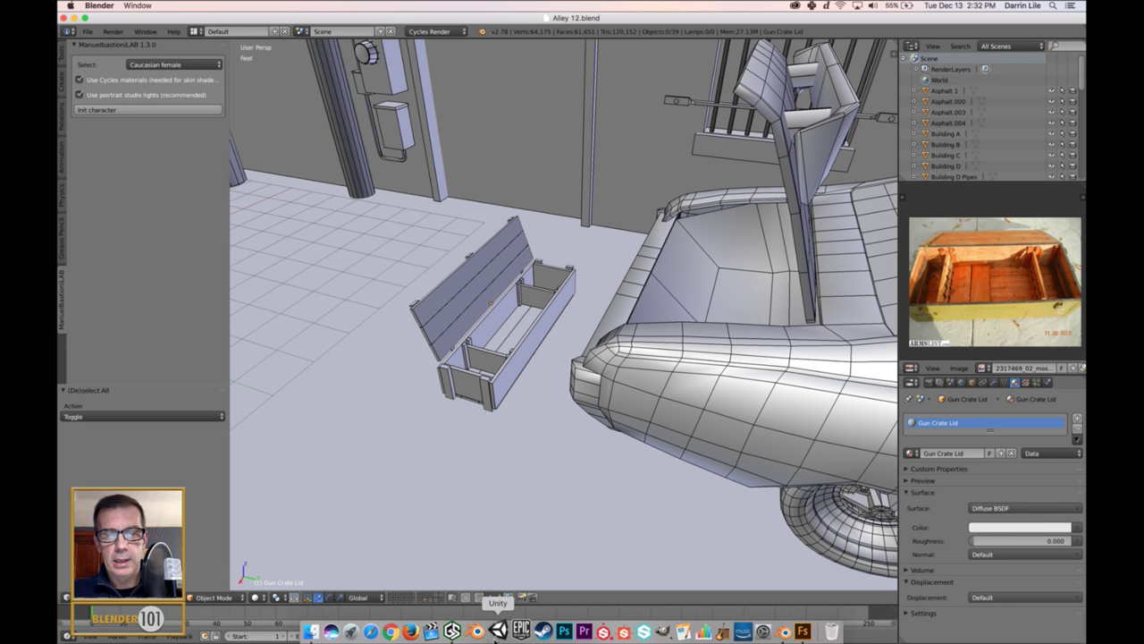
Step: Switch from Blender to the Unity editor showing the Alley Scene
{"action": "left_click", "coordinate": [497, 630]}
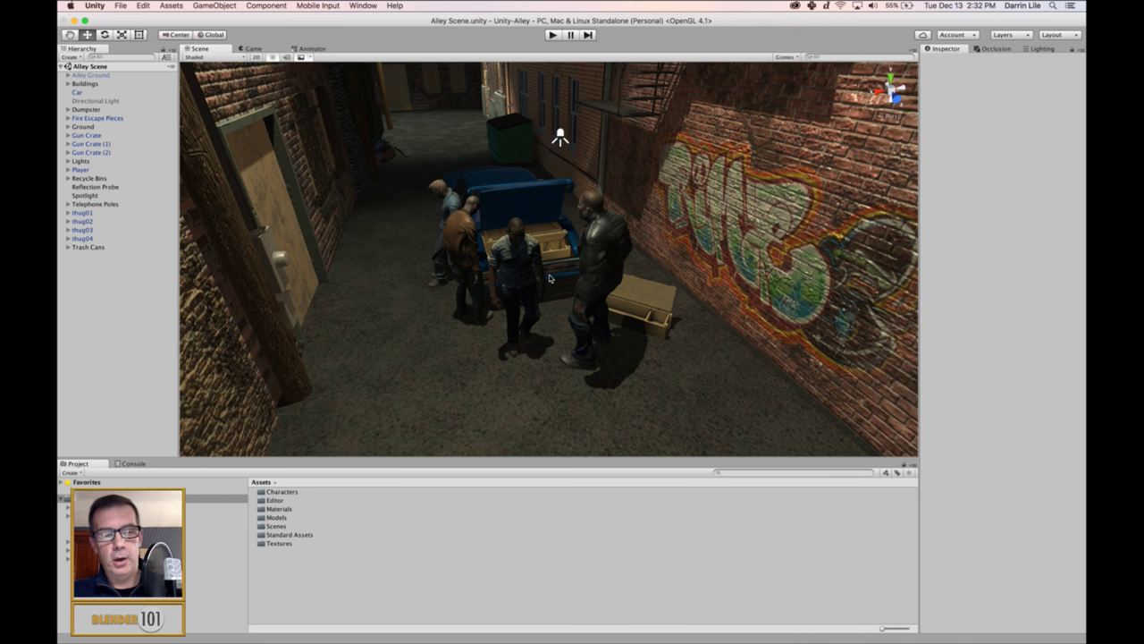
Step: Orbit the Scene view down the alley toward the thugs, then run the scene in play mode
{"action": "left_click_drag", "start_coordinate": [550, 275], "coordinate": [611, 358], "text": "alt"}
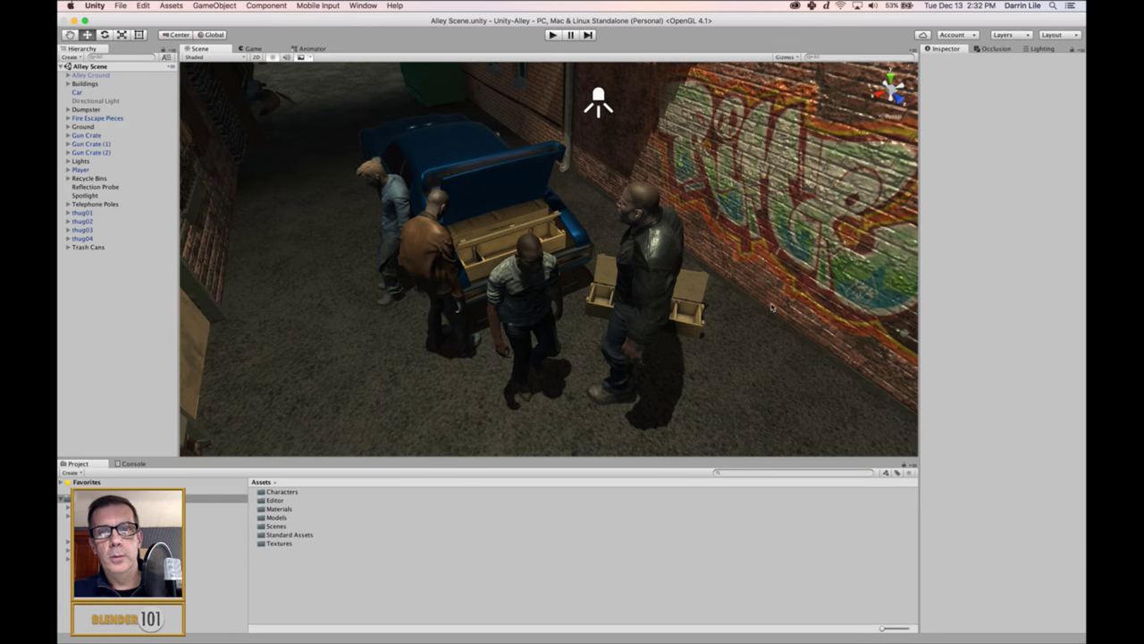
{"action": "left_click_drag", "start_coordinate": [711, 340], "coordinate": [683, 286], "text": "alt"}
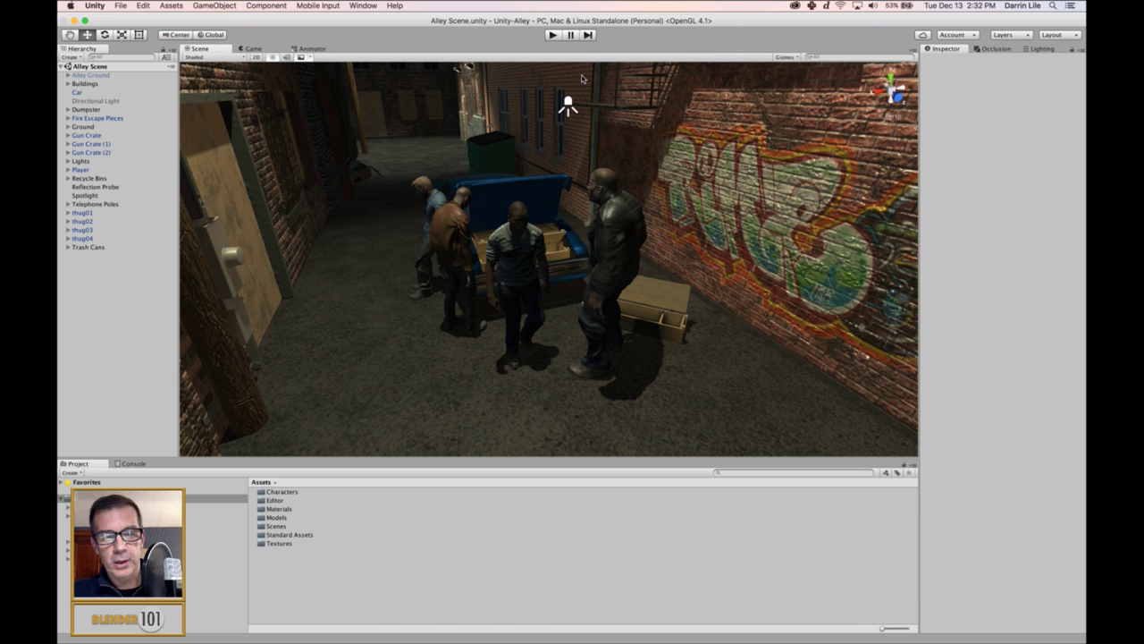
{"action": "left_click", "coordinate": [551, 35]}
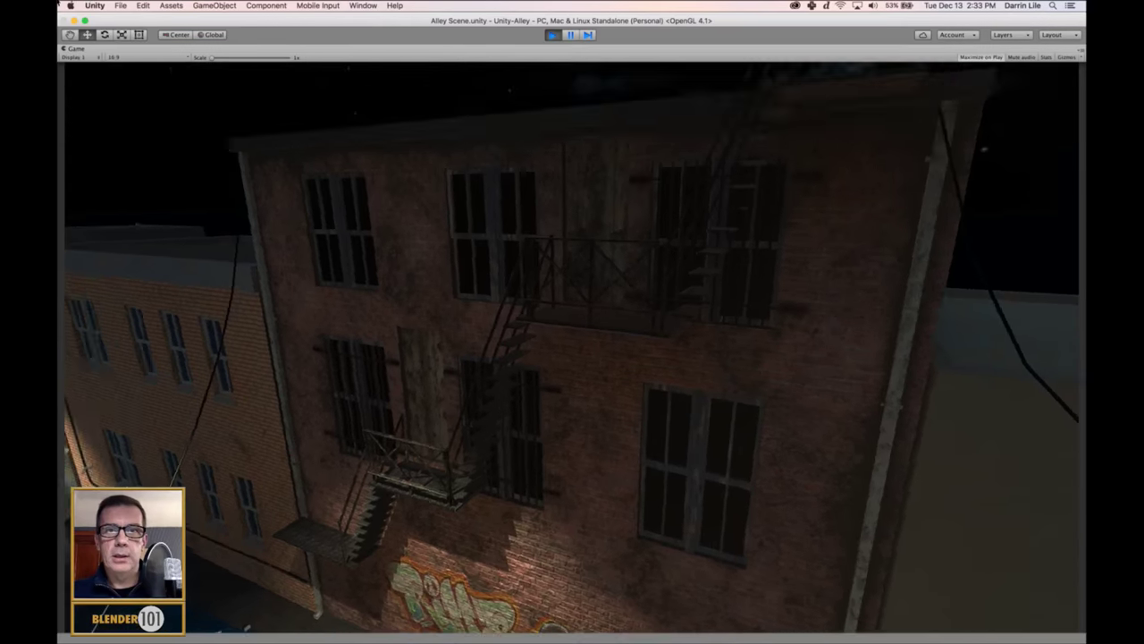
Step: Stop play mode to return to the editor view of the thugs around the car
{"action": "key", "text": "super+p"}
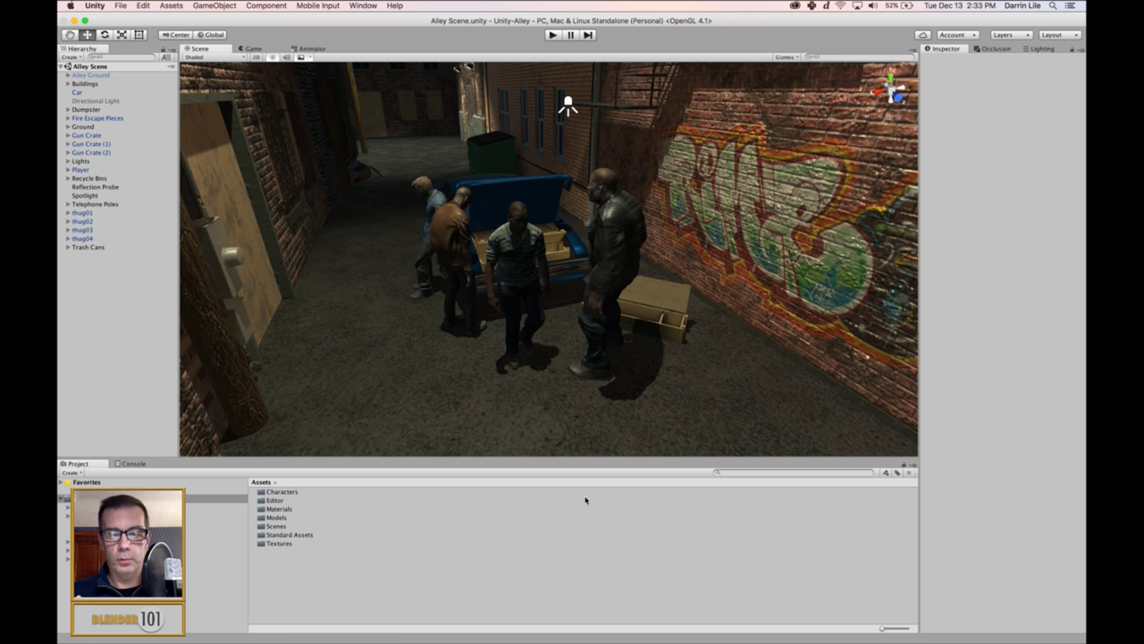
Step: Bring Adobe Fuse CC to the front, briefly opening and closing the Creative Cloud panel
{"action": "mouse_move", "coordinate": [676, 635]}
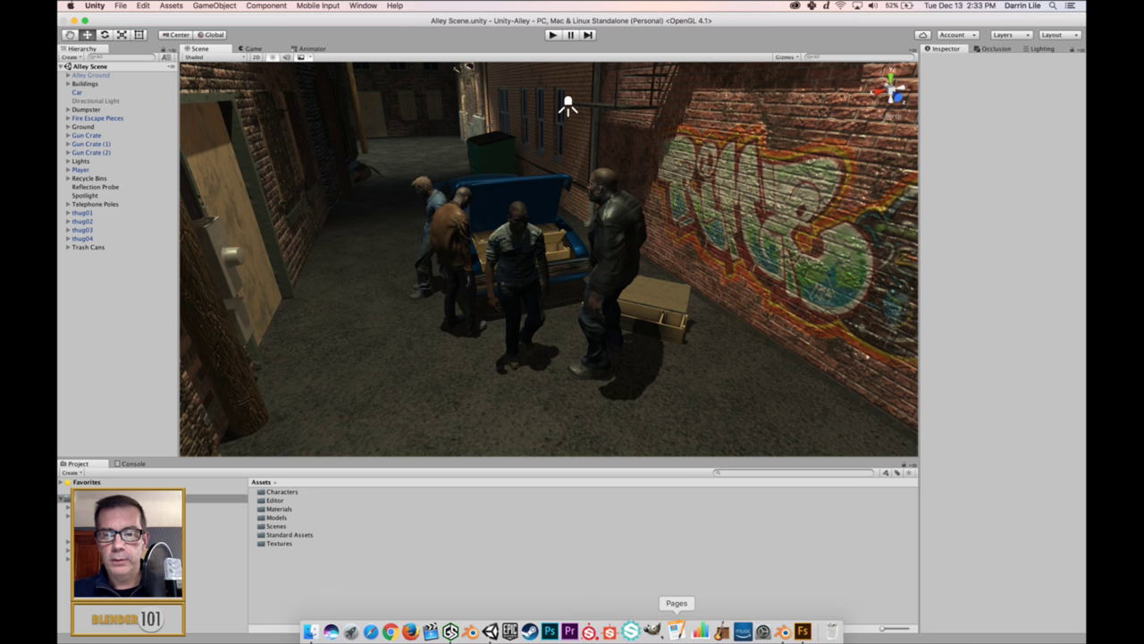
{"action": "left_click", "coordinate": [794, 631]}
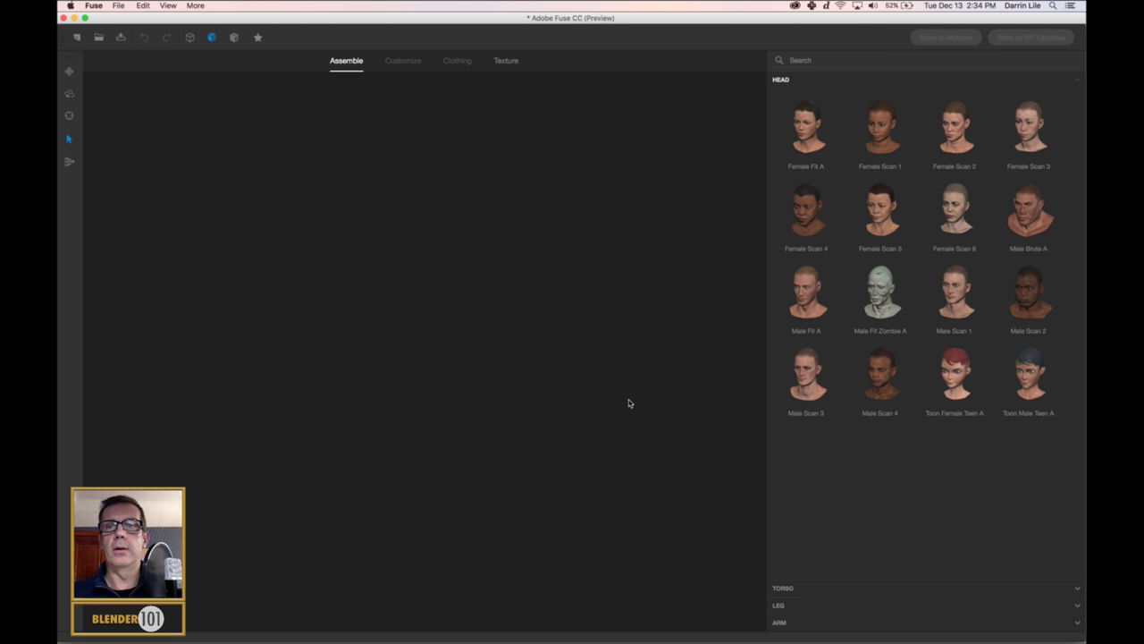
{"action": "left_click", "coordinate": [795, 6]}
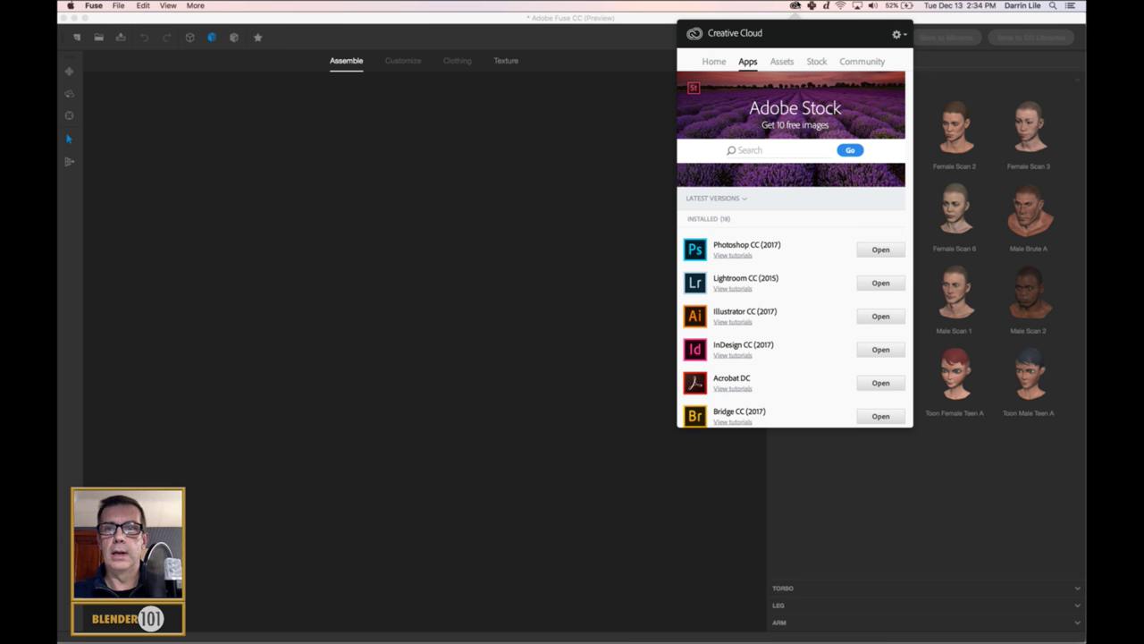
{"action": "left_click", "coordinate": [711, 10]}
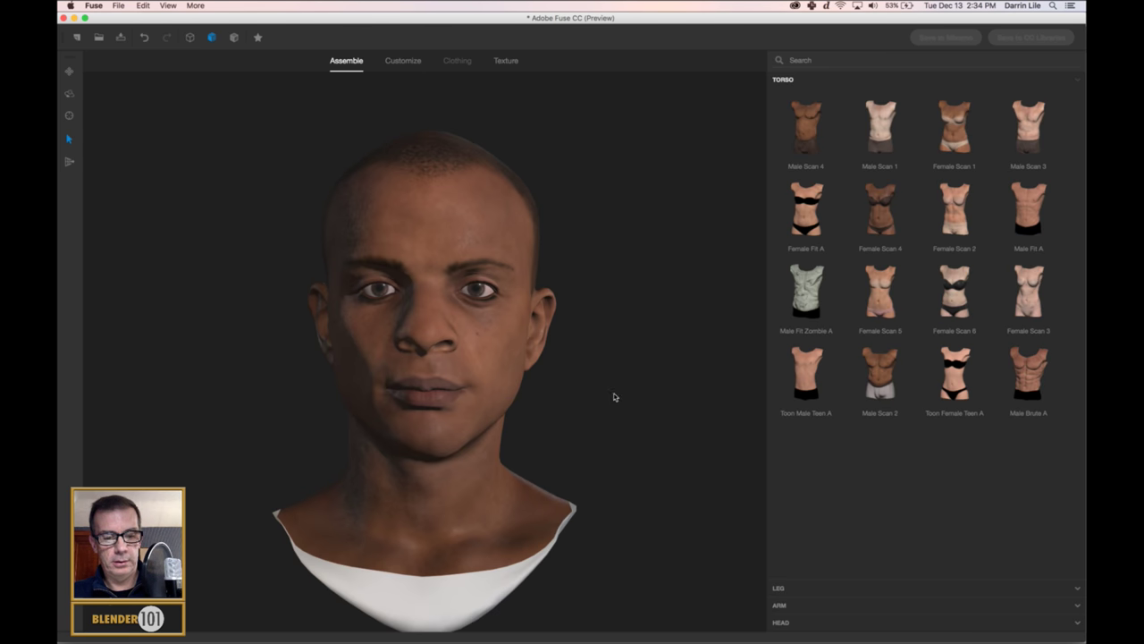
Step: Attach Male Scan 4 torso and legs plus Male Fit Zombie A arms, then open Customize
{"action": "left_click_drag", "start_coordinate": [631, 401], "coordinate": [599, 388]}
{"action": "scroll", "coordinate": [595, 404], "scroll_direction": "down", "scroll_amount": 2}
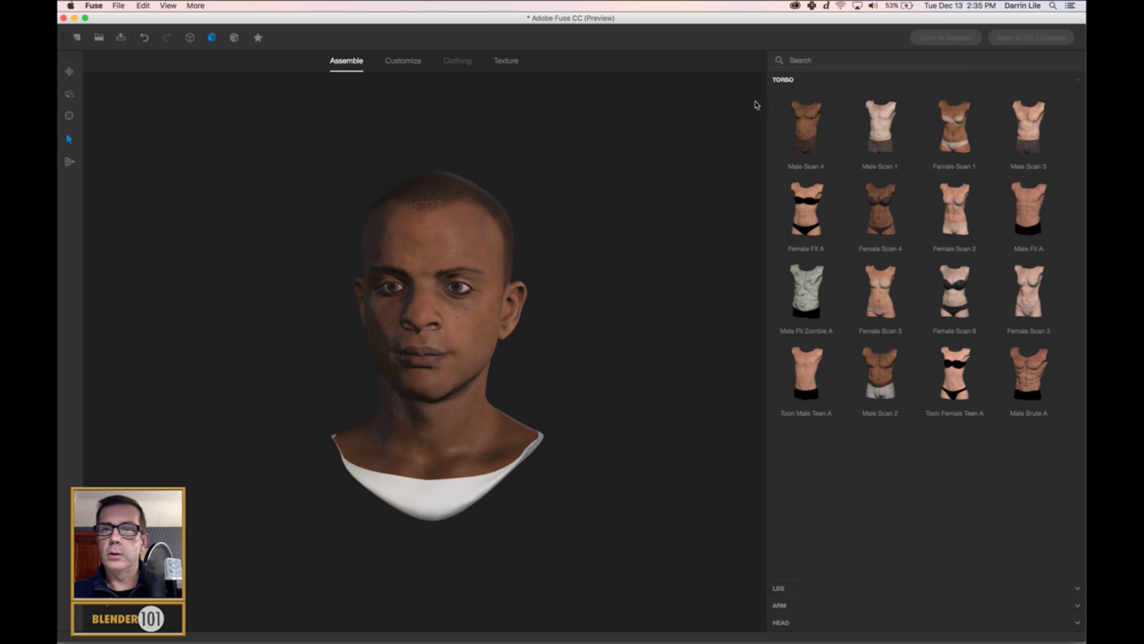
{"action": "left_click", "coordinate": [810, 132]}
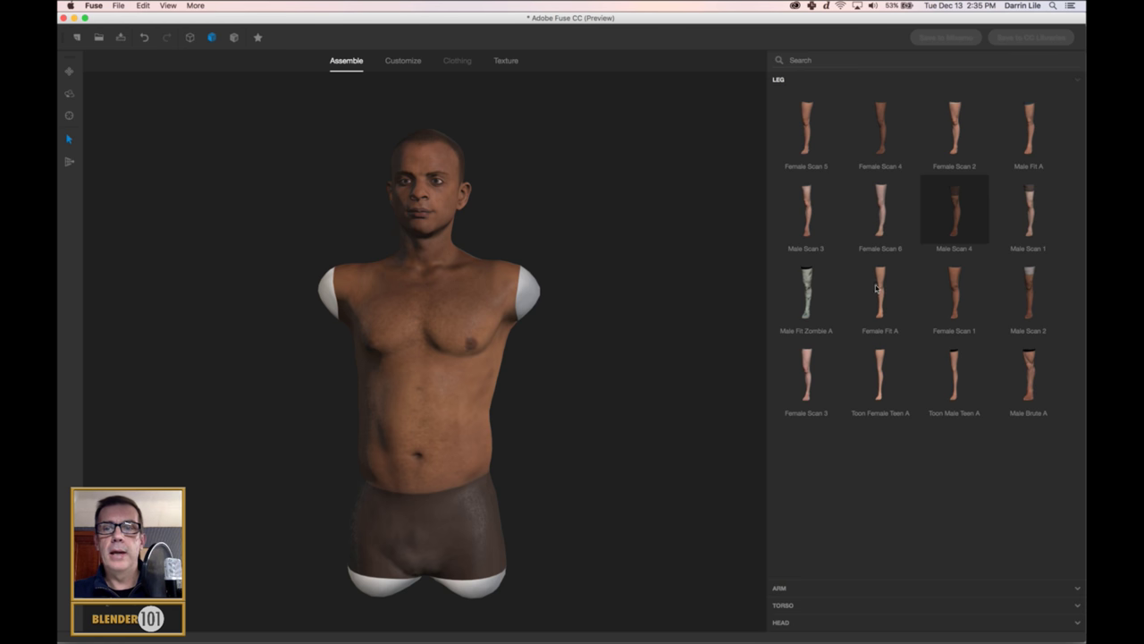
{"action": "left_click", "coordinate": [956, 224]}
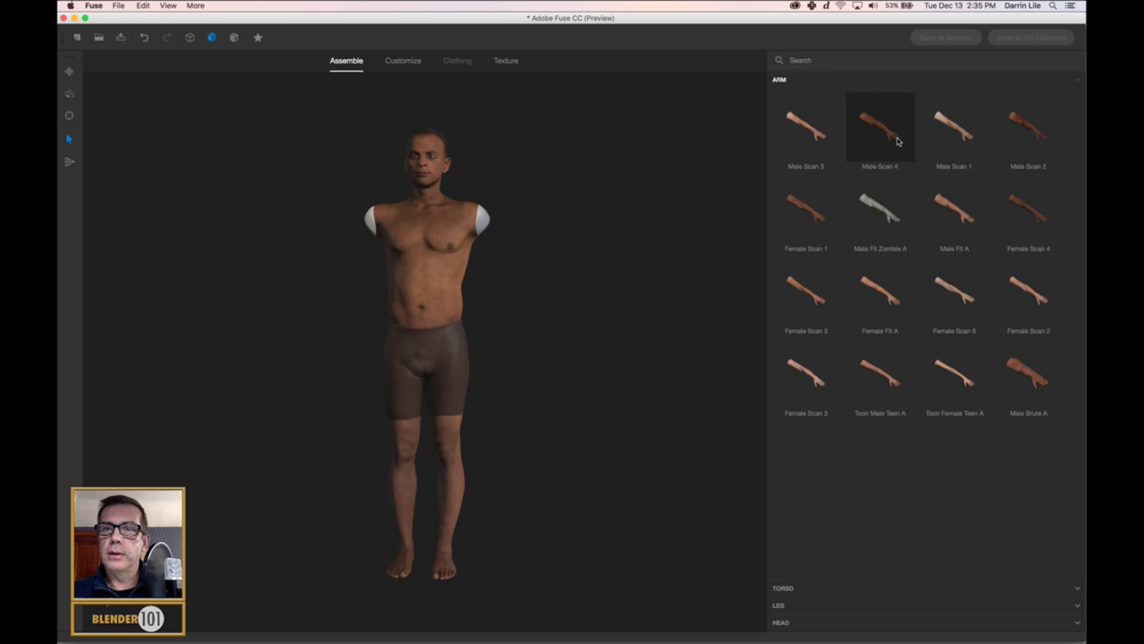
{"action": "left_click", "coordinate": [855, 213]}
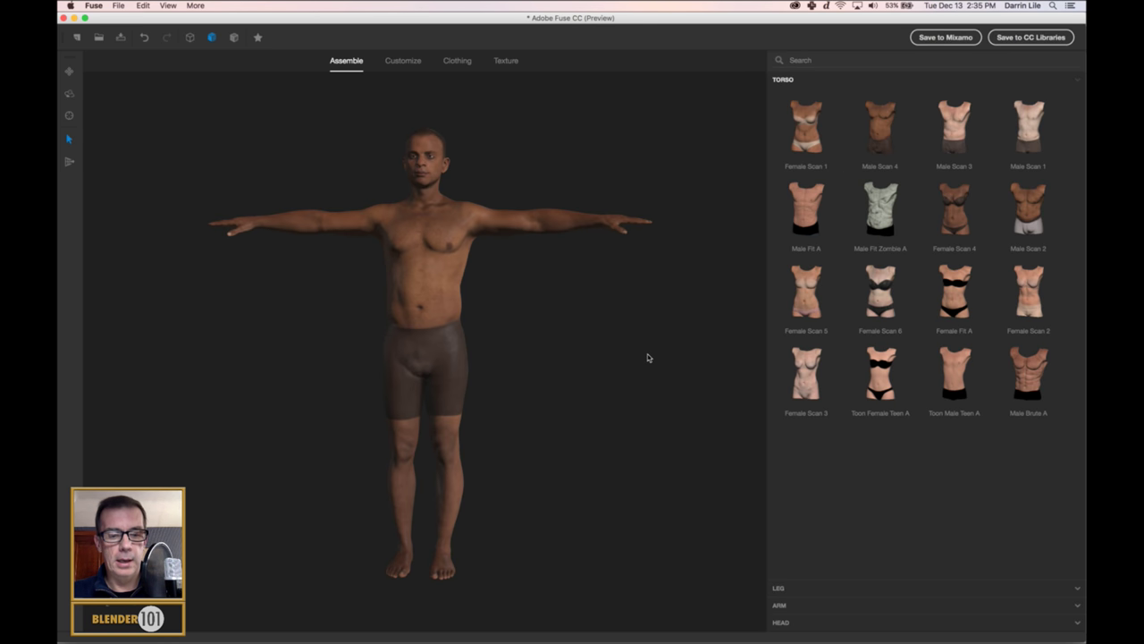
{"action": "left_click_drag", "start_coordinate": [651, 355], "coordinate": [626, 370]}
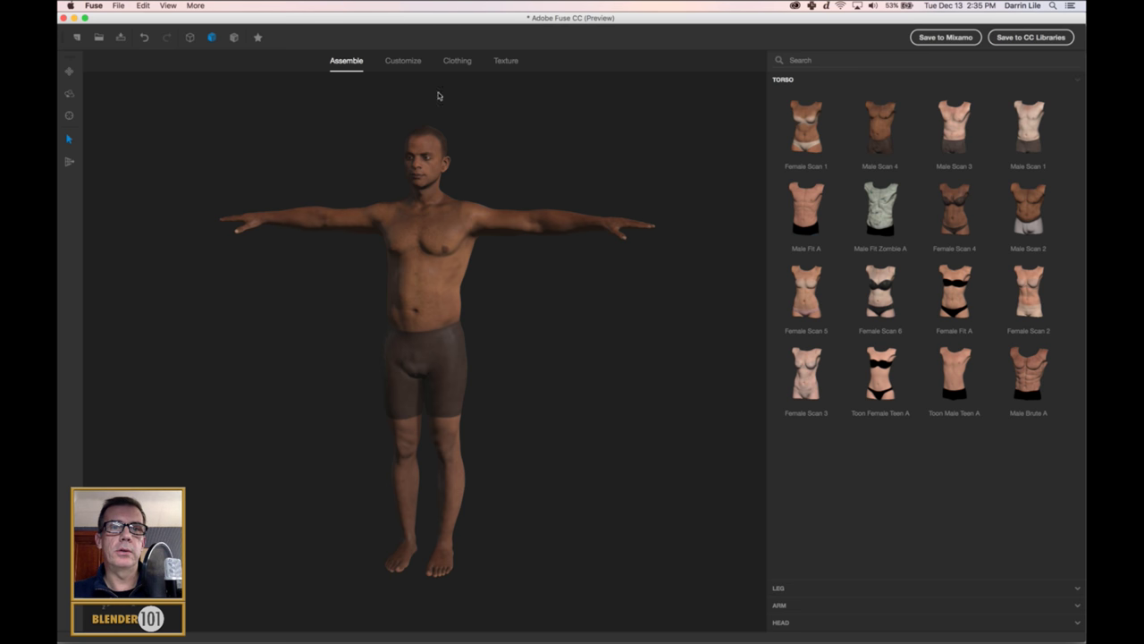
{"action": "left_click", "coordinate": [401, 62]}
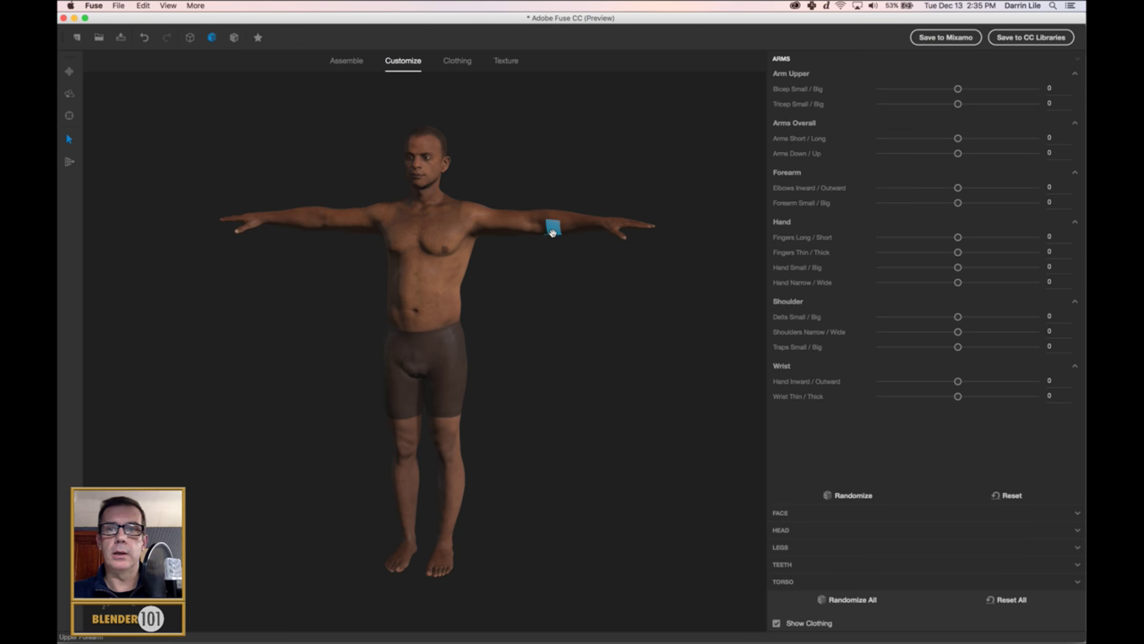
{"action": "left_click_drag", "start_coordinate": [958, 88], "coordinate": [1084, 106]}
{"action": "left_click_drag", "start_coordinate": [880, 88], "coordinate": [958, 105]}
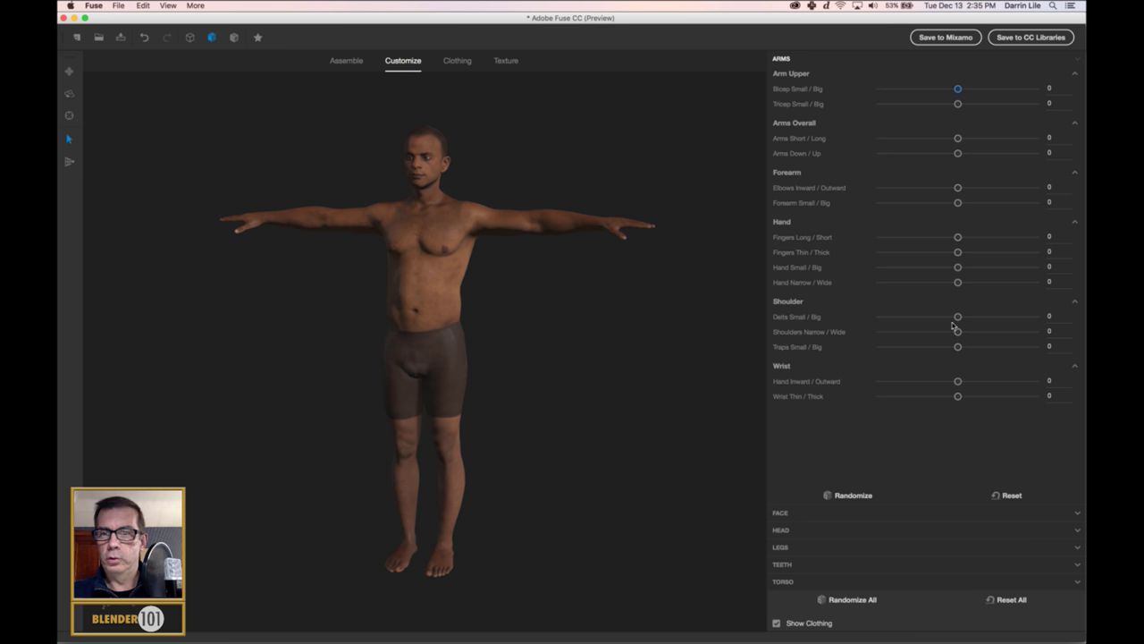
{"action": "mouse_move", "coordinate": [959, 318]}
{"action": "left_mouse_down"}
{"action": "mouse_move", "coordinate": [1044, 318]}
{"action": "mouse_move", "coordinate": [605, 324]}
{"action": "mouse_move", "coordinate": [1044, 318]}
{"action": "mouse_move", "coordinate": [831, 321]}
{"action": "mouse_move", "coordinate": [1044, 319]}
{"action": "mouse_move", "coordinate": [958, 332]}
{"action": "left_mouse_up"}
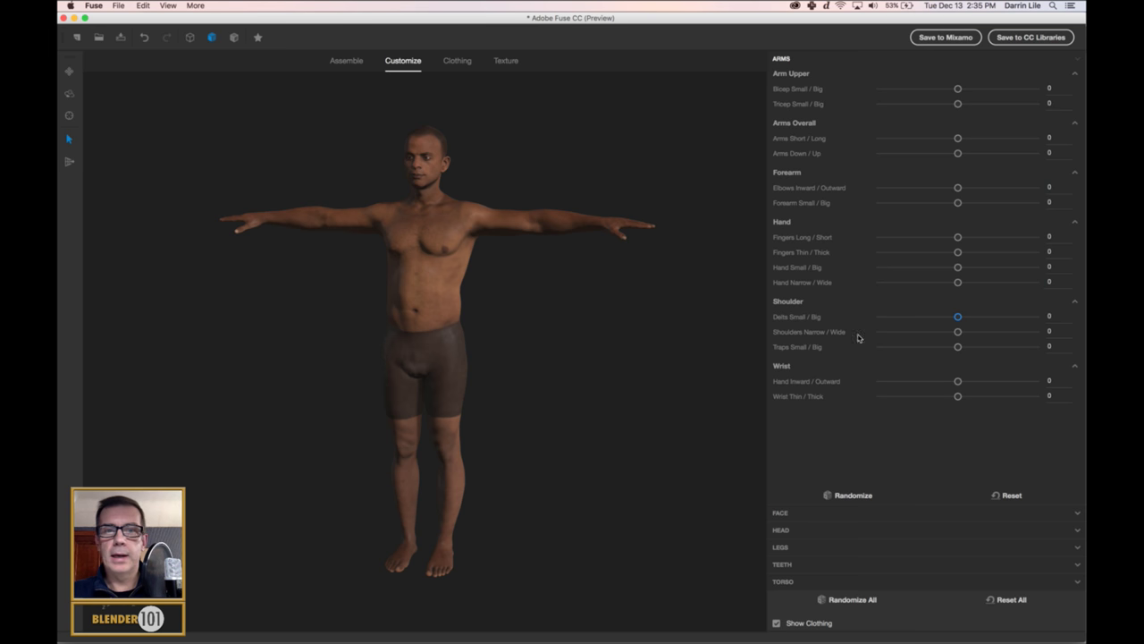
{"action": "scroll", "coordinate": [577, 319], "scroll_direction": "up", "scroll_amount": 2}
{"action": "scroll", "coordinate": [574, 320], "scroll_direction": "down", "scroll_amount": 3}
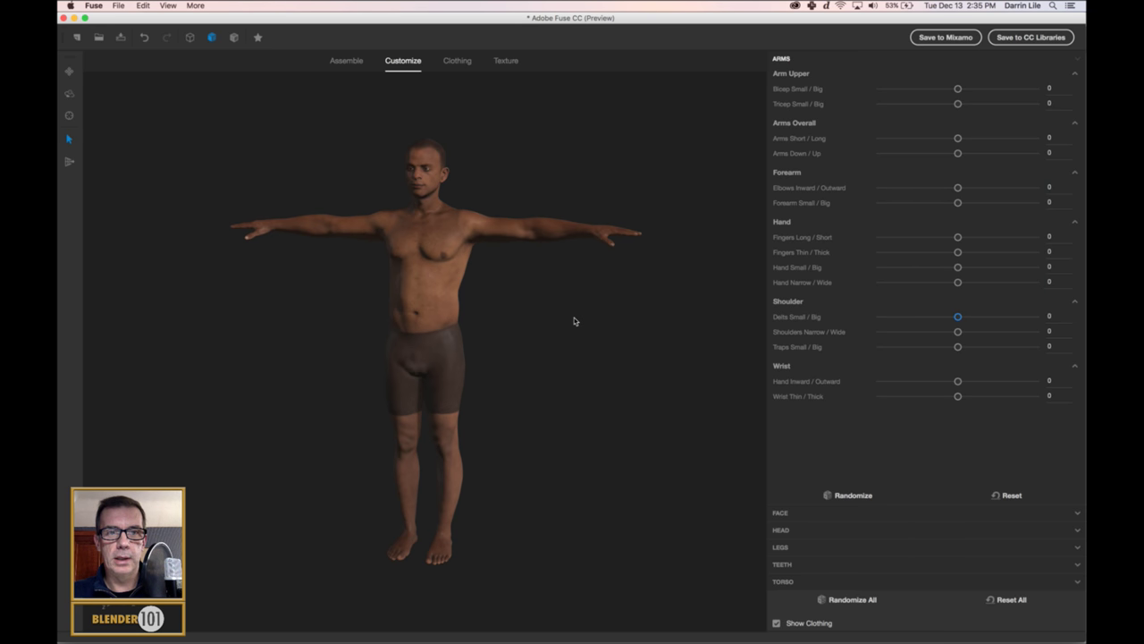
Step: Frame the head, set Brows Inner Down / Up to -1, and open the Geo tool
{"action": "left_click", "coordinate": [438, 166]}
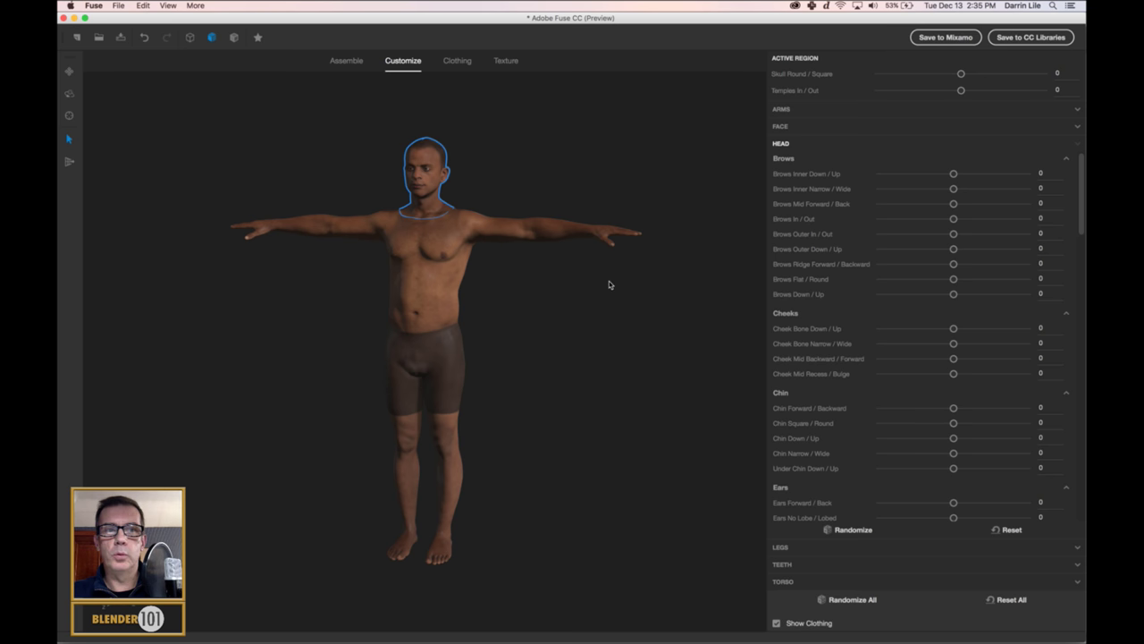
{"action": "scroll", "coordinate": [464, 206], "scroll_direction": "up", "scroll_amount": 5}
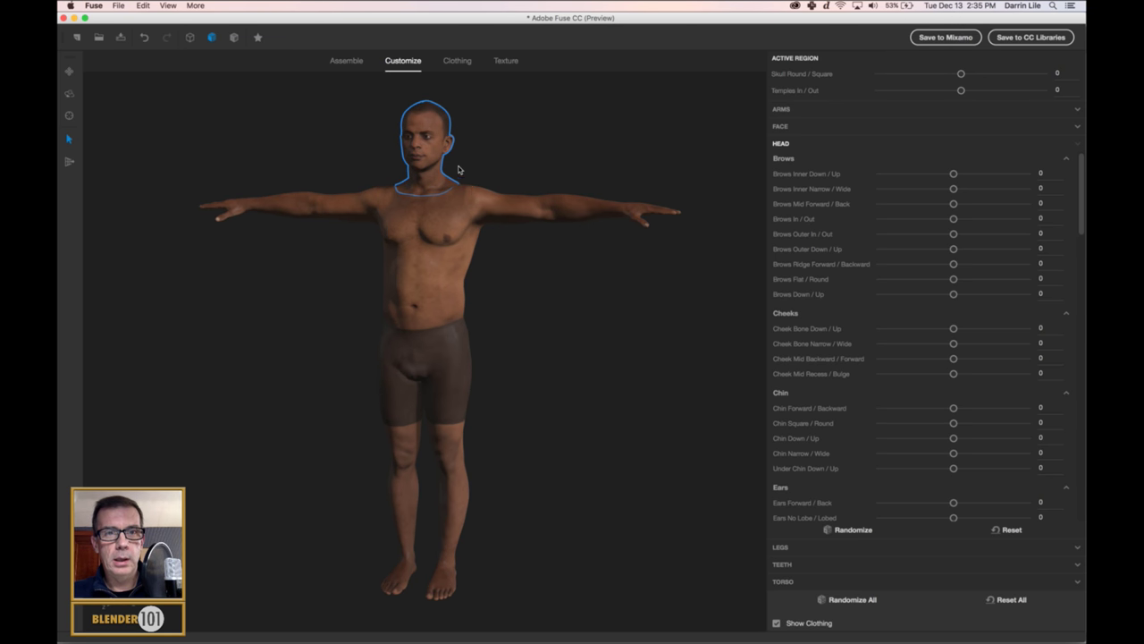
{"action": "middle_click_drag", "start_coordinate": [524, 267], "coordinate": [456, 306]}
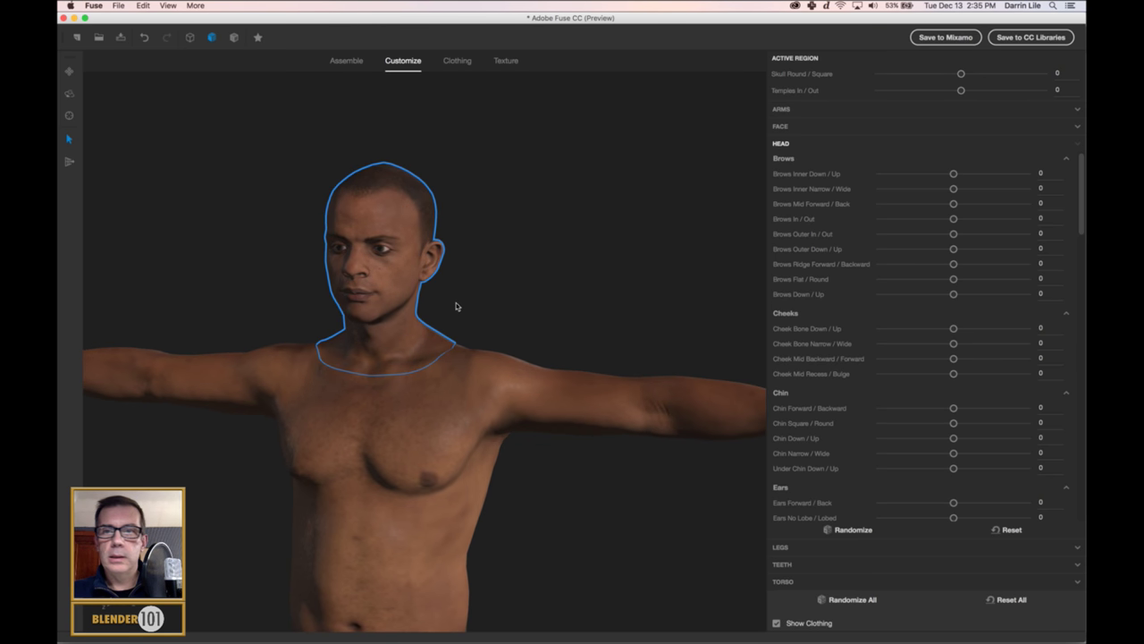
{"action": "scroll", "coordinate": [516, 265], "scroll_direction": "up", "scroll_amount": 5}
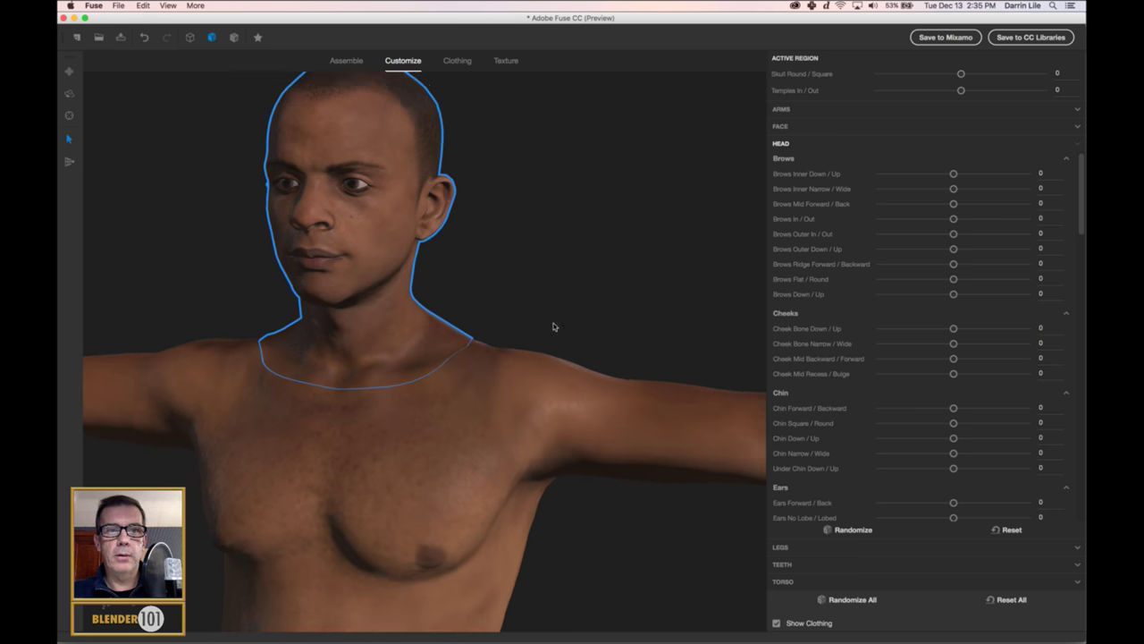
{"action": "left_click_drag", "start_coordinate": [515, 283], "coordinate": [561, 353]}
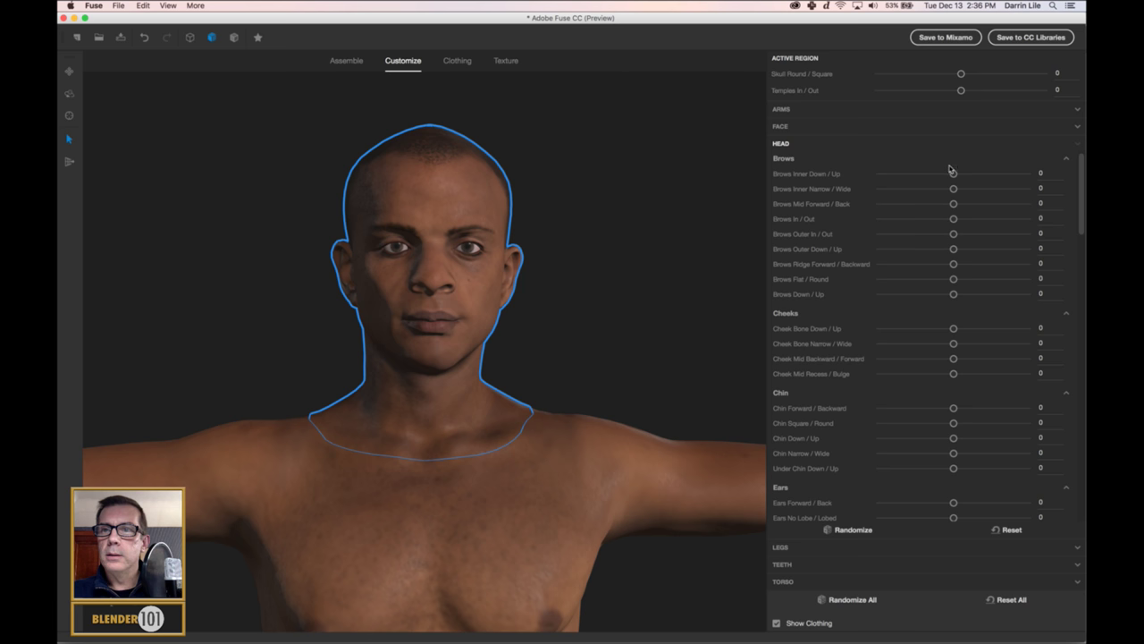
{"action": "mouse_move", "coordinate": [954, 176]}
{"action": "left_mouse_down"}
{"action": "mouse_move", "coordinate": [1067, 173]}
{"action": "mouse_move", "coordinate": [769, 176]}
{"action": "mouse_move", "coordinate": [1074, 187]}
{"action": "mouse_move", "coordinate": [954, 189]}
{"action": "left_mouse_up"}
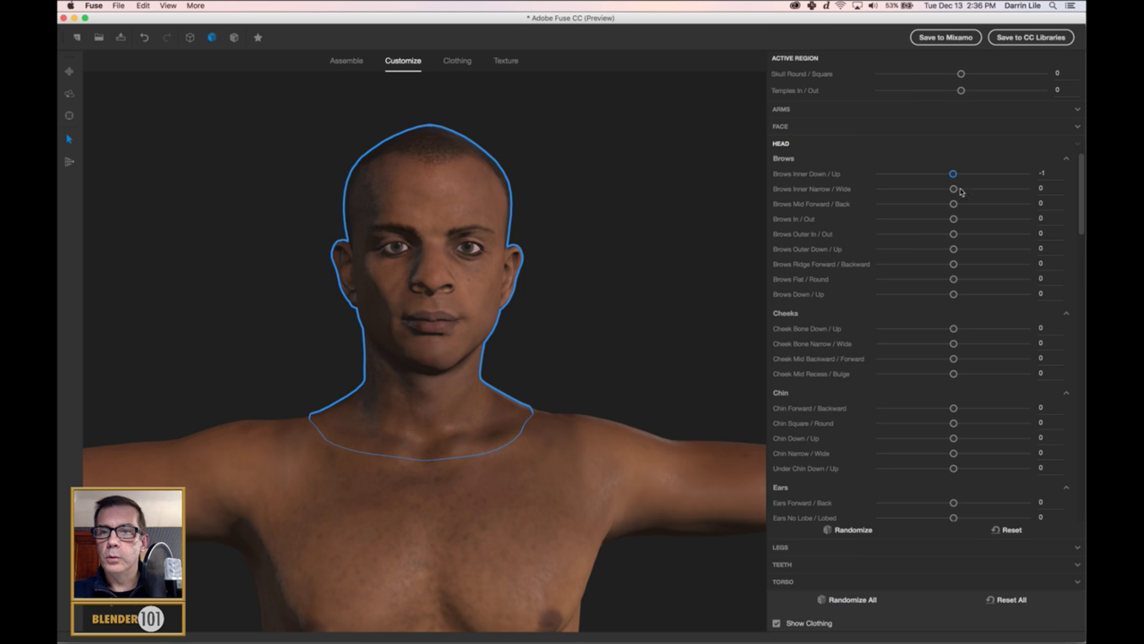
{"action": "left_click_drag", "start_coordinate": [1082, 199], "coordinate": [1083, 167]}
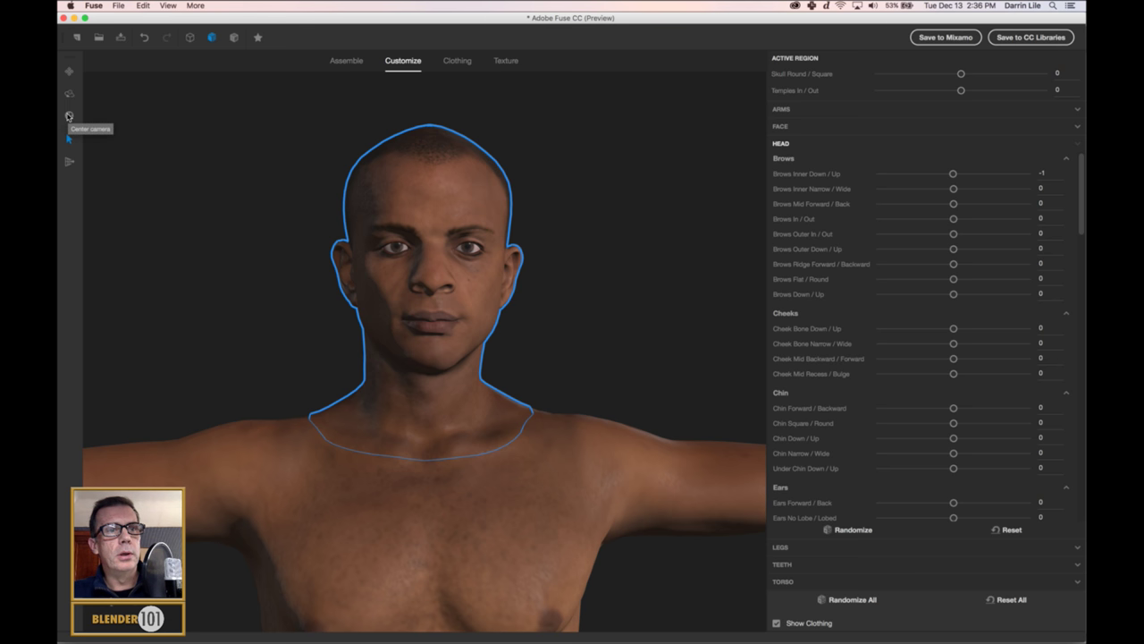
{"action": "left_click", "coordinate": [68, 163]}
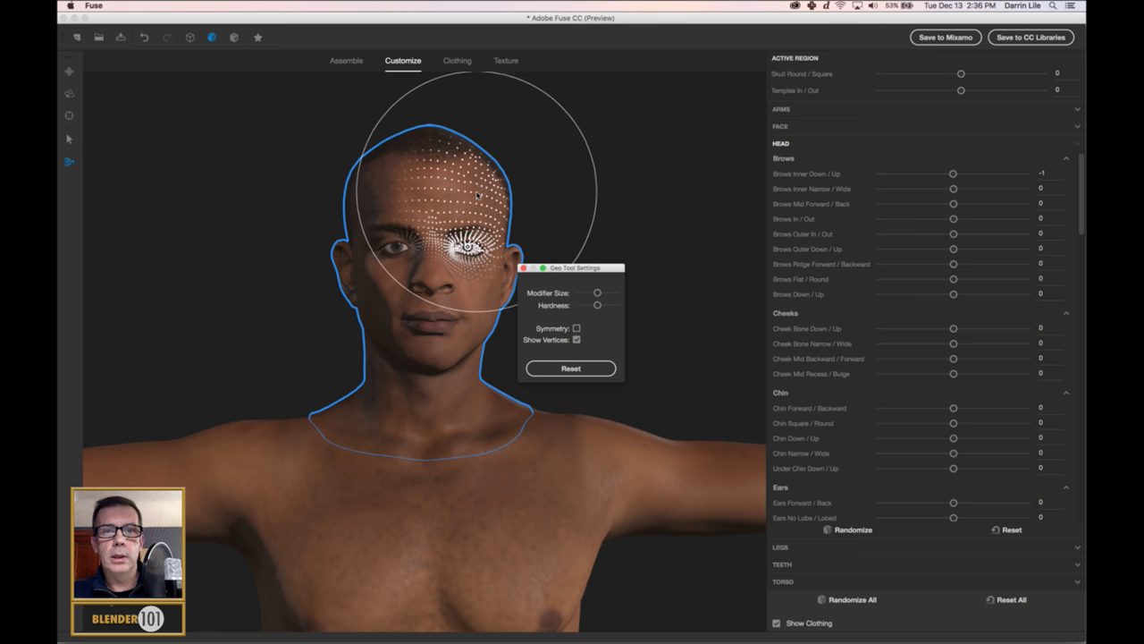
Step: Turn on symmetry, shrink the brush, and sculpt the cheeks, jaw and mouth area
{"action": "left_click", "coordinate": [576, 329]}
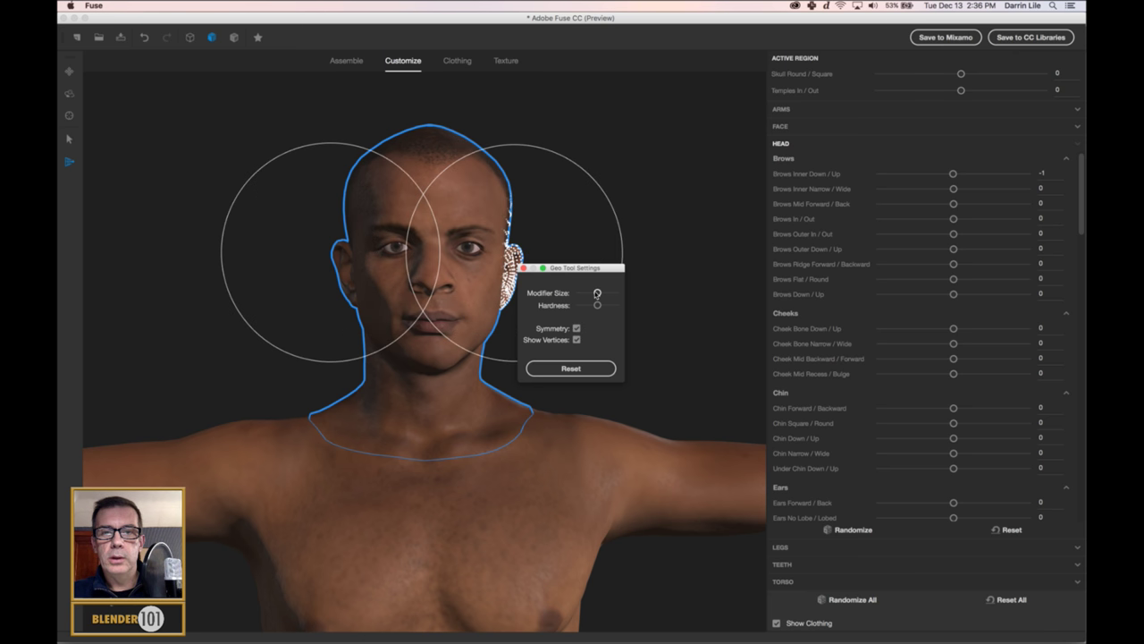
{"action": "left_click_drag", "start_coordinate": [598, 293], "coordinate": [593, 293]}
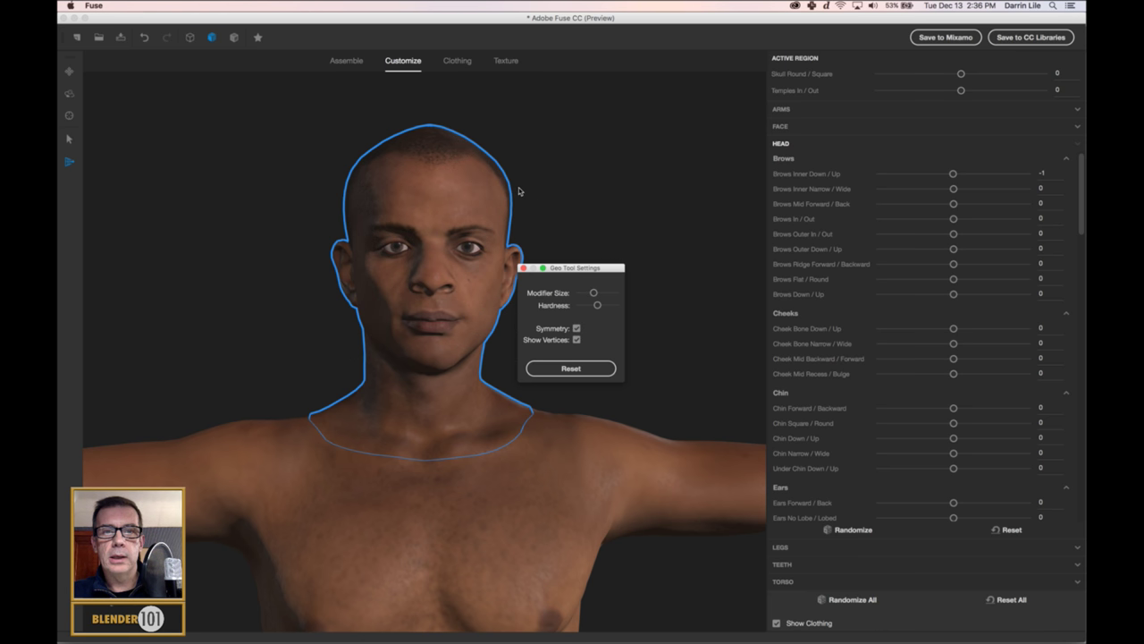
{"action": "mouse_move", "coordinate": [498, 197]}
{"action": "left_mouse_down"}
{"action": "mouse_move", "coordinate": [437, 225]}
{"action": "mouse_move", "coordinate": [478, 218]}
{"action": "left_mouse_up"}
{"action": "key", "text": "super+z"}
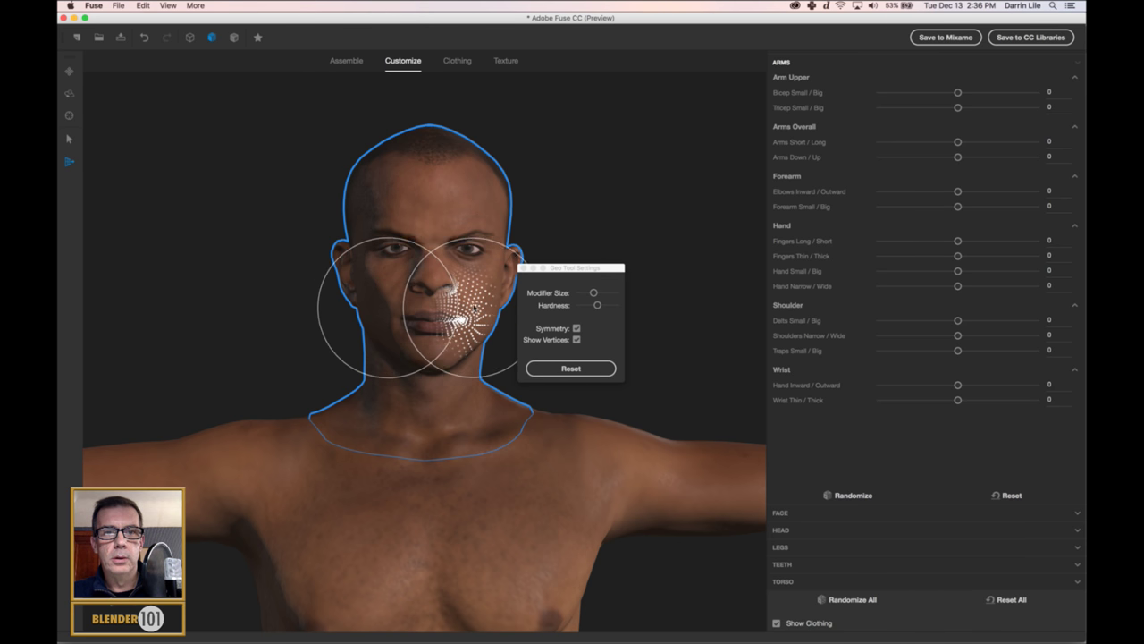
{"action": "left_click_drag", "start_coordinate": [486, 293], "coordinate": [492, 291]}
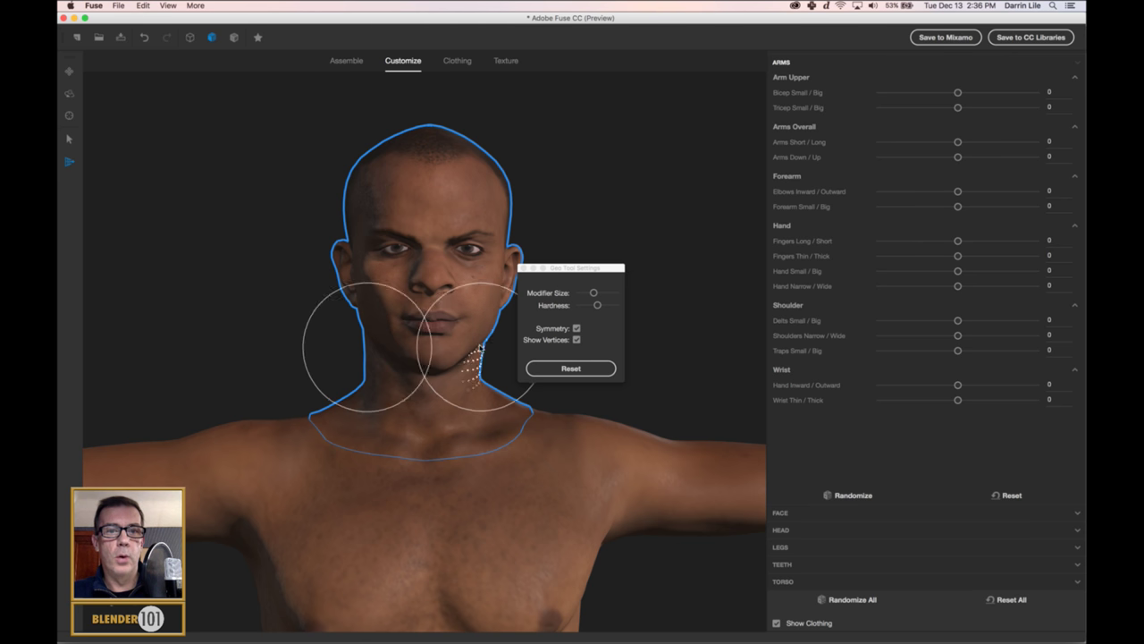
{"action": "left_click_drag", "start_coordinate": [473, 331], "coordinate": [479, 346]}
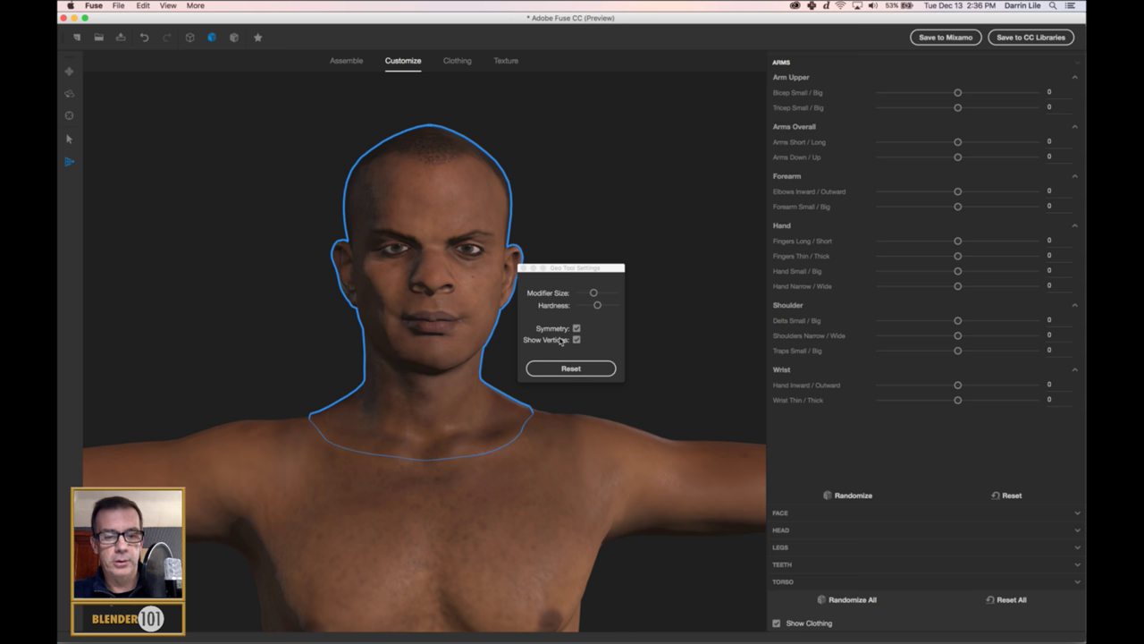
{"action": "left_click", "coordinate": [531, 331]}
Step: Enlarge both ears and pull the chin and jaw out of shape
{"action": "mouse_move", "coordinate": [586, 202]}
{"action": "left_mouse_down"}
{"action": "mouse_move", "coordinate": [482, 202]}
{"action": "mouse_move", "coordinate": [579, 199]}
{"action": "left_mouse_up"}
{"action": "scroll", "coordinate": [581, 202], "scroll_direction": "up", "scroll_amount": 2}
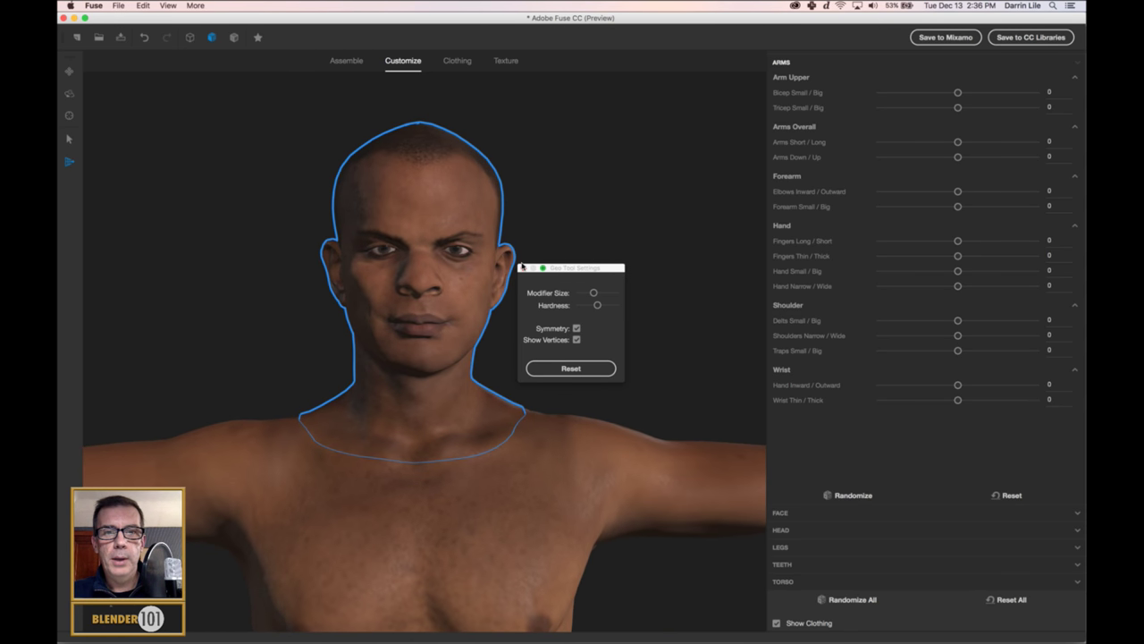
{"action": "left_click_drag", "start_coordinate": [512, 255], "coordinate": [514, 255]}
{"action": "scroll", "coordinate": [542, 217], "scroll_direction": "down", "scroll_amount": 2}
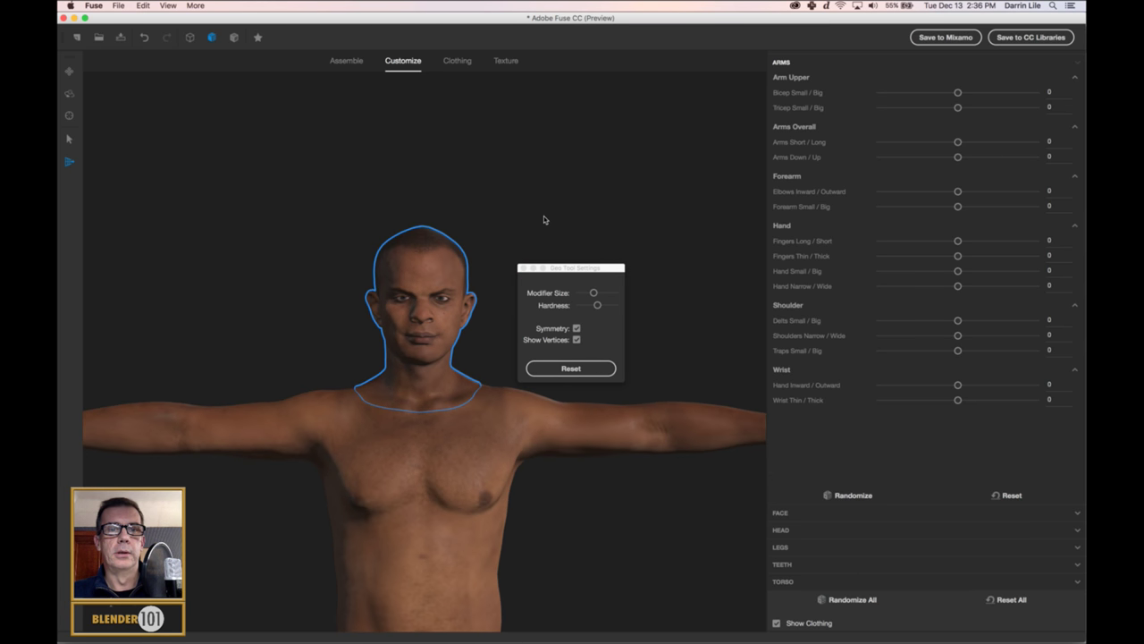
{"action": "left_click_drag", "start_coordinate": [541, 217], "coordinate": [420, 223]}
{"action": "left_click_drag", "start_coordinate": [366, 311], "coordinate": [497, 319]}
{"action": "scroll", "coordinate": [358, 286], "scroll_direction": "up", "scroll_amount": 2}
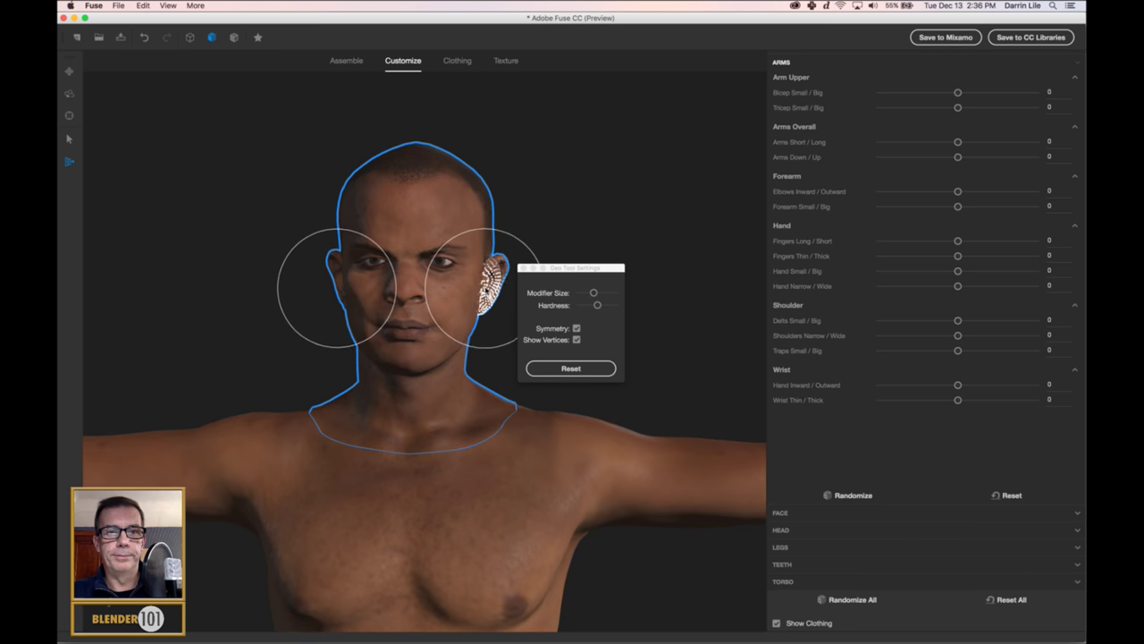
{"action": "mouse_move", "coordinate": [357, 286]}
{"action": "left_mouse_down"}
{"action": "mouse_move", "coordinate": [395, 333]}
{"action": "mouse_move", "coordinate": [460, 311]}
{"action": "mouse_move", "coordinate": [434, 345]}
{"action": "mouse_move", "coordinate": [396, 332]}
{"action": "mouse_move", "coordinate": [420, 321]}
{"action": "mouse_move", "coordinate": [408, 357]}
{"action": "mouse_move", "coordinate": [432, 274]}
{"action": "left_mouse_up"}
{"action": "left_click_drag", "start_coordinate": [587, 173], "coordinate": [561, 193]}
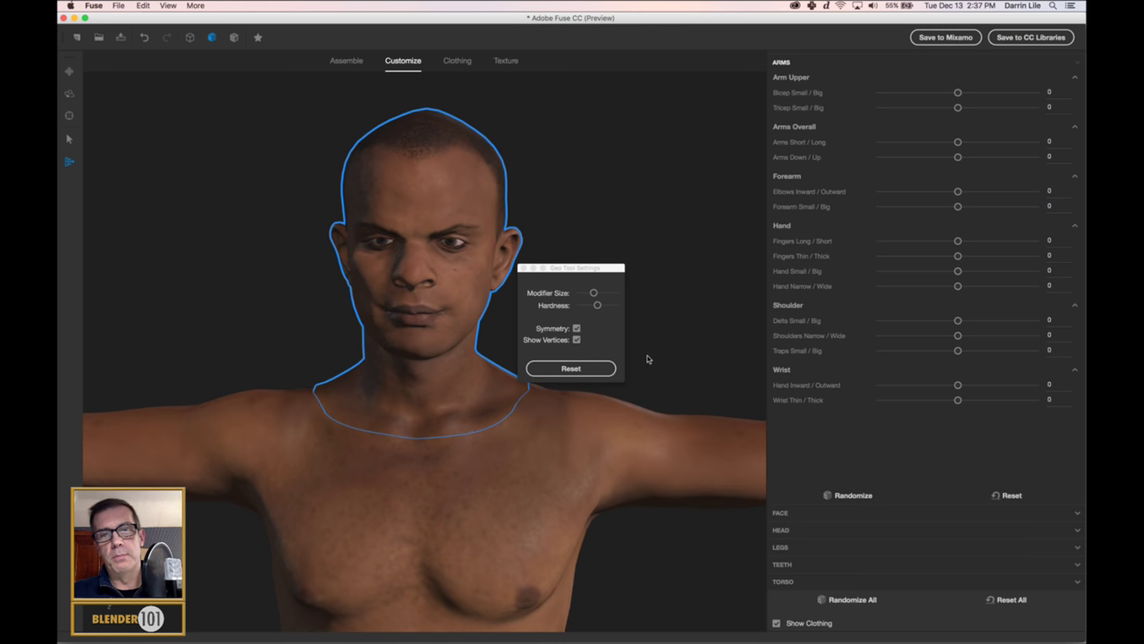
{"action": "left_click", "coordinate": [585, 368]}
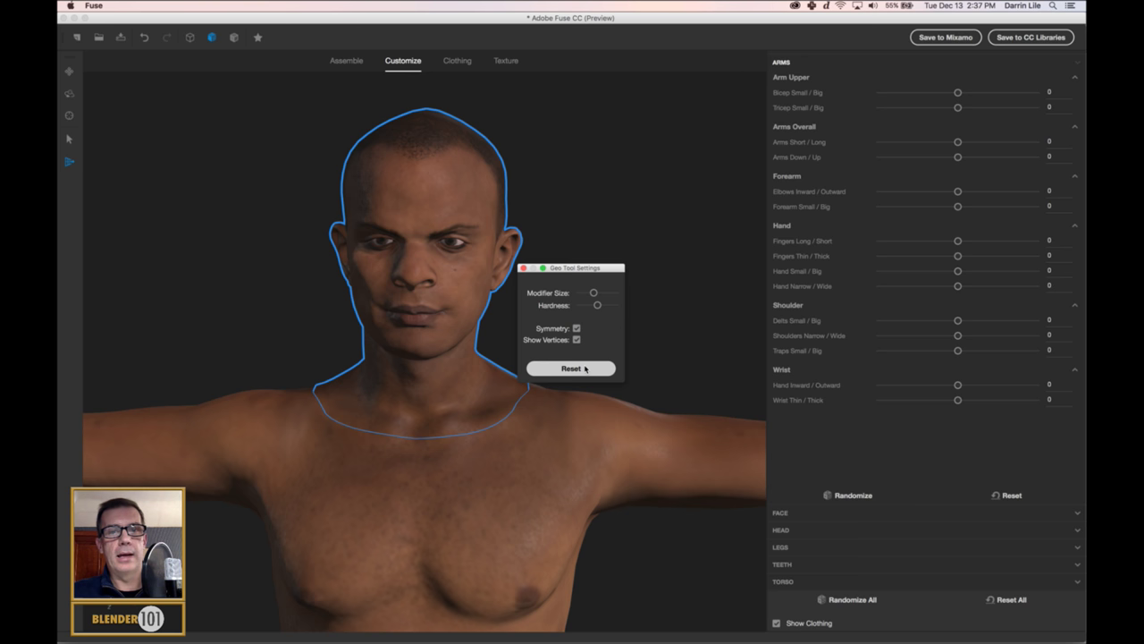
Step: Reset the head to its original shape and adjust the brush size and hardness
{"action": "left_click", "coordinate": [585, 368]}
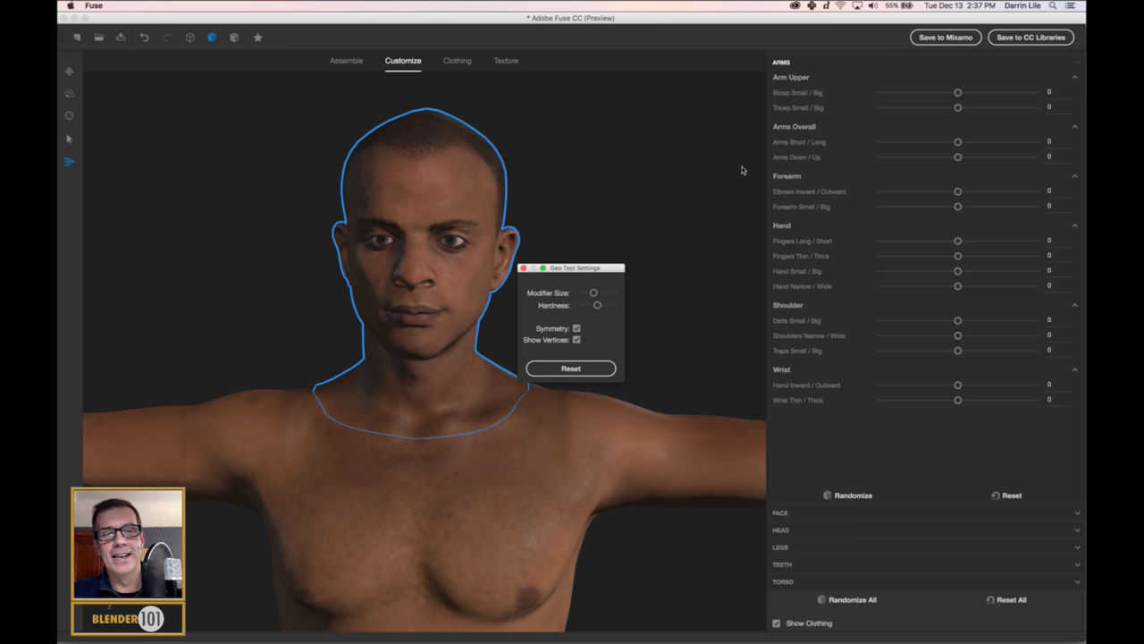
{"action": "left_click_drag", "start_coordinate": [577, 268], "coordinate": [632, 232]}
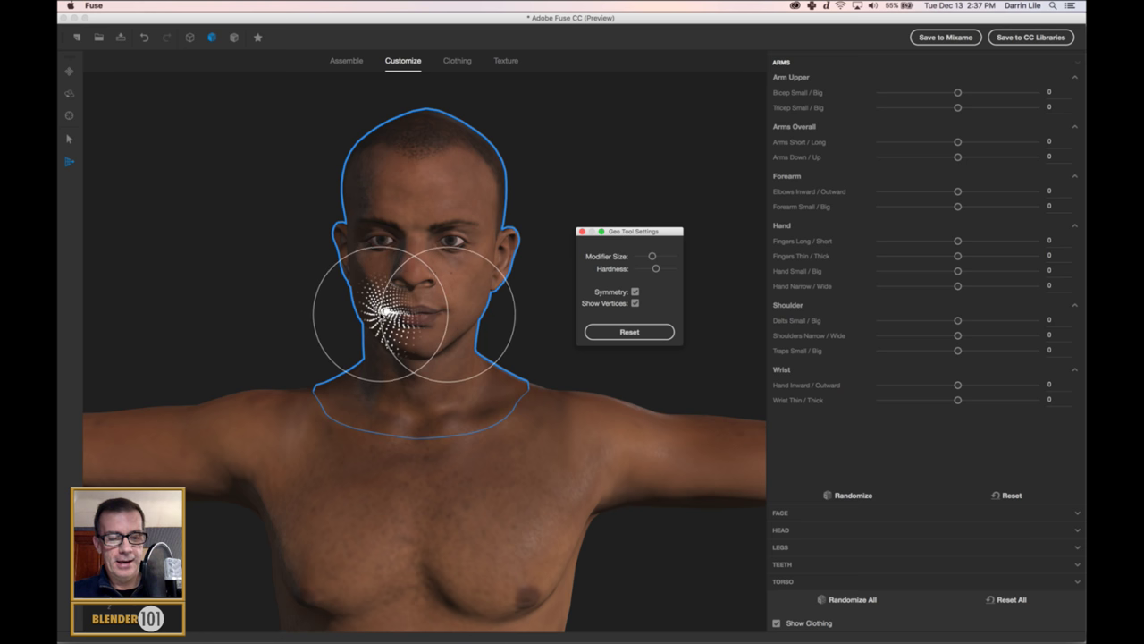
{"action": "right_click_drag", "start_coordinate": [385, 311], "coordinate": [447, 259]}
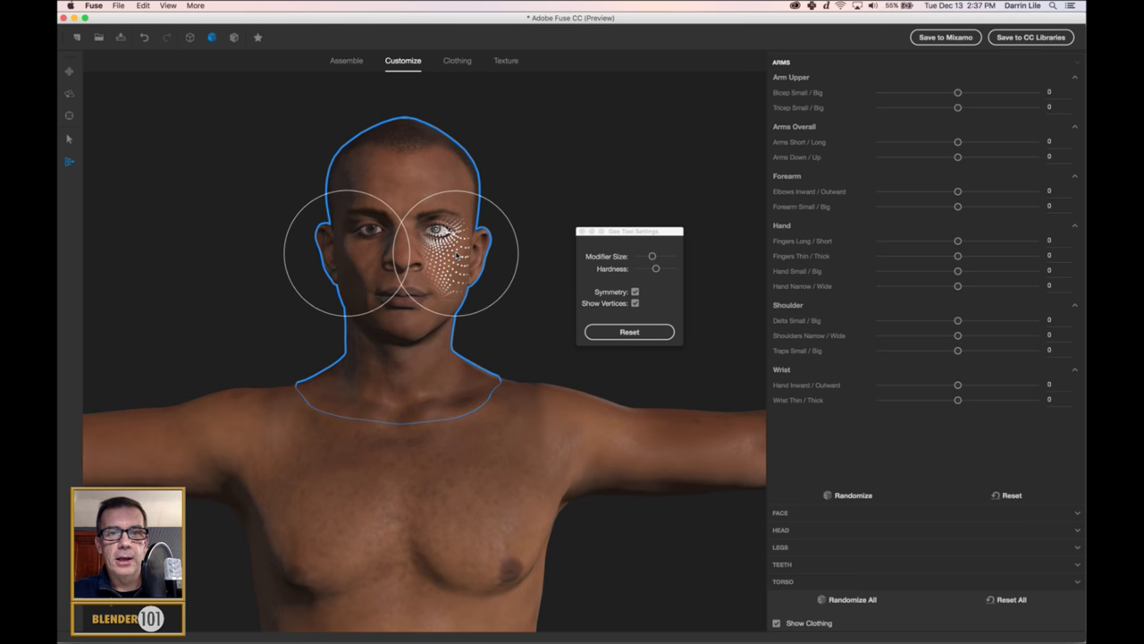
{"action": "left_click", "coordinate": [647, 257]}
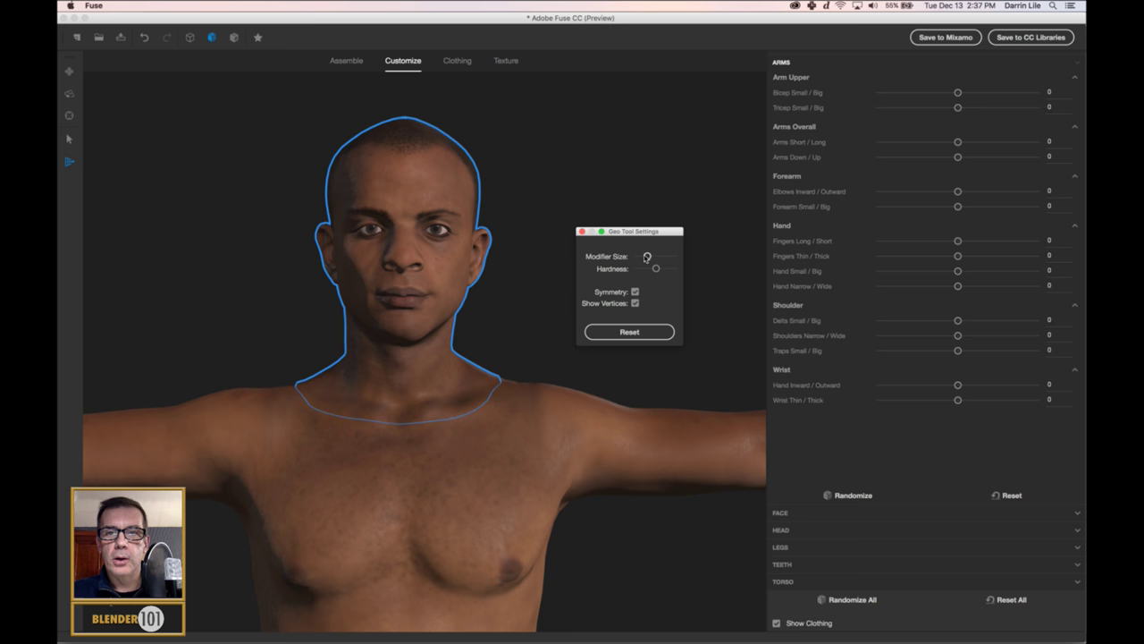
{"action": "left_click", "coordinate": [462, 253]}
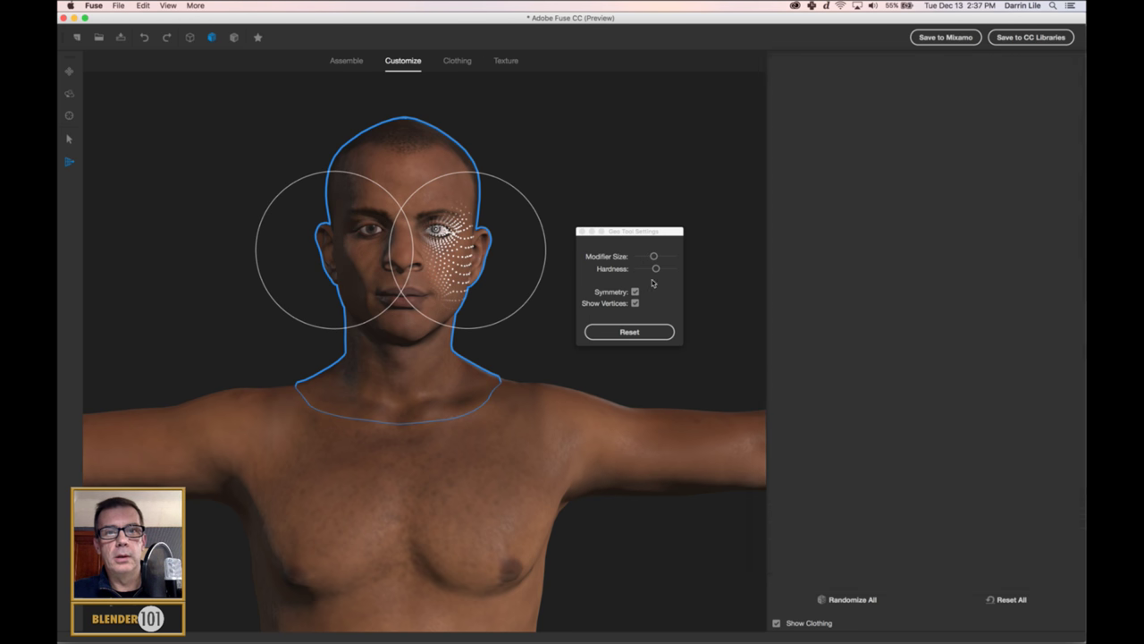
{"action": "left_click_drag", "start_coordinate": [656, 268], "coordinate": [651, 257]}
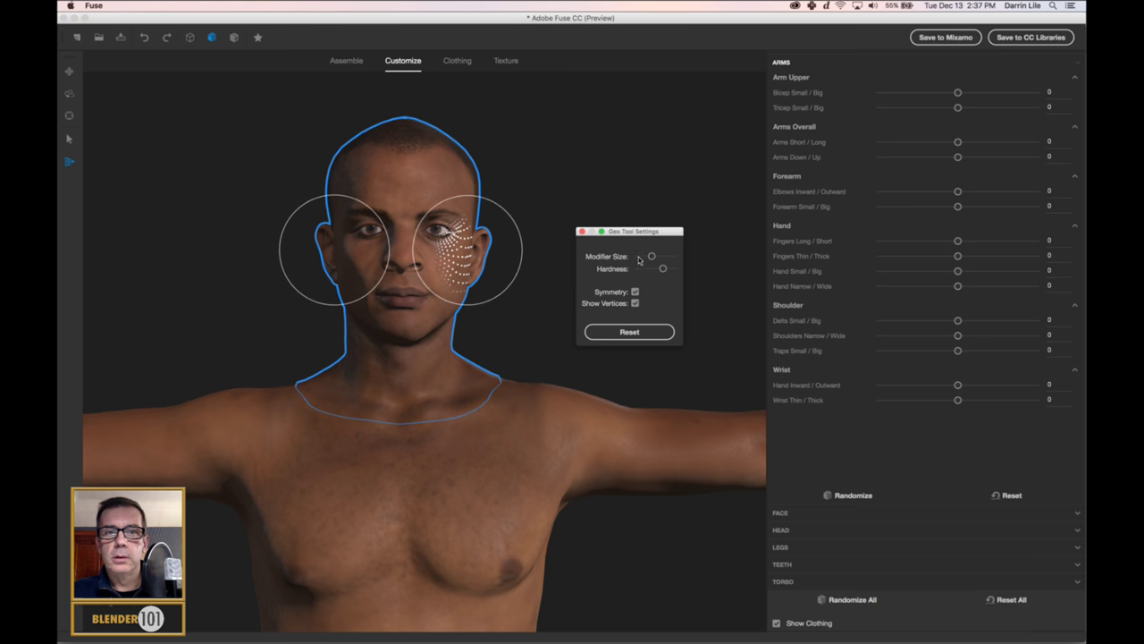
{"action": "left_click", "coordinate": [460, 261]}
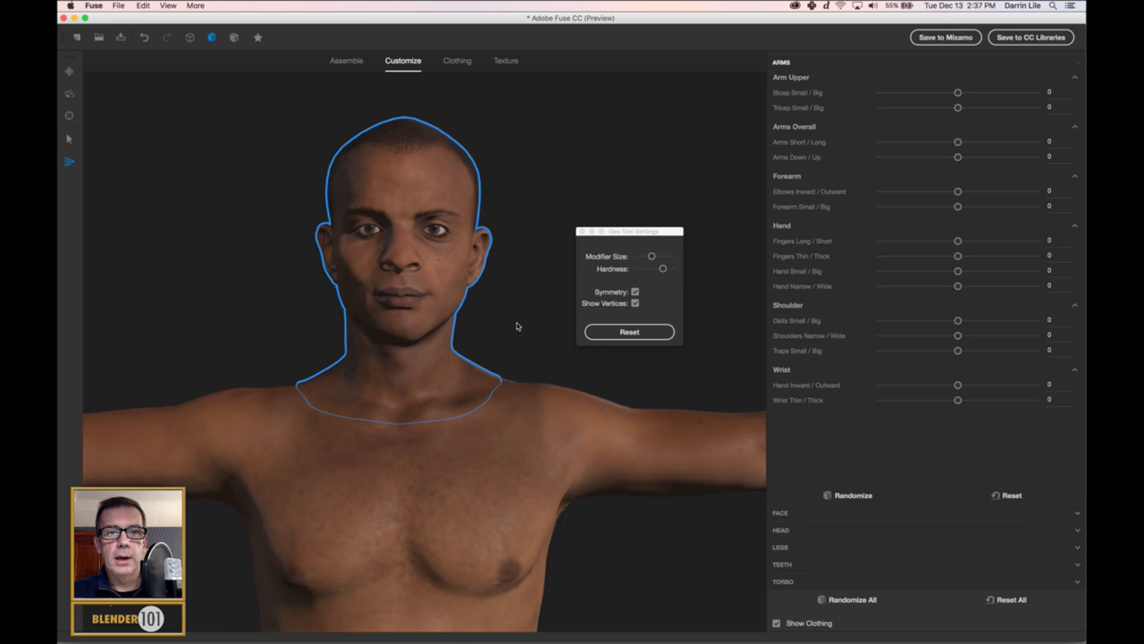
{"action": "mouse_move", "coordinate": [516, 325]}
{"action": "right_mouse_down"}
{"action": "mouse_move", "coordinate": [315, 326]}
{"action": "mouse_move", "coordinate": [488, 324]}
{"action": "mouse_move", "coordinate": [374, 324]}
{"action": "mouse_move", "coordinate": [339, 304]}
{"action": "right_mouse_up"}
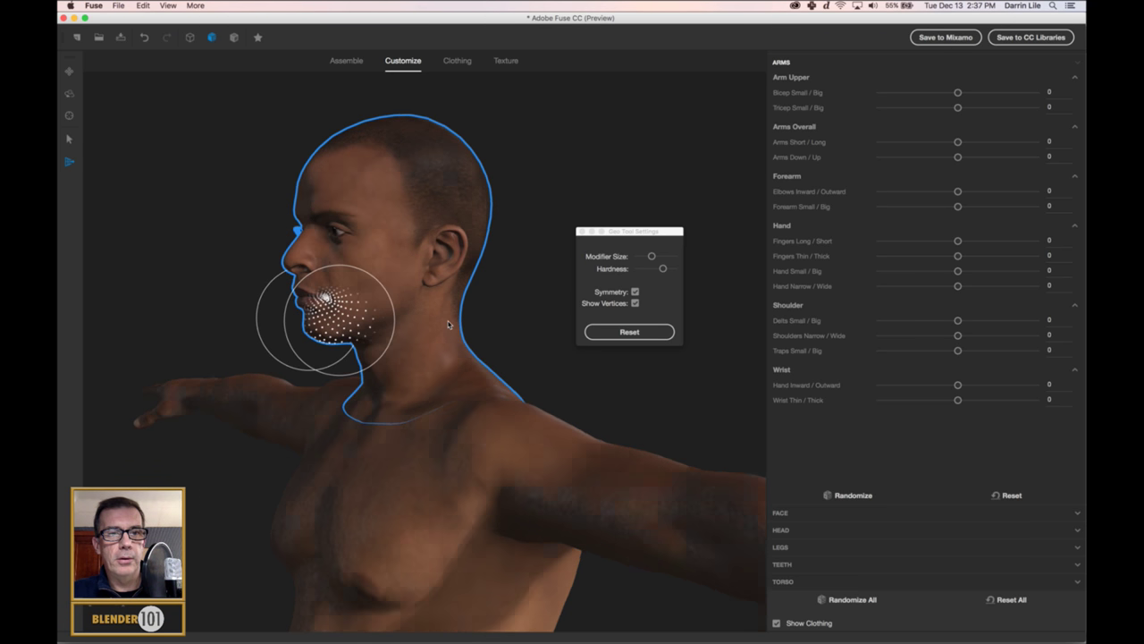
{"action": "right_click_drag", "start_coordinate": [321, 320], "coordinate": [496, 320]}
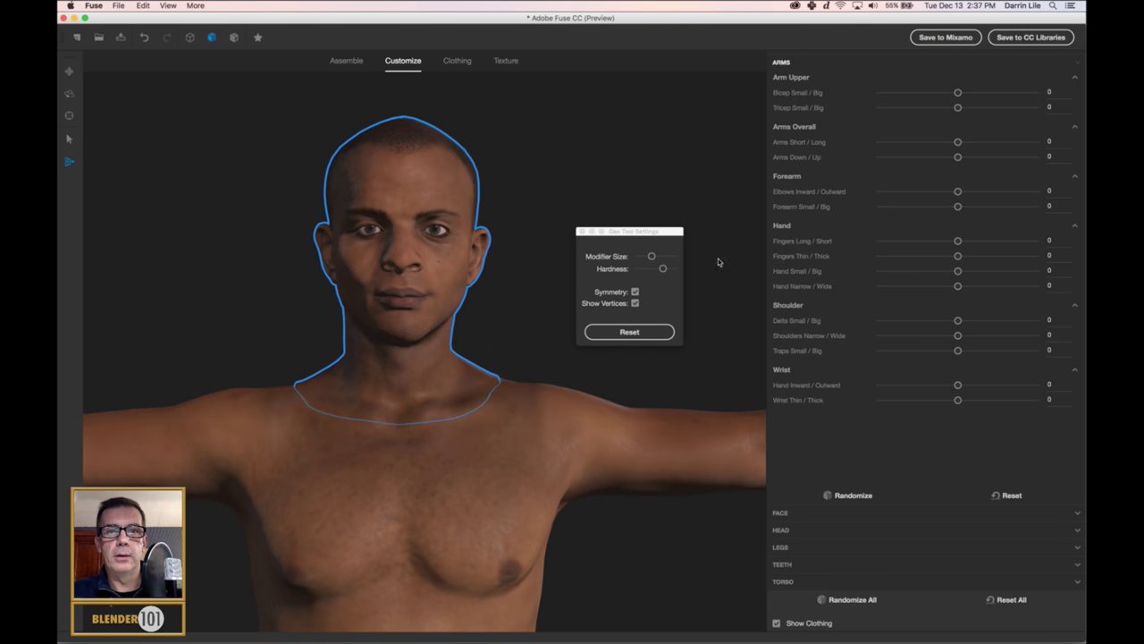
Step: Close the Geo Tool Settings window and zoom out to show the whole body
{"action": "left_click", "coordinate": [582, 231]}
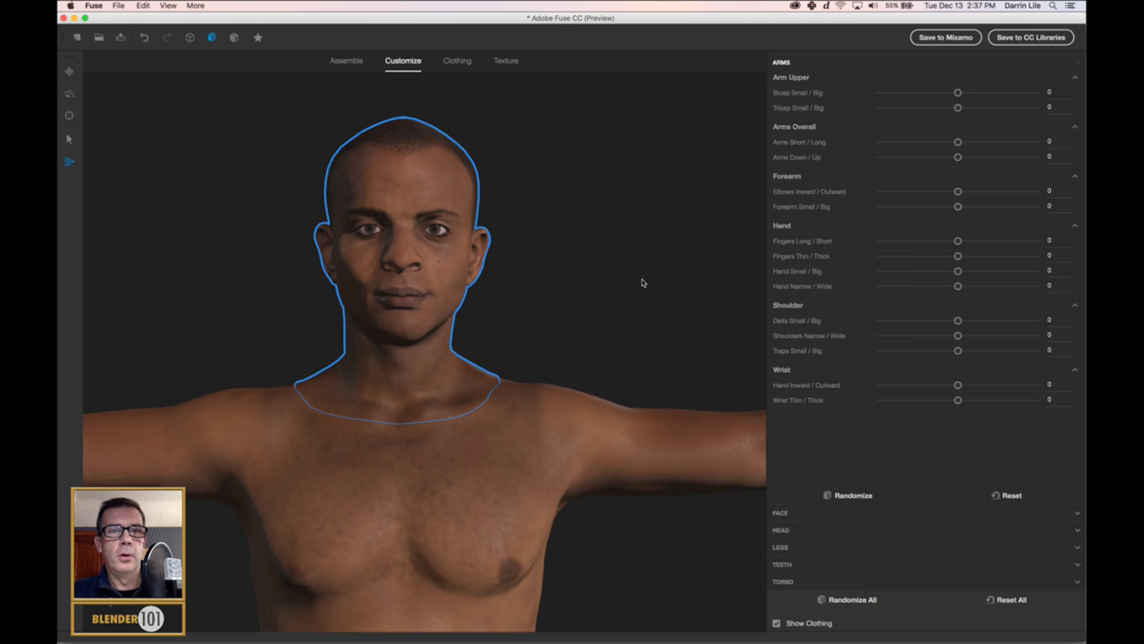
{"action": "mouse_move", "coordinate": [641, 283]}
{"action": "right_mouse_down"}
{"action": "mouse_move", "coordinate": [410, 284]}
{"action": "mouse_move", "coordinate": [634, 280]}
{"action": "right_mouse_up"}
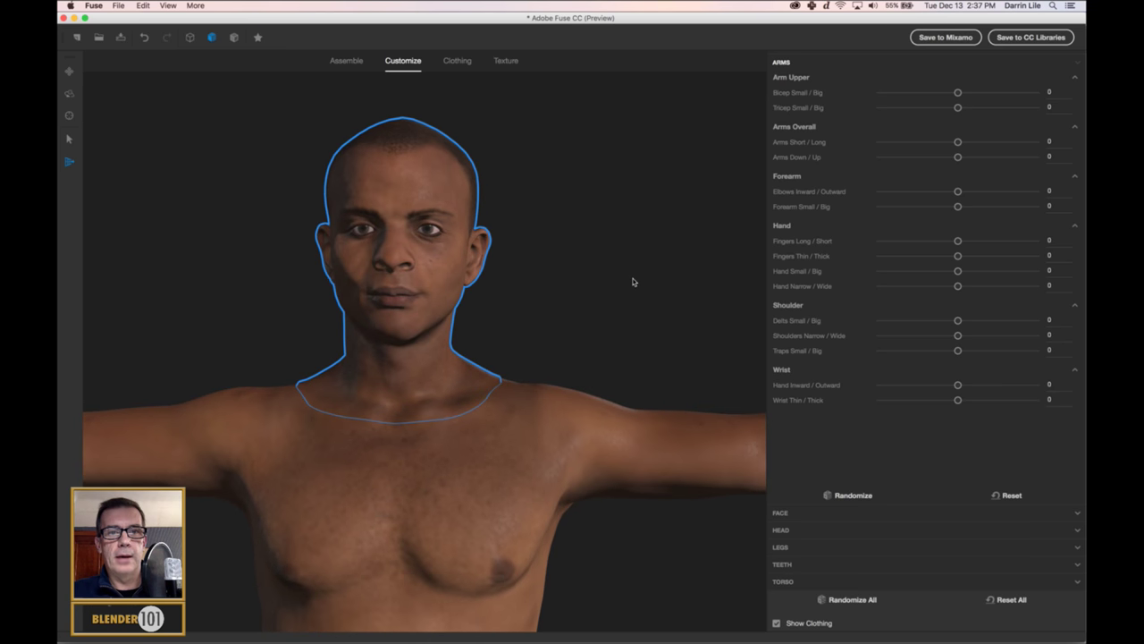
{"action": "scroll", "coordinate": [566, 316], "scroll_direction": "down", "scroll_amount": 3}
{"action": "middle_click_drag", "start_coordinate": [582, 383], "coordinate": [590, 127]}
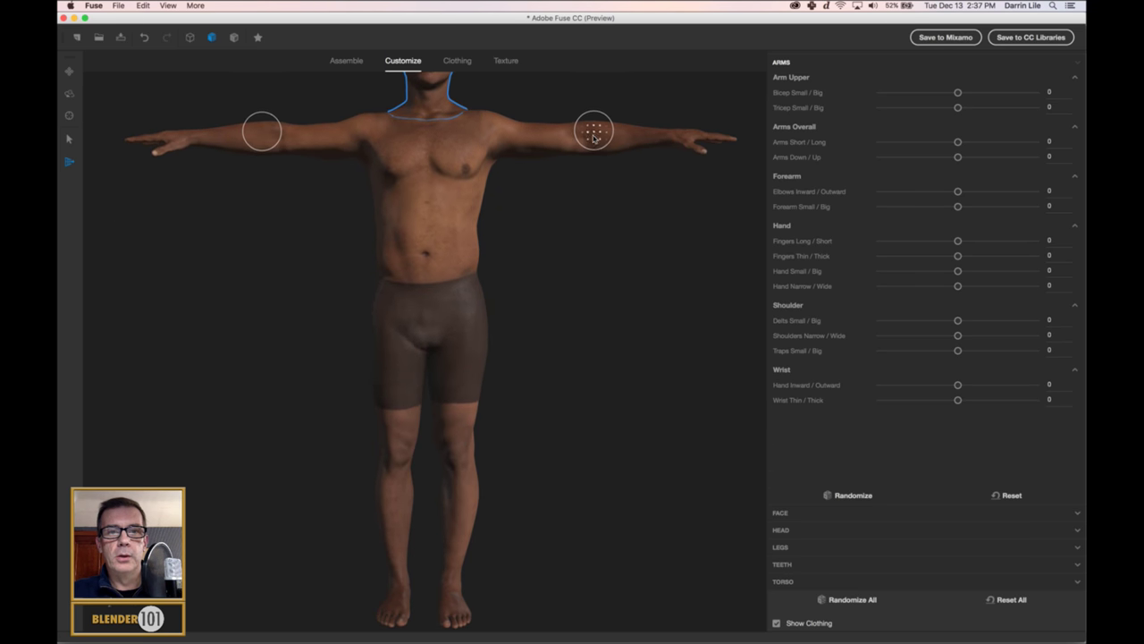
{"action": "scroll", "coordinate": [590, 253], "scroll_direction": "down", "scroll_amount": 3}
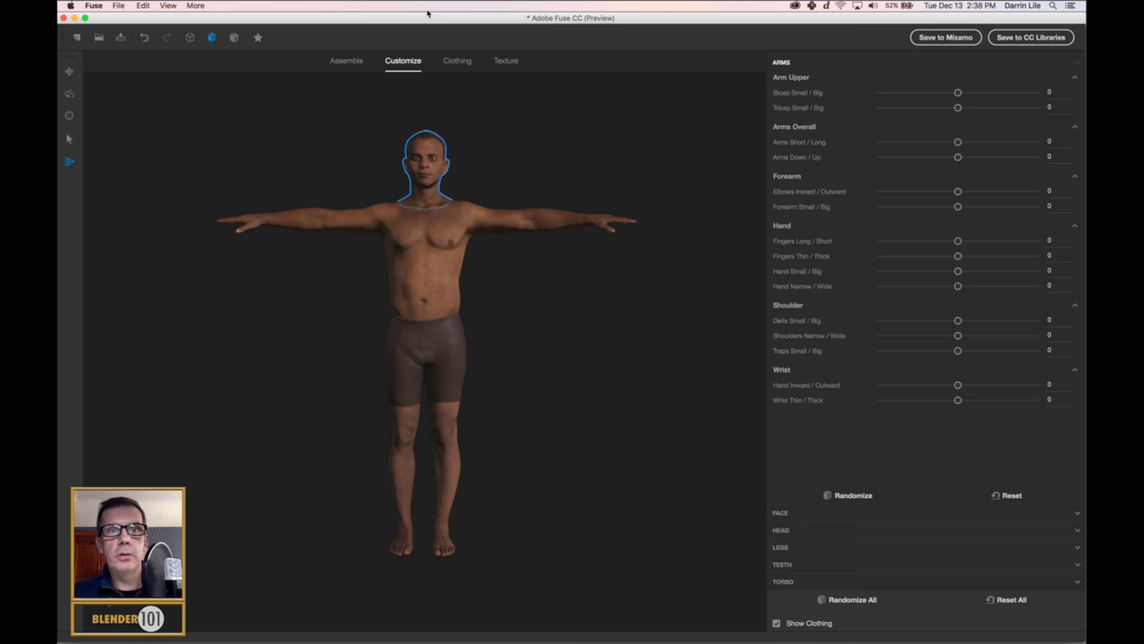
{"action": "left_click", "coordinate": [456, 61]}
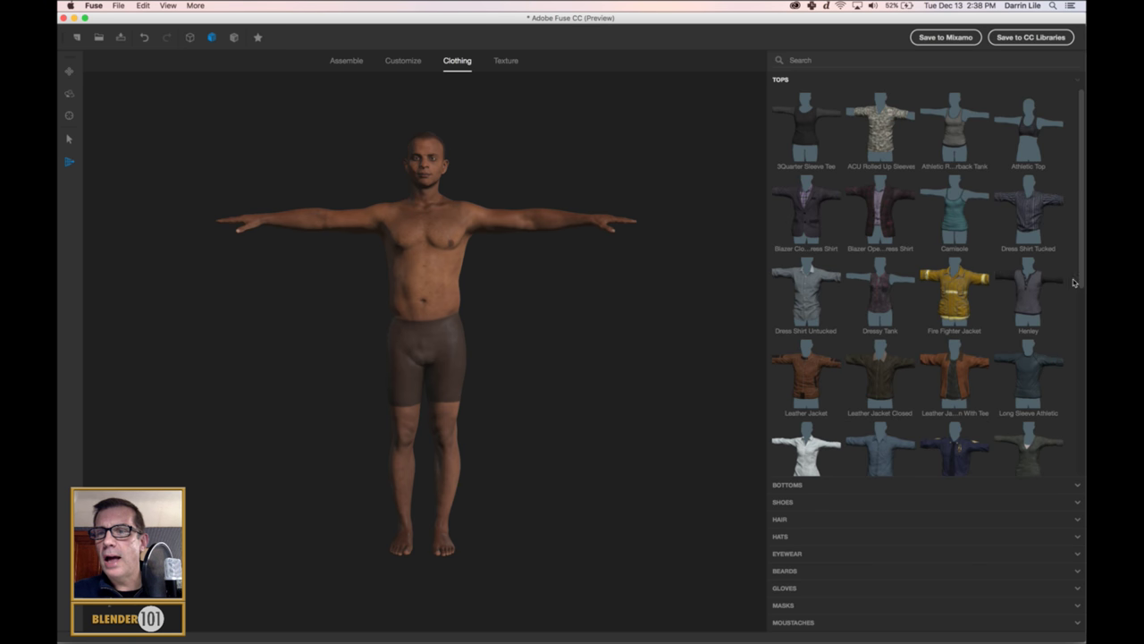
Step: Dress the character in a dark long-sleeve top and dark blue jeans
{"action": "scroll", "coordinate": [1081, 280], "scroll_direction": "down", "scroll_amount": 3}
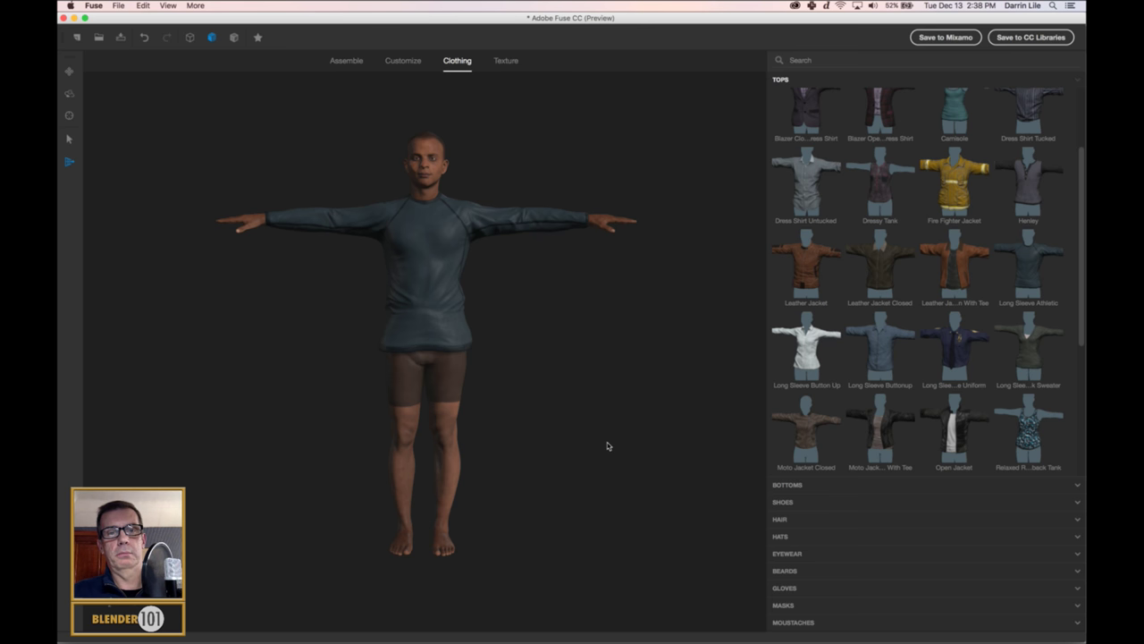
{"action": "mouse_move", "coordinate": [615, 404]}
{"action": "left_mouse_down"}
{"action": "mouse_move", "coordinate": [222, 403]}
{"action": "mouse_move", "coordinate": [636, 407]}
{"action": "mouse_move", "coordinate": [622, 406]}
{"action": "left_mouse_up"}
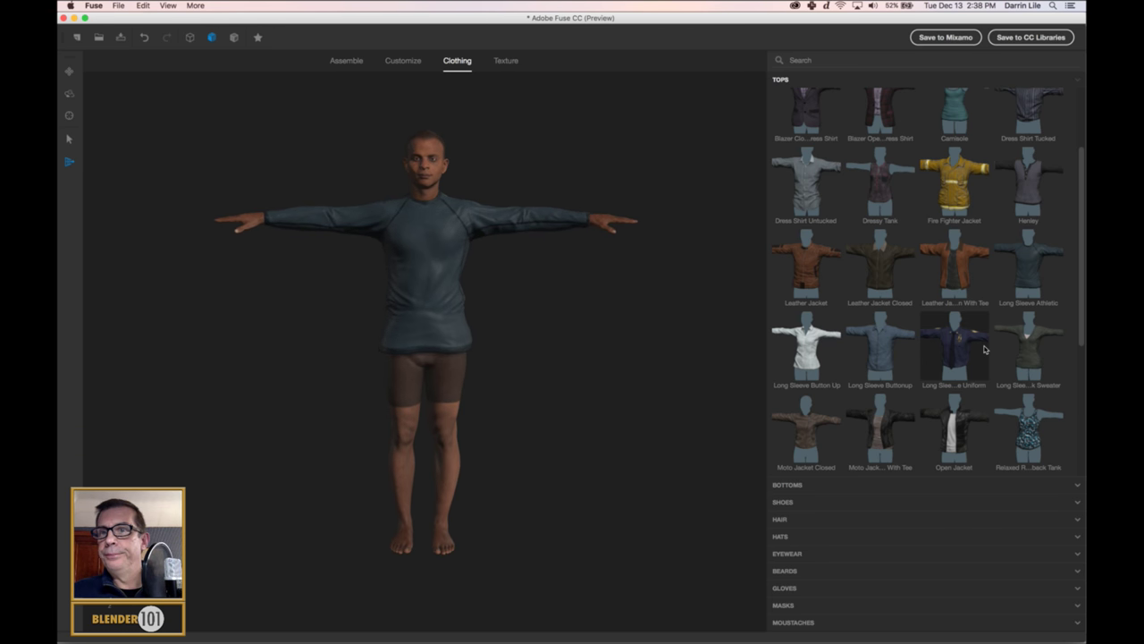
{"action": "left_click", "coordinate": [818, 488]}
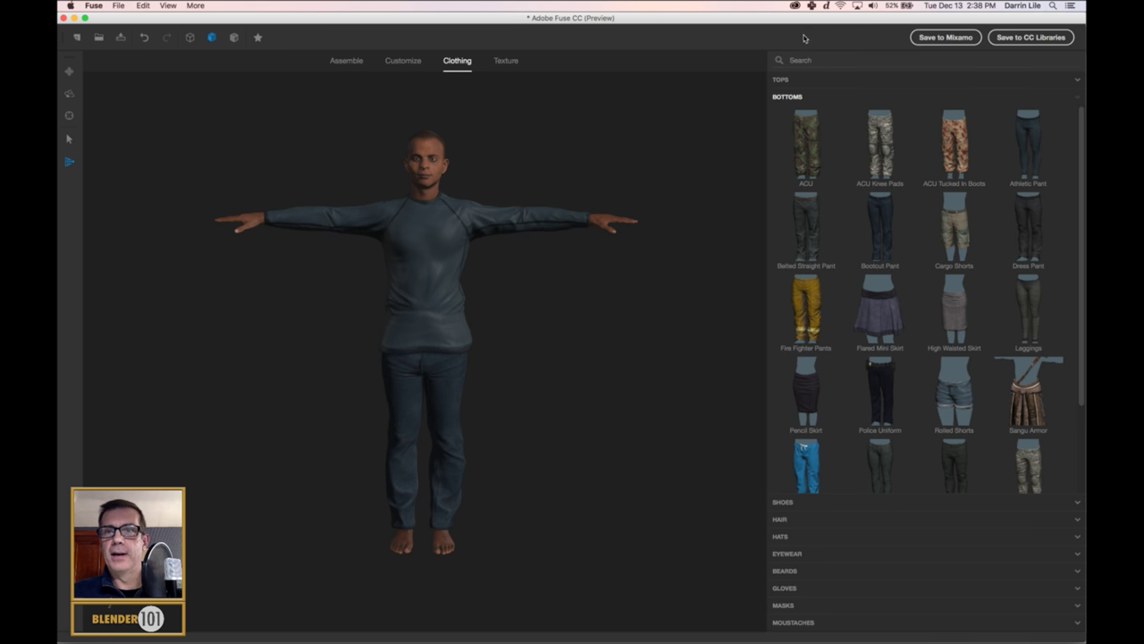
{"action": "left_click", "coordinate": [815, 80]}
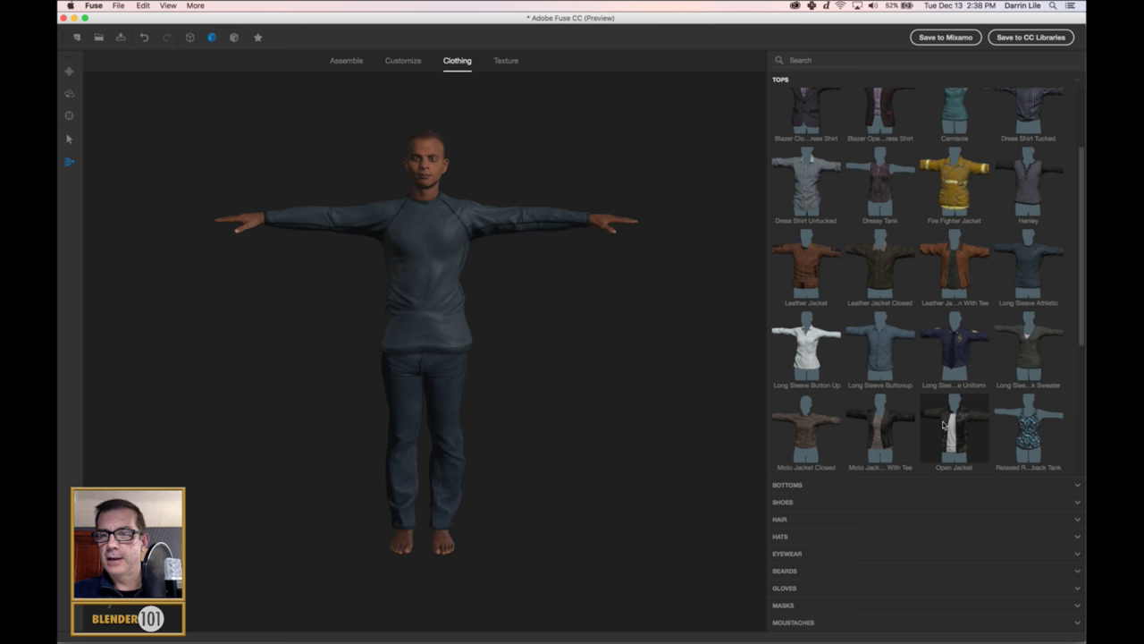
Step: Try the Tank Dress and then the Relaxed V Neck Tee on the character
{"action": "scroll", "coordinate": [983, 268], "scroll_direction": "up", "scroll_amount": 4}
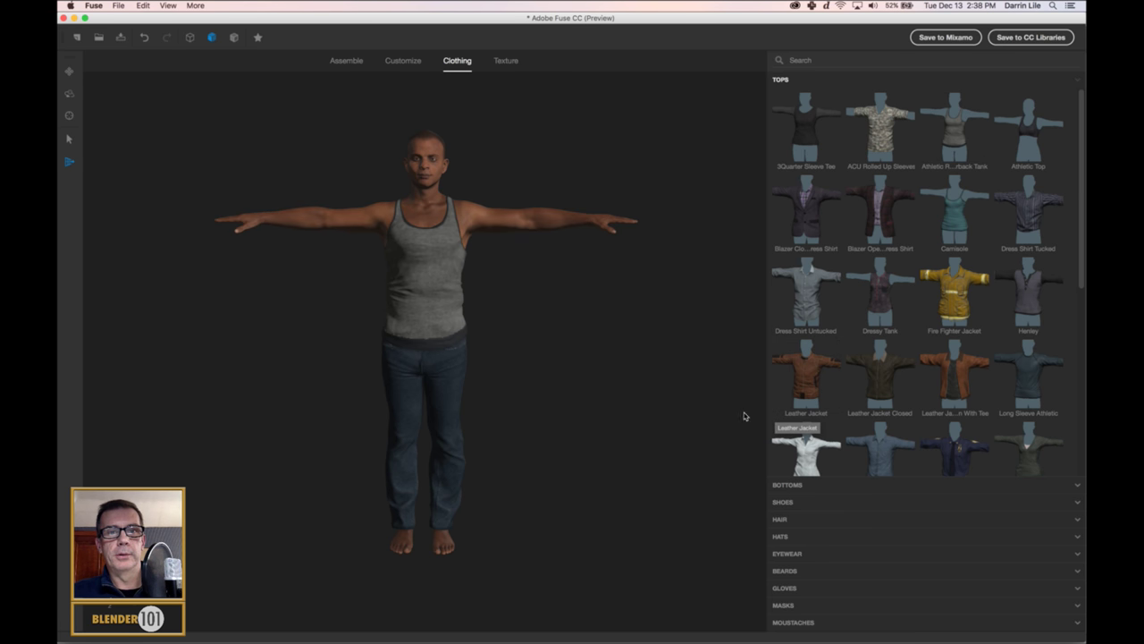
{"action": "left_click_drag", "start_coordinate": [599, 398], "coordinate": [634, 388]}
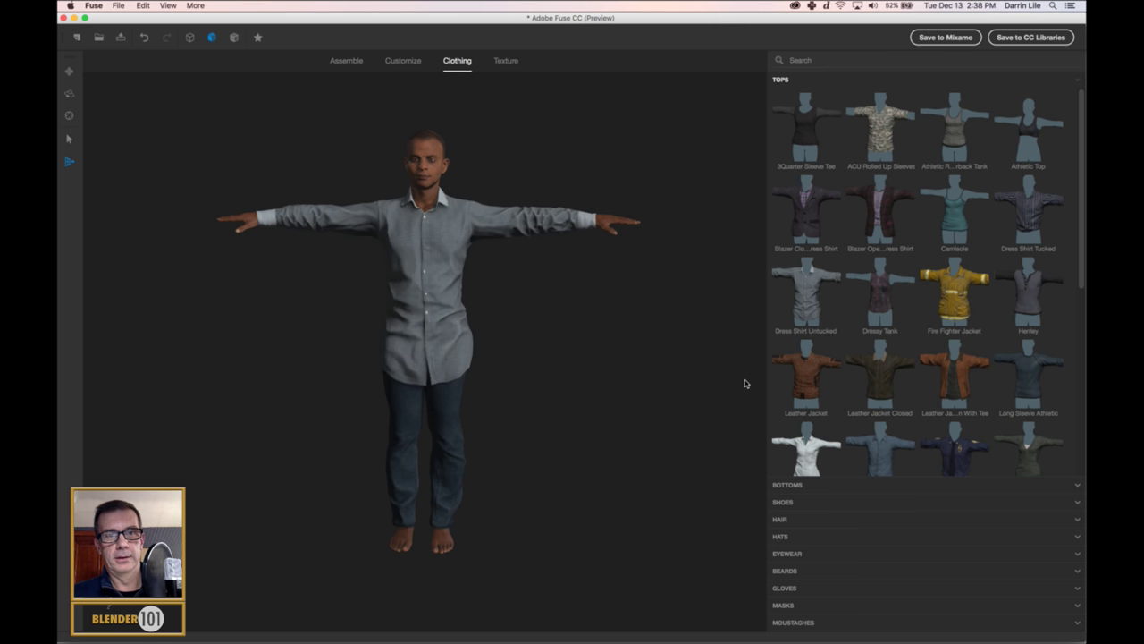
{"action": "mouse_move", "coordinate": [659, 340]}
{"action": "left_mouse_down"}
{"action": "mouse_move", "coordinate": [231, 336]}
{"action": "mouse_move", "coordinate": [1008, 331]}
{"action": "mouse_move", "coordinate": [659, 340]}
{"action": "left_mouse_up"}
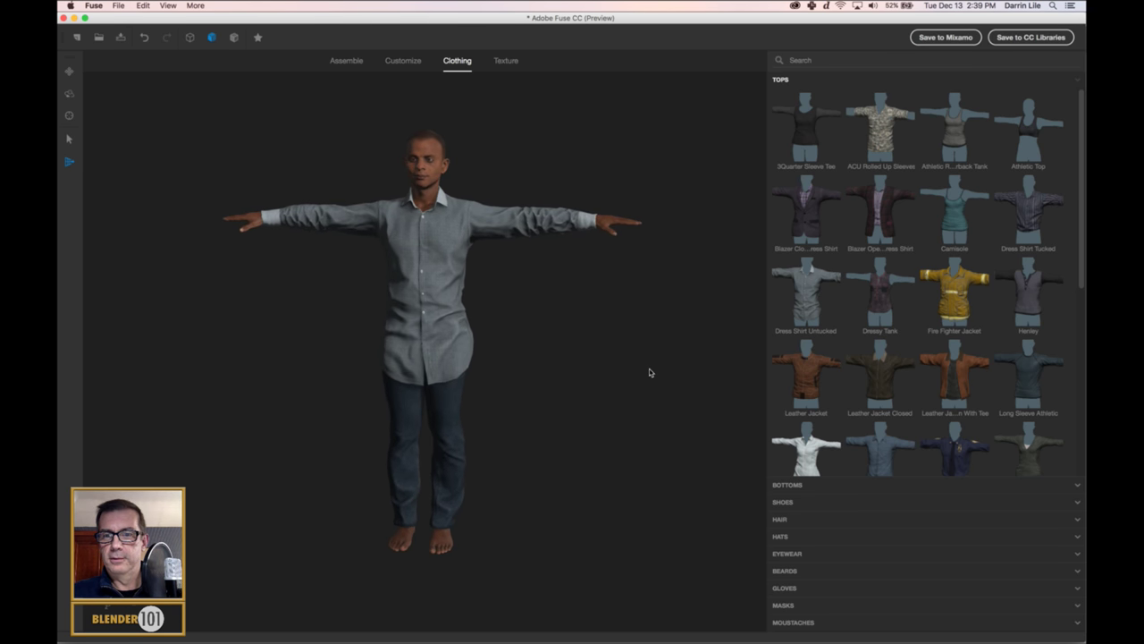
{"action": "scroll", "coordinate": [908, 438], "scroll_direction": "down", "scroll_amount": 5}
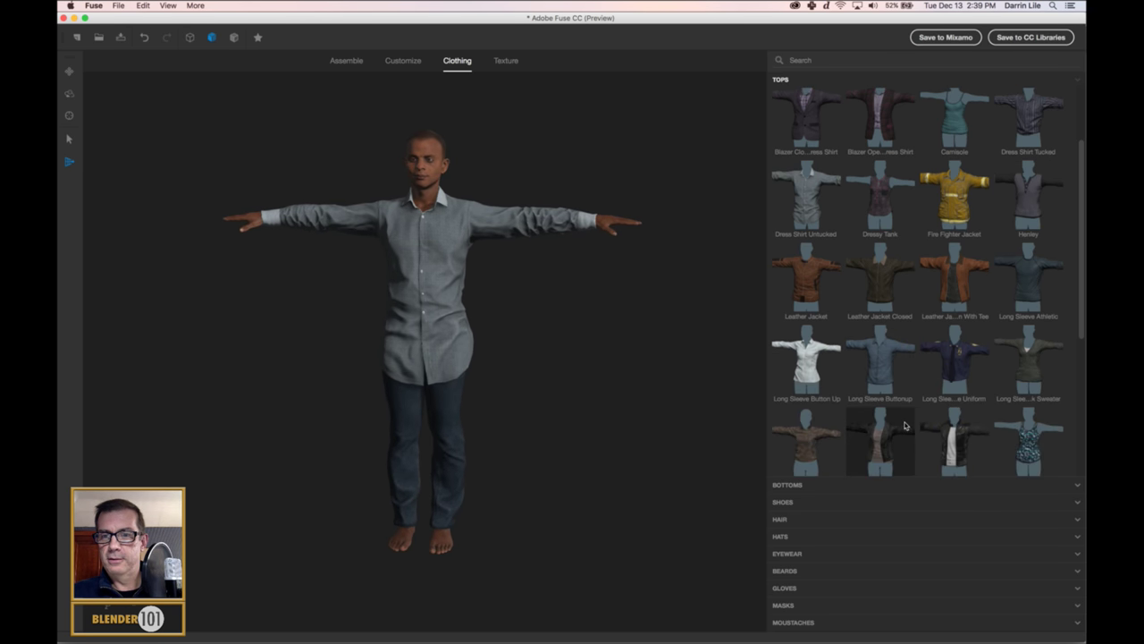
{"action": "scroll", "coordinate": [906, 426], "scroll_direction": "down", "scroll_amount": 5}
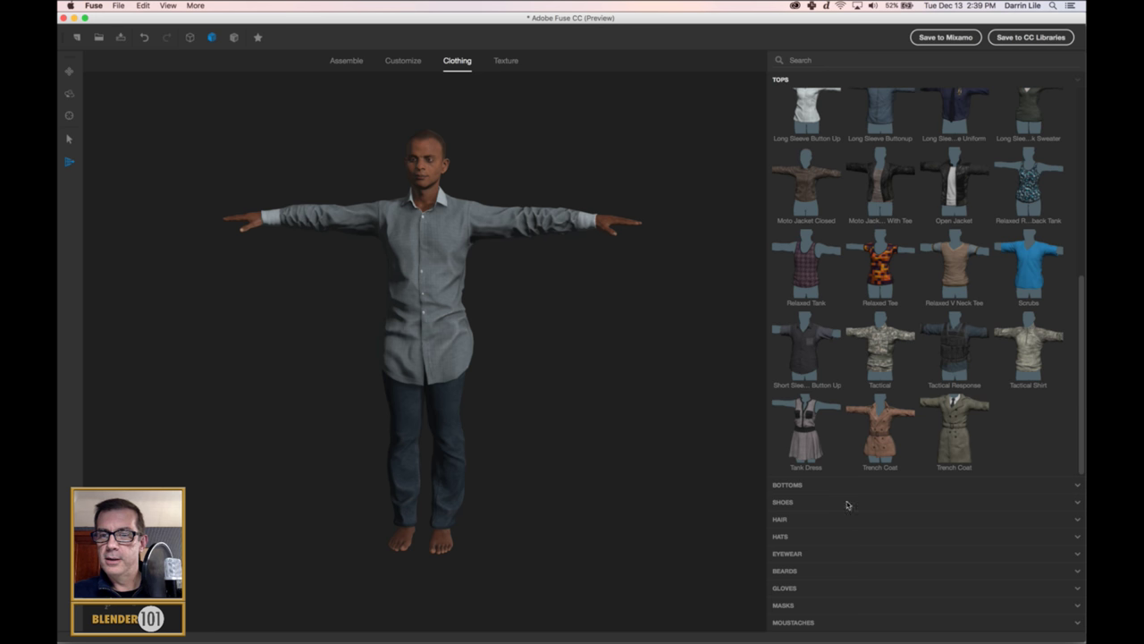
{"action": "left_click", "coordinate": [814, 466]}
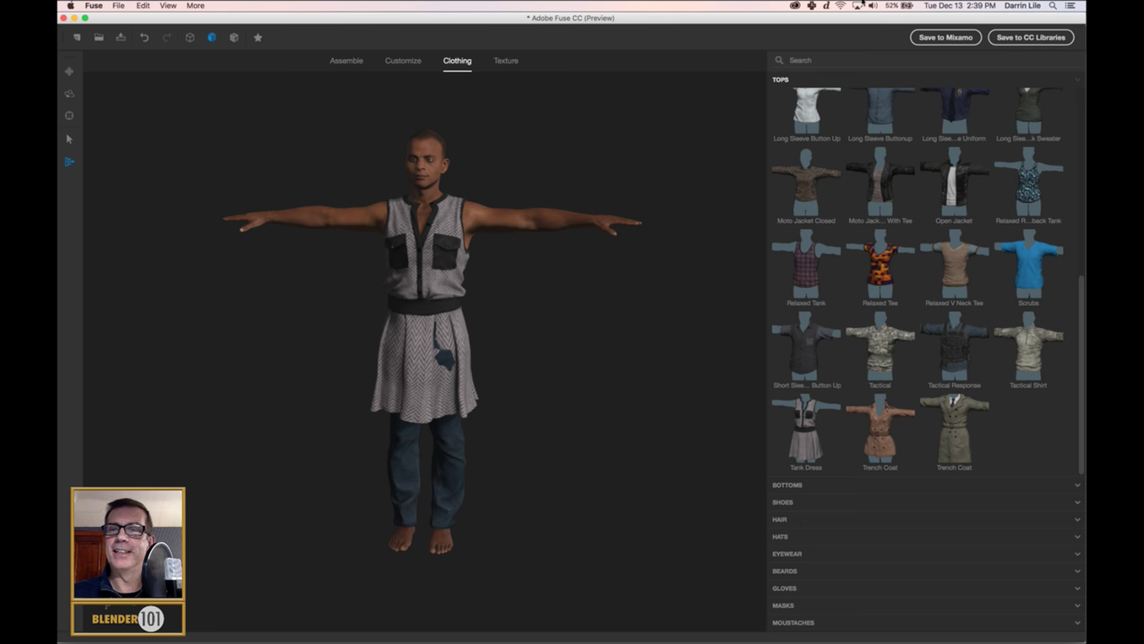
{"action": "left_click", "coordinate": [967, 270]}
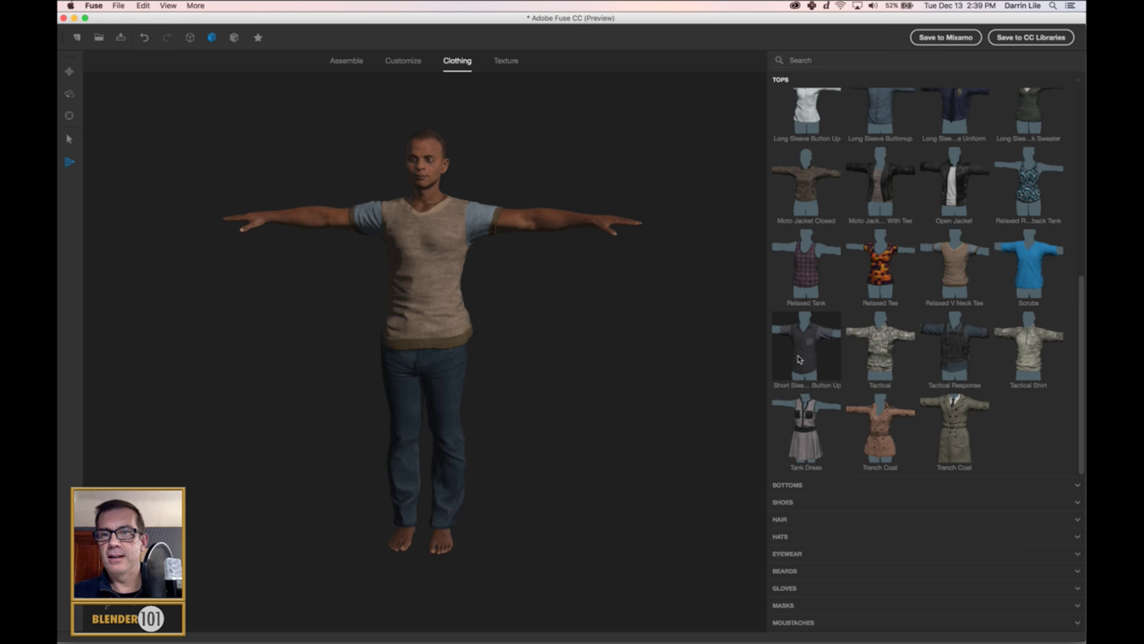
Step: Switch the top to the grey Henley and orbit the character to check it
{"action": "scroll", "coordinate": [902, 313], "scroll_direction": "up", "scroll_amount": 2}
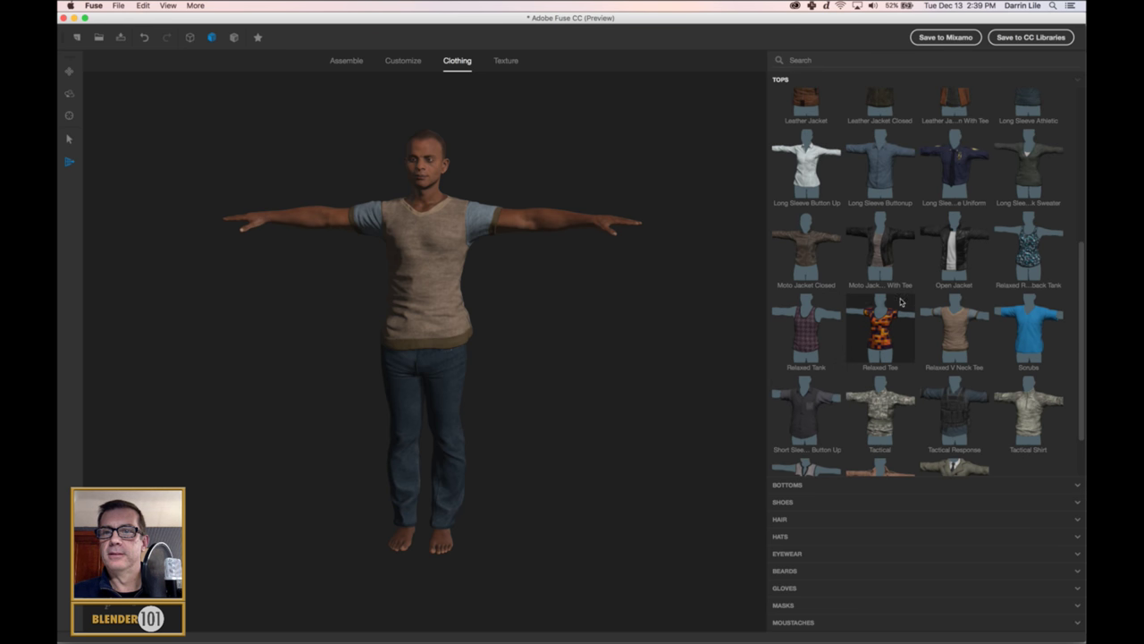
{"action": "scroll", "coordinate": [835, 250], "scroll_direction": "up", "scroll_amount": 2}
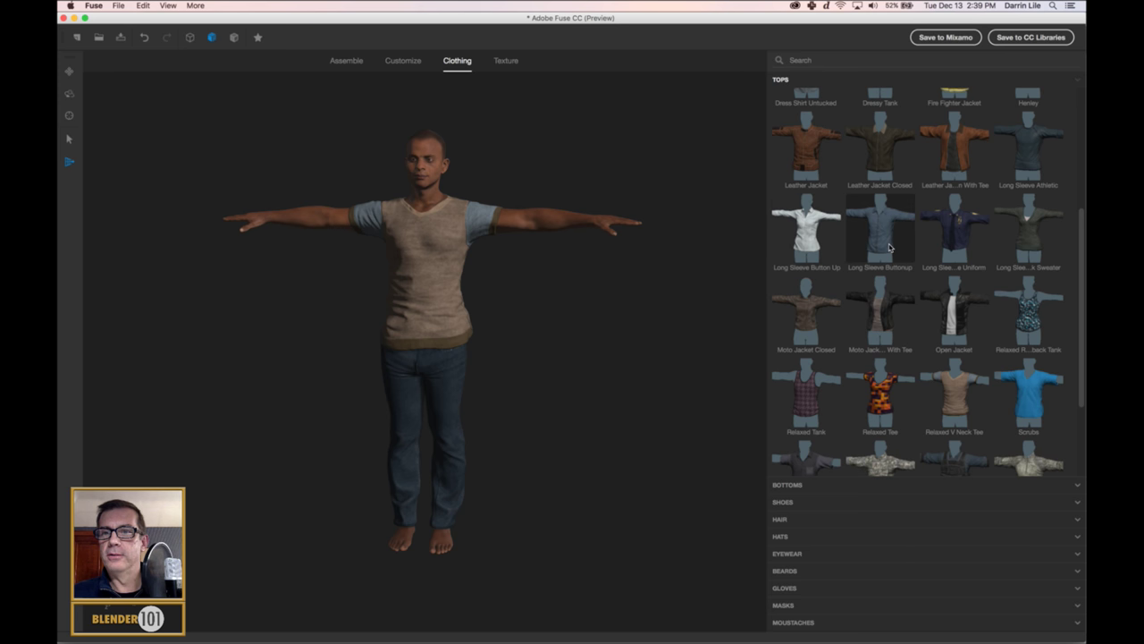
{"action": "scroll", "coordinate": [983, 260], "scroll_direction": "up", "scroll_amount": 2}
{"action": "scroll", "coordinate": [1027, 295], "scroll_direction": "up", "scroll_amount": 2}
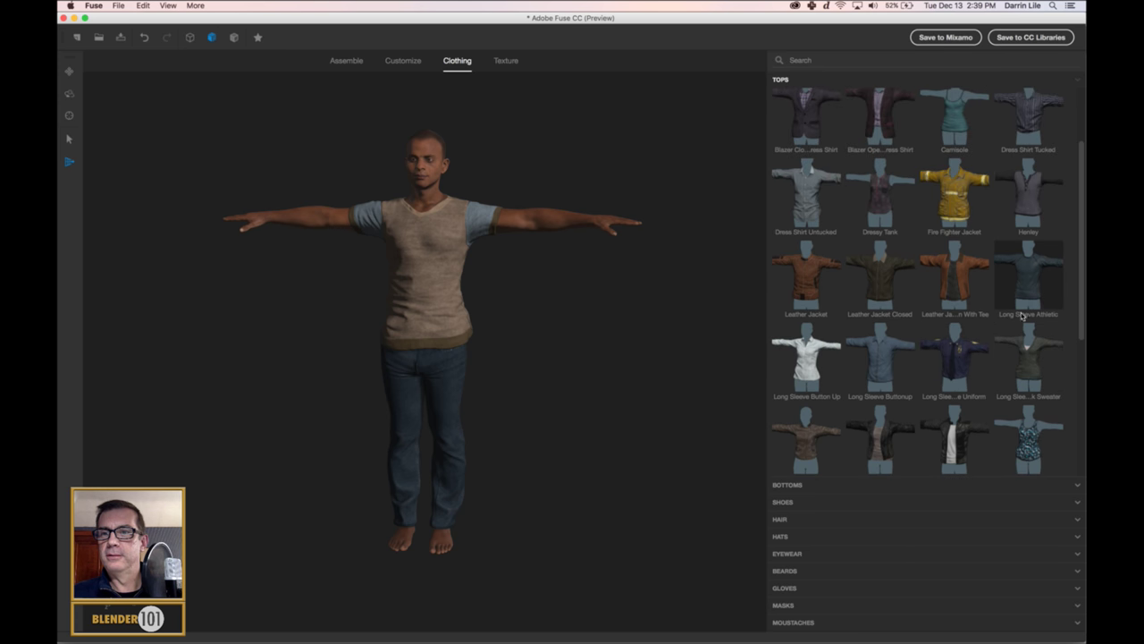
{"action": "left_click", "coordinate": [1026, 195]}
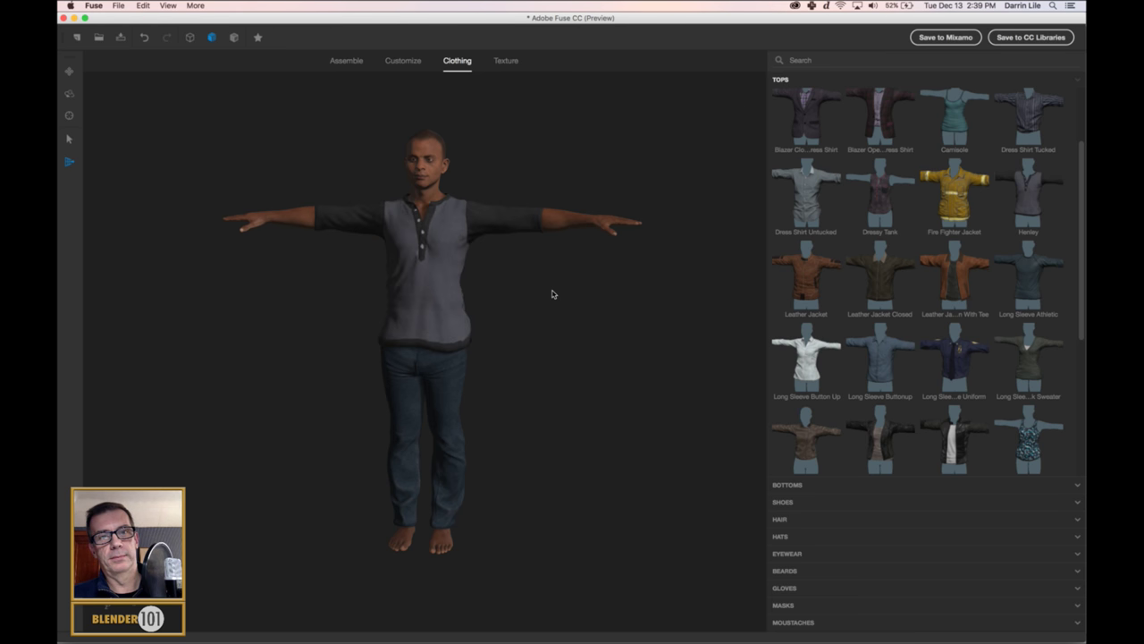
{"action": "left_click_drag", "start_coordinate": [552, 294], "coordinate": [566, 334]}
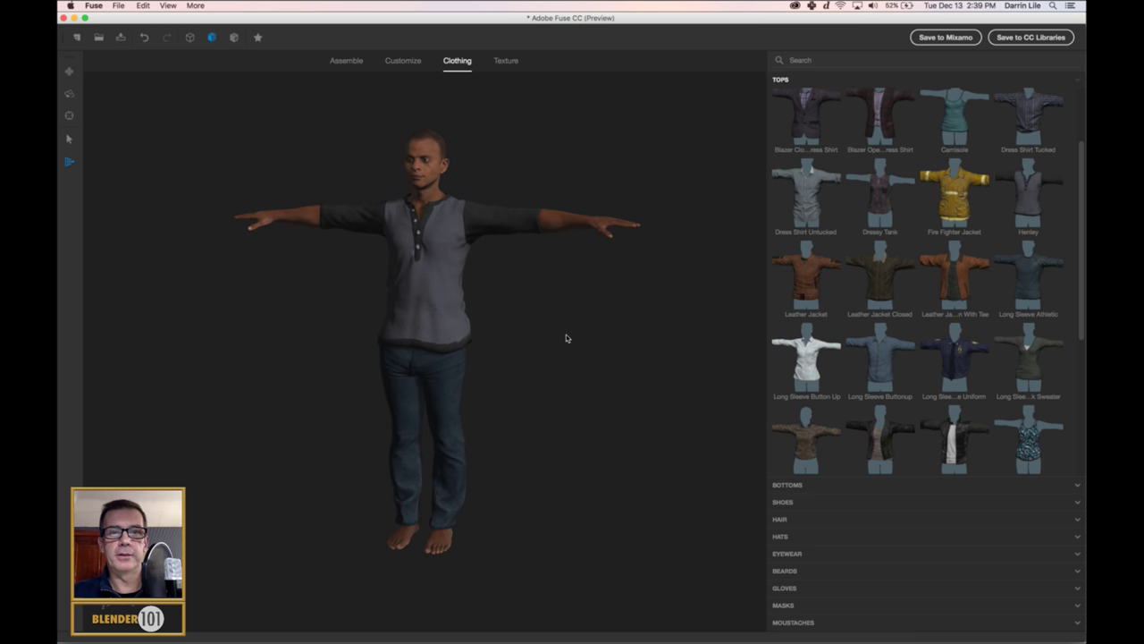
Step: Put brown Boots 2 from the Shoes list on the character and turn it to inspect them
{"action": "left_click", "coordinate": [803, 502]}
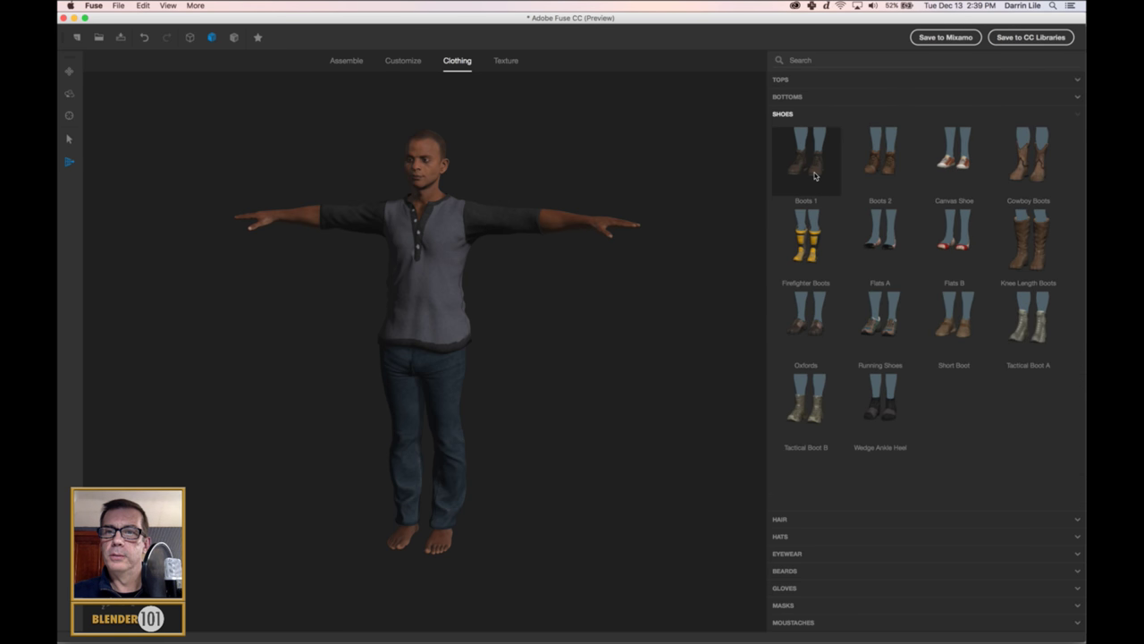
{"action": "left_click", "coordinate": [880, 156]}
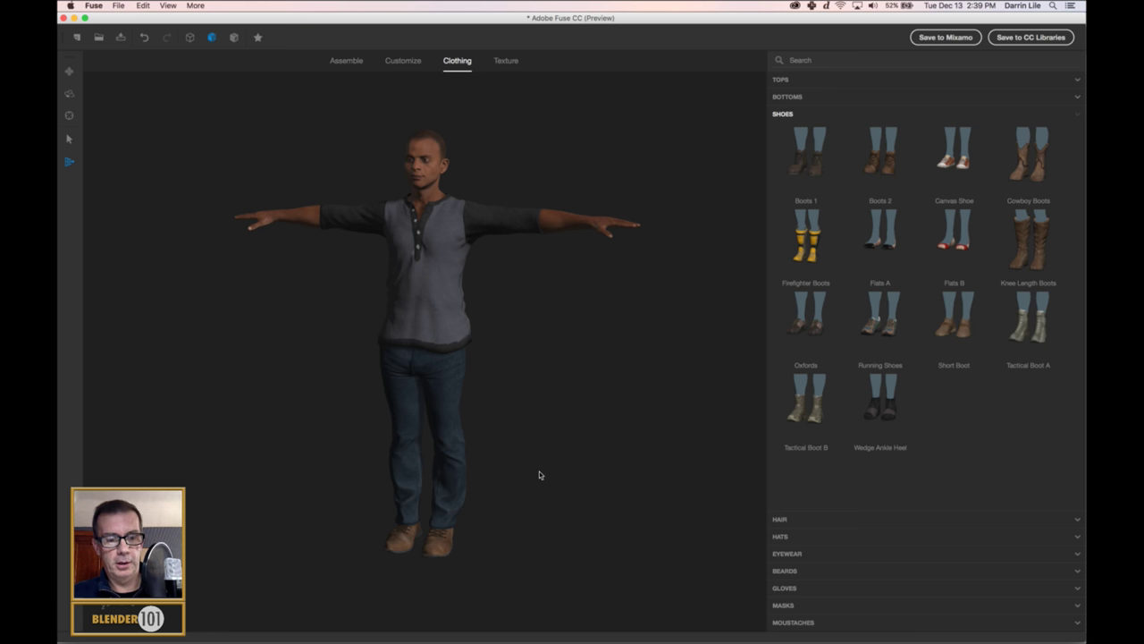
{"action": "left_click_drag", "start_coordinate": [578, 454], "coordinate": [590, 478]}
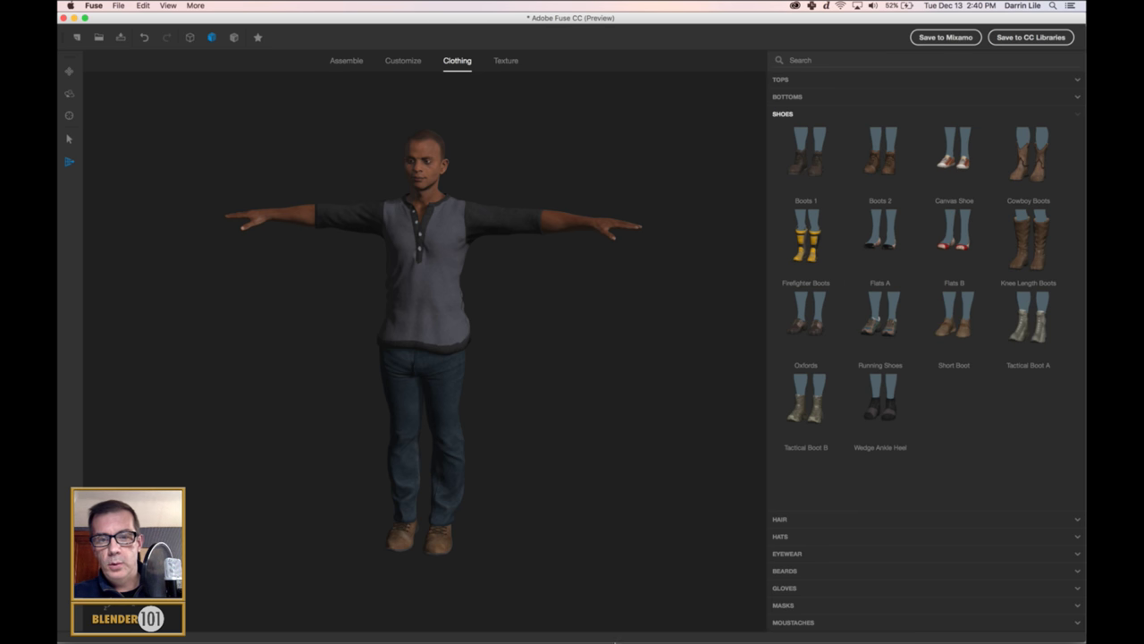
Step: Bring Blender's Alley 12 scene with the open gun crate to the front from the Dock
{"action": "mouse_move", "coordinate": [590, 633]}
{"action": "left_click", "coordinate": [776, 631]}
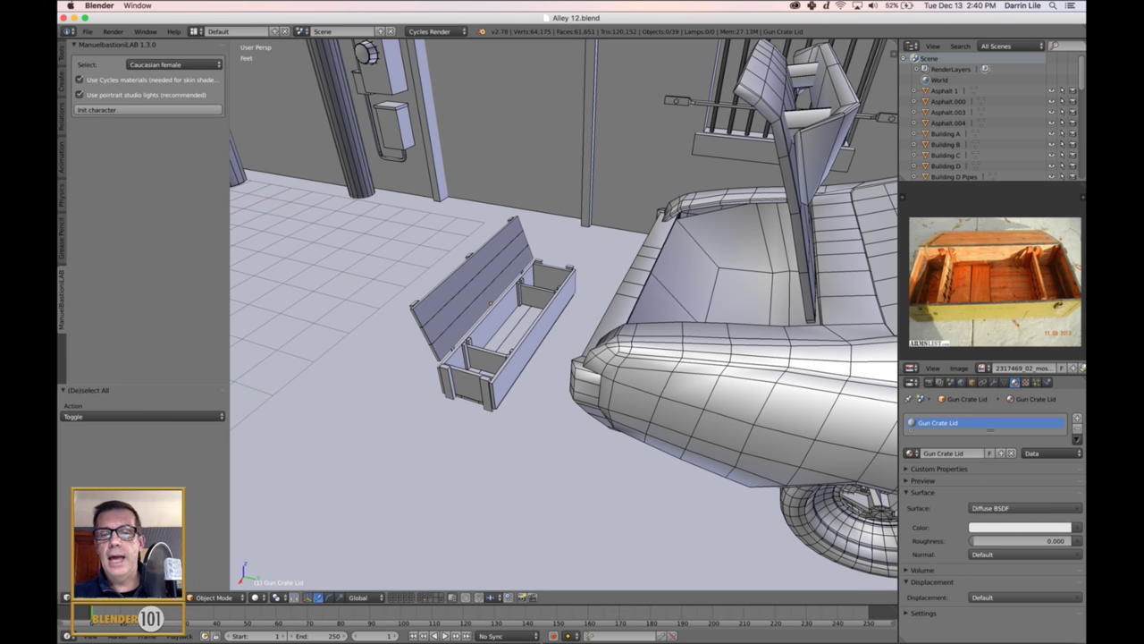
{"action": "mouse_move", "coordinate": [530, 630]}
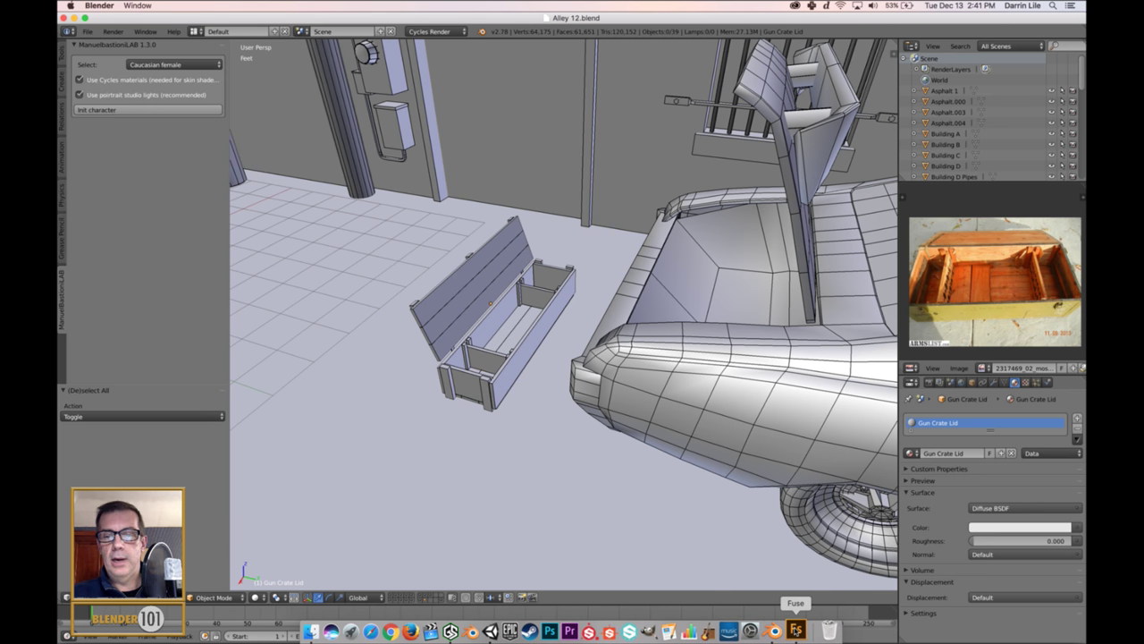
Step: Return to Fuse and orbit and zoom around the character in Henley, jeans and Boots 2
{"action": "left_click", "coordinate": [794, 630]}
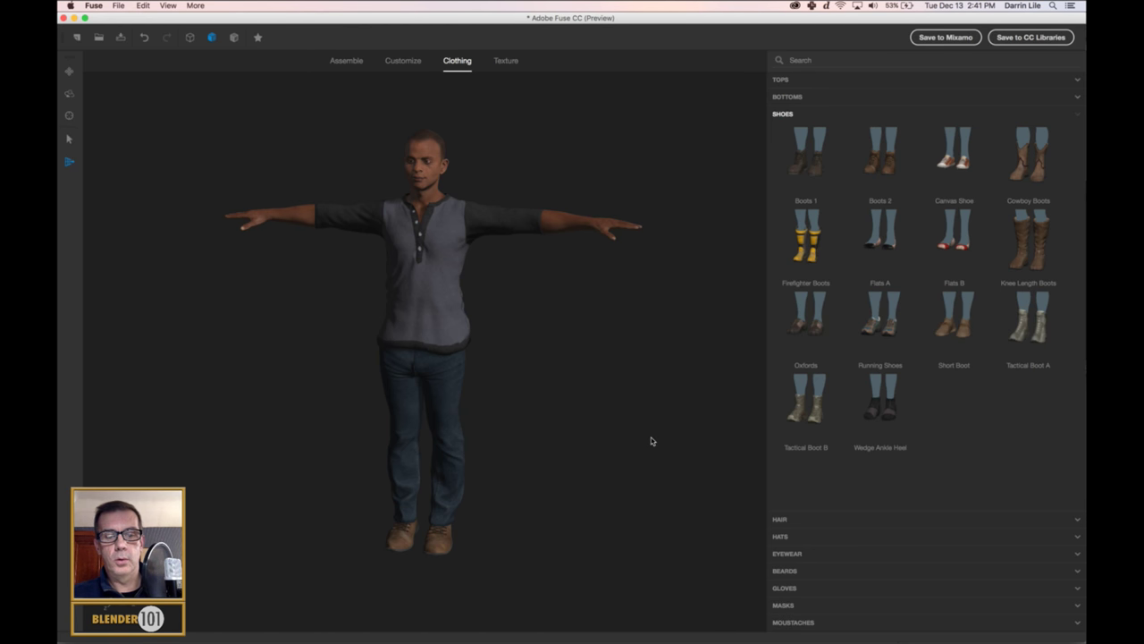
{"action": "mouse_move", "coordinate": [636, 398]}
{"action": "left_mouse_down"}
{"action": "mouse_move", "coordinate": [592, 412]}
{"action": "mouse_move", "coordinate": [476, 399]}
{"action": "mouse_move", "coordinate": [618, 408]}
{"action": "left_mouse_up"}
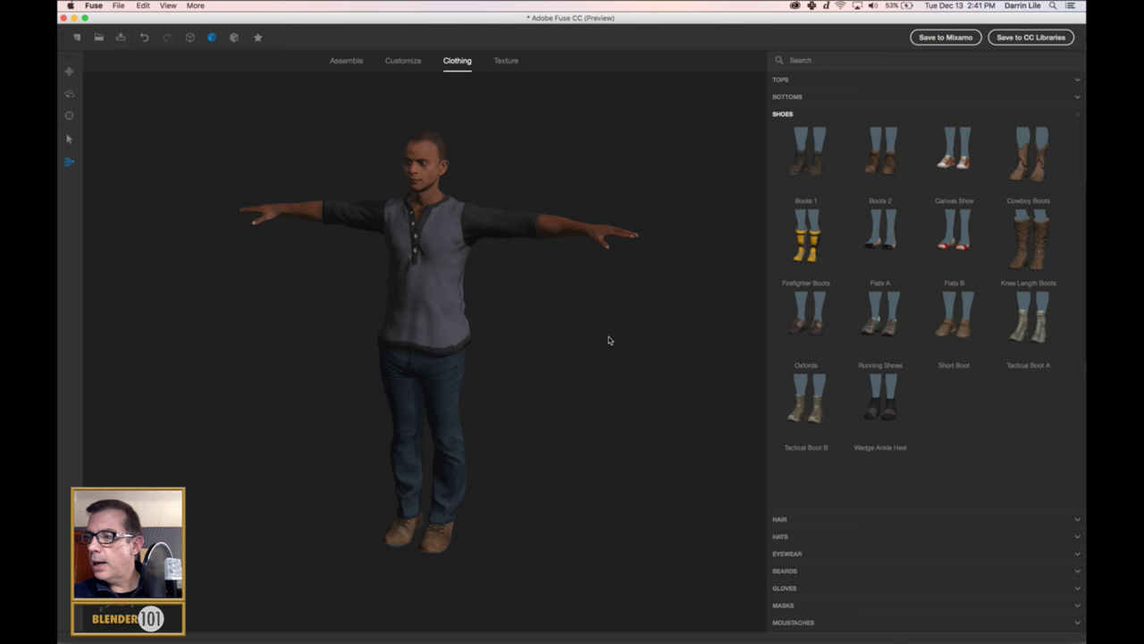
{"action": "left_click_drag", "start_coordinate": [582, 360], "coordinate": [627, 445]}
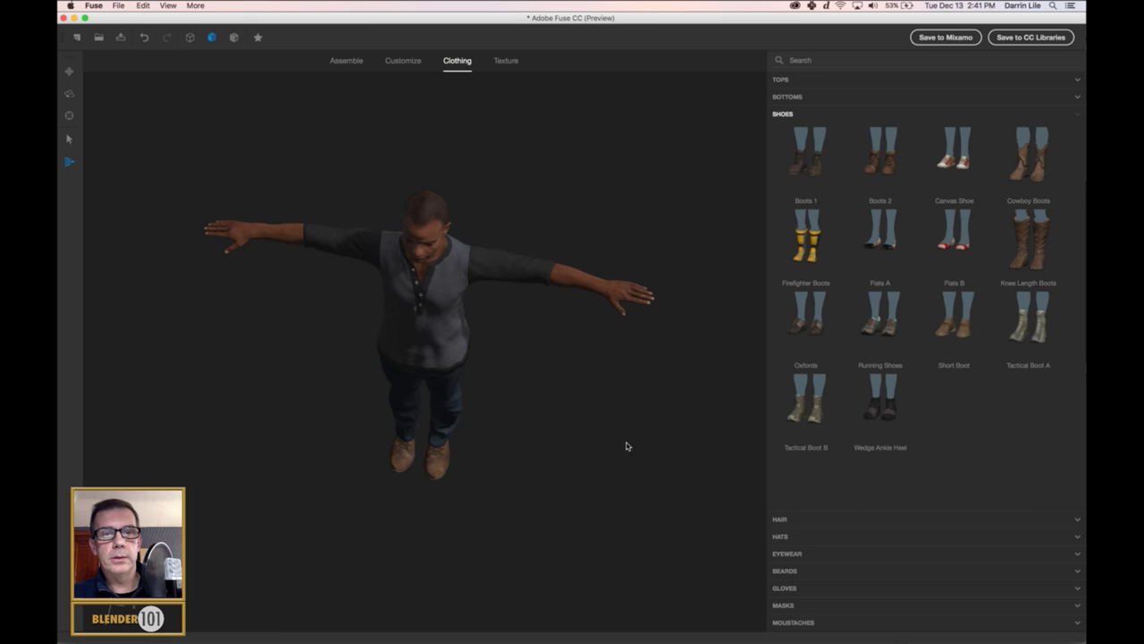
{"action": "scroll", "coordinate": [388, 316], "scroll_direction": "up", "scroll_amount": 5}
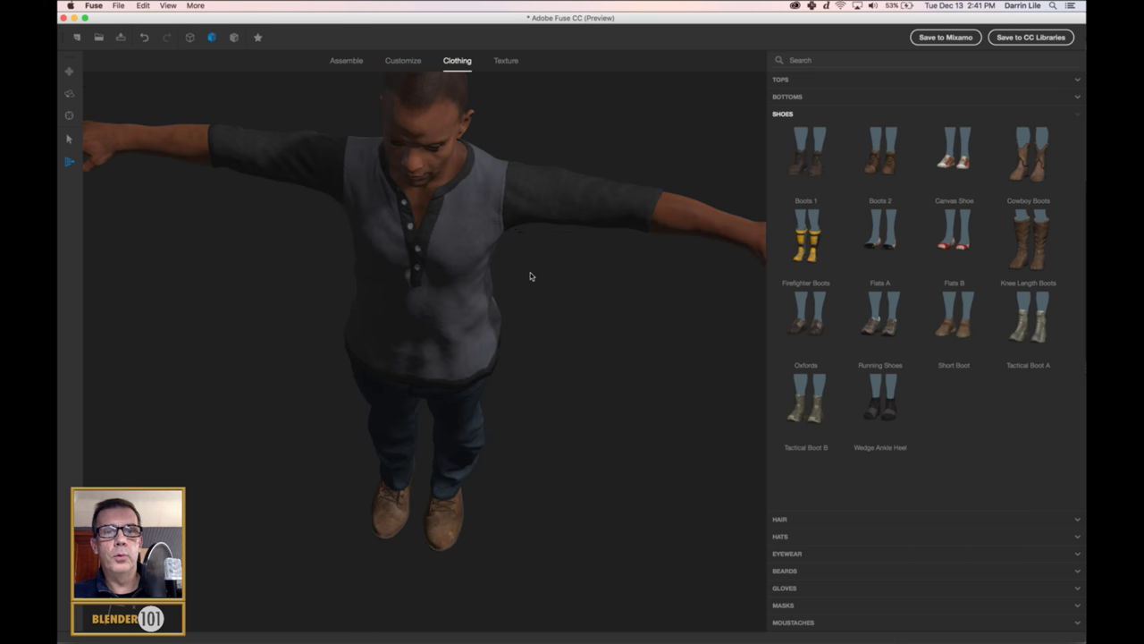
{"action": "scroll", "coordinate": [530, 276], "scroll_direction": "down", "scroll_amount": 5}
{"action": "left_click_drag", "start_coordinate": [562, 357], "coordinate": [555, 326]}
{"action": "scroll", "coordinate": [555, 271], "scroll_direction": "up", "scroll_amount": 5}
{"action": "scroll", "coordinate": [567, 388], "scroll_direction": "down", "scroll_amount": 3}
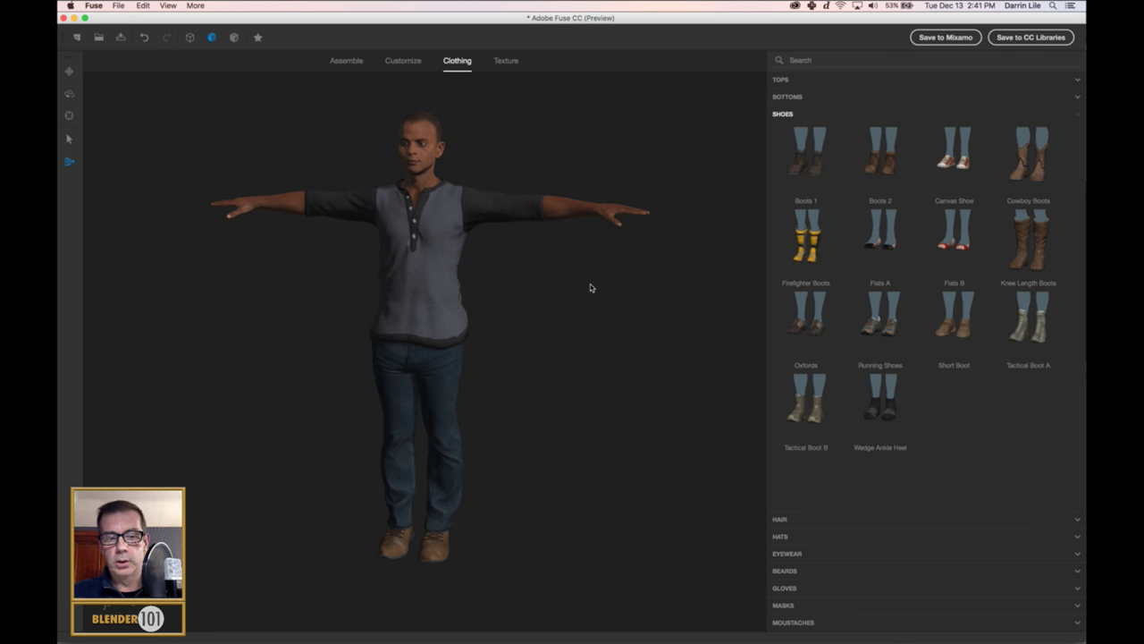
{"action": "left_click_drag", "start_coordinate": [625, 299], "coordinate": [665, 303]}
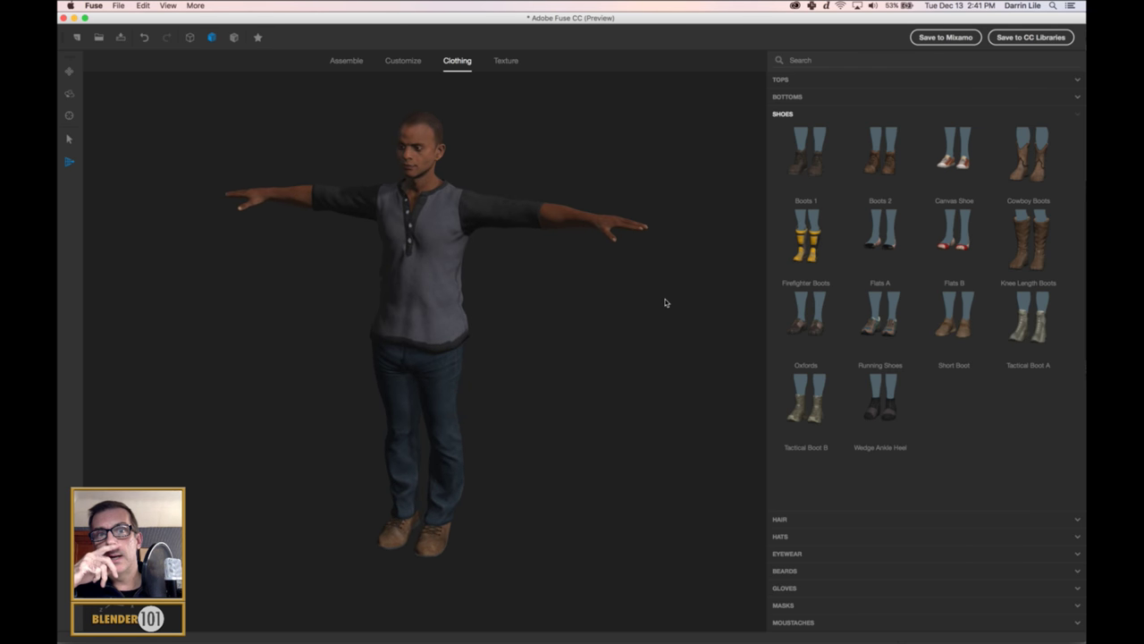
Step: In the Texture stage, view the shirt, denim pants and boots' leather, rubber and brass materials
{"action": "left_click", "coordinate": [506, 60]}
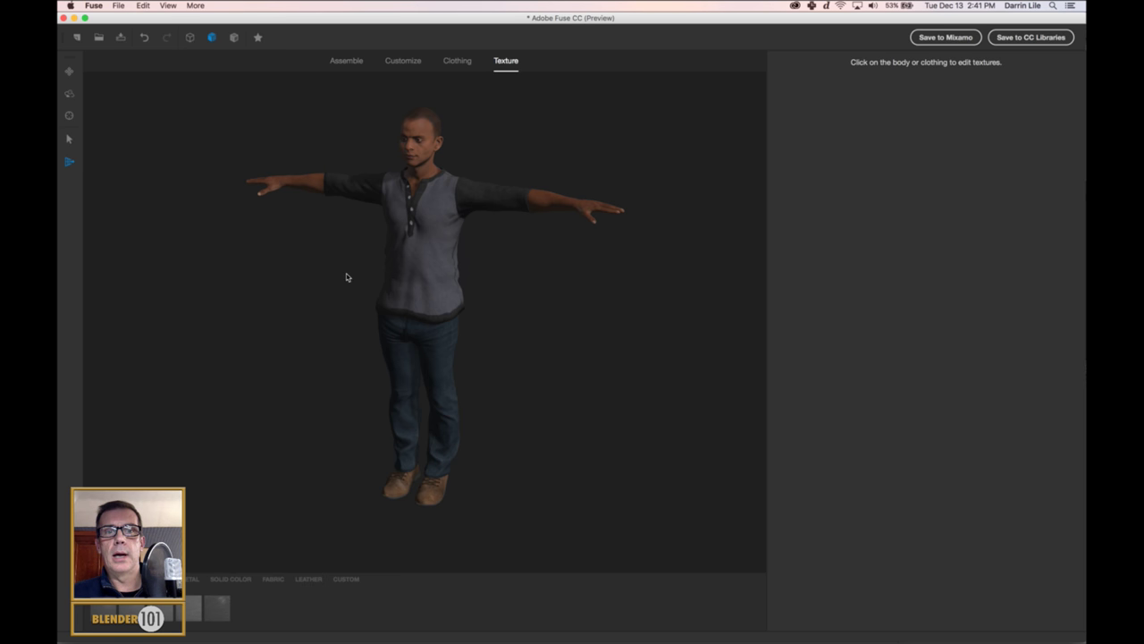
{"action": "left_click", "coordinate": [433, 260]}
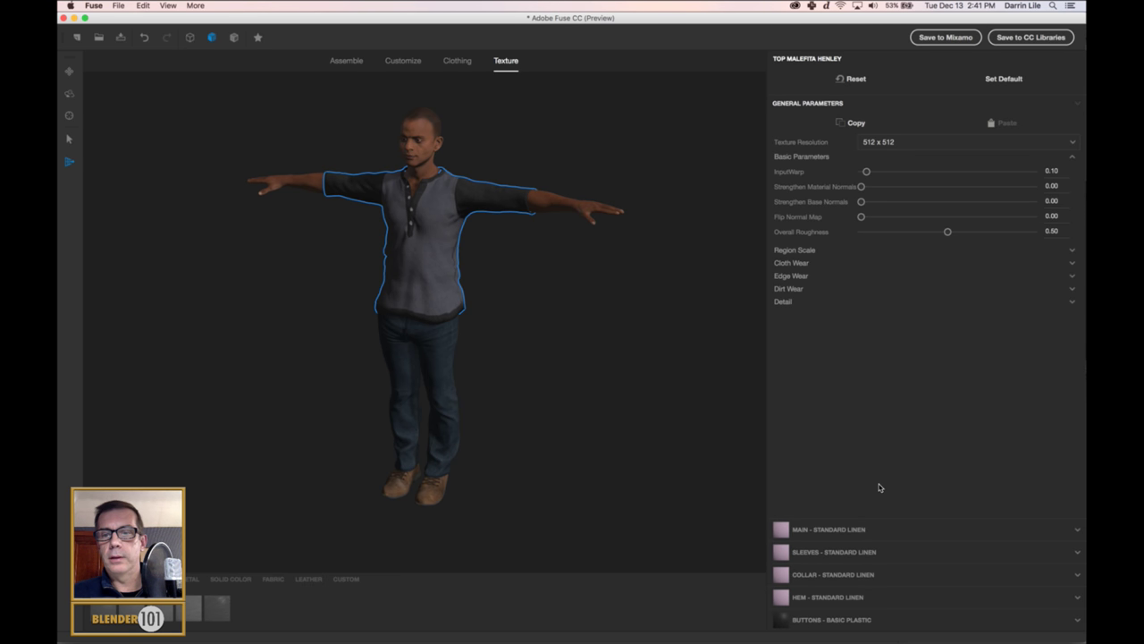
{"action": "left_click", "coordinate": [442, 344]}
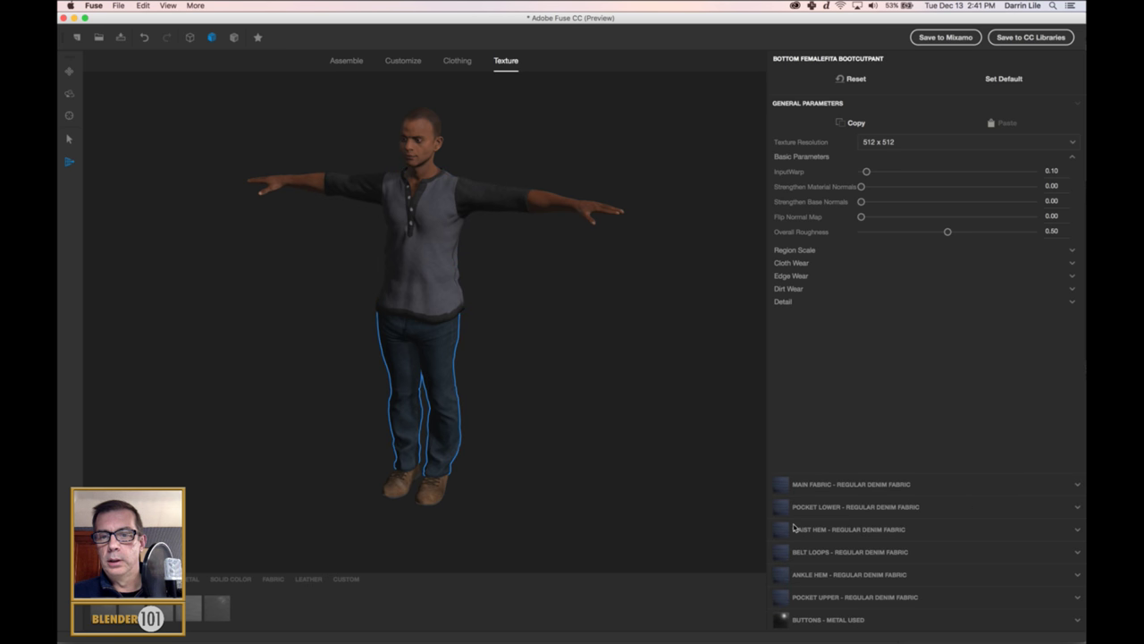
{"action": "left_click", "coordinate": [434, 494]}
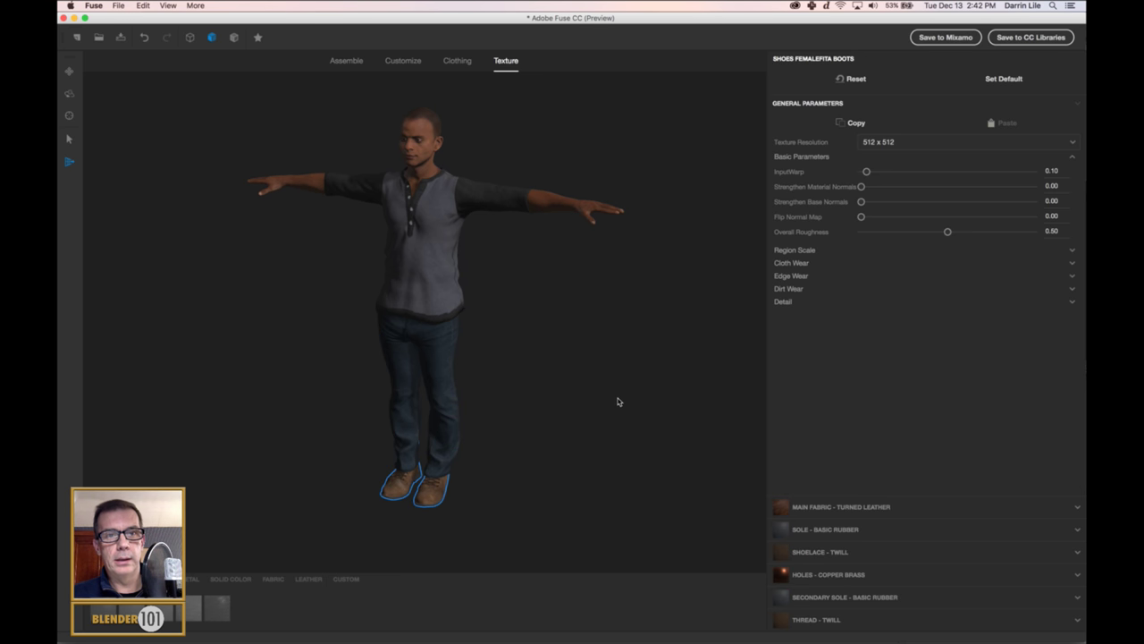
{"action": "left_click_drag", "start_coordinate": [513, 419], "coordinate": [521, 413]}
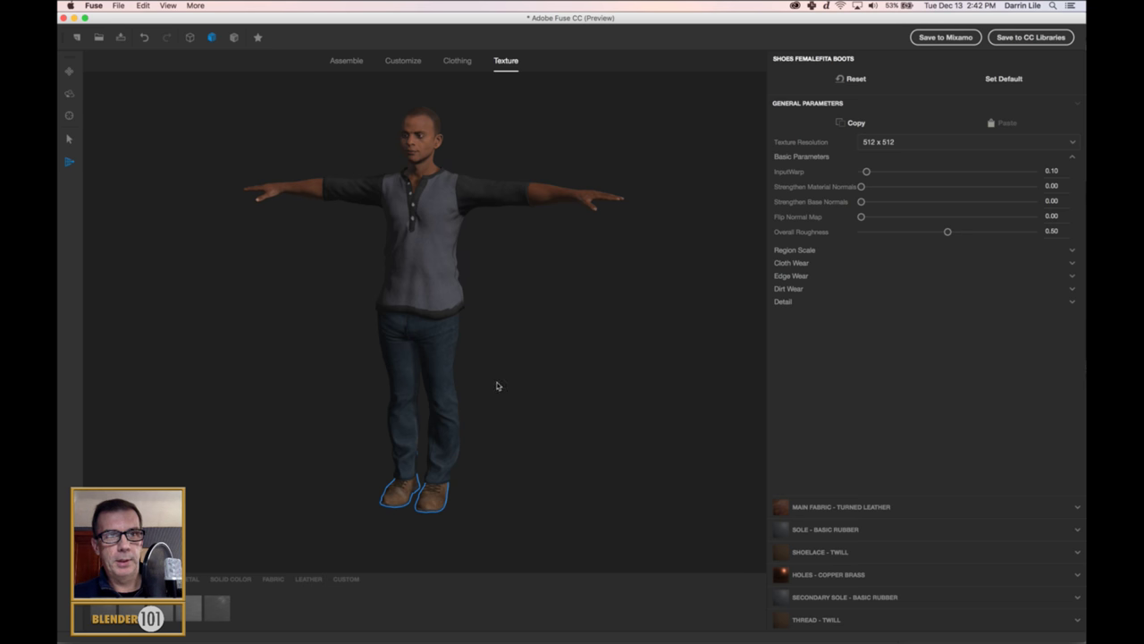
Step: Save the booted character under the new name Thug 05 with Save As
{"action": "key", "text": "super+s"}
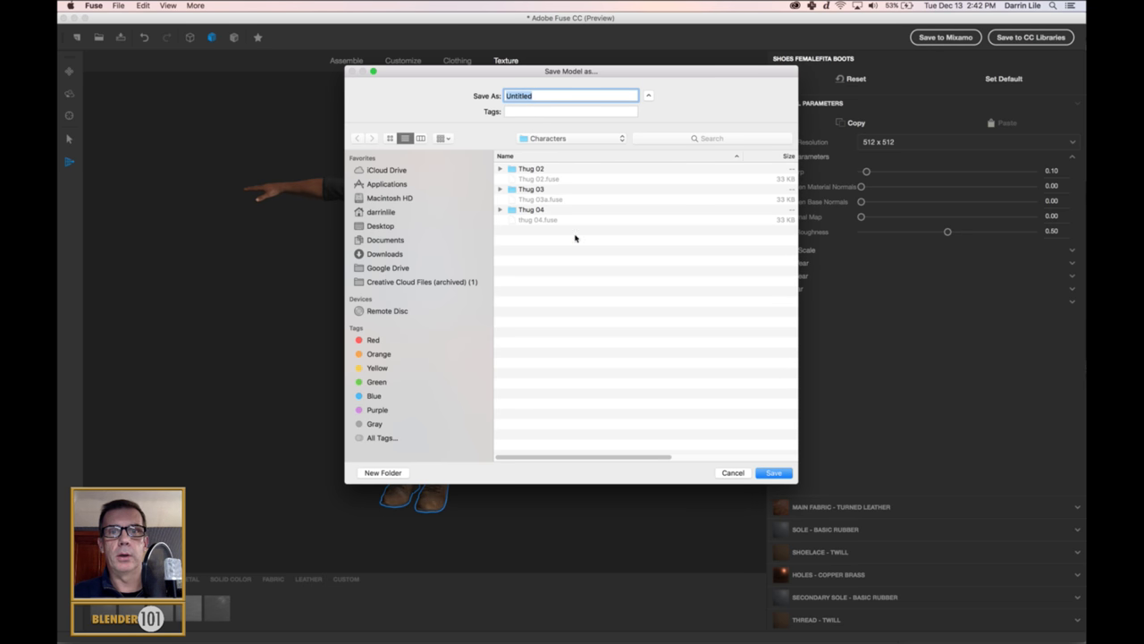
{"action": "key", "text": "BackSpace"}
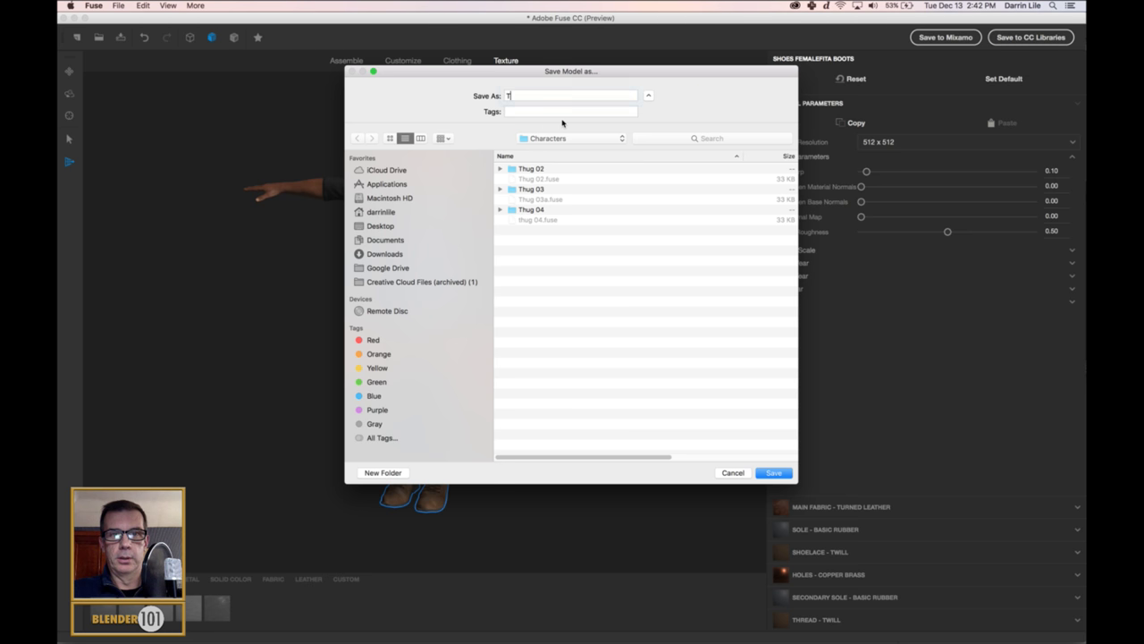
{"action": "type", "text": "T"}
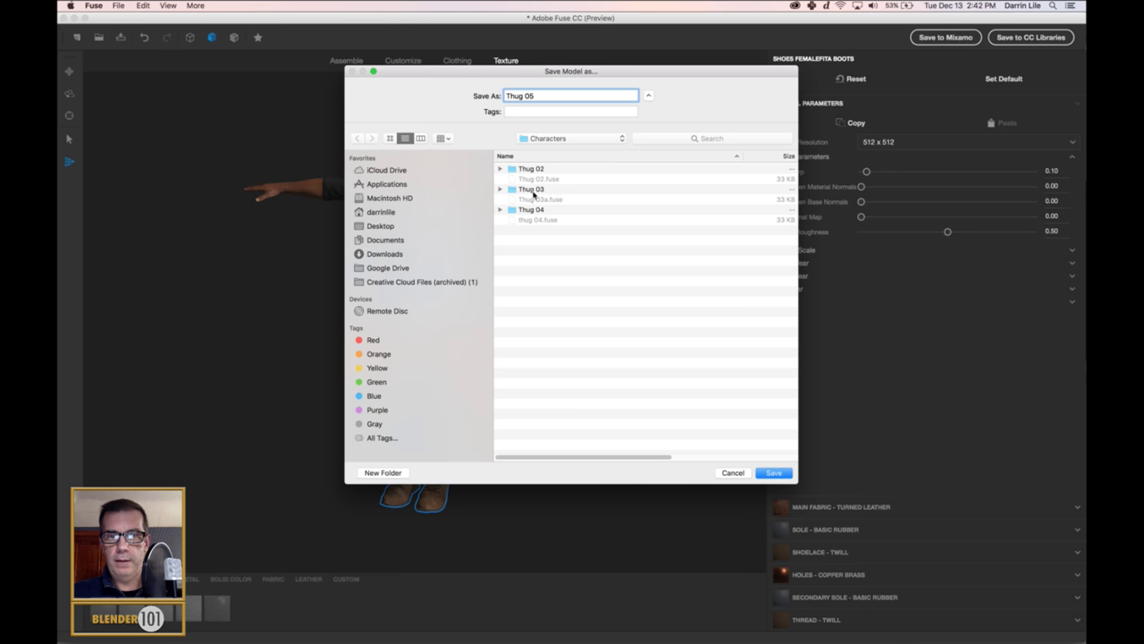
{"action": "key", "text": "Return"}
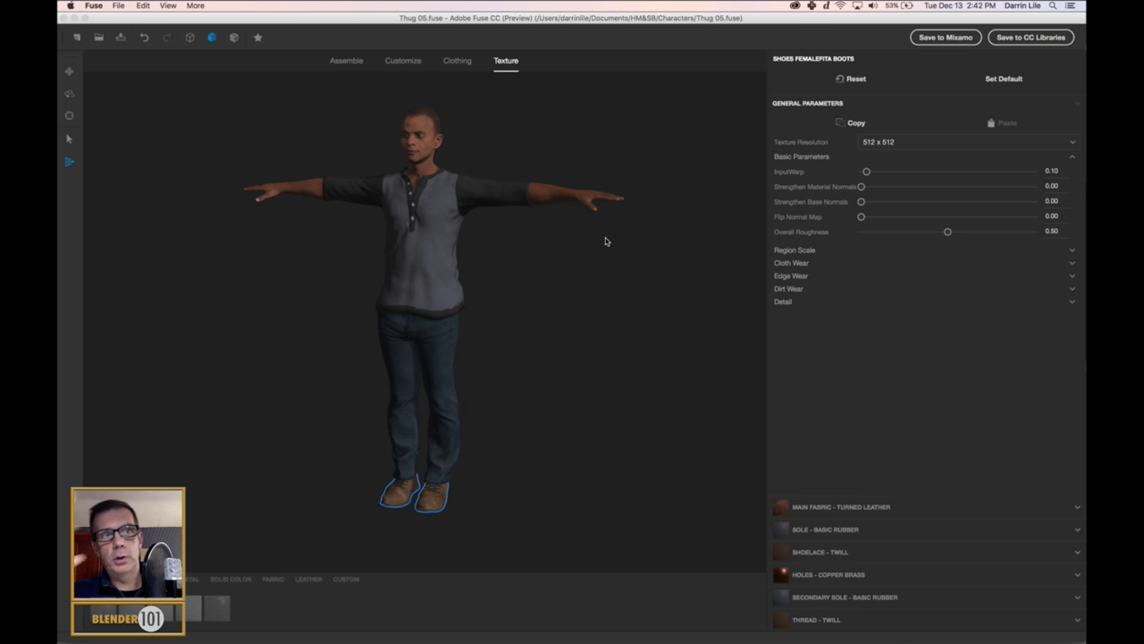
{"action": "left_click", "coordinate": [118, 6]}
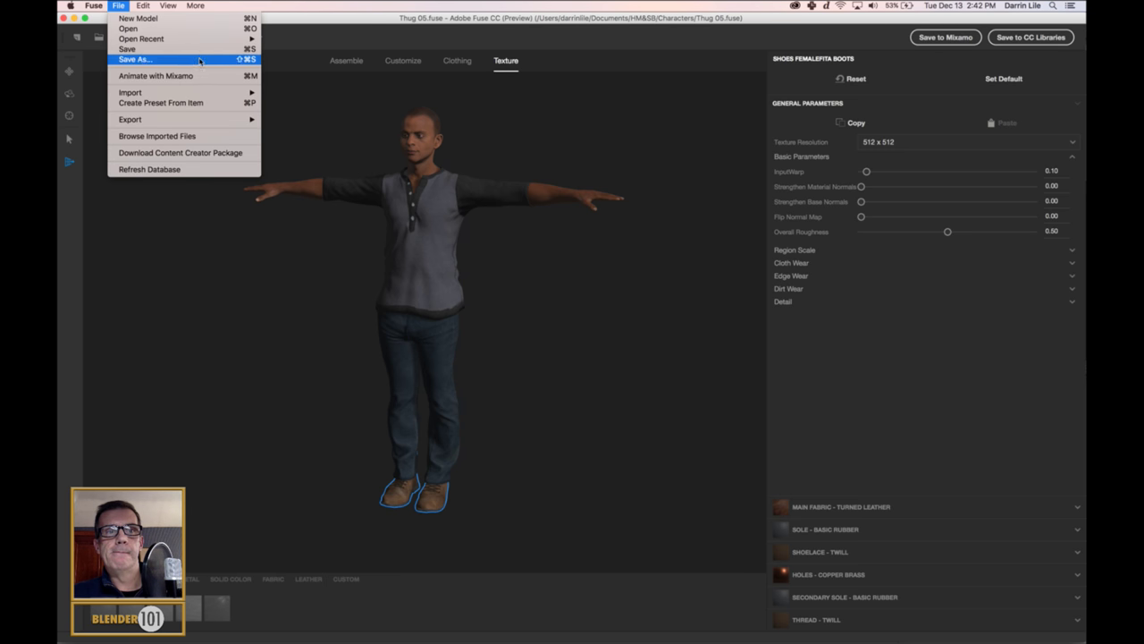
Step: Send the character to Mixamo via Animate with Mixamo, uploading it as Thug_05
{"action": "left_click", "coordinate": [215, 78]}
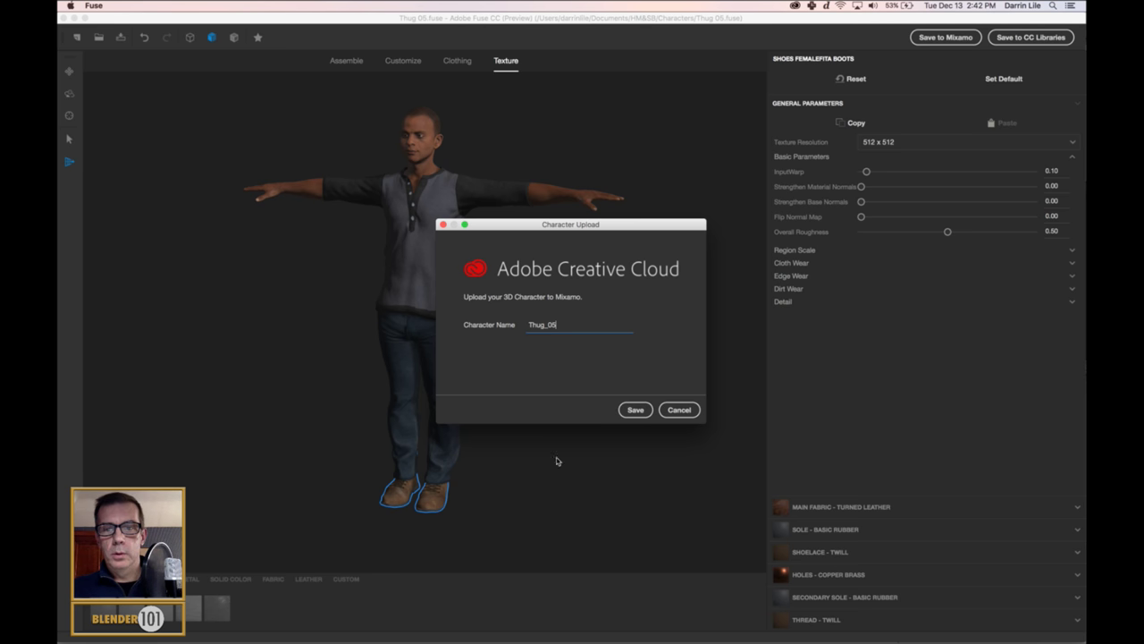
{"action": "left_click", "coordinate": [635, 409]}
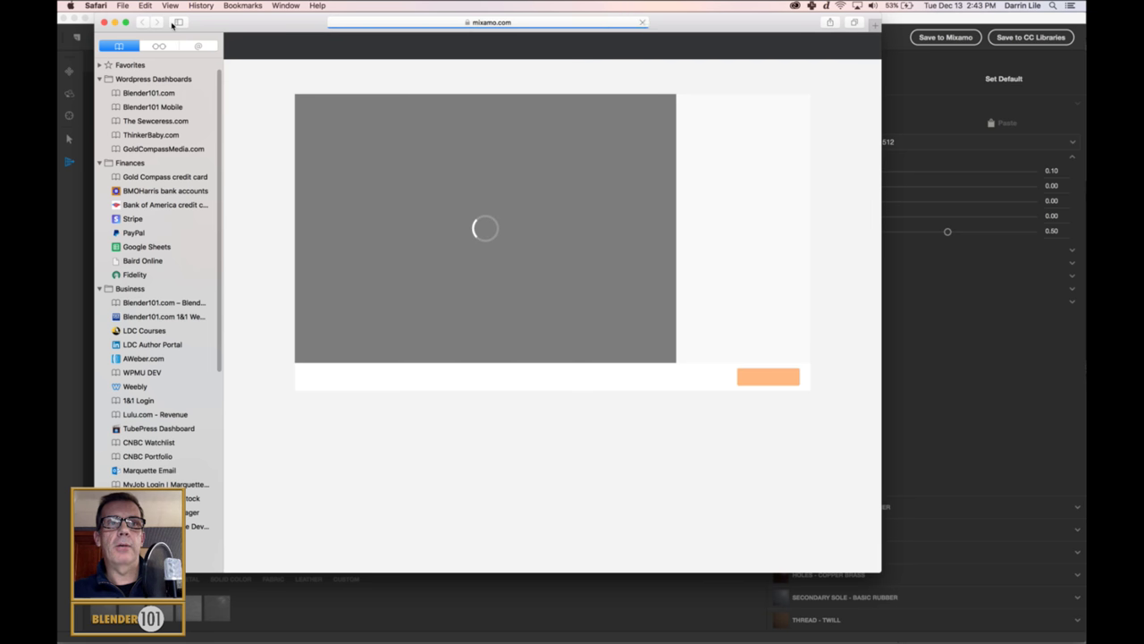
Step: Hide Safari's bookmarks sidebar and finish Mixamo's auto-rigging of Thug_05
{"action": "left_click", "coordinate": [178, 22]}
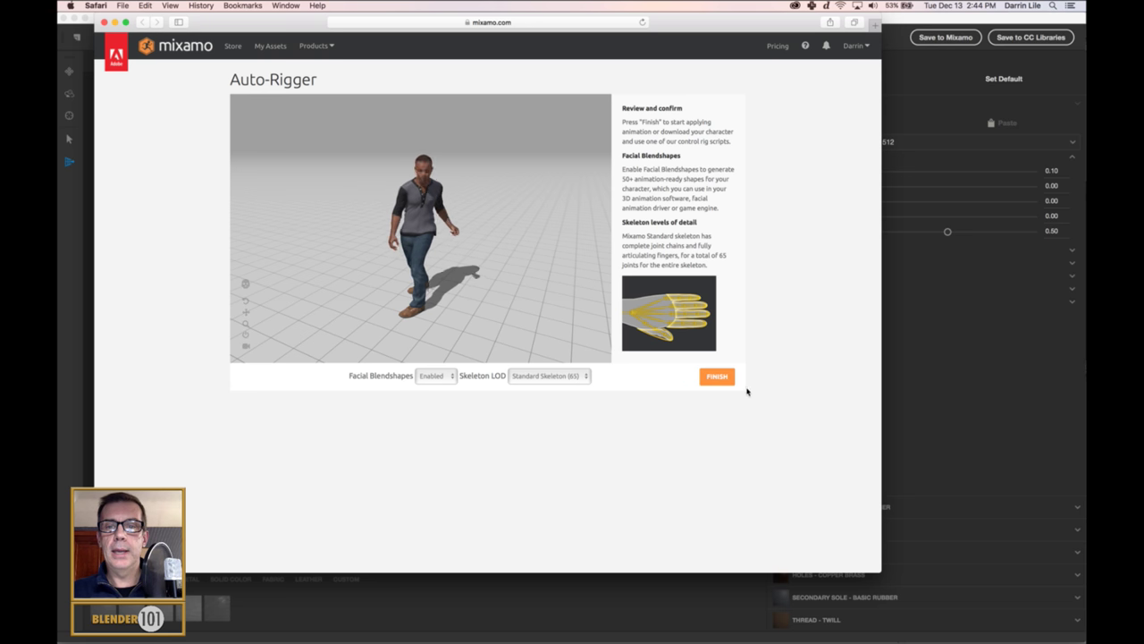
{"action": "left_click", "coordinate": [716, 376]}
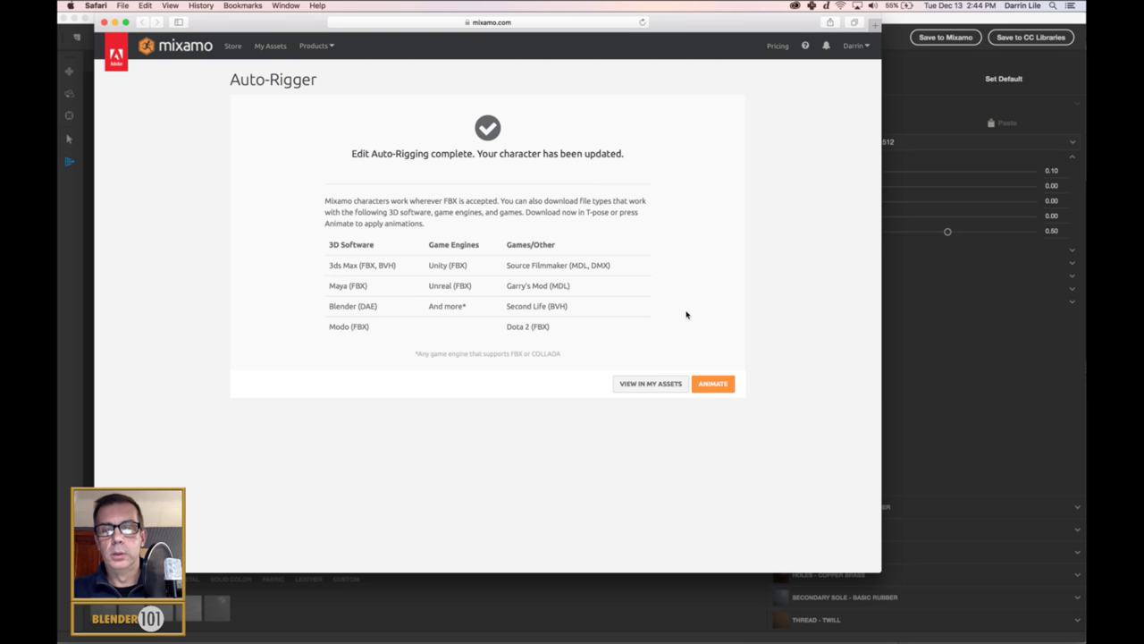
{"action": "left_click", "coordinate": [712, 385]}
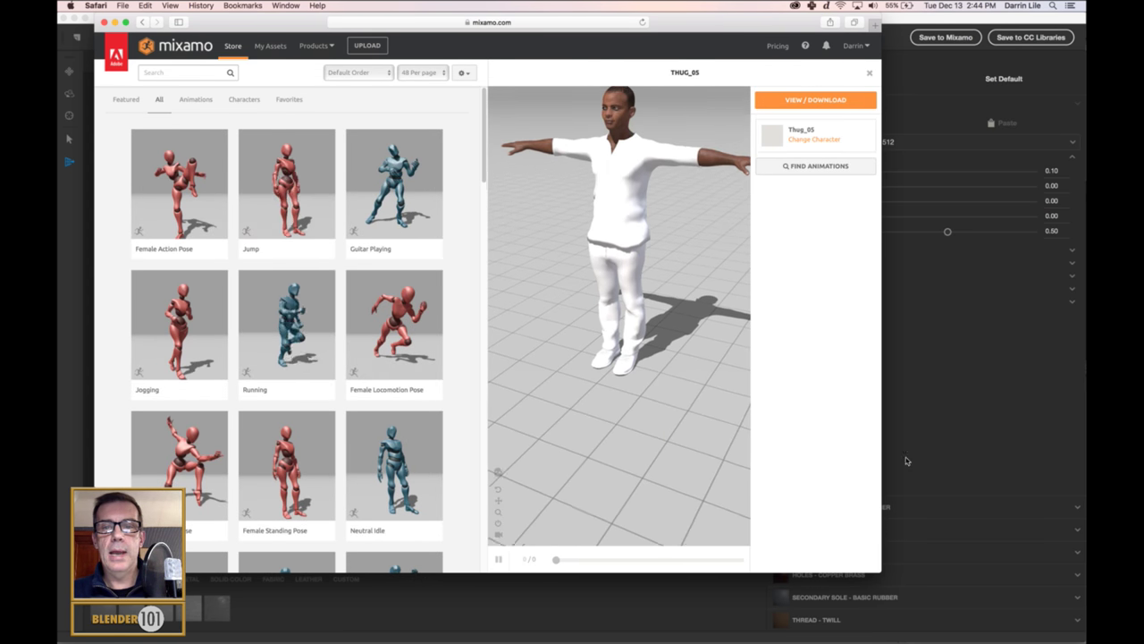
Step: Widen the browser and preview the Running animation with the camera following the character
{"action": "left_click_drag", "start_coordinate": [886, 577], "coordinate": [1035, 598]}
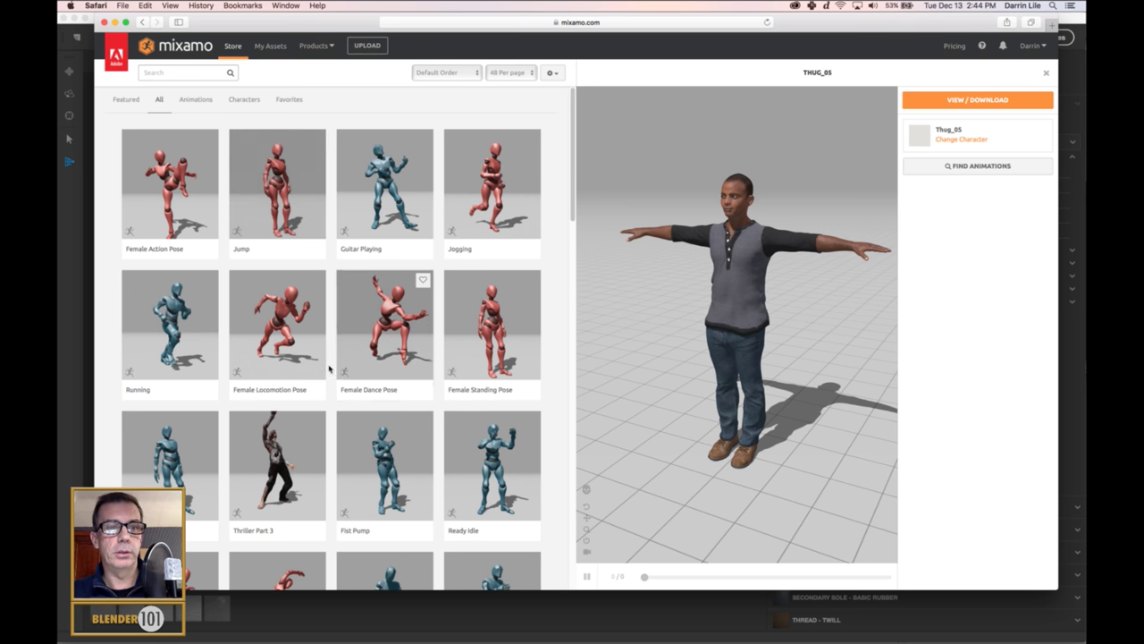
{"action": "left_click", "coordinate": [170, 327]}
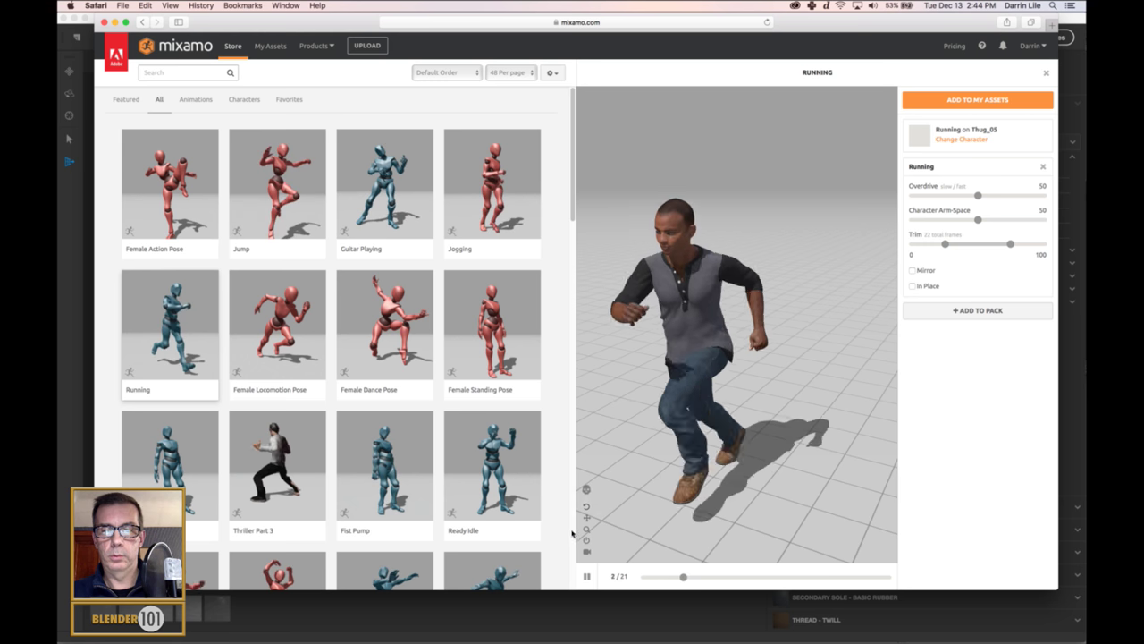
{"action": "left_click", "coordinate": [586, 552]}
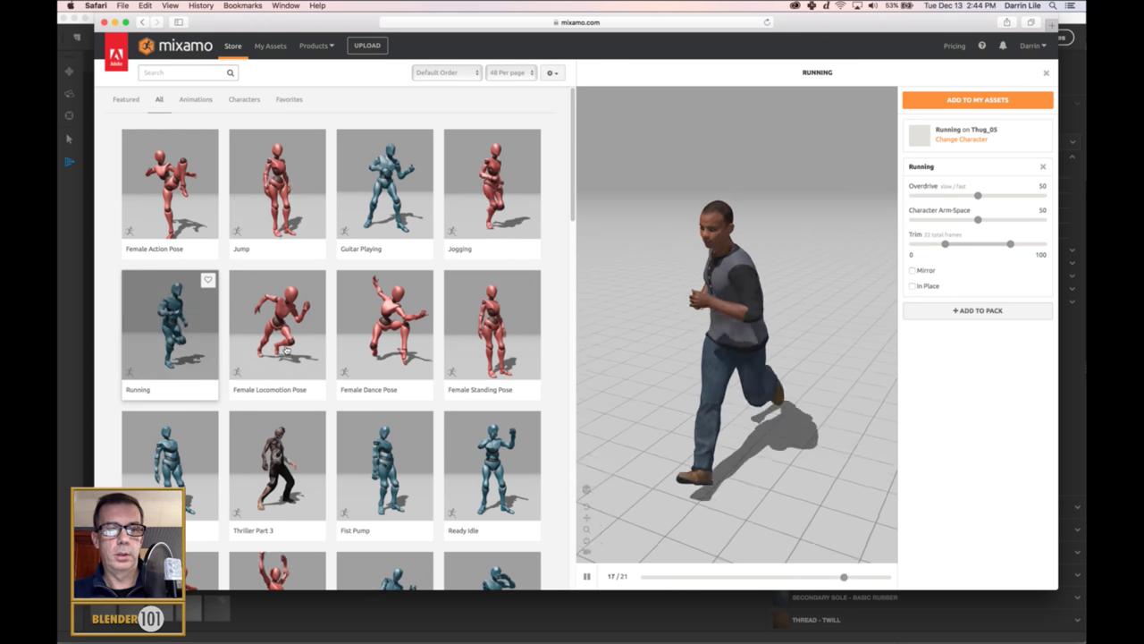
Step: Preview Fist Pump, then Breathing Idle on Thug_05, and pause the playback
{"action": "scroll", "coordinate": [266, 364], "scroll_direction": "down", "scroll_amount": 2}
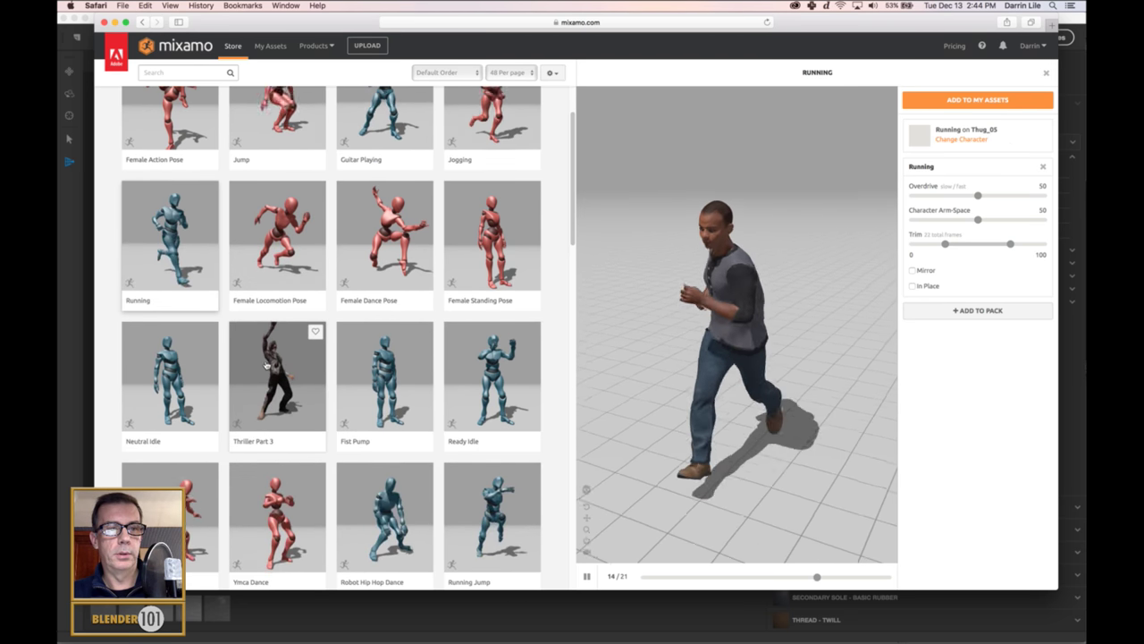
{"action": "scroll", "coordinate": [268, 362], "scroll_direction": "down", "scroll_amount": 1}
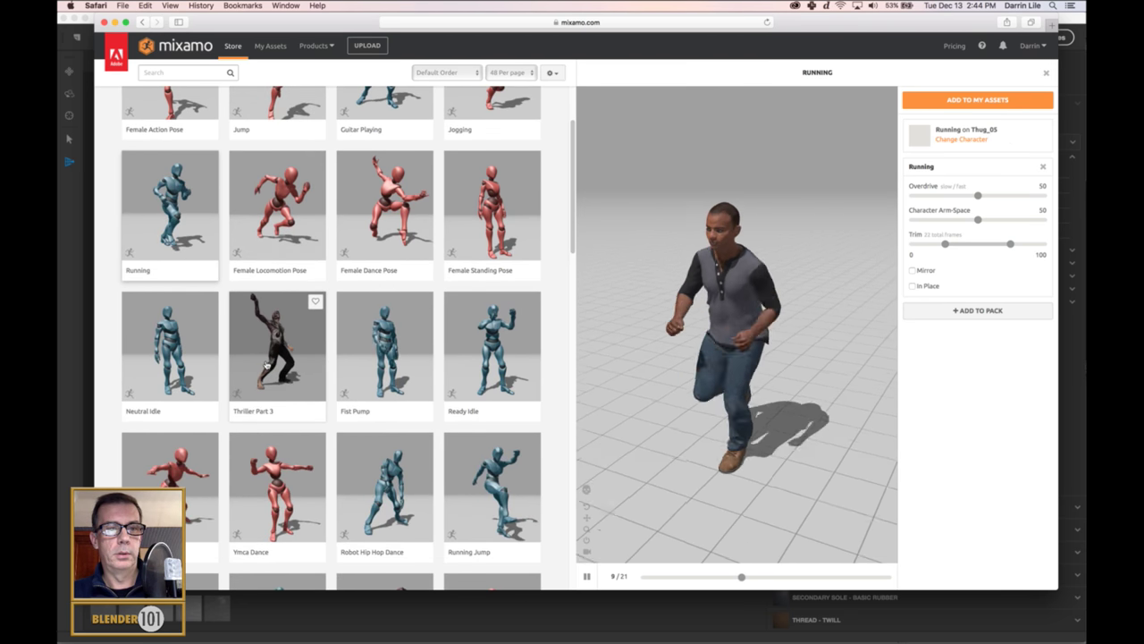
{"action": "left_click", "coordinate": [405, 362]}
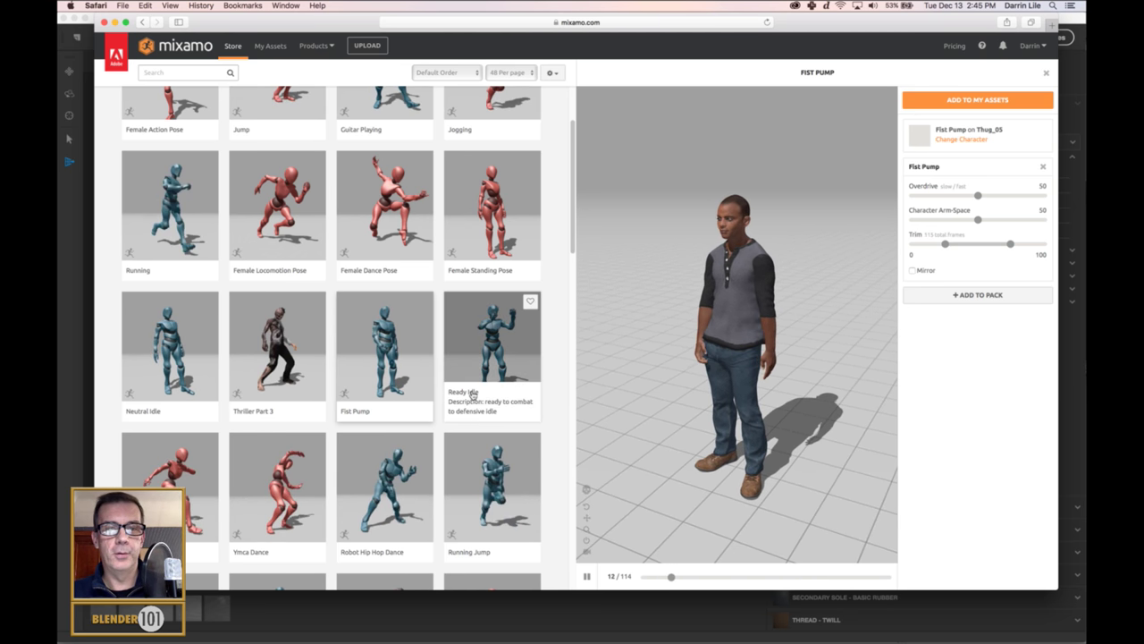
{"action": "scroll", "coordinate": [473, 385], "scroll_direction": "down", "scroll_amount": 5}
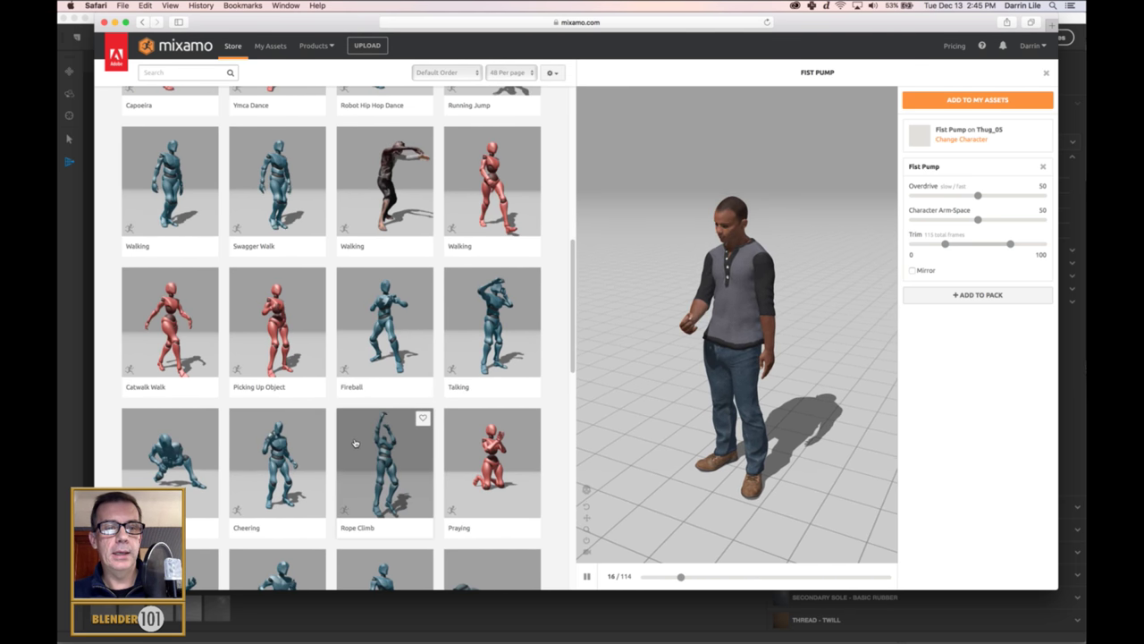
{"action": "scroll", "coordinate": [352, 445], "scroll_direction": "down", "scroll_amount": 2}
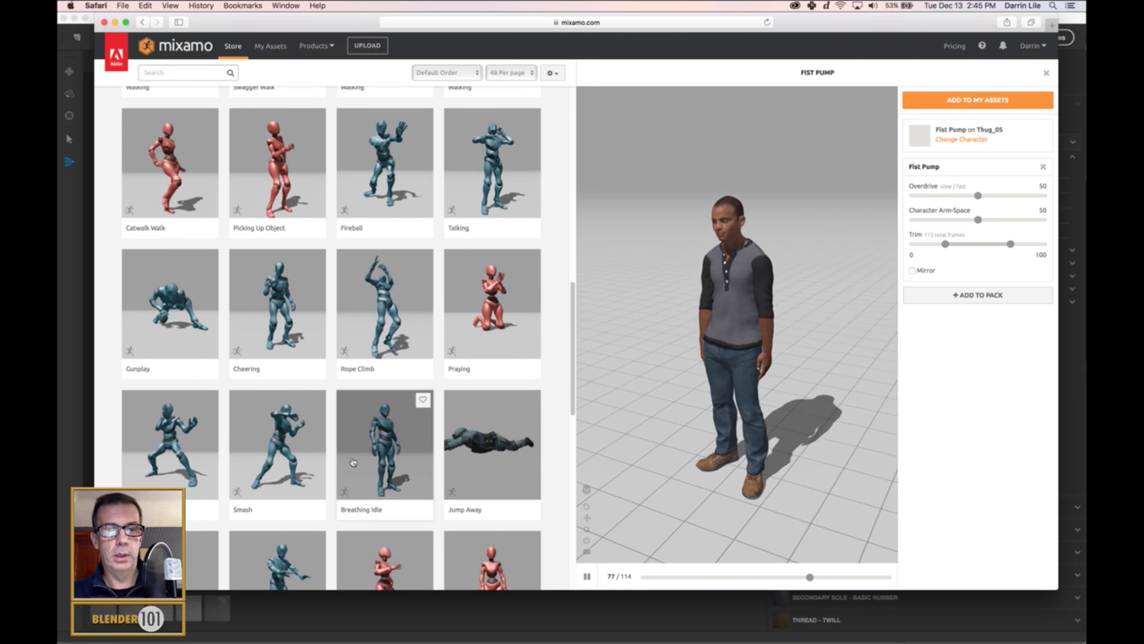
{"action": "left_click", "coordinate": [385, 447]}
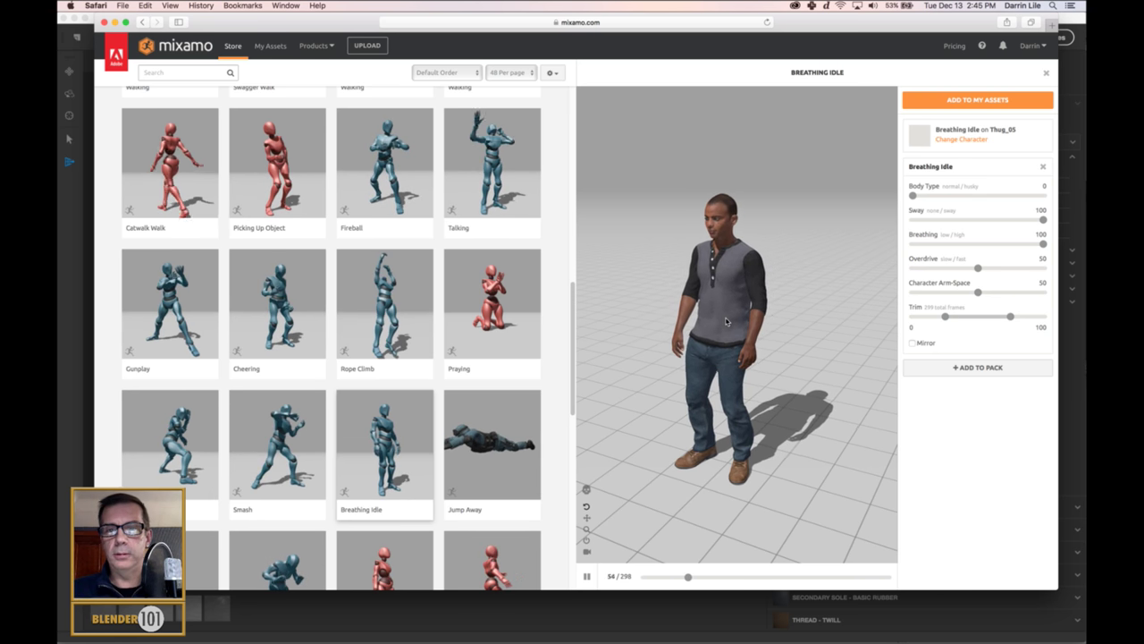
{"action": "left_click", "coordinate": [587, 578]}
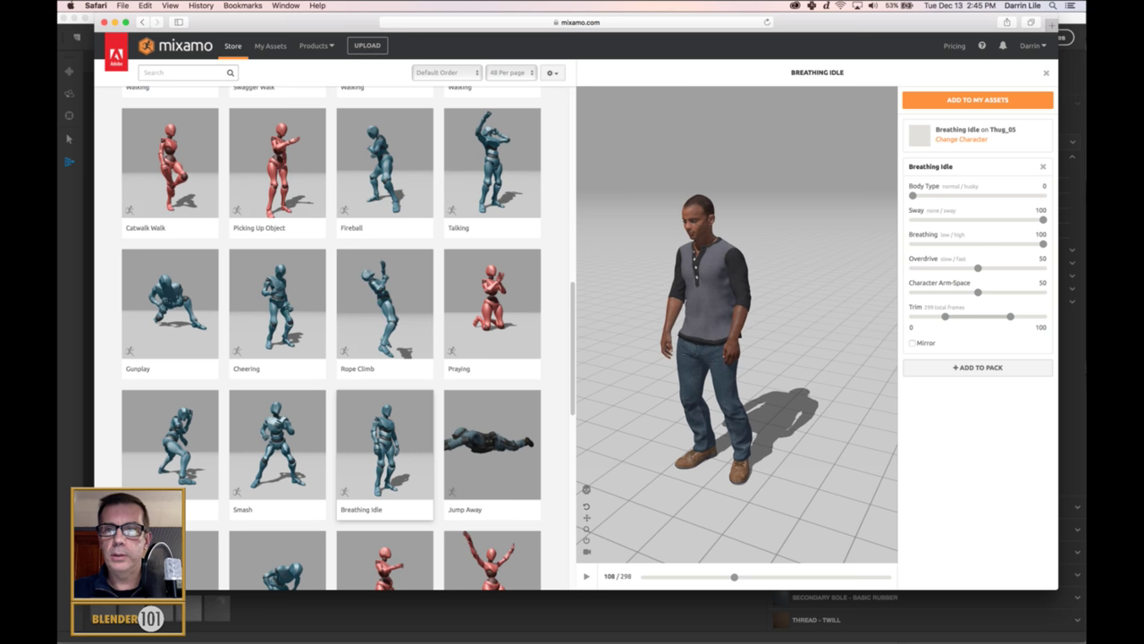
Step: Add Breathing Idle to My Assets and locate it under Thug_05's My Animations
{"action": "left_click", "coordinate": [980, 100]}
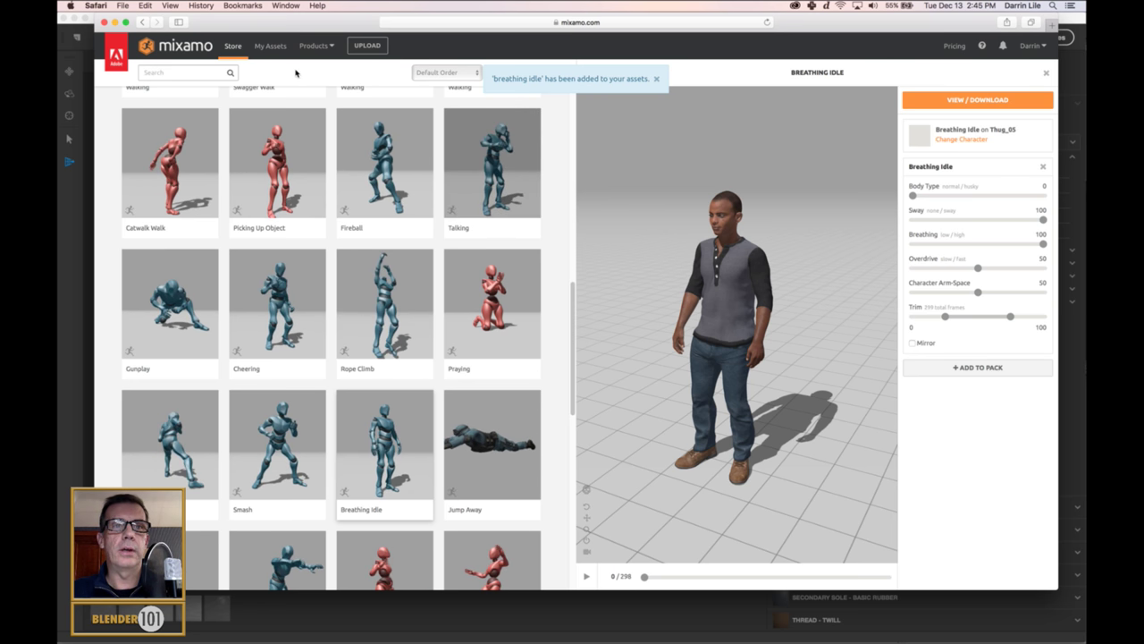
{"action": "left_click", "coordinate": [265, 49]}
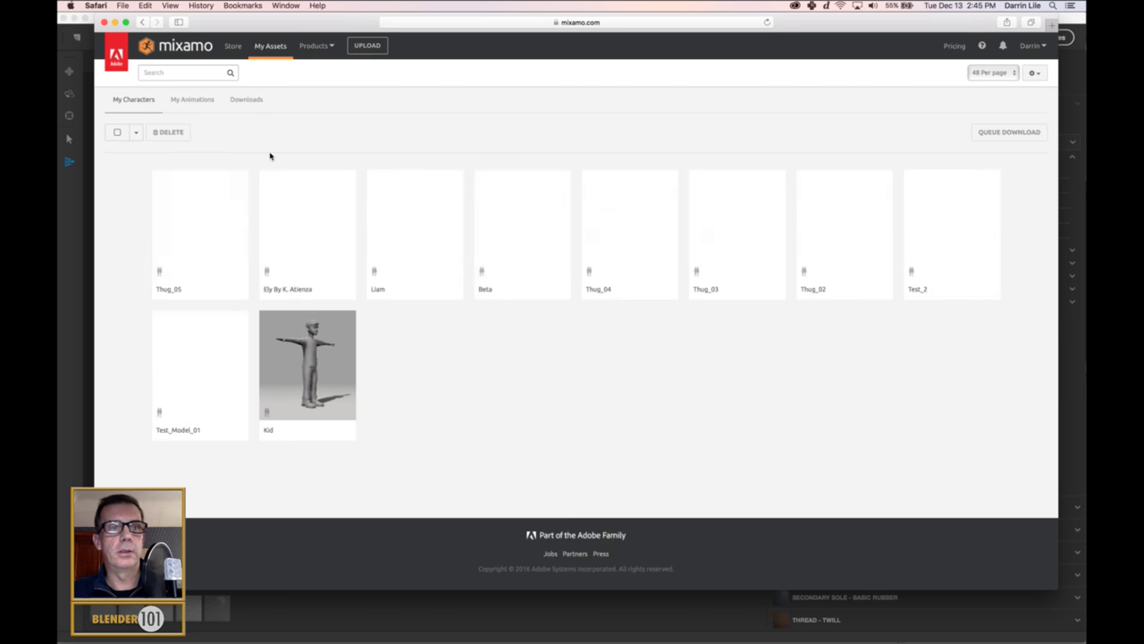
{"action": "left_click", "coordinate": [199, 232]}
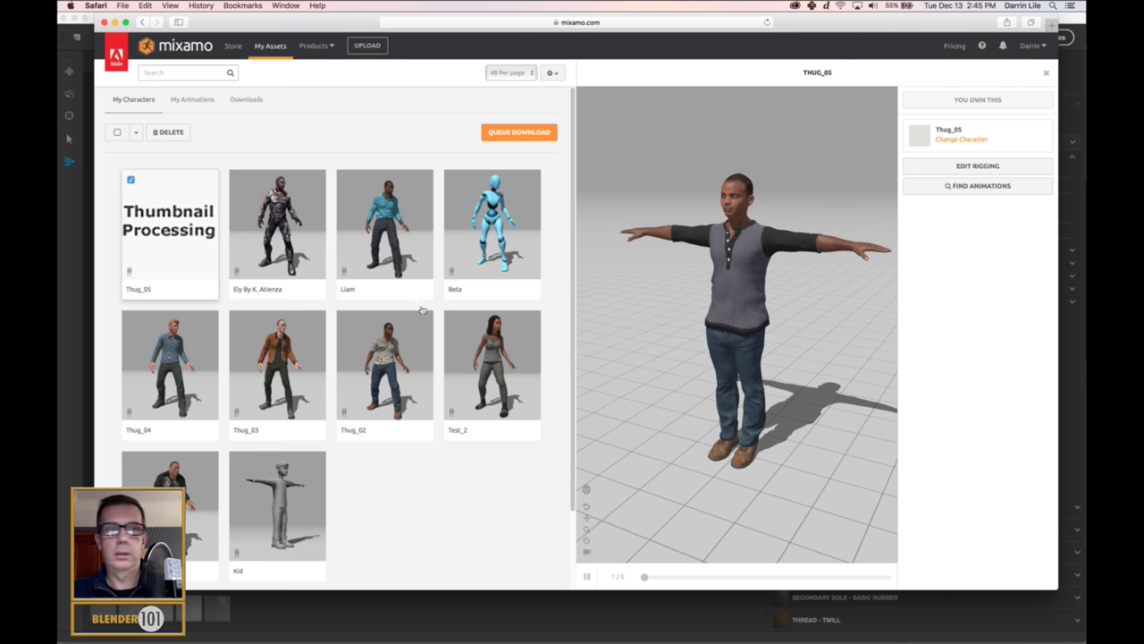
{"action": "left_click", "coordinate": [188, 99]}
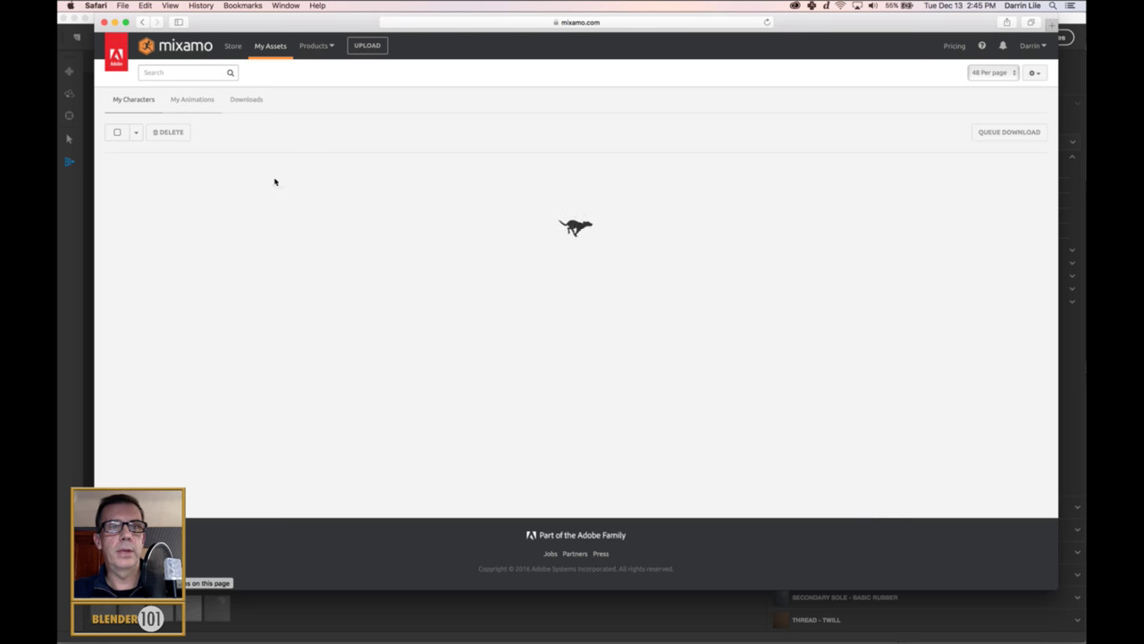
{"action": "left_click", "coordinate": [202, 228]}
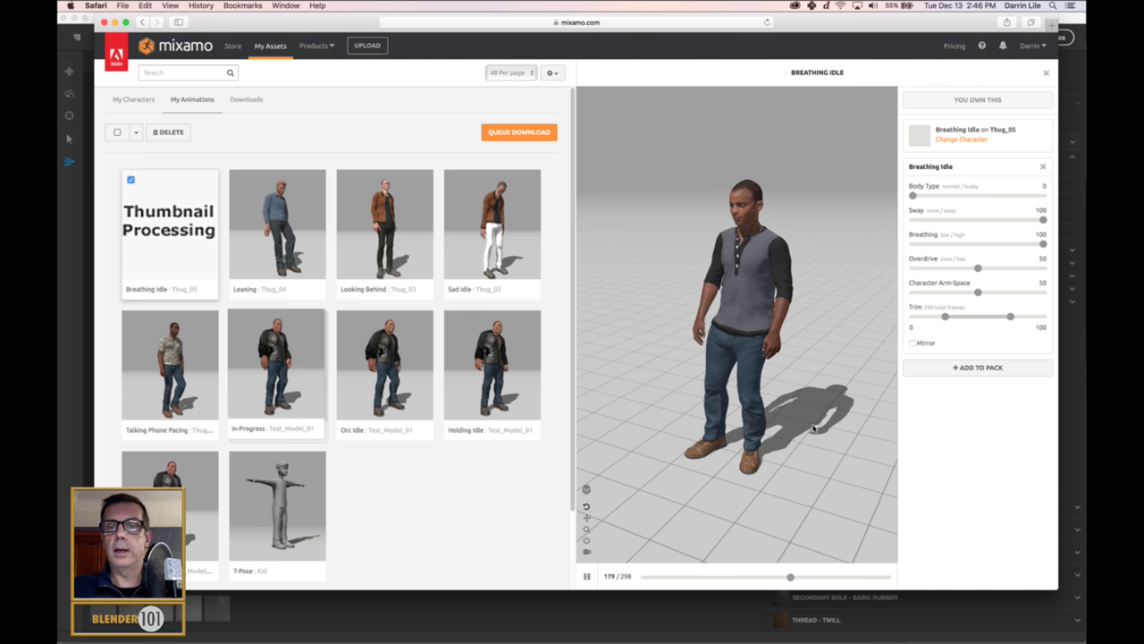
{"action": "left_click", "coordinate": [512, 135]}
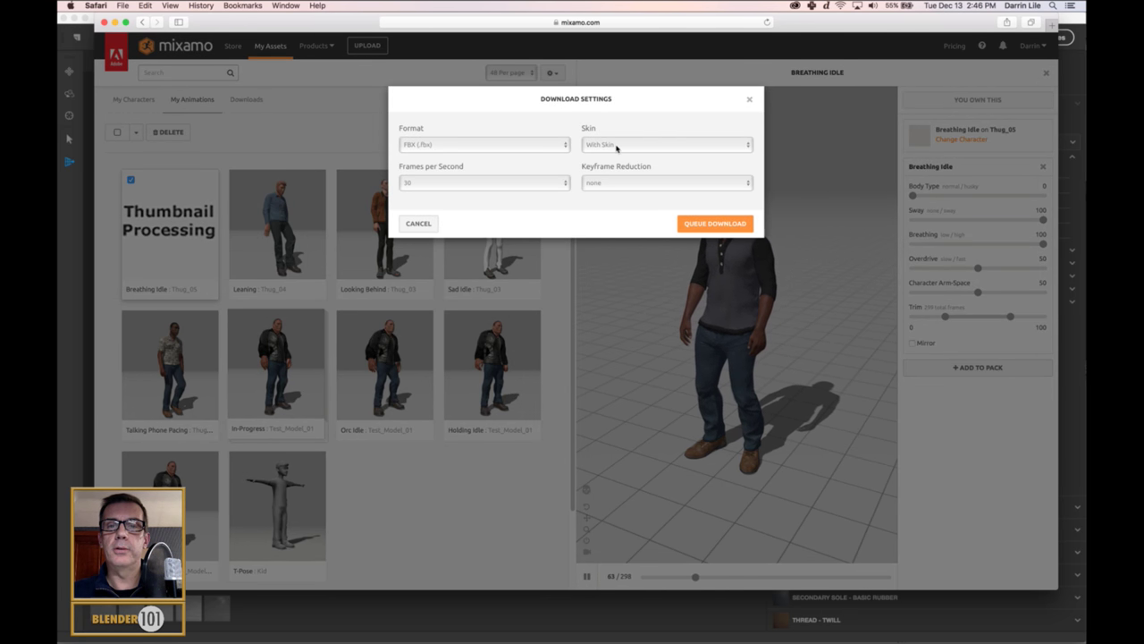
Step: Set the Breathing Idle download's keyframe reduction to uniform
{"action": "left_click", "coordinate": [623, 183]}
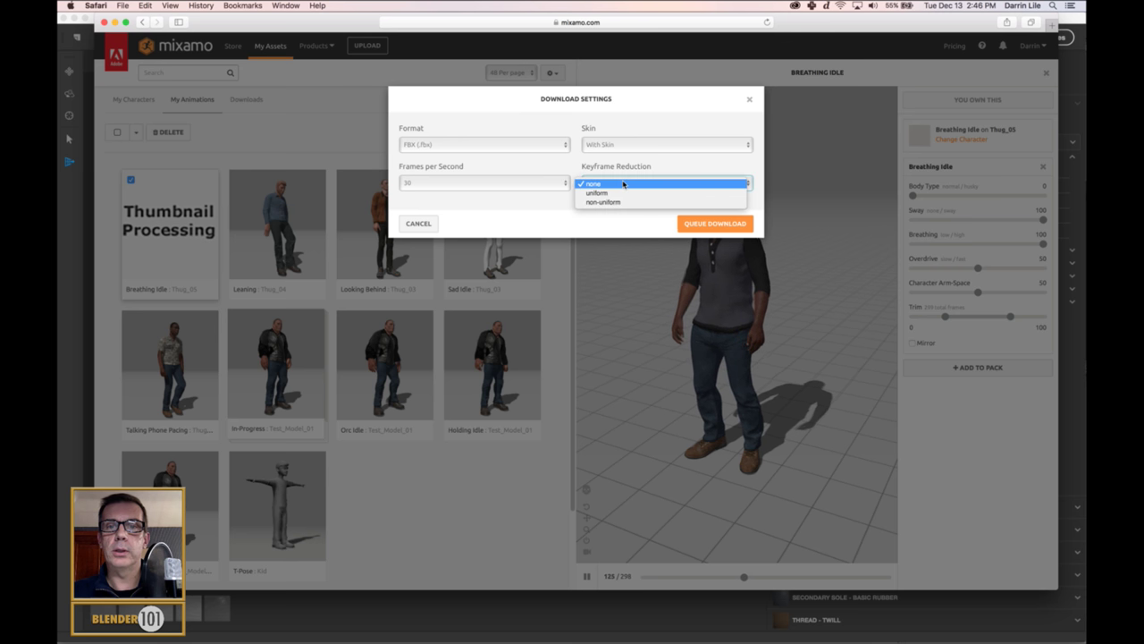
{"action": "left_click", "coordinate": [603, 195]}
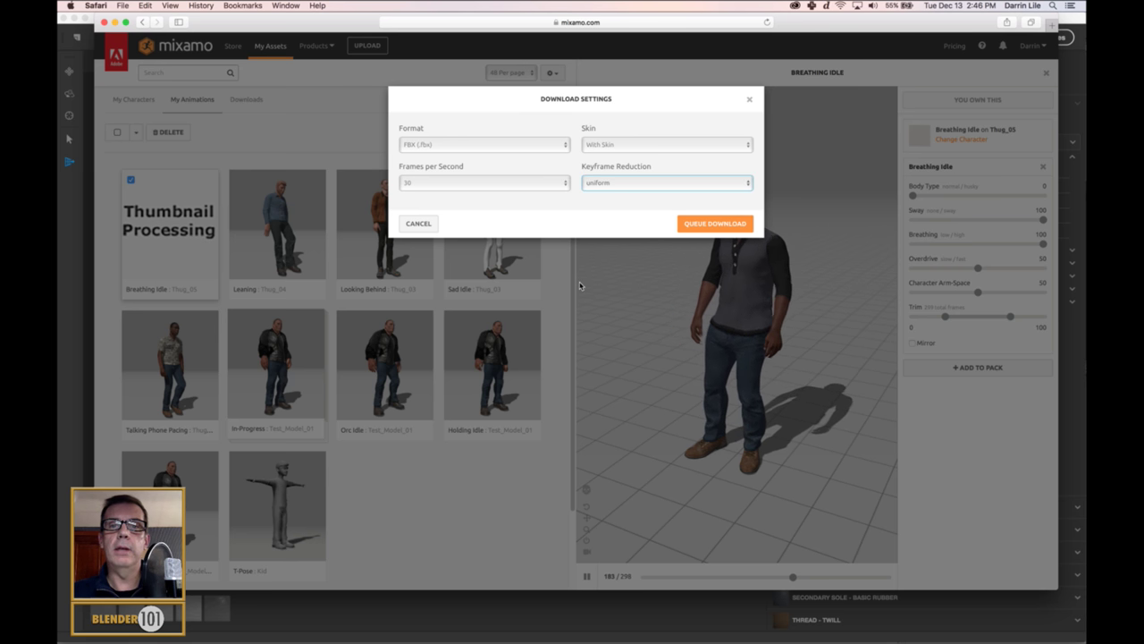
{"action": "left_click", "coordinate": [636, 182]}
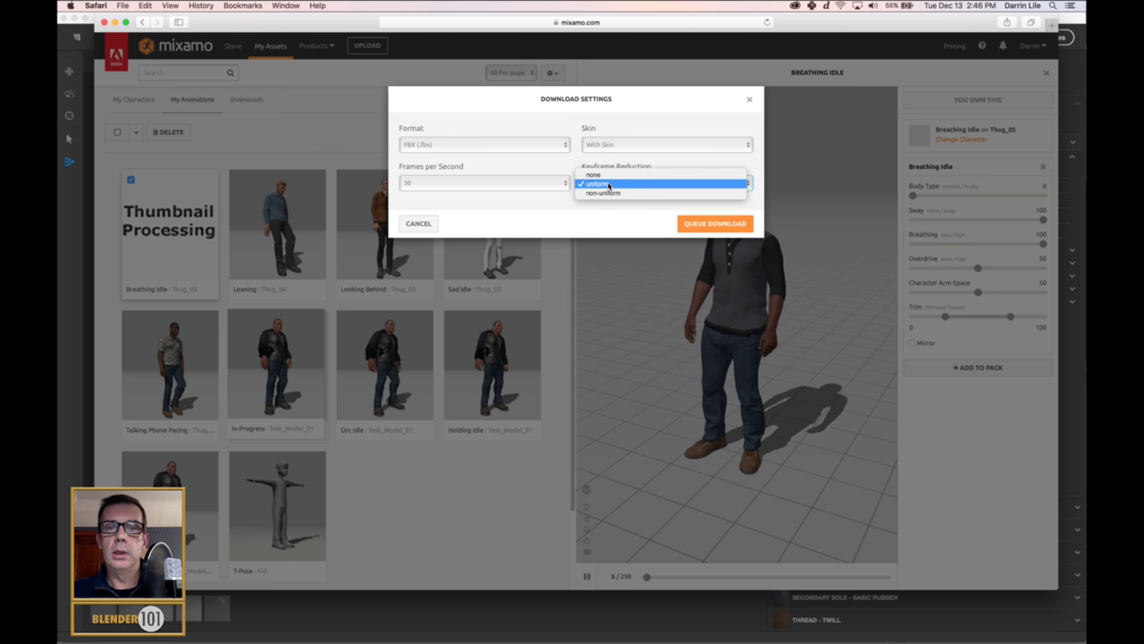
{"action": "left_click", "coordinate": [637, 183]}
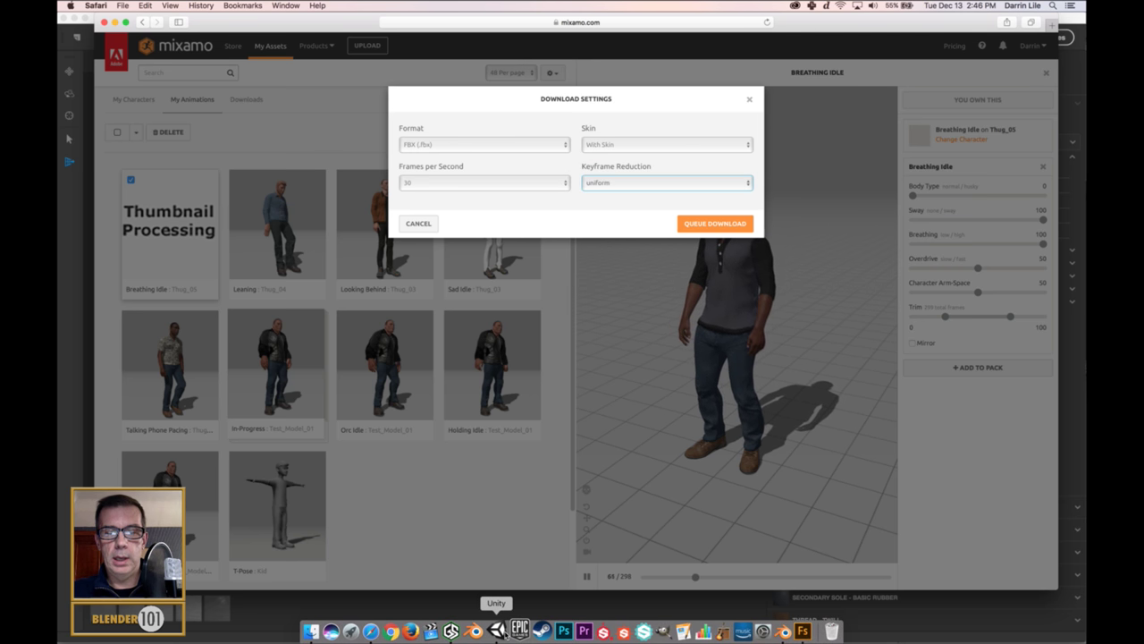
Step: Switch to Unity's Alley Scene and select the thug01 character
{"action": "left_click", "coordinate": [495, 637]}
{"action": "left_click", "coordinate": [615, 223]}
{"action": "scroll", "coordinate": [652, 236], "scroll_direction": "up", "scroll_amount": 5}
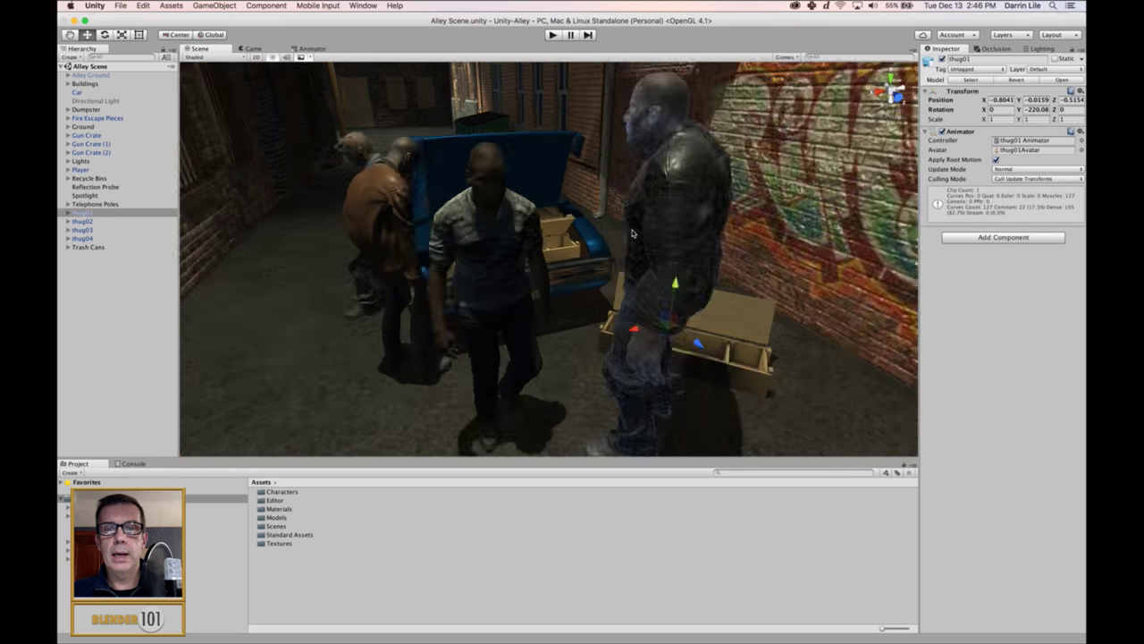
Step: Orbit above thug01, play and stop the alley scene, then return to Fuse's Thug 05
{"action": "left_click_drag", "start_coordinate": [685, 244], "coordinate": [660, 311], "text": "alt"}
{"action": "left_click", "coordinate": [552, 35]}
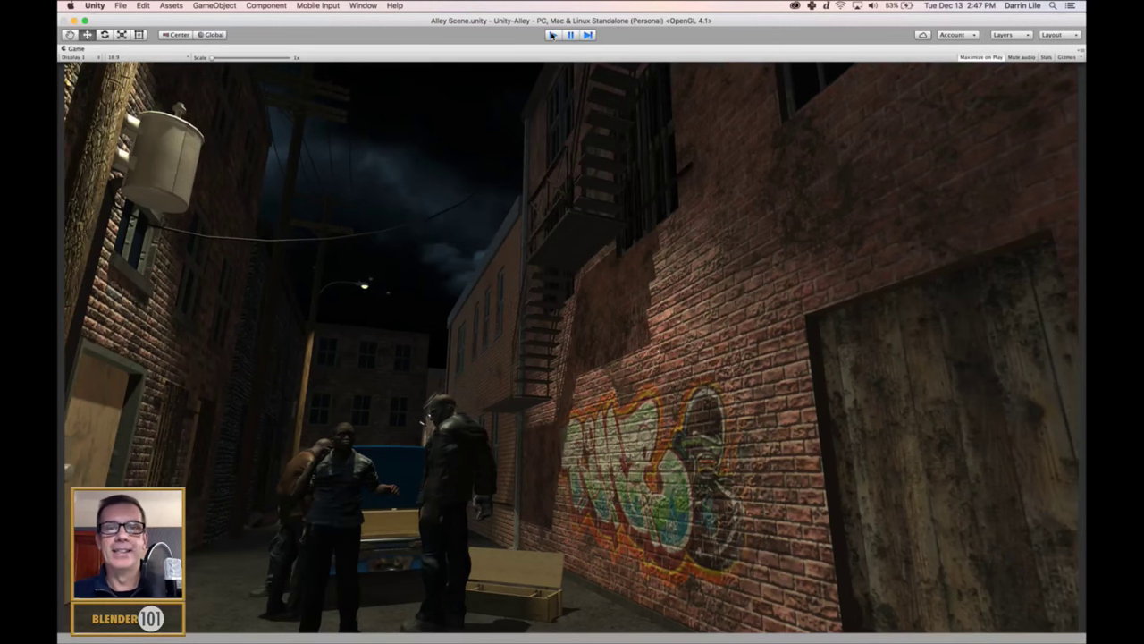
{"action": "left_click", "coordinate": [552, 35]}
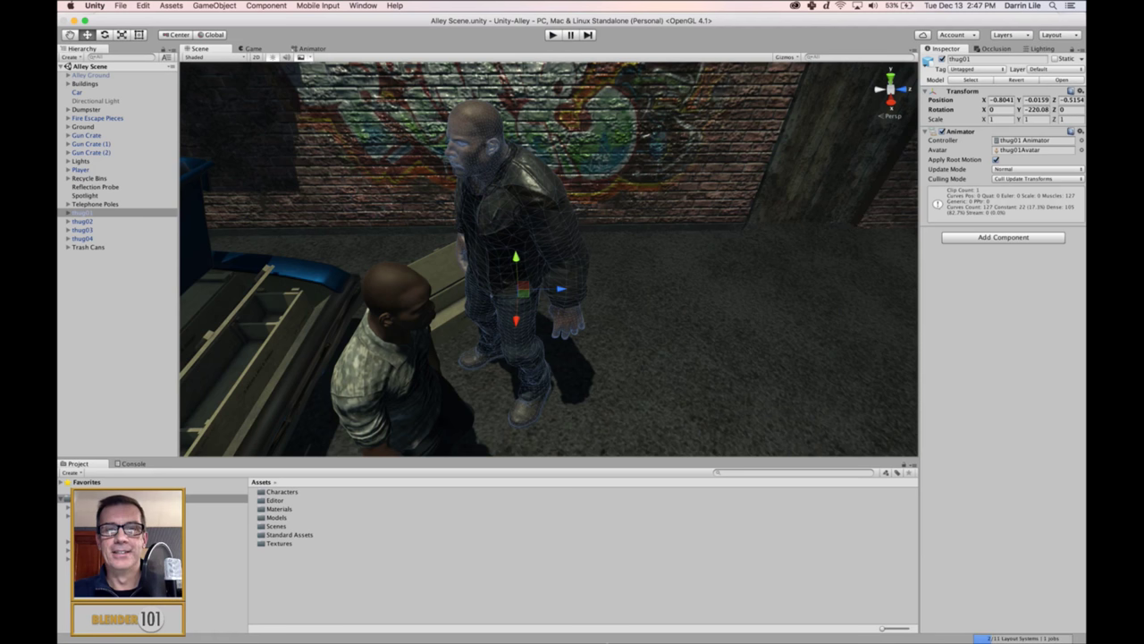
{"action": "mouse_move", "coordinate": [597, 631]}
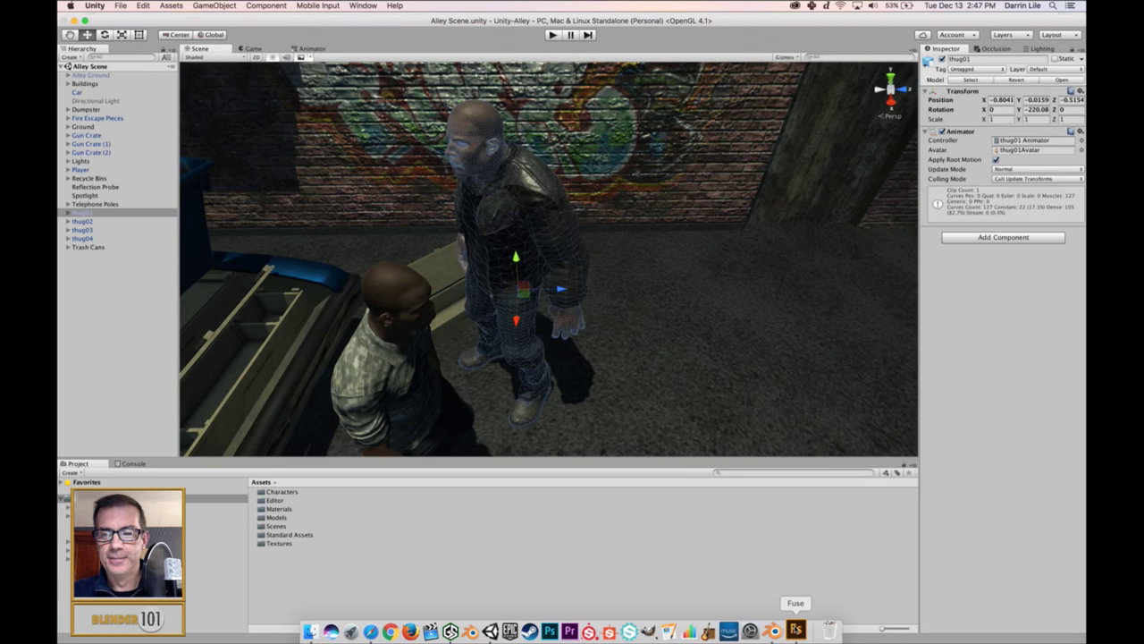
{"action": "left_click", "coordinate": [795, 630]}
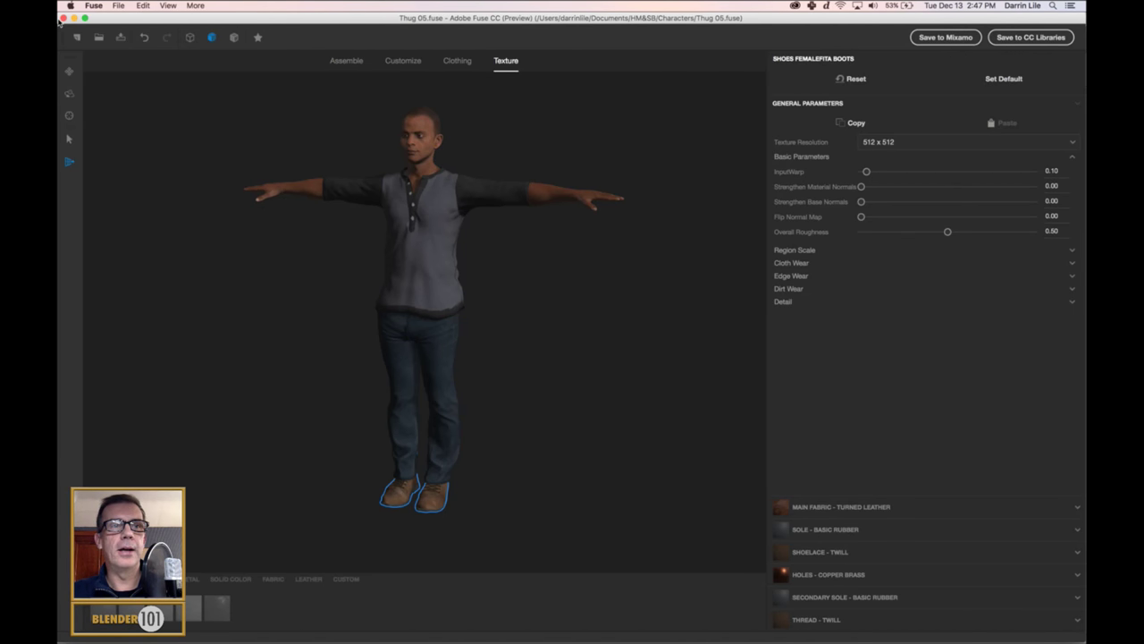
Step: Download Mixamo's Breathing Idle for Thug_05 in FBX for Unity (.fbx) format
{"action": "left_click", "coordinate": [378, 627]}
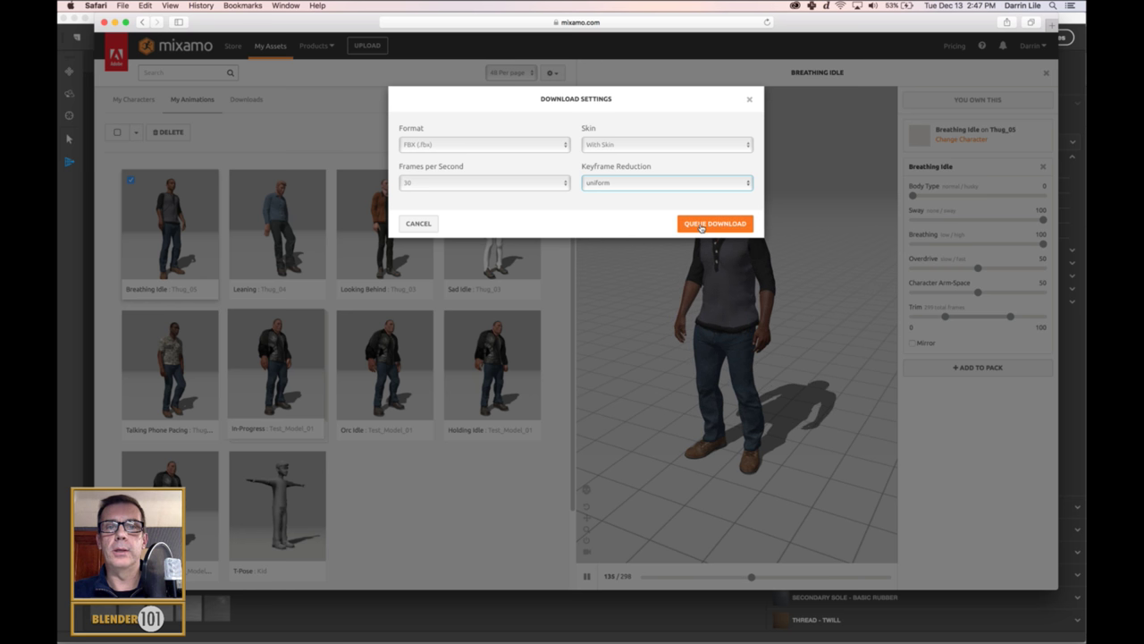
{"action": "left_click", "coordinate": [480, 143]}
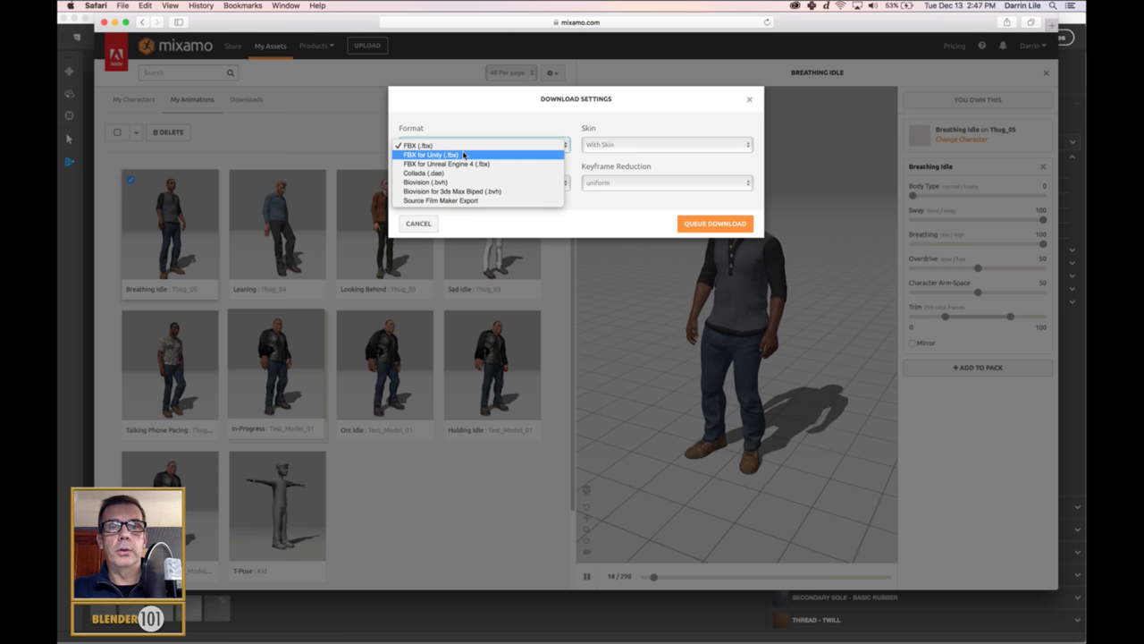
{"action": "left_click", "coordinate": [463, 155]}
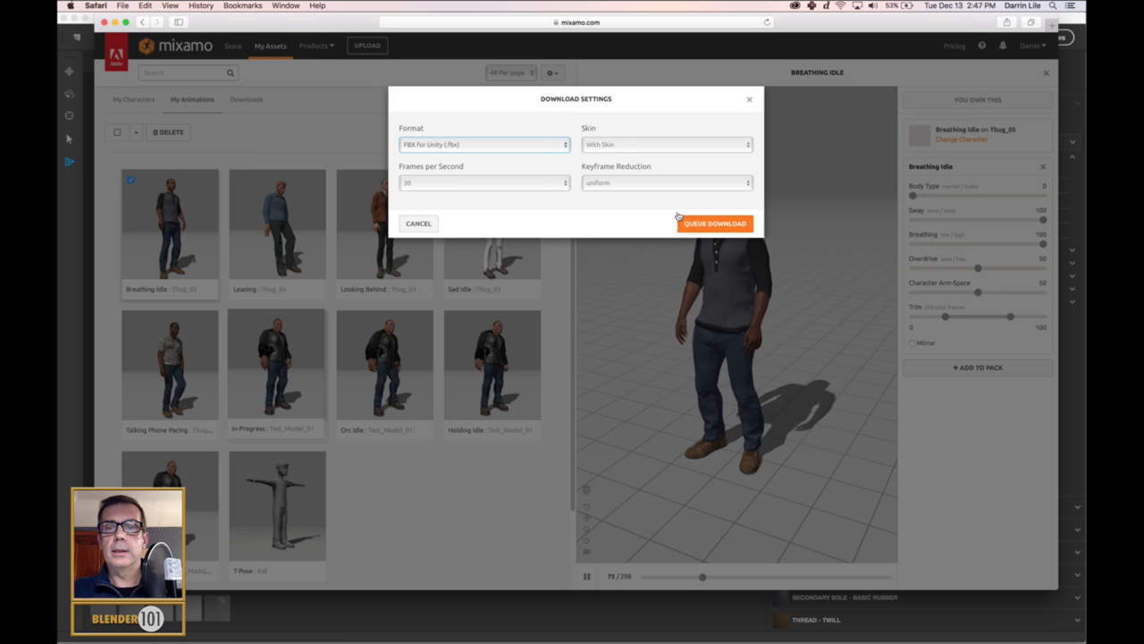
{"action": "left_click", "coordinate": [701, 224]}
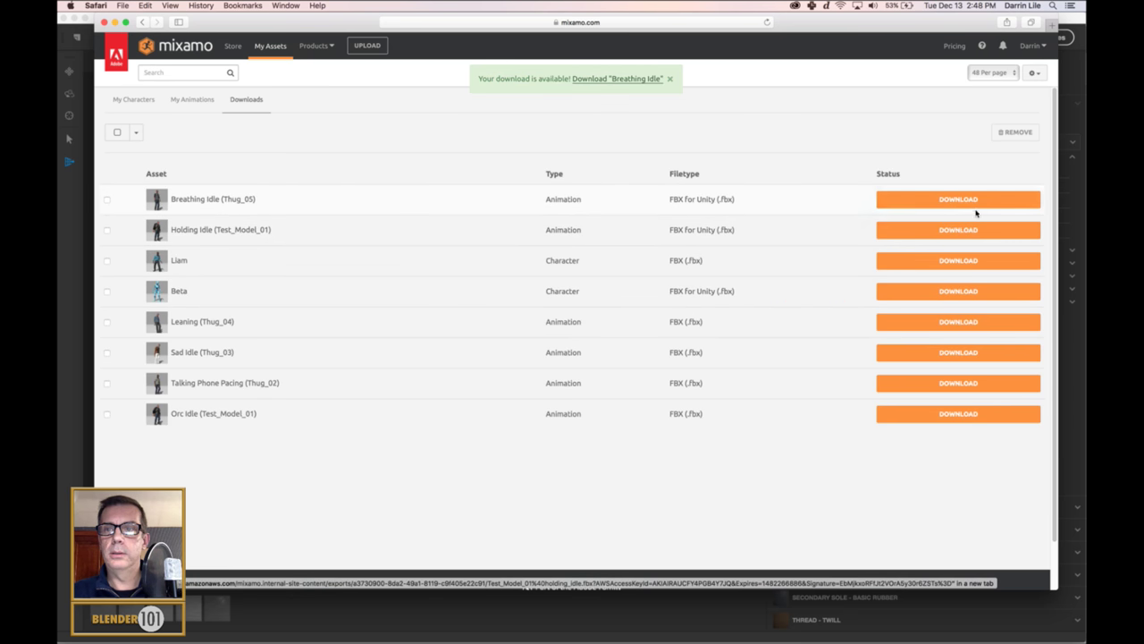
{"action": "left_click", "coordinate": [974, 200]}
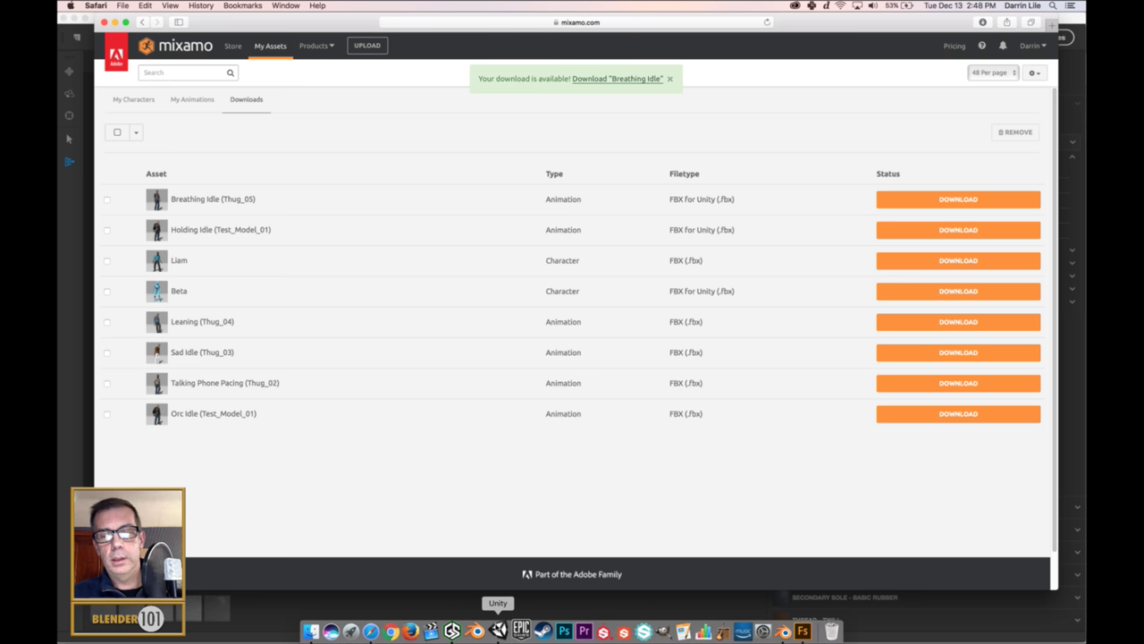
Step: Back in Unity, pull out to a wide alley view and expand the Ground group
{"action": "left_click", "coordinate": [498, 629]}
{"action": "left_click_drag", "start_coordinate": [465, 262], "coordinate": [561, 384], "text": "alt"}
{"action": "scroll", "coordinate": [638, 348], "scroll_direction": "down", "scroll_amount": 5}
{"action": "left_click", "coordinate": [640, 377]}
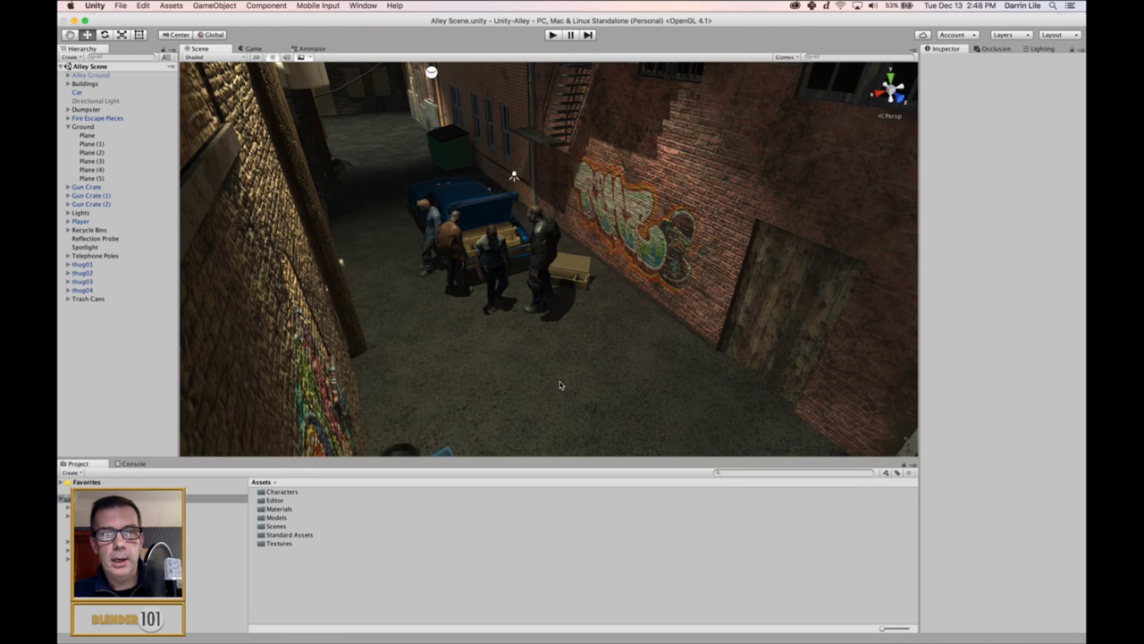
{"action": "mouse_move", "coordinate": [358, 631]}
{"action": "left_click", "coordinate": [312, 631]}
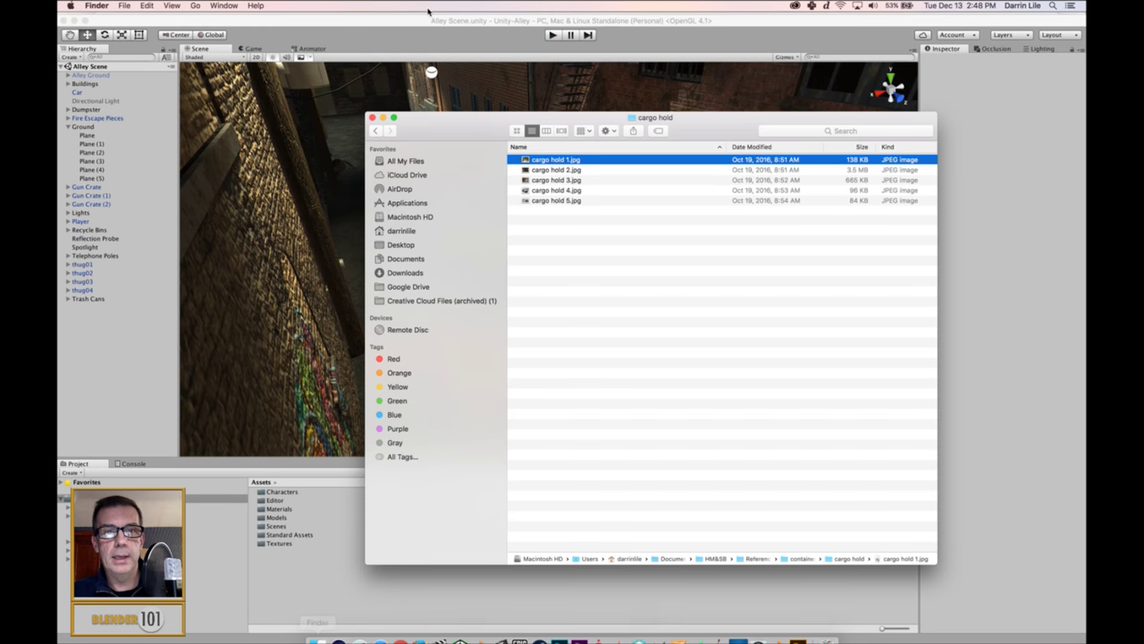
{"action": "left_click", "coordinate": [402, 272]}
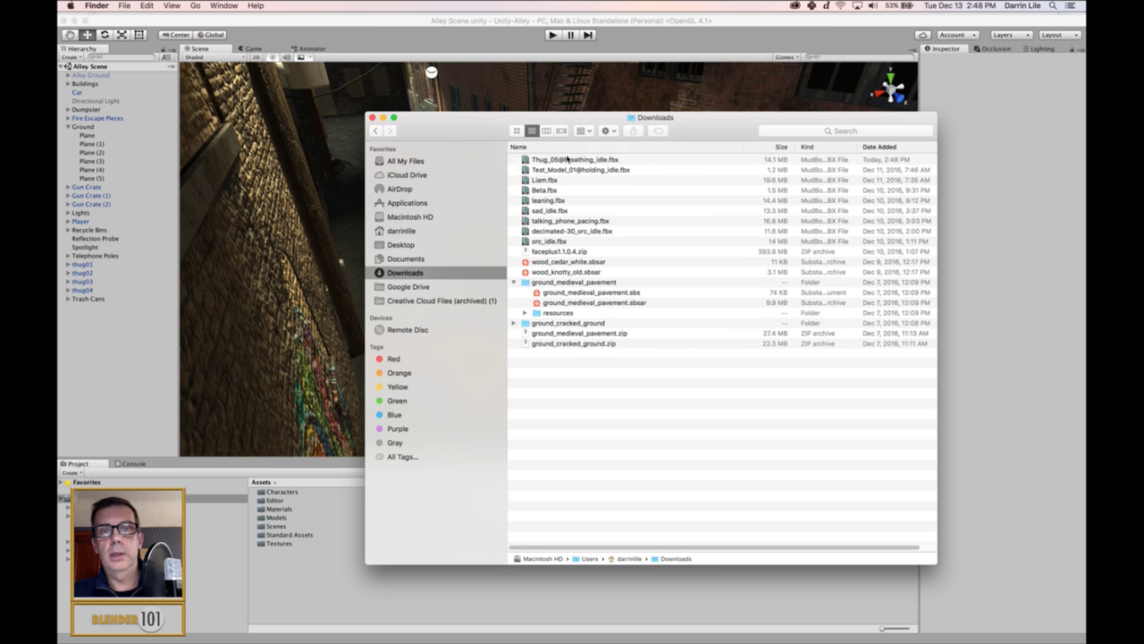
{"action": "left_click", "coordinate": [567, 159]}
{"action": "left_click_drag", "start_coordinate": [694, 128], "coordinate": [827, 38]}
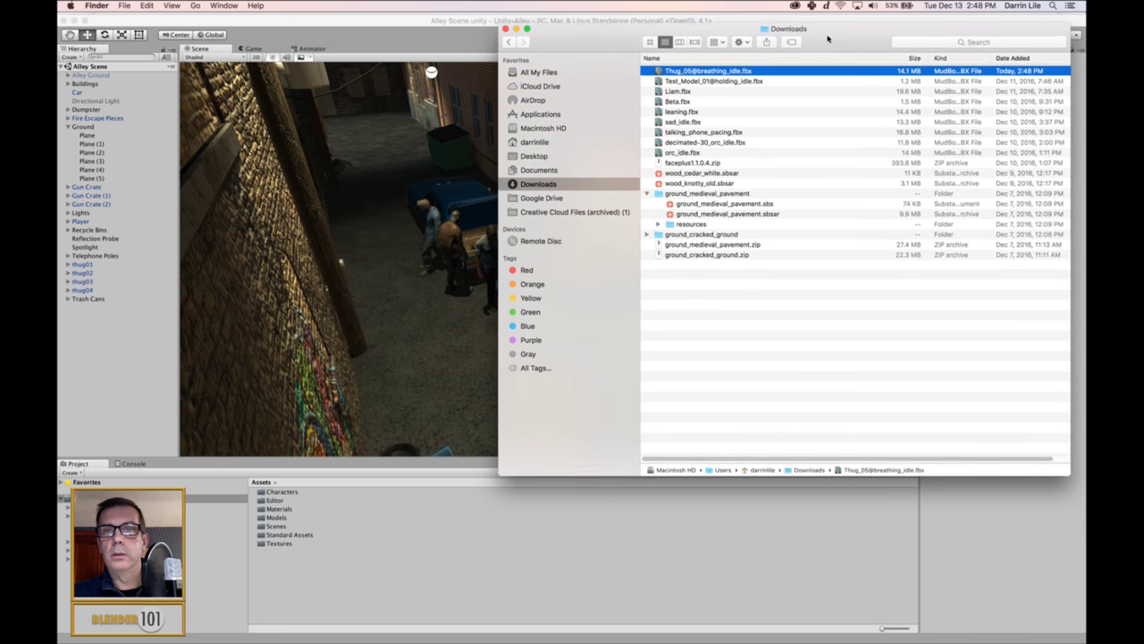
{"action": "left_click_drag", "start_coordinate": [658, 70], "coordinate": [276, 589]}
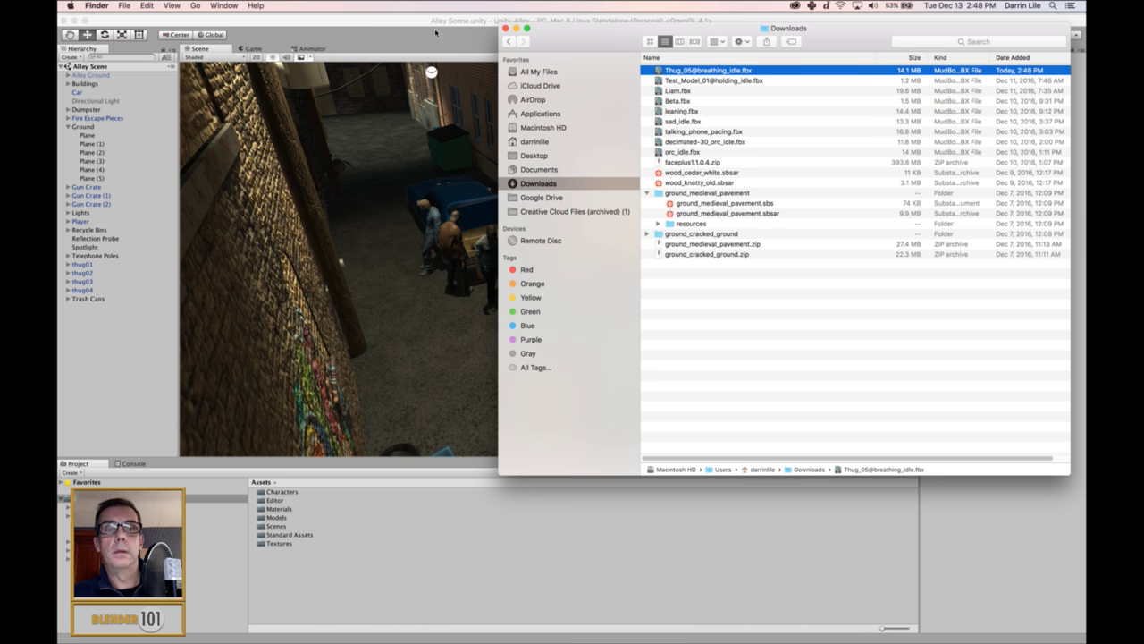
{"action": "left_click", "coordinate": [393, 21]}
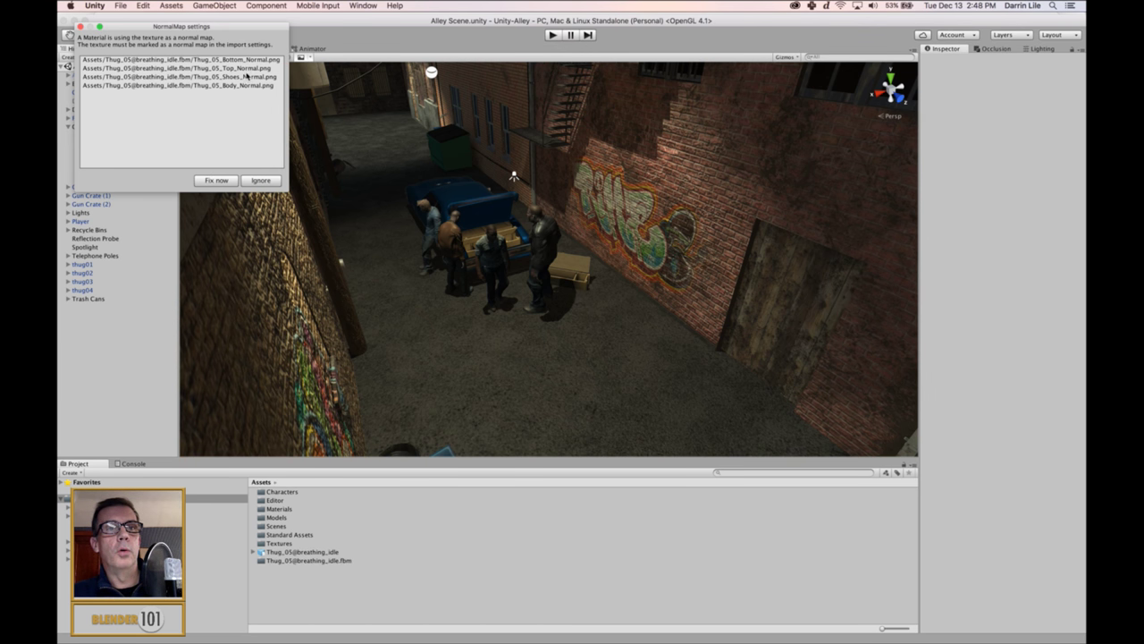
Step: Fix the four listed textures as normal maps and browse the character's .fbm texture folder
{"action": "left_click", "coordinate": [223, 182]}
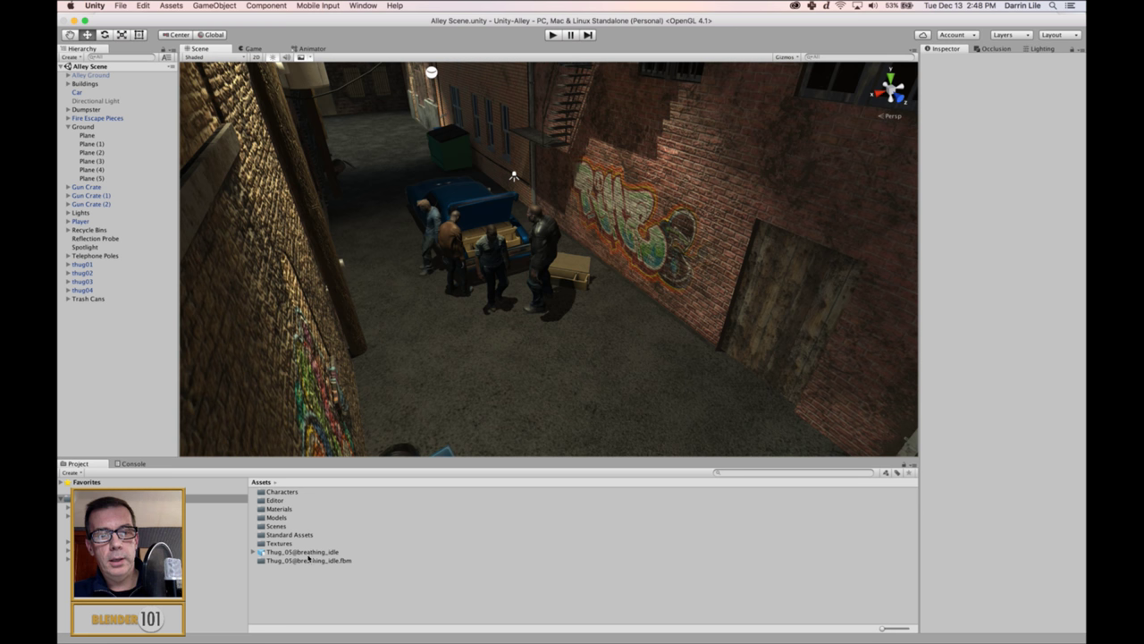
{"action": "left_click", "coordinate": [308, 553]}
{"action": "double_click", "coordinate": [280, 560]}
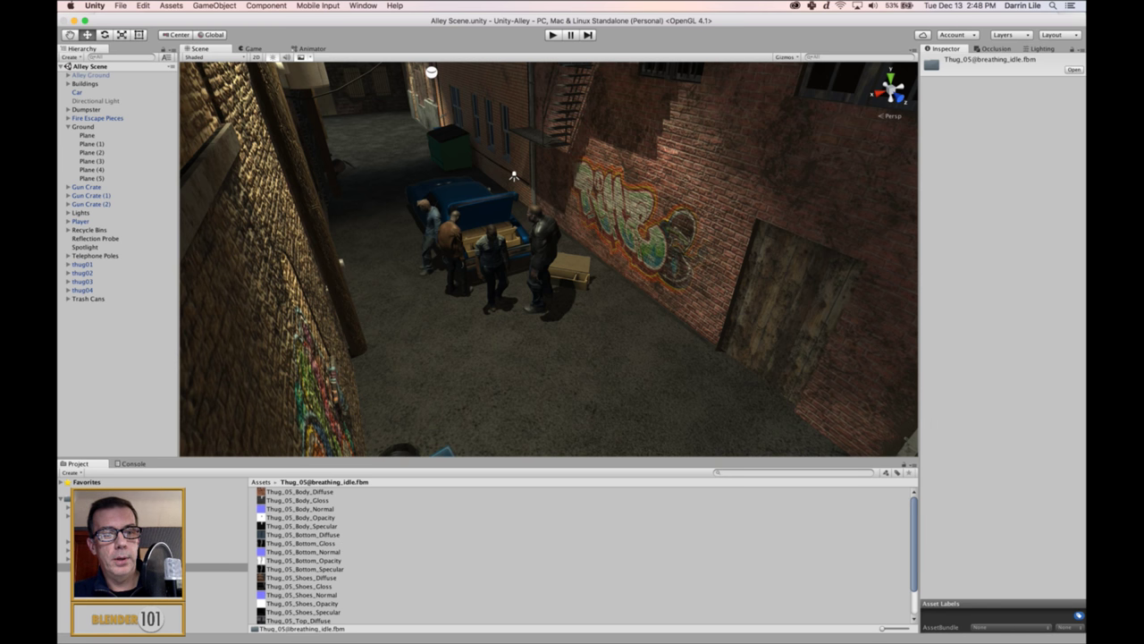
Step: Drag Thug_05@breathing_idle from the Assets root into the alley scene's Hierarchy
{"action": "left_click", "coordinate": [260, 482]}
{"action": "left_click", "coordinate": [287, 552]}
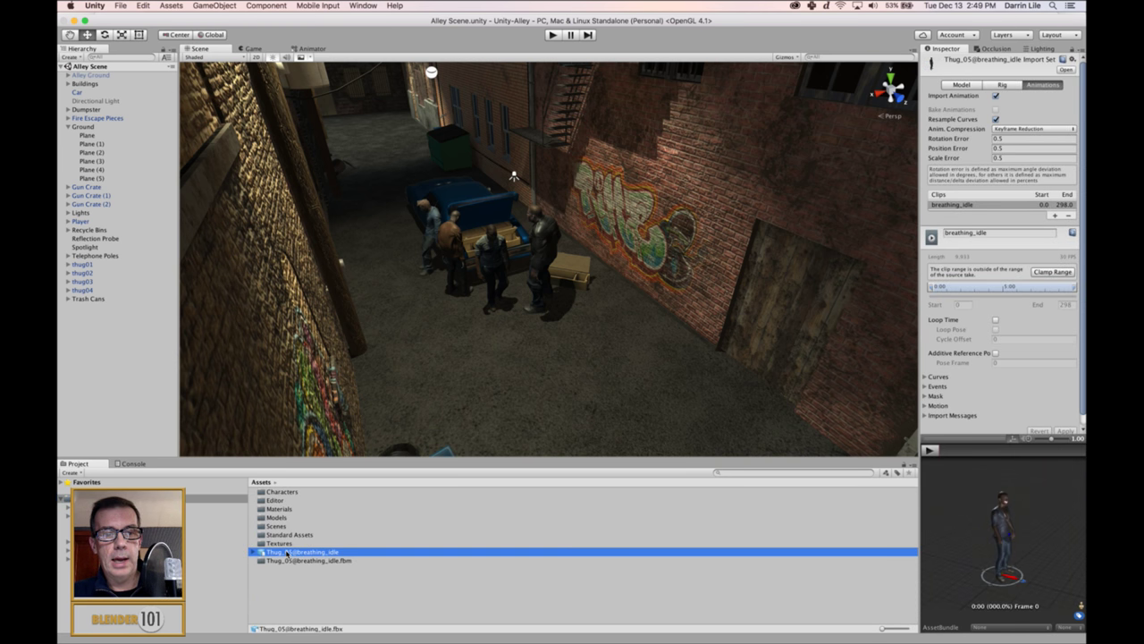
{"action": "left_click_drag", "start_coordinate": [260, 552], "coordinate": [123, 369]}
Step: Zoom onto the new woman character, expand Thug_05@breathing_idle, and select its Body part
{"action": "scroll", "coordinate": [626, 374], "scroll_direction": "up", "scroll_amount": 3}
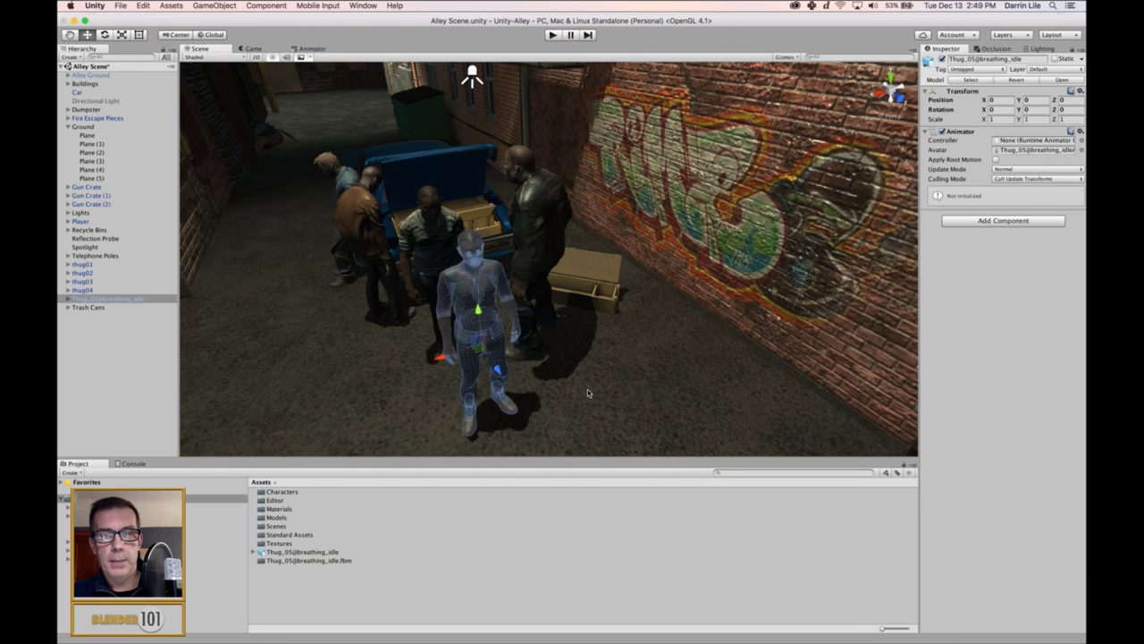
{"action": "left_click", "coordinate": [587, 392]}
{"action": "scroll", "coordinate": [587, 391], "scroll_direction": "up", "scroll_amount": 2}
{"action": "scroll", "coordinate": [623, 350], "scroll_direction": "up", "scroll_amount": 4}
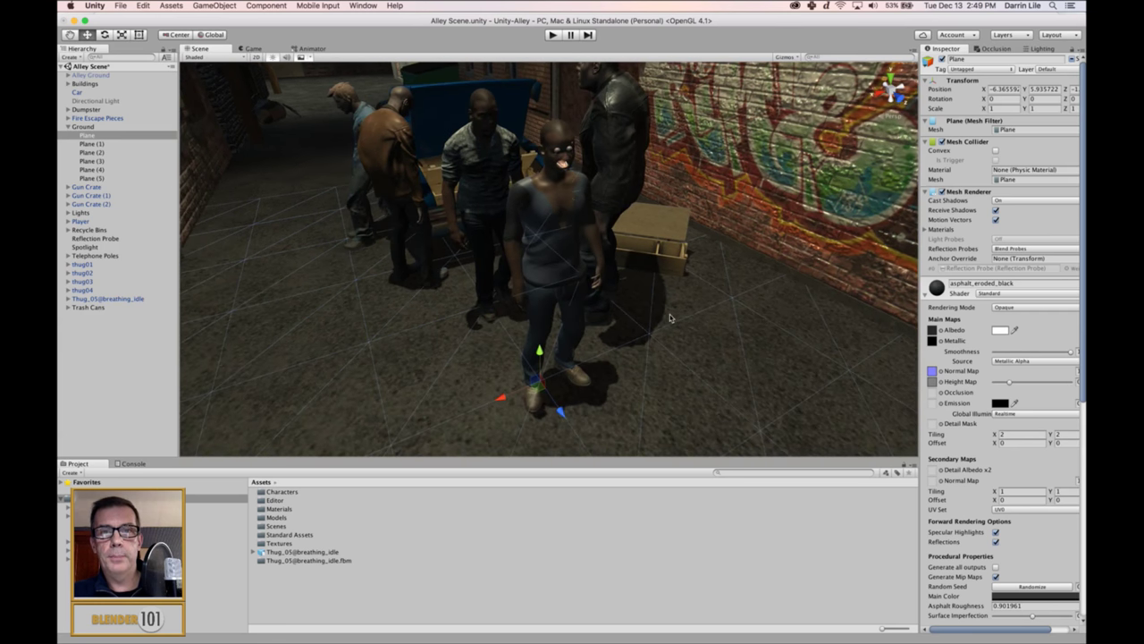
{"action": "scroll", "coordinate": [670, 317], "scroll_direction": "up", "scroll_amount": 8}
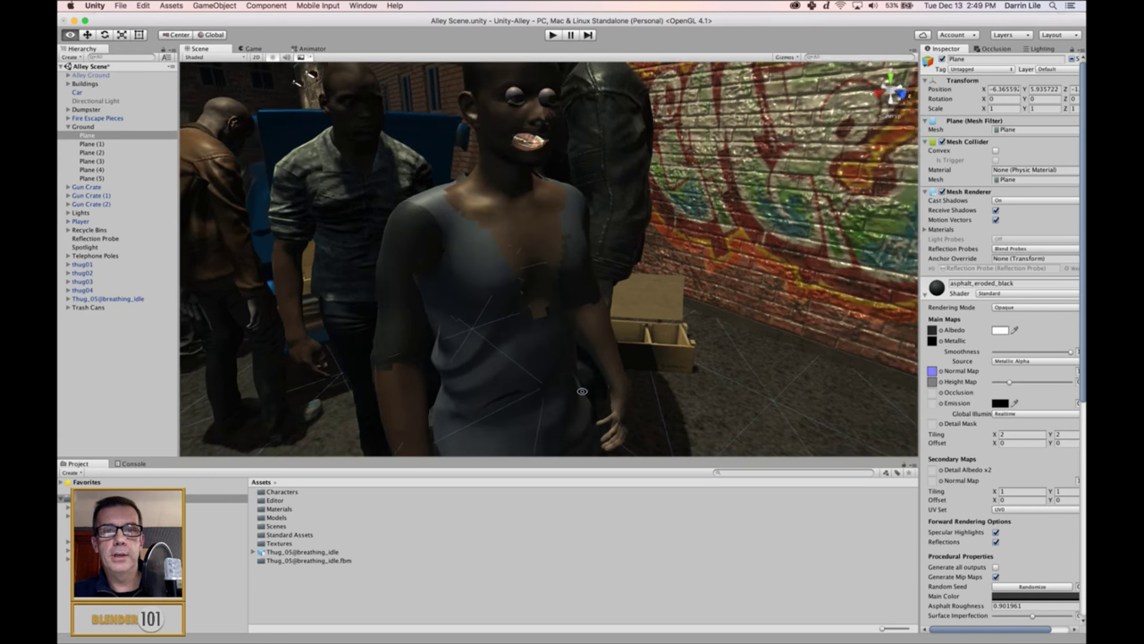
{"action": "scroll", "coordinate": [582, 391], "scroll_direction": "down", "scroll_amount": 10}
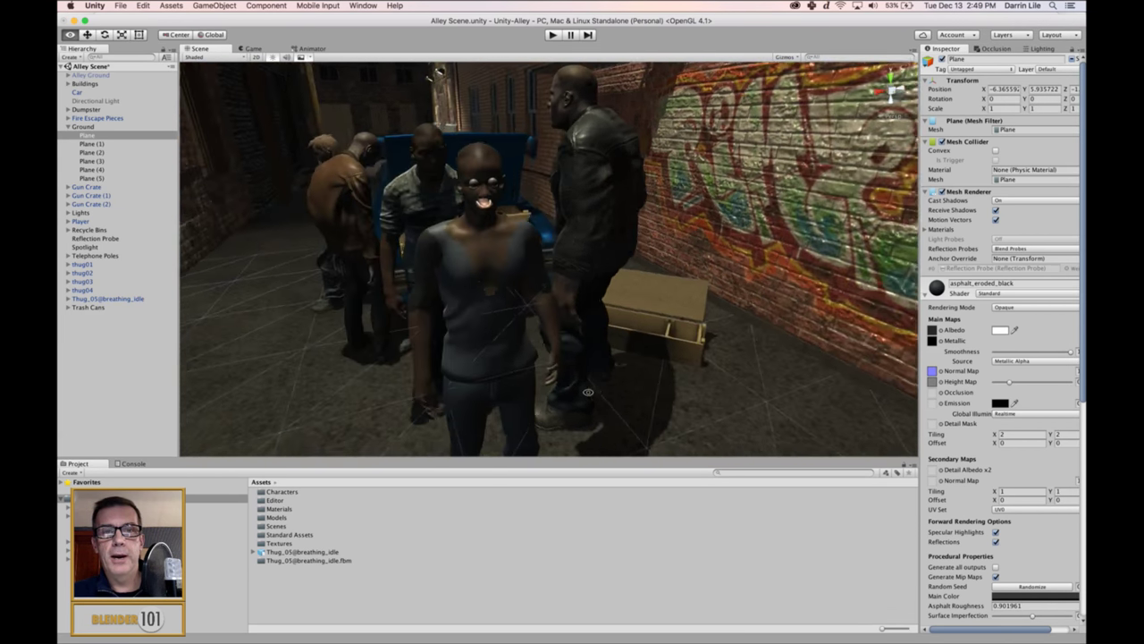
{"action": "scroll", "coordinate": [588, 391], "scroll_direction": "up", "scroll_amount": 6}
{"action": "scroll", "coordinate": [537, 192], "scroll_direction": "down", "scroll_amount": 2}
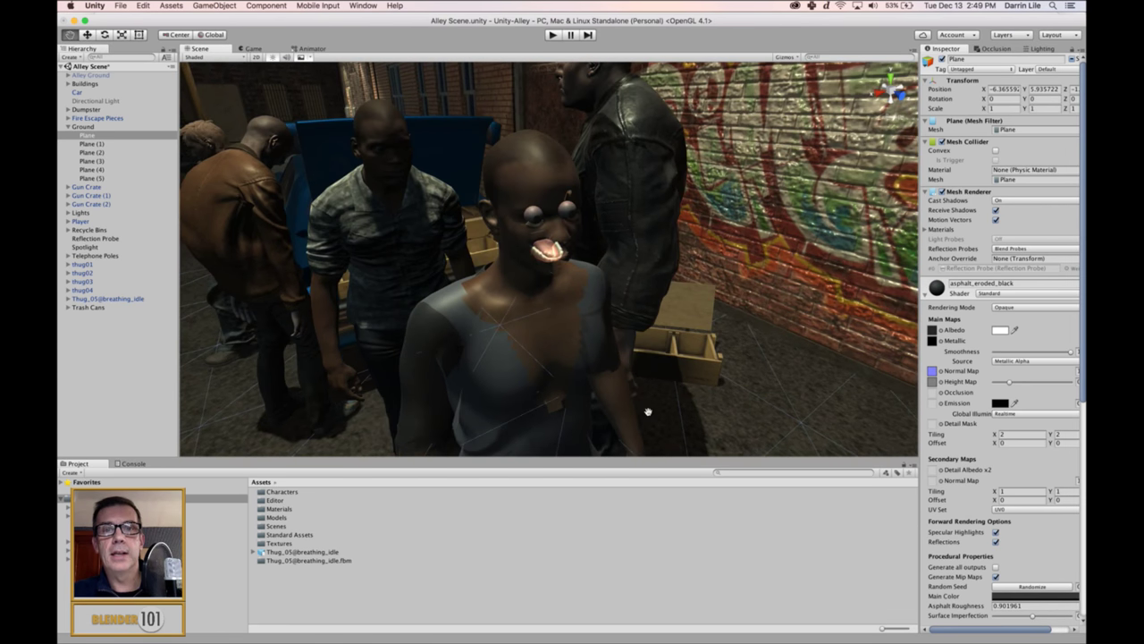
{"action": "left_click", "coordinate": [537, 192]}
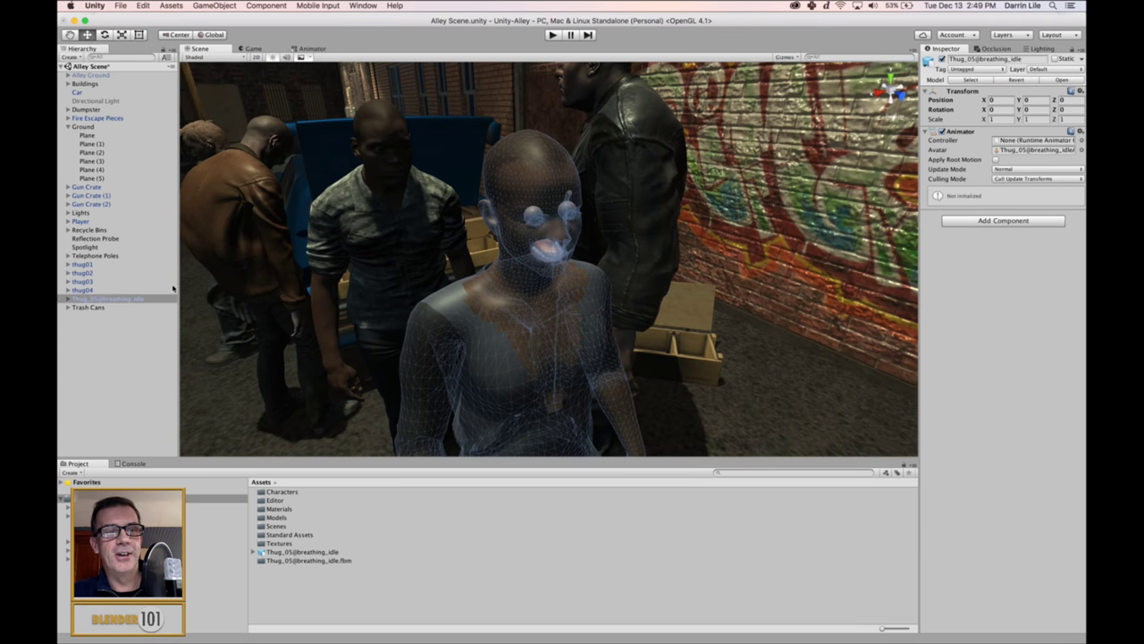
{"action": "left_click", "coordinate": [69, 299]}
{"action": "left_click", "coordinate": [87, 307]}
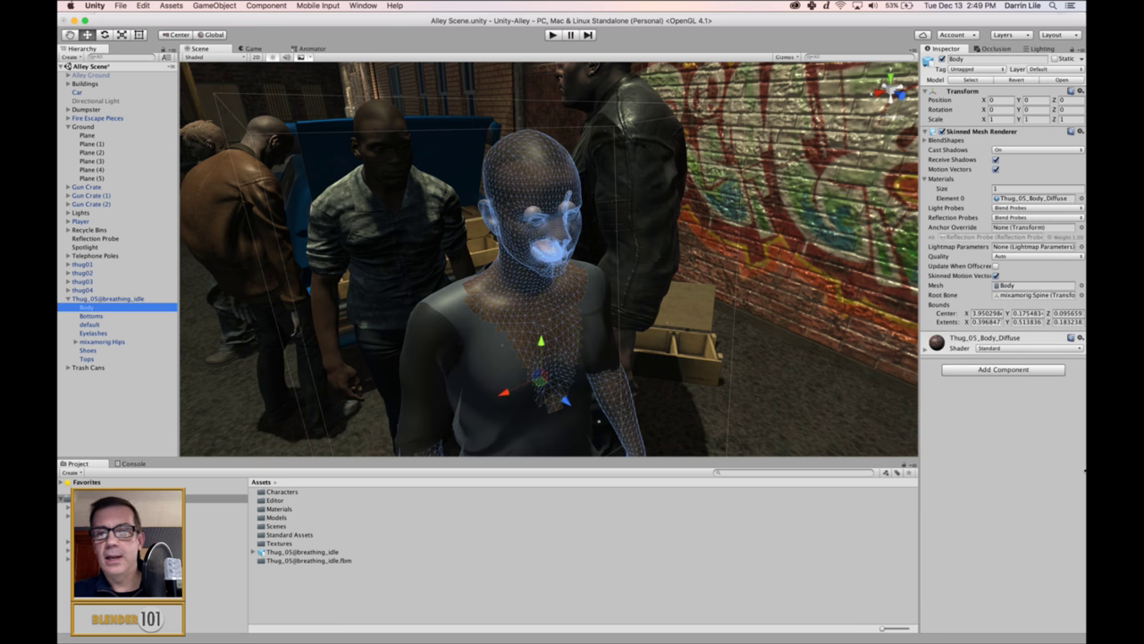
Step: Switch the Body and Bottoms materials' Rendering Mode from Transparent to Opaque
{"action": "left_click", "coordinate": [921, 350]}
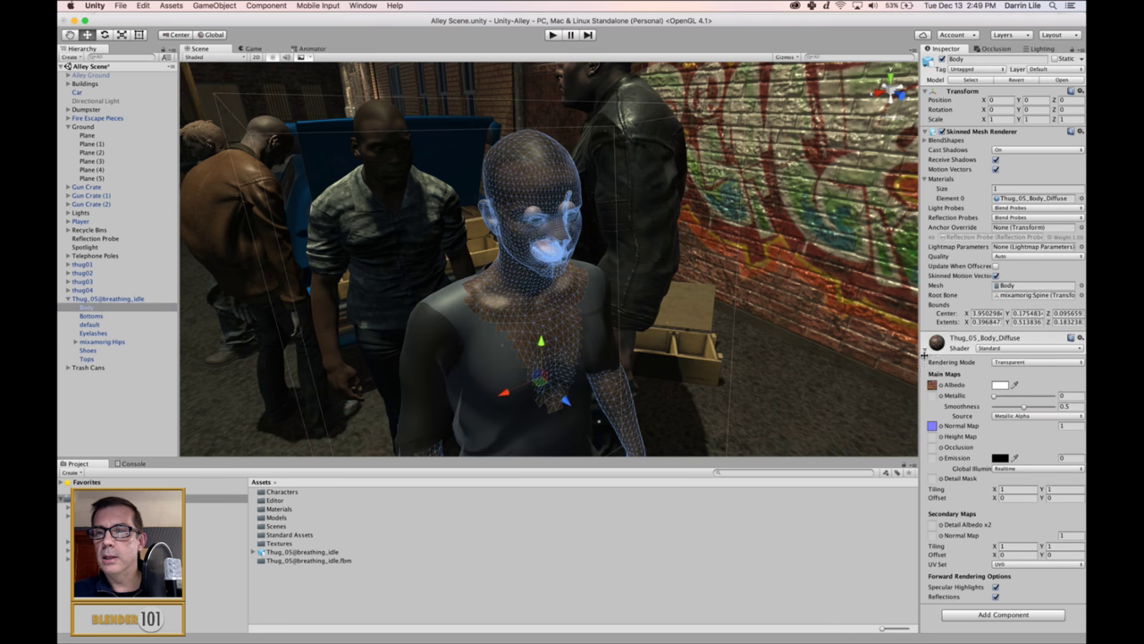
{"action": "left_click", "coordinate": [1019, 363]}
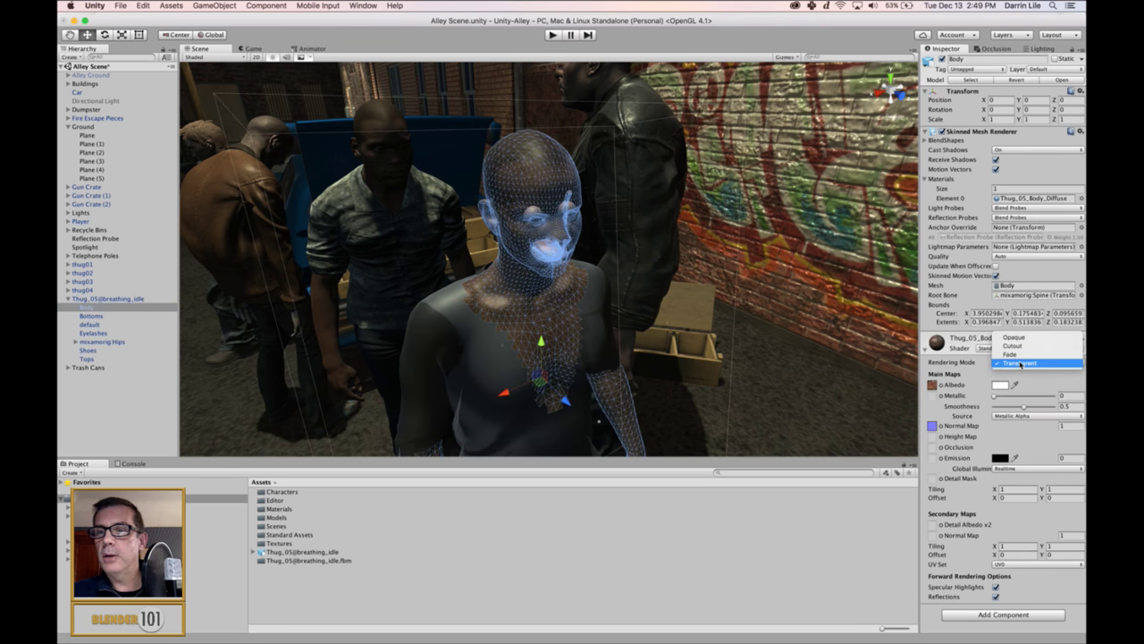
{"action": "left_click", "coordinate": [1014, 337]}
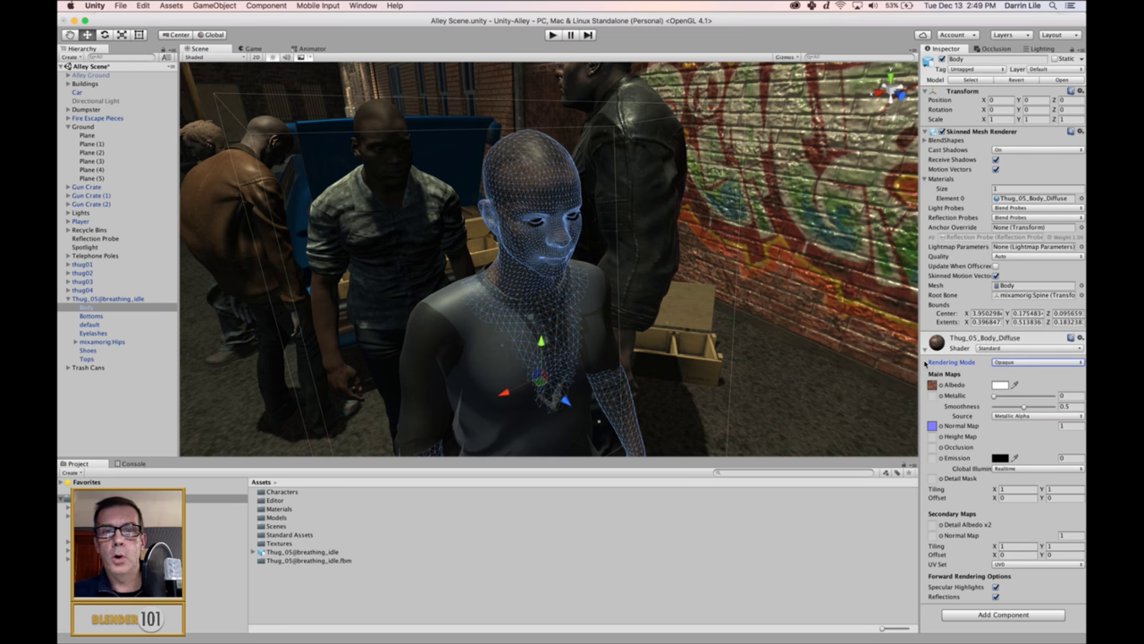
{"action": "left_click", "coordinate": [85, 316]}
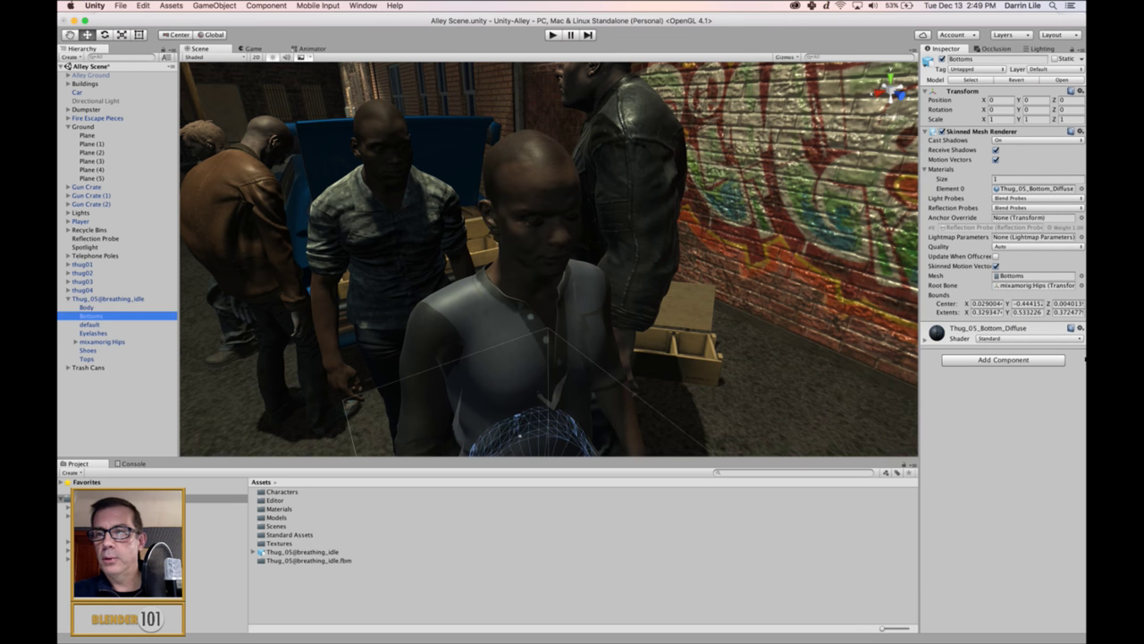
{"action": "left_click", "coordinate": [925, 338]}
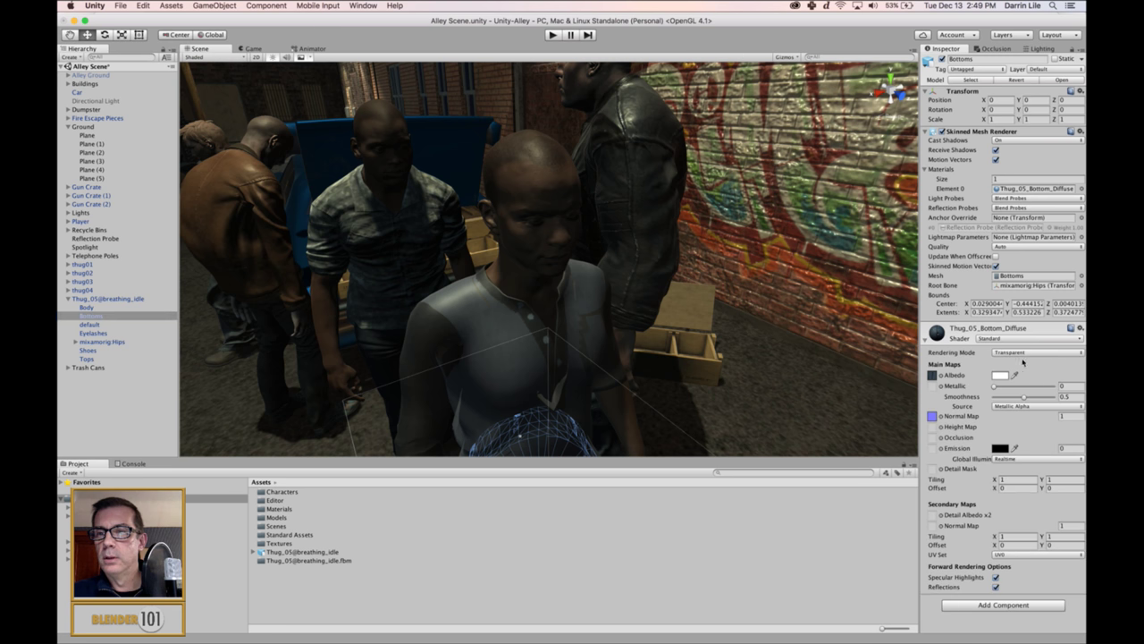
{"action": "left_click", "coordinate": [1025, 353]}
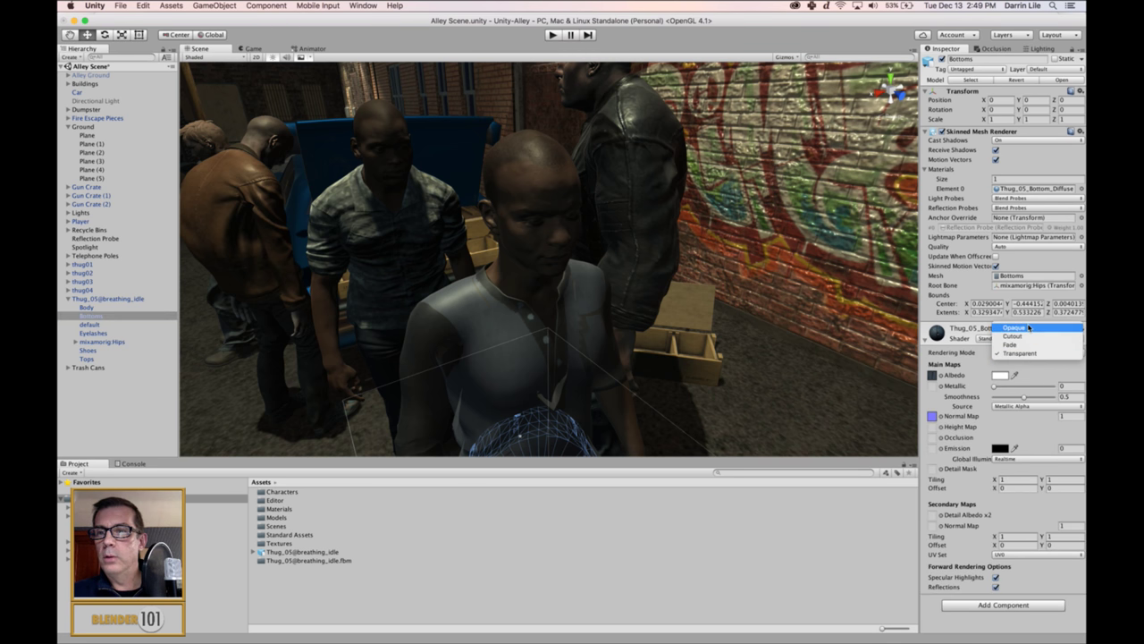
{"action": "left_click", "coordinate": [1015, 327]}
Step: Check default and Eyelashes, then set the Shoes and Tops materials to Opaque
{"action": "left_click", "coordinate": [89, 325]}
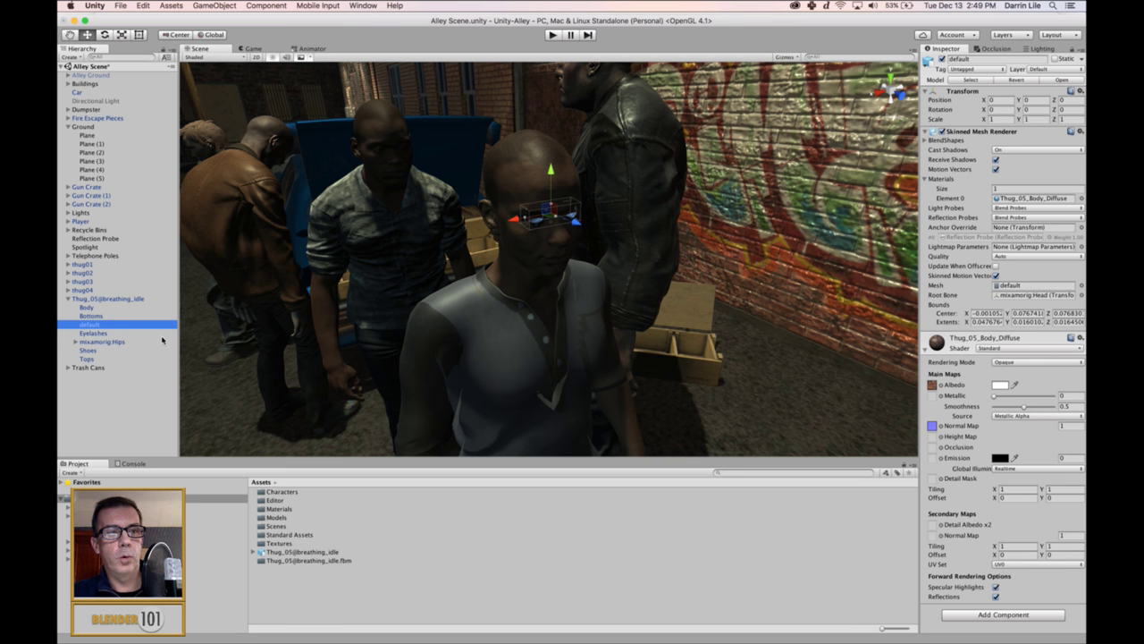
{"action": "left_click", "coordinate": [116, 332]}
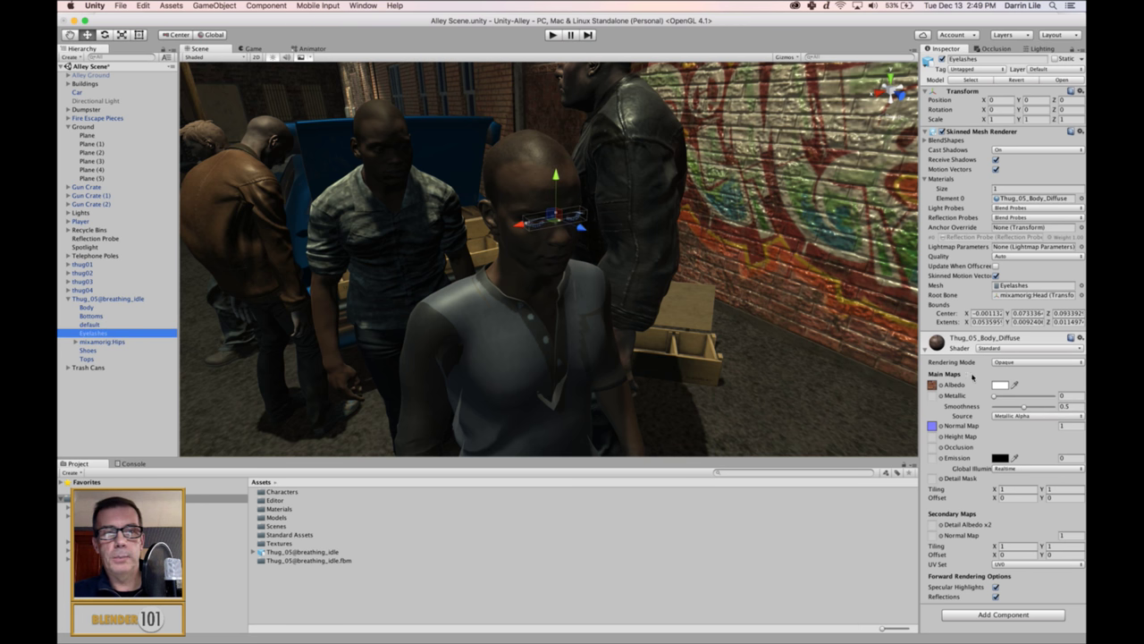
{"action": "left_click", "coordinate": [99, 349]}
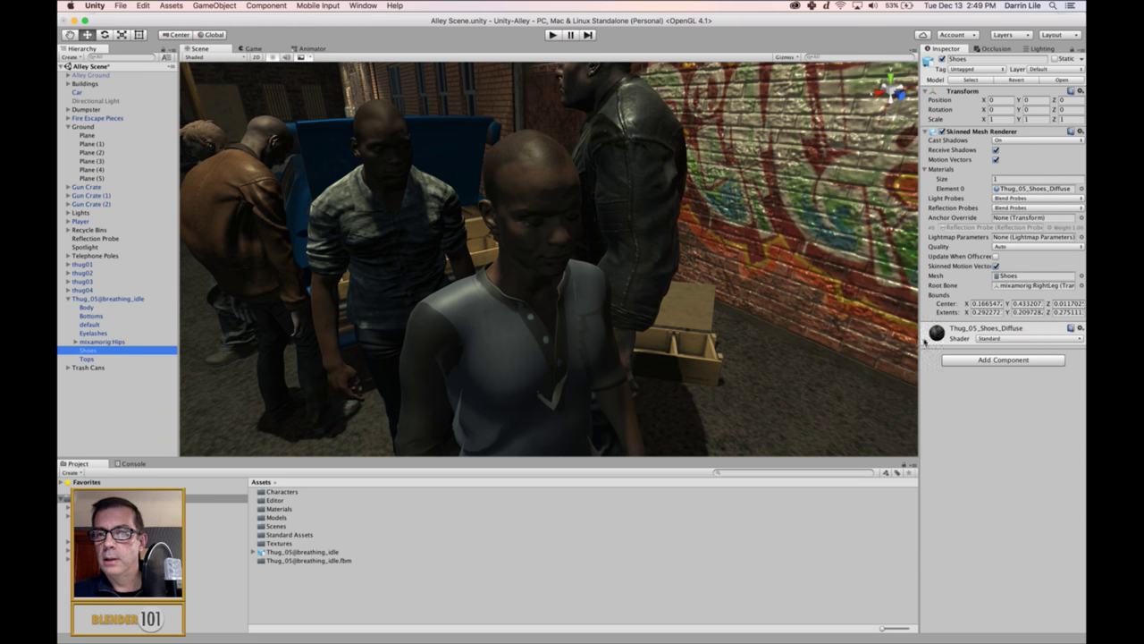
{"action": "left_click", "coordinate": [925, 341]}
{"action": "left_click", "coordinate": [1016, 354]}
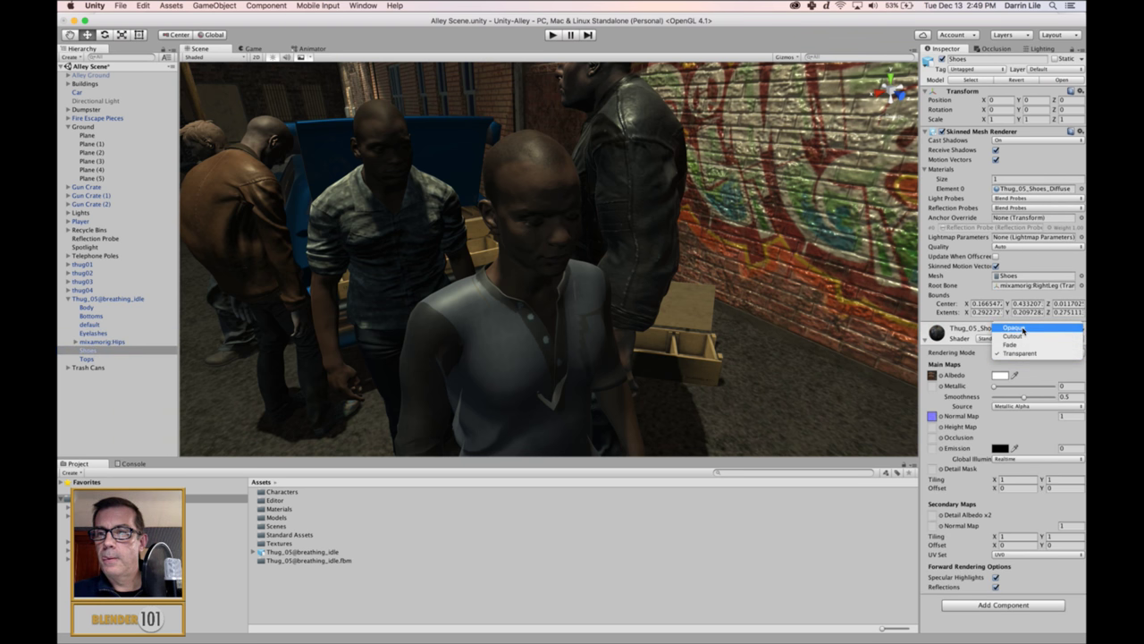
{"action": "left_click", "coordinate": [1023, 331]}
{"action": "left_click", "coordinate": [85, 358]}
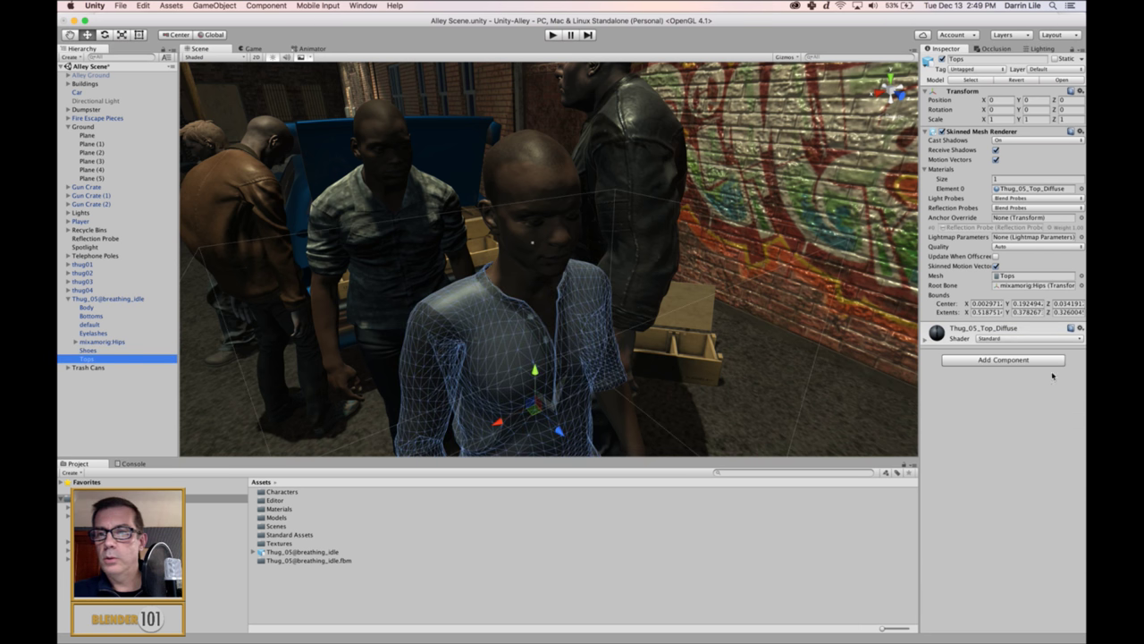
{"action": "left_click", "coordinate": [926, 339]}
{"action": "left_click", "coordinate": [1007, 352]}
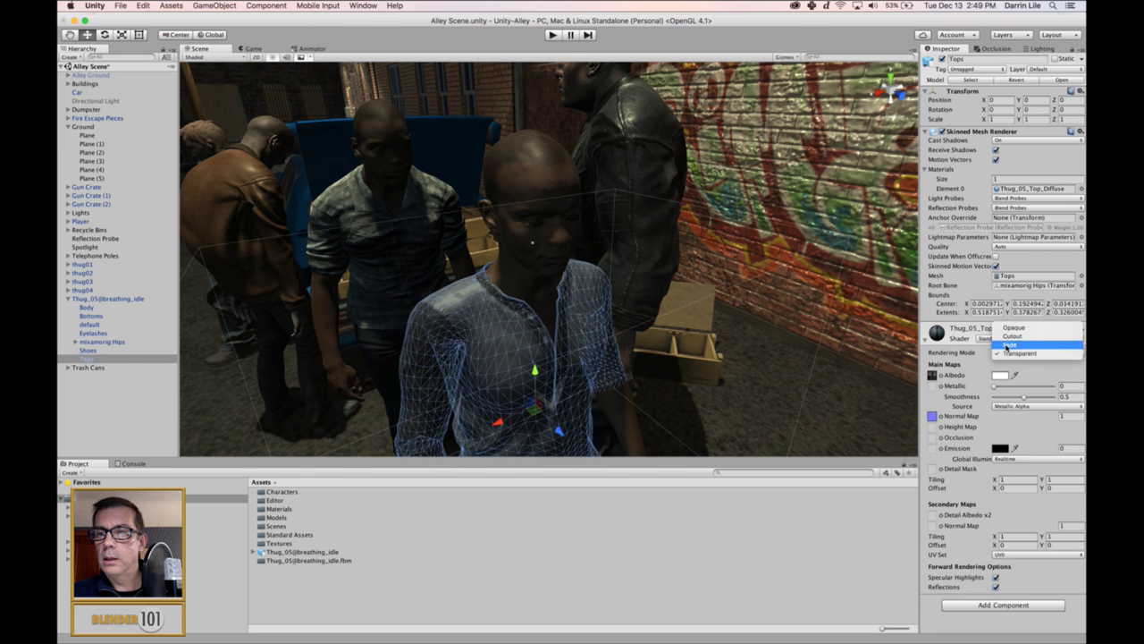
{"action": "left_click", "coordinate": [1017, 329]}
{"action": "mouse_move", "coordinate": [572, 640]}
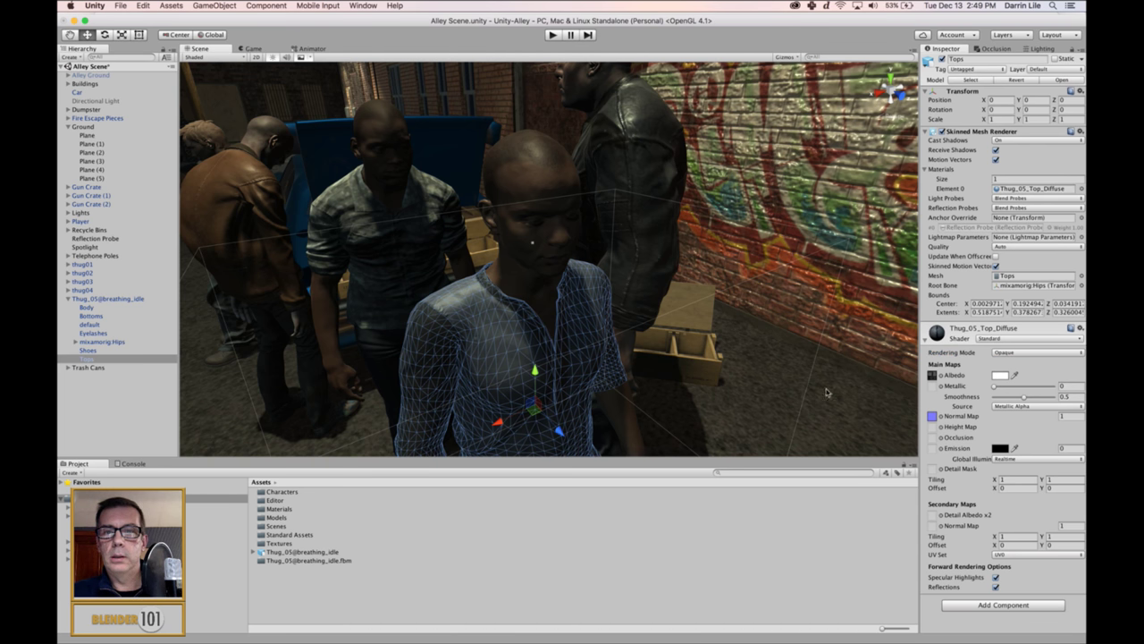
{"action": "scroll", "coordinate": [770, 388], "scroll_direction": "down", "scroll_amount": 5}
{"action": "scroll", "coordinate": [770, 389], "scroll_direction": "down", "scroll_amount": 3}
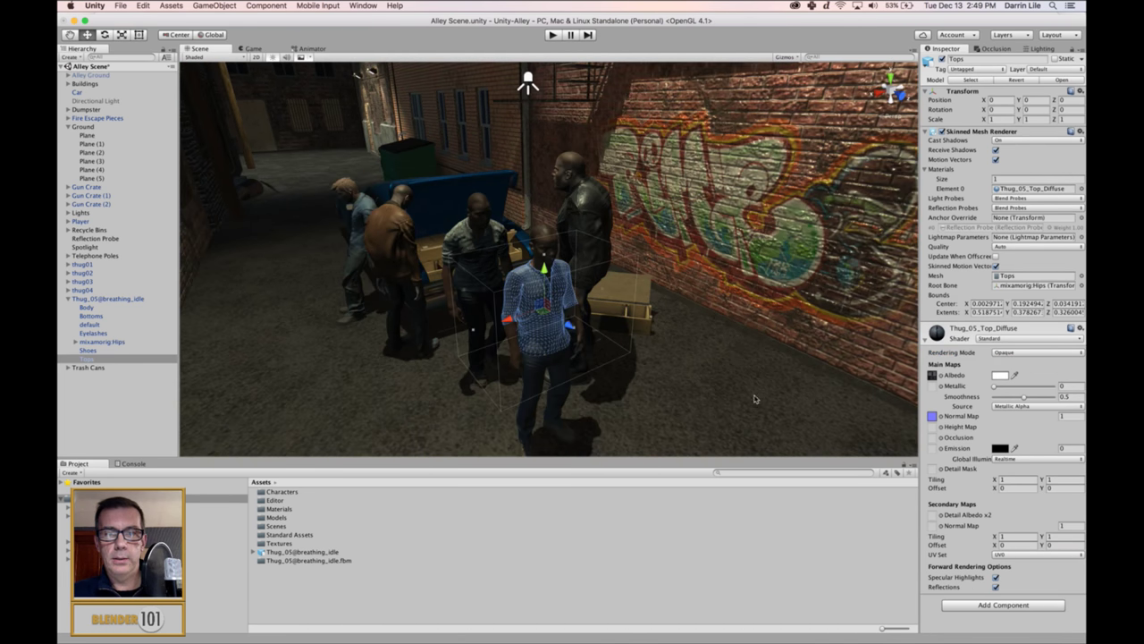
Step: Place the character beside the blue car's open trunk, rotated to about 61 degrees on Y
{"action": "left_click", "coordinate": [106, 300]}
{"action": "left_click_drag", "start_coordinate": [541, 359], "coordinate": [522, 195]}
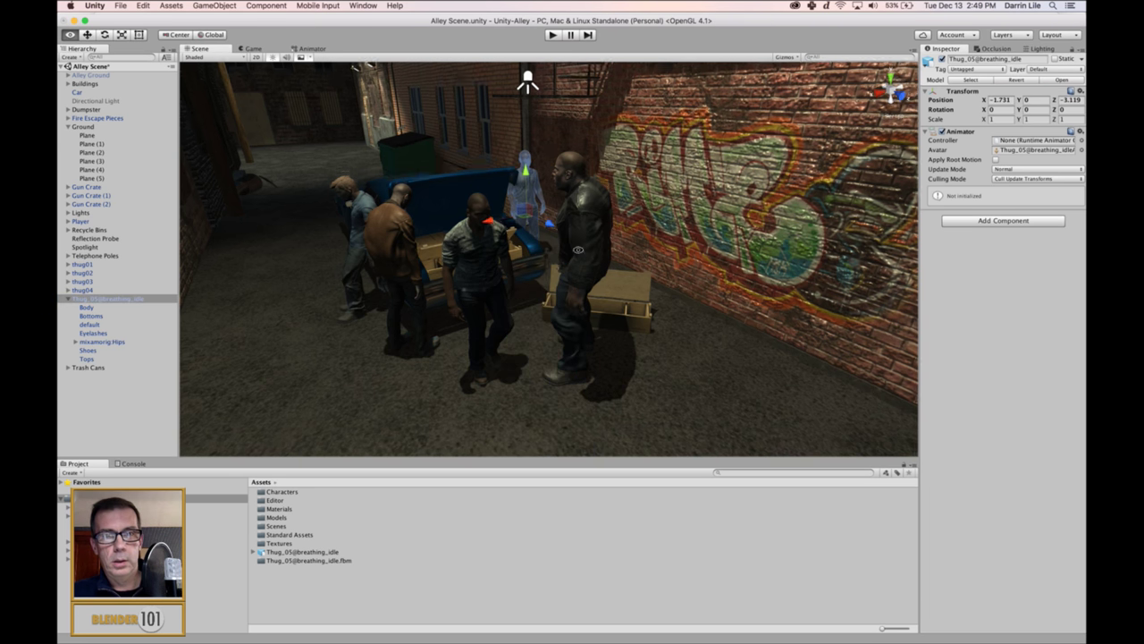
{"action": "left_click_drag", "start_coordinate": [577, 249], "coordinate": [624, 314], "text": "alt"}
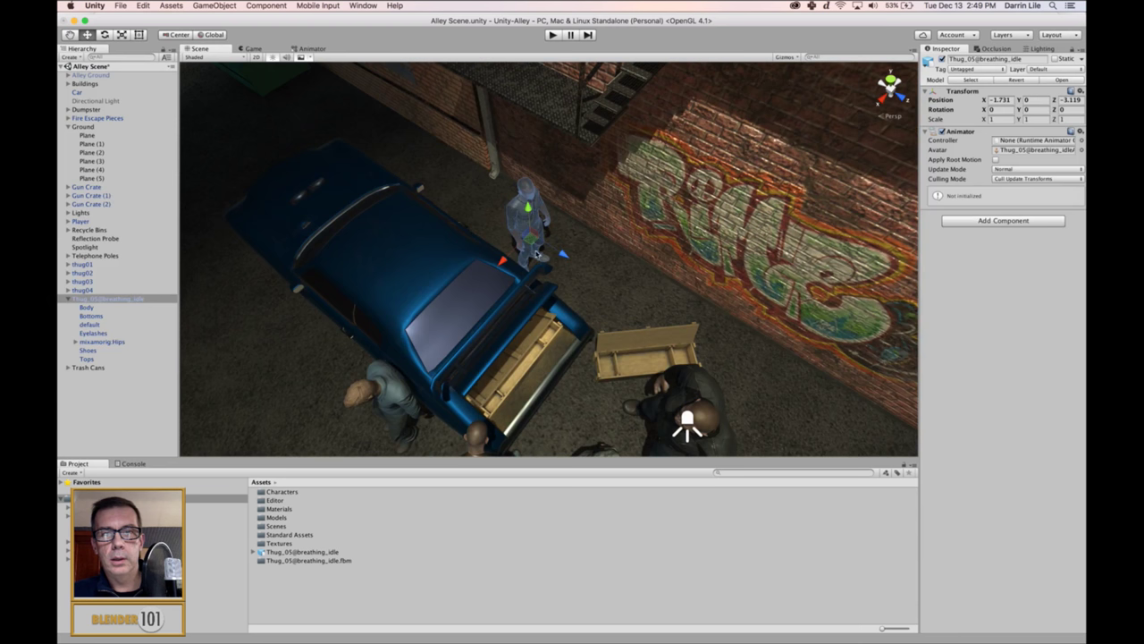
{"action": "left_click_drag", "start_coordinate": [542, 246], "coordinate": [523, 337]}
{"action": "key", "text": "e"}
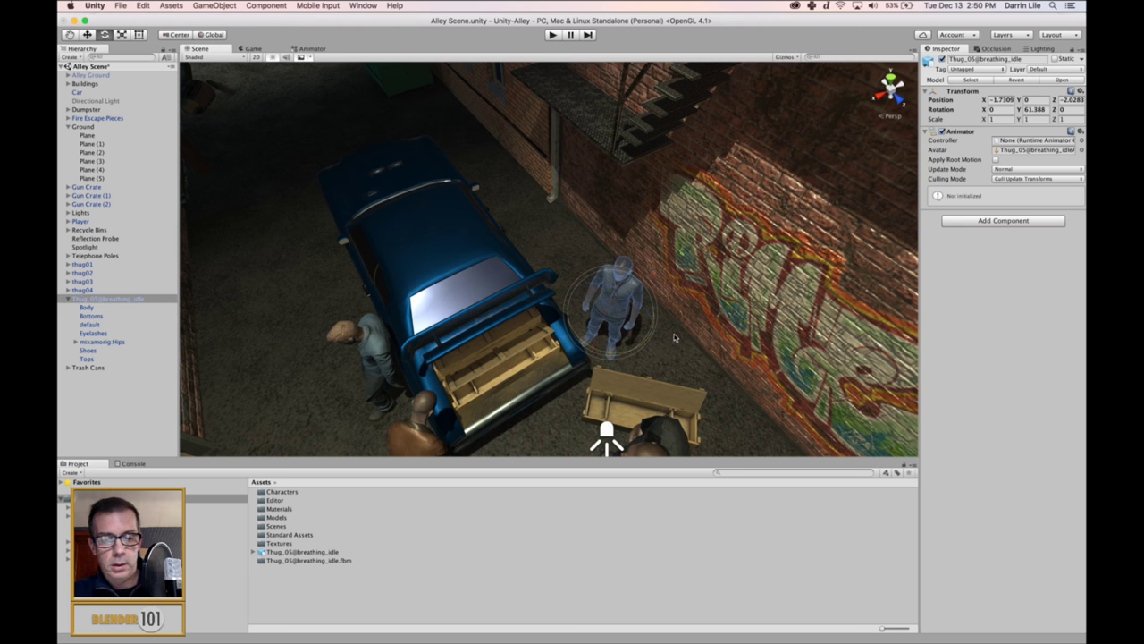
{"action": "key", "text": "w"}
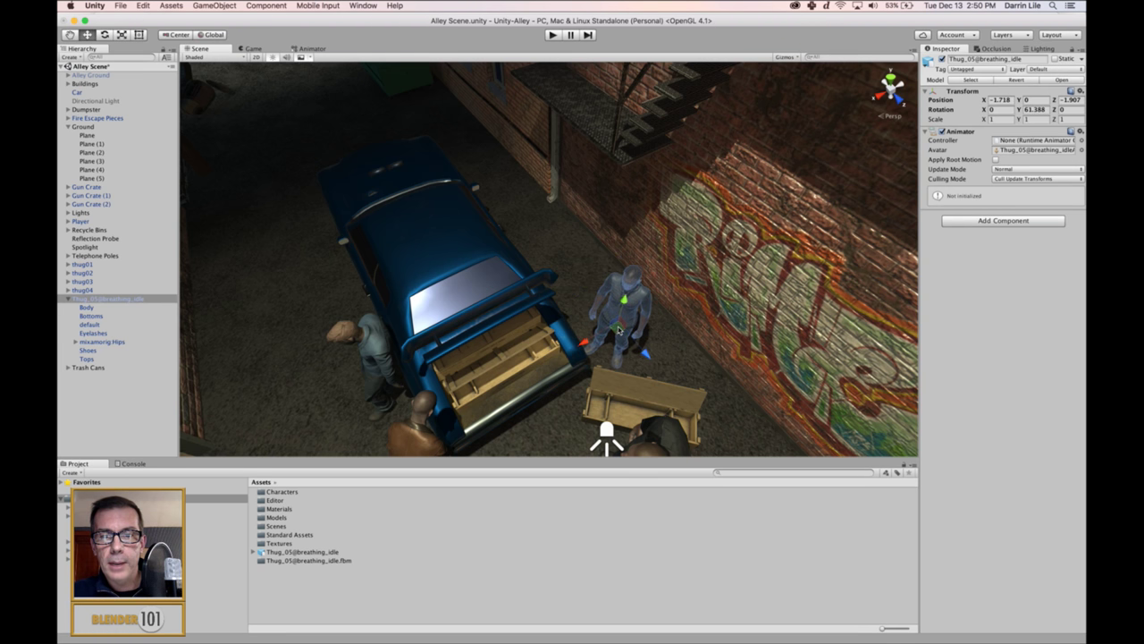
{"action": "left_click", "coordinate": [713, 364]}
{"action": "scroll", "coordinate": [712, 364], "scroll_direction": "down", "scroll_amount": 3}
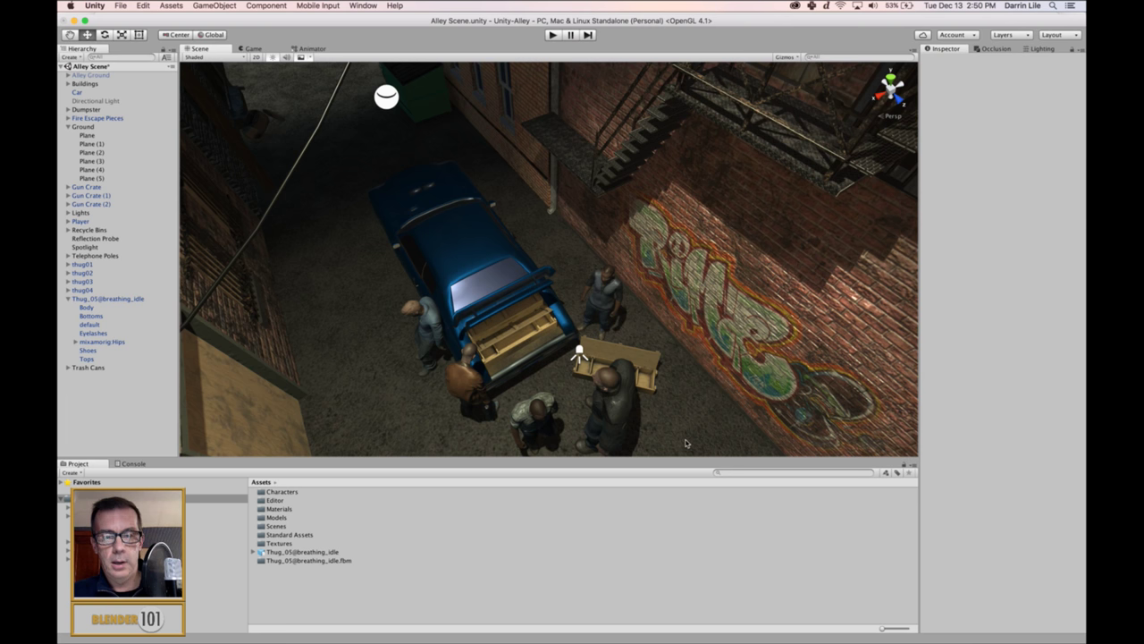
{"action": "left_click_drag", "start_coordinate": [712, 364], "coordinate": [671, 302], "text": "alt"}
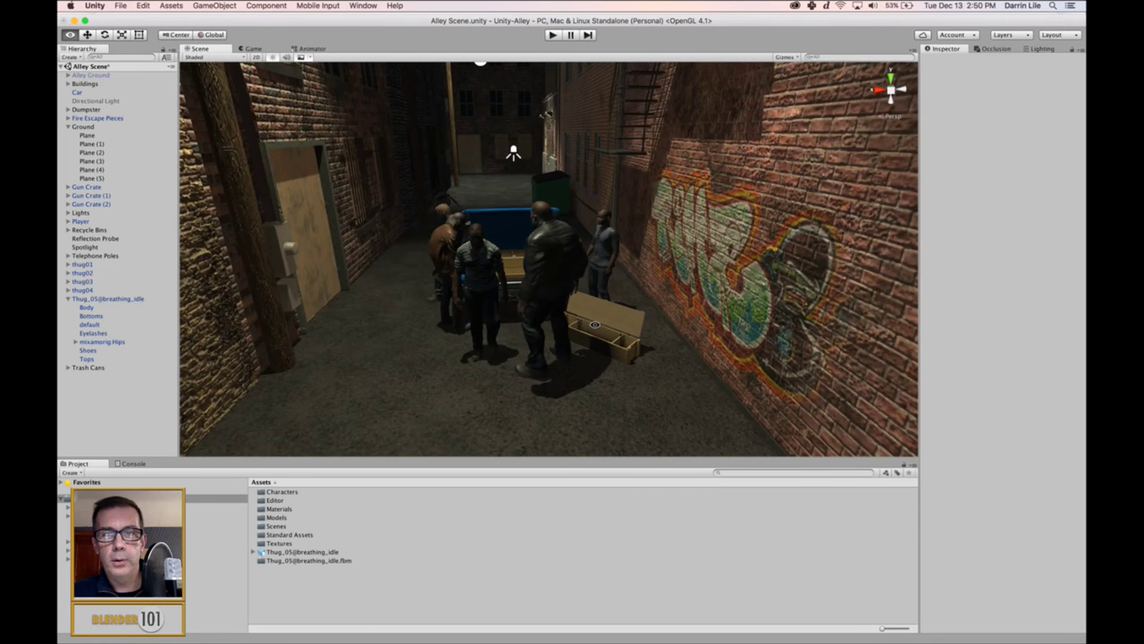
Step: Run the alley scene in play mode with the new figure, stop it, and select an existing thug
{"action": "left_click", "coordinate": [552, 34]}
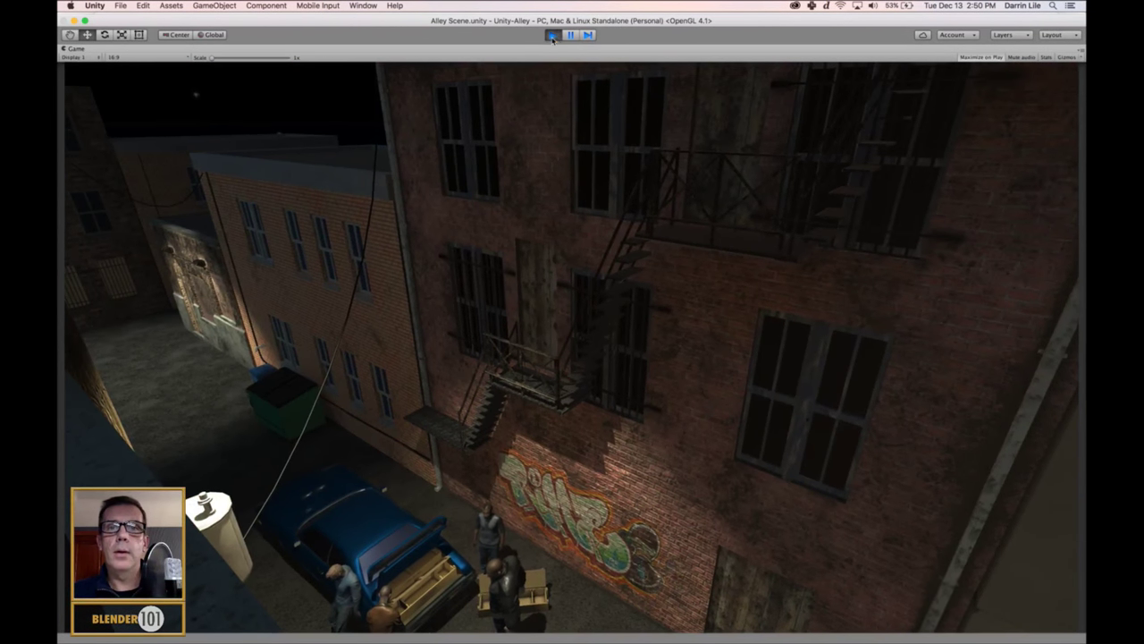
{"action": "left_click", "coordinate": [553, 36]}
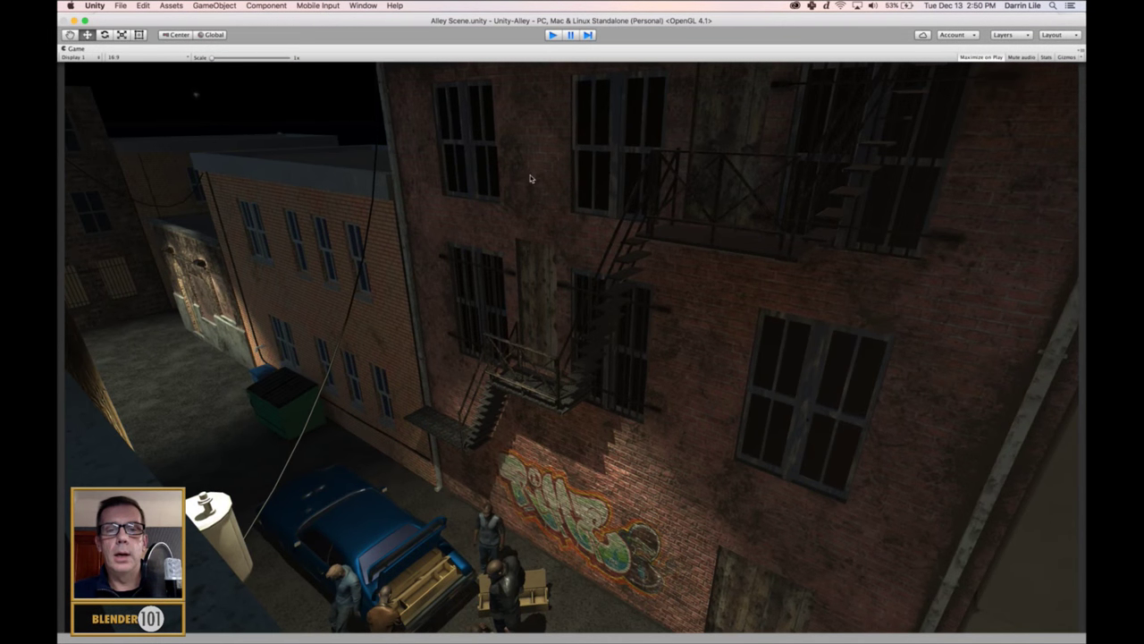
{"action": "left_click", "coordinate": [89, 300]}
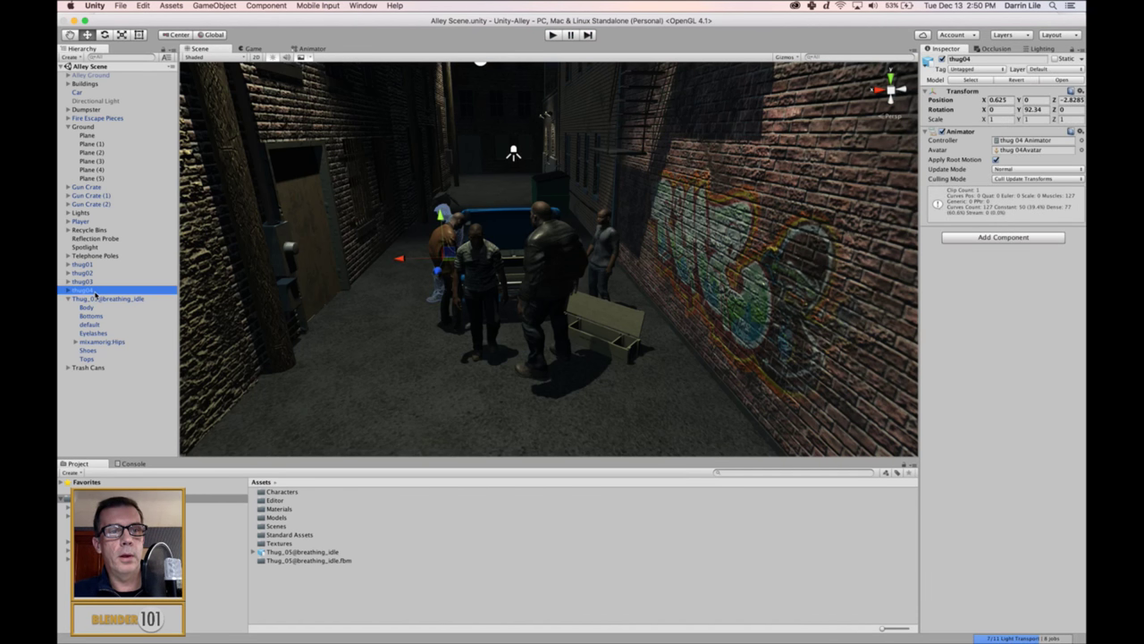
Step: Set the Thug_05 FBX's rig Animation Type to Humanoid and apply it
{"action": "left_click", "coordinate": [277, 552]}
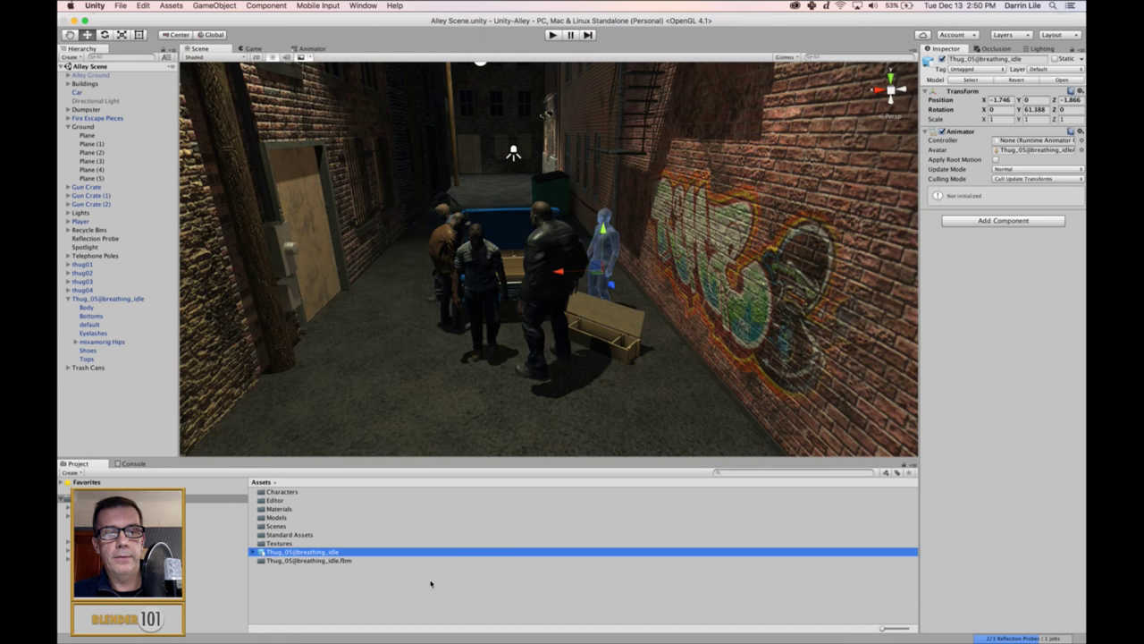
{"action": "left_click_drag", "start_coordinate": [917, 128], "coordinate": [901, 128]}
{"action": "left_click", "coordinate": [997, 84]}
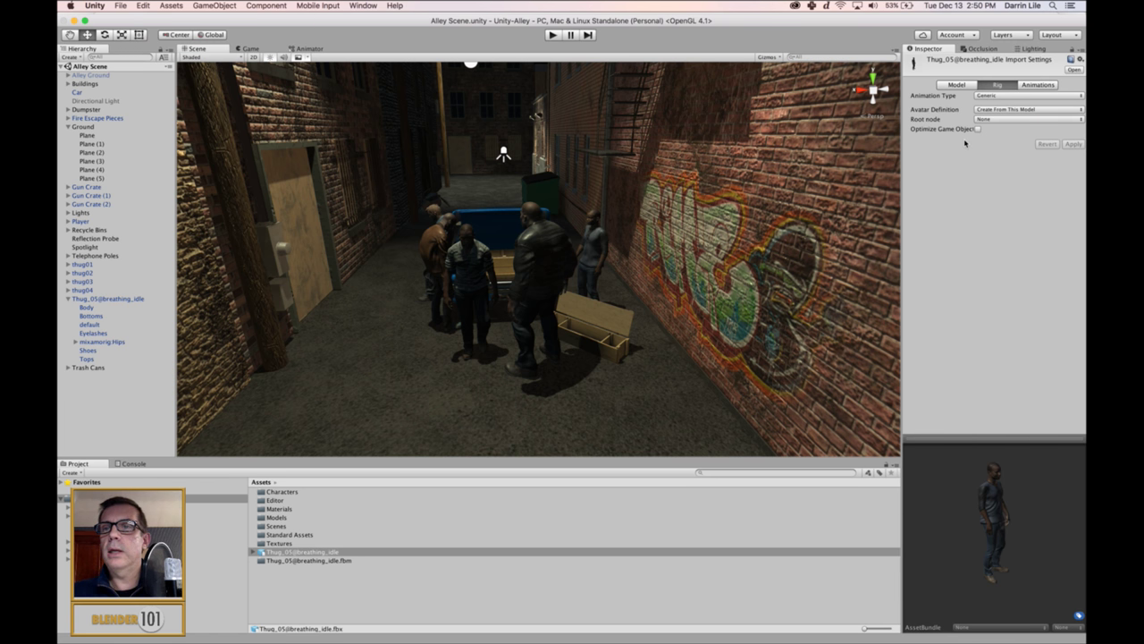
{"action": "left_click", "coordinate": [1008, 95]}
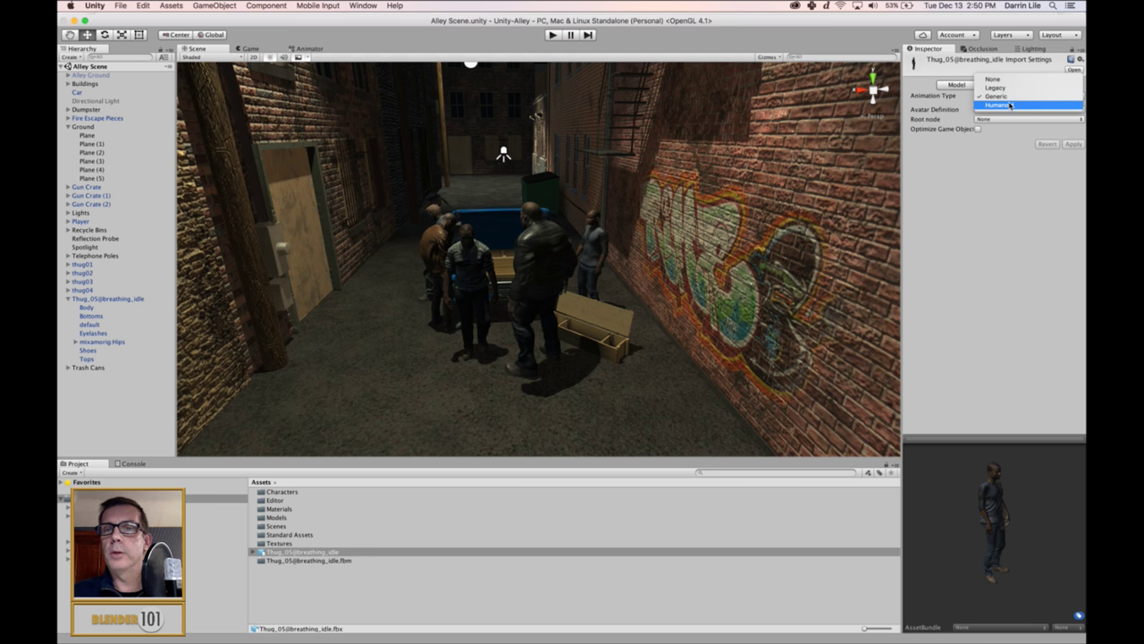
{"action": "left_click", "coordinate": [1009, 106]}
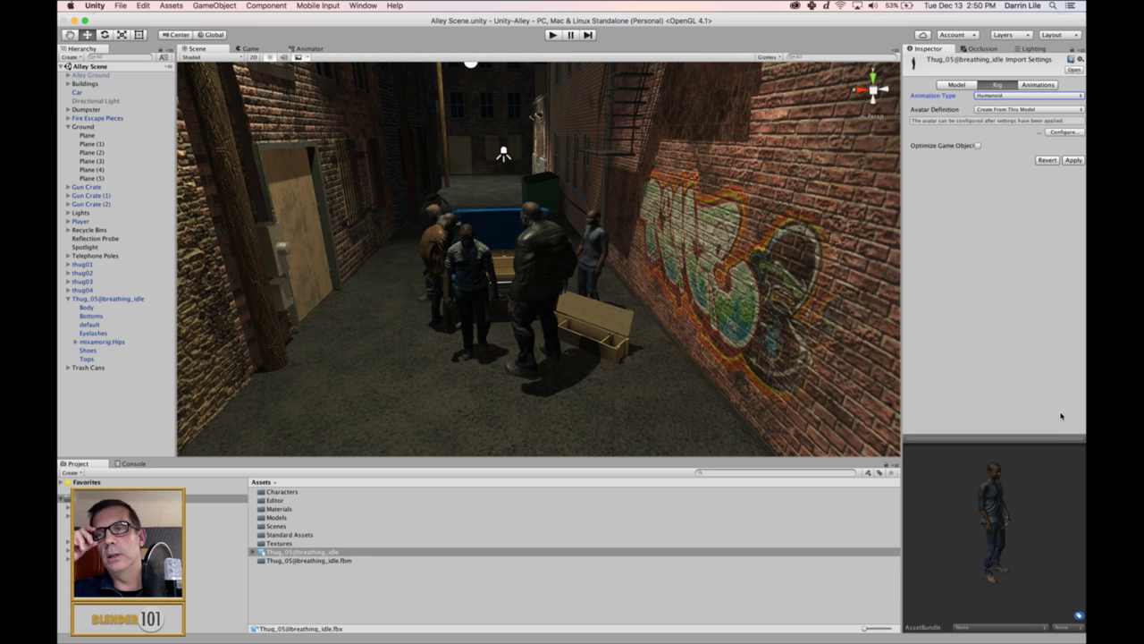
{"action": "left_click", "coordinate": [1072, 161]}
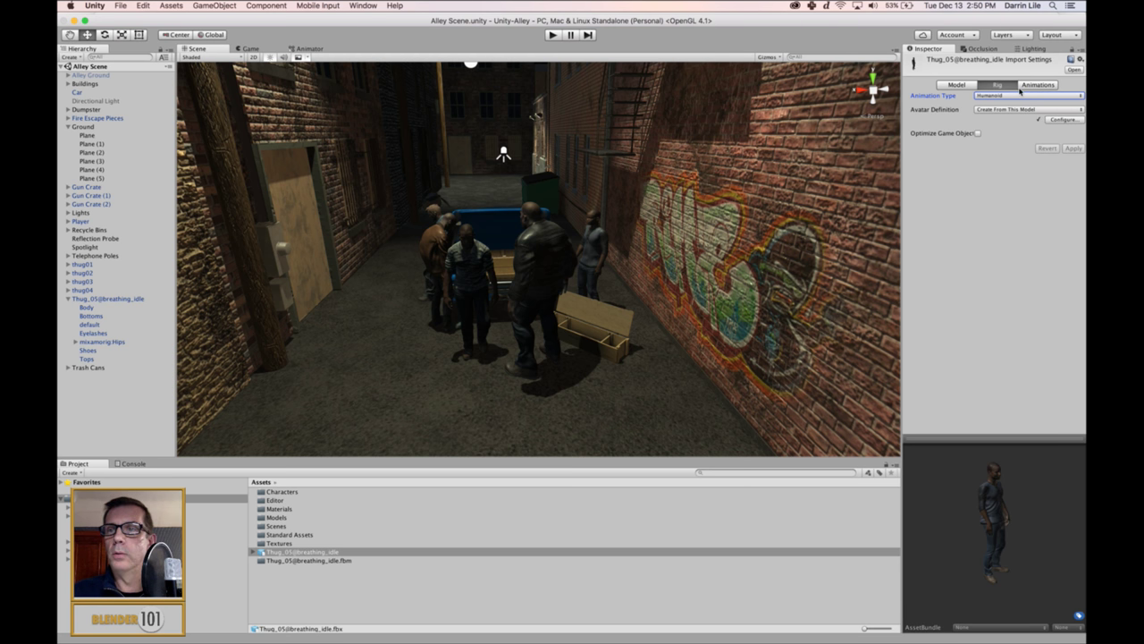
Step: Enable Loop Time on the breathing_idle clip, apply, and preview the idle motion
{"action": "left_click", "coordinate": [1038, 85]}
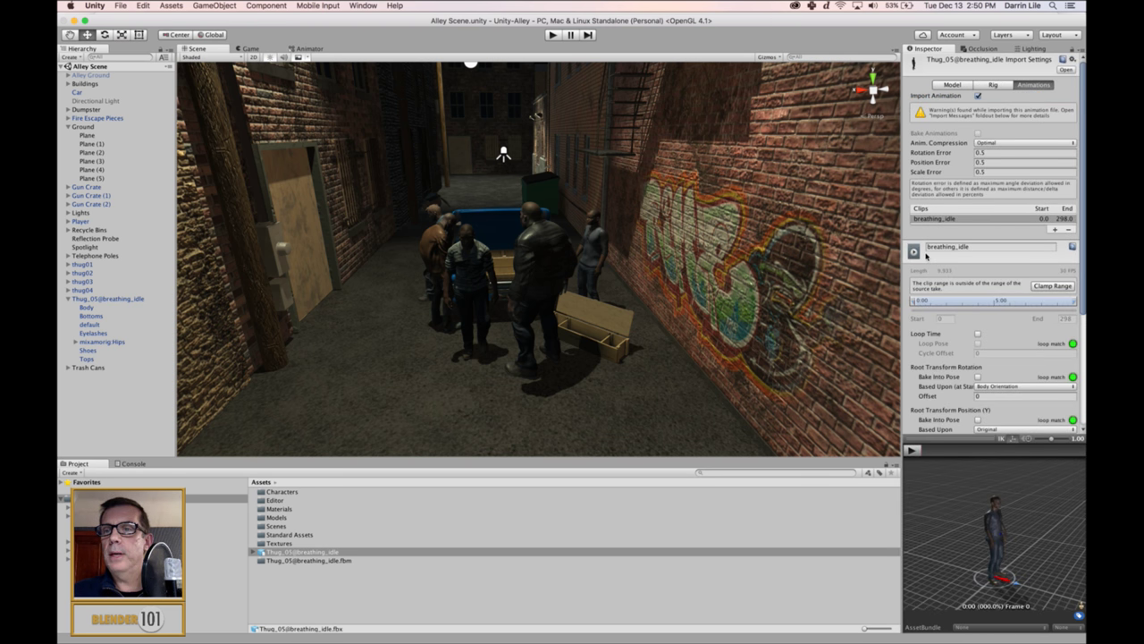
{"action": "left_click", "coordinate": [979, 252]}
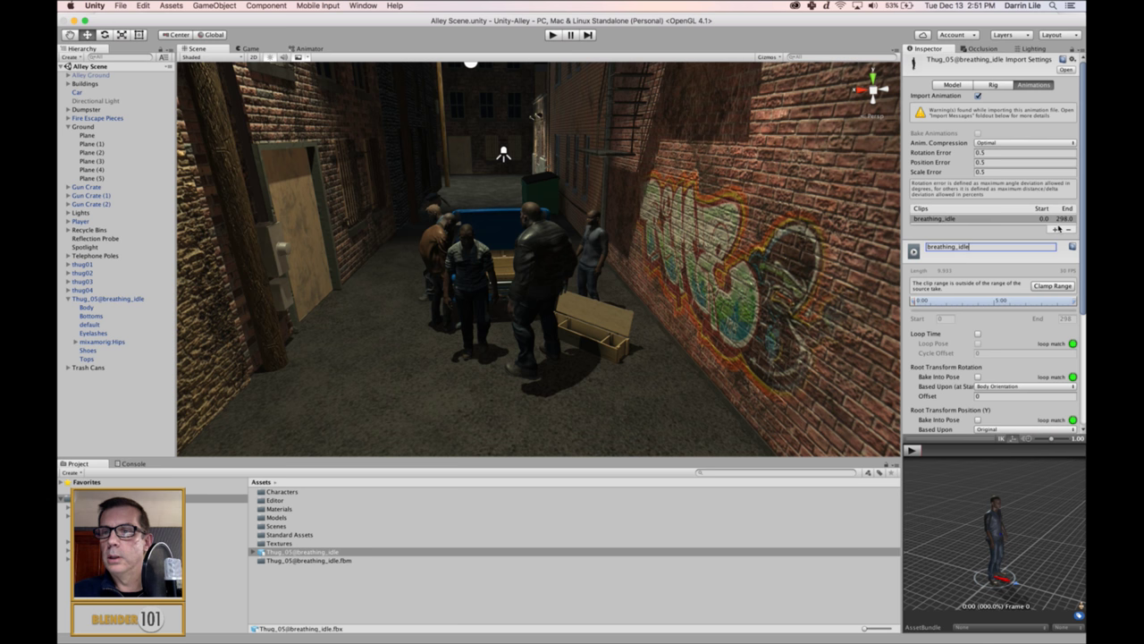
{"action": "scroll", "coordinate": [1061, 318], "scroll_direction": "down", "scroll_amount": 5}
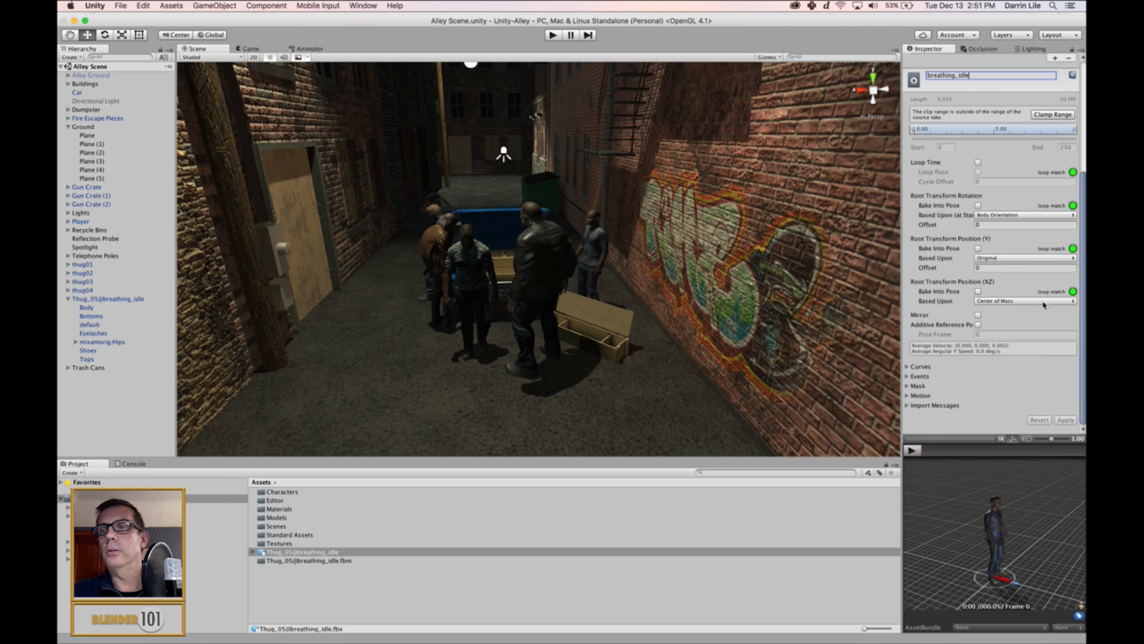
{"action": "left_click", "coordinate": [977, 162]}
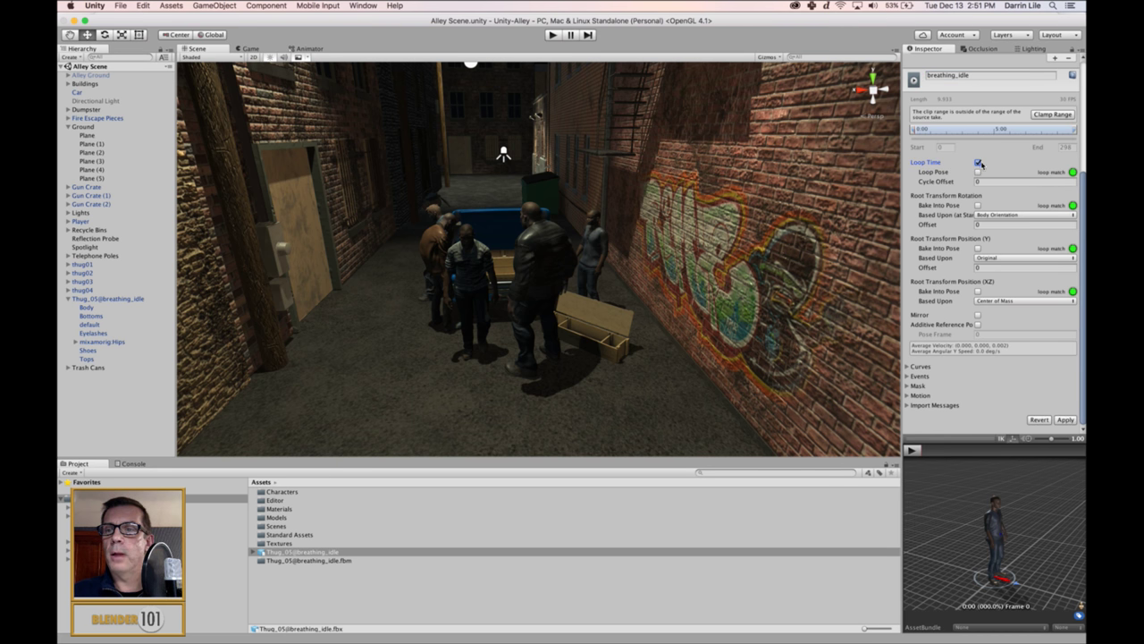
{"action": "left_click", "coordinate": [1065, 419]}
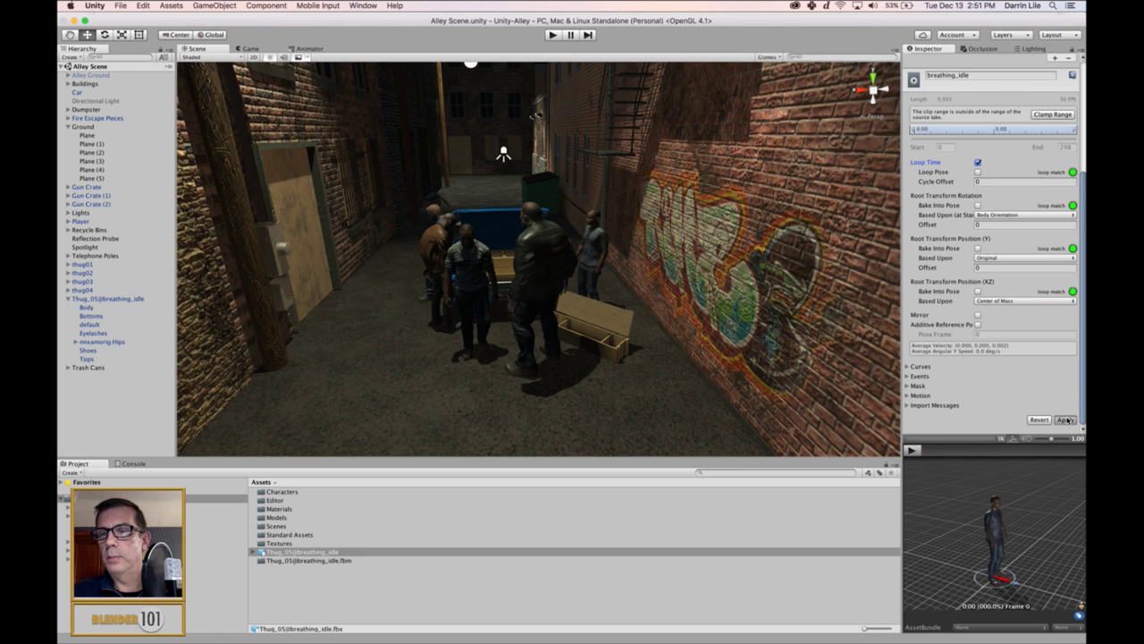
{"action": "left_click", "coordinate": [912, 450]}
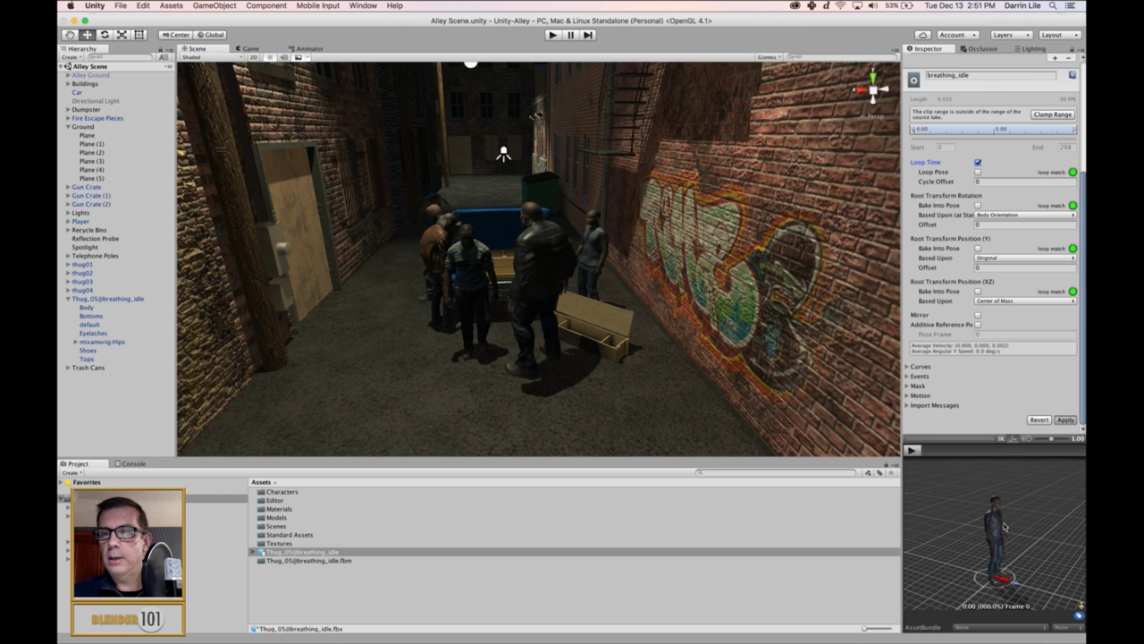
{"action": "left_click_drag", "start_coordinate": [986, 451], "coordinate": [992, 334]}
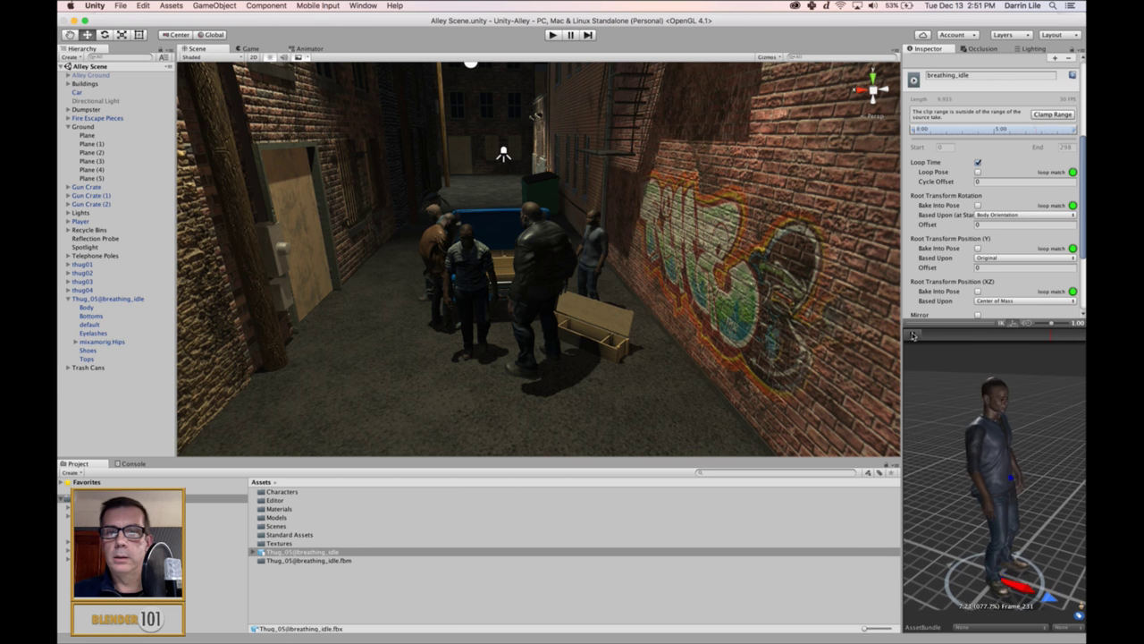
{"action": "left_click_drag", "start_coordinate": [970, 328], "coordinate": [972, 436]}
{"action": "left_click", "coordinate": [590, 251]}
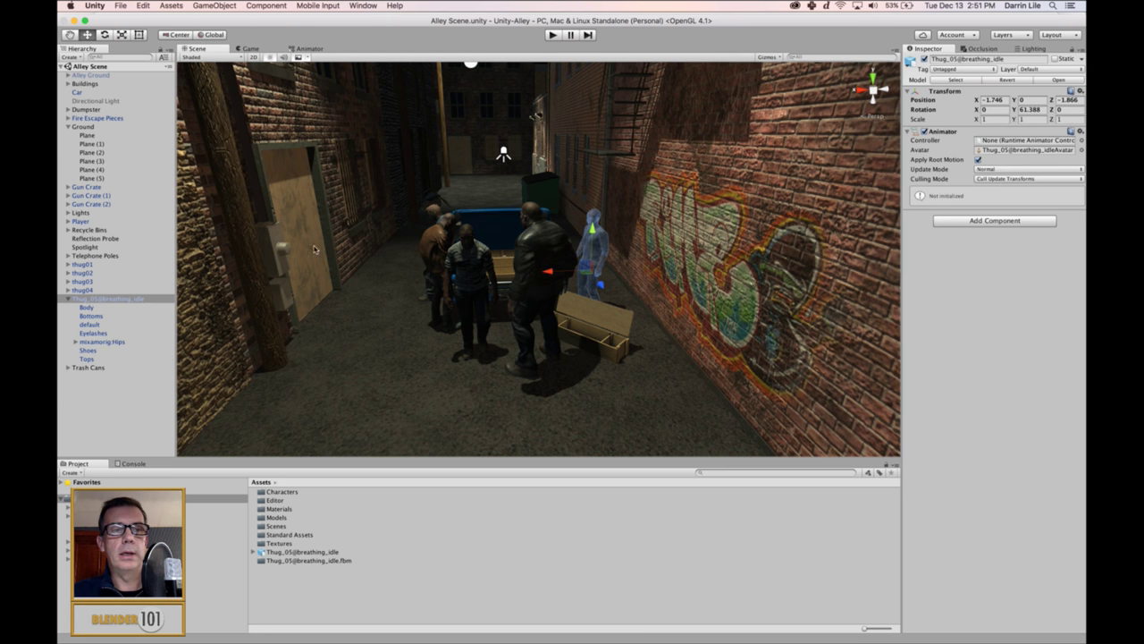
Step: Create a new Animator Controller in Assets named 'Thug 05 Animator Controller'
{"action": "left_click", "coordinate": [66, 301]}
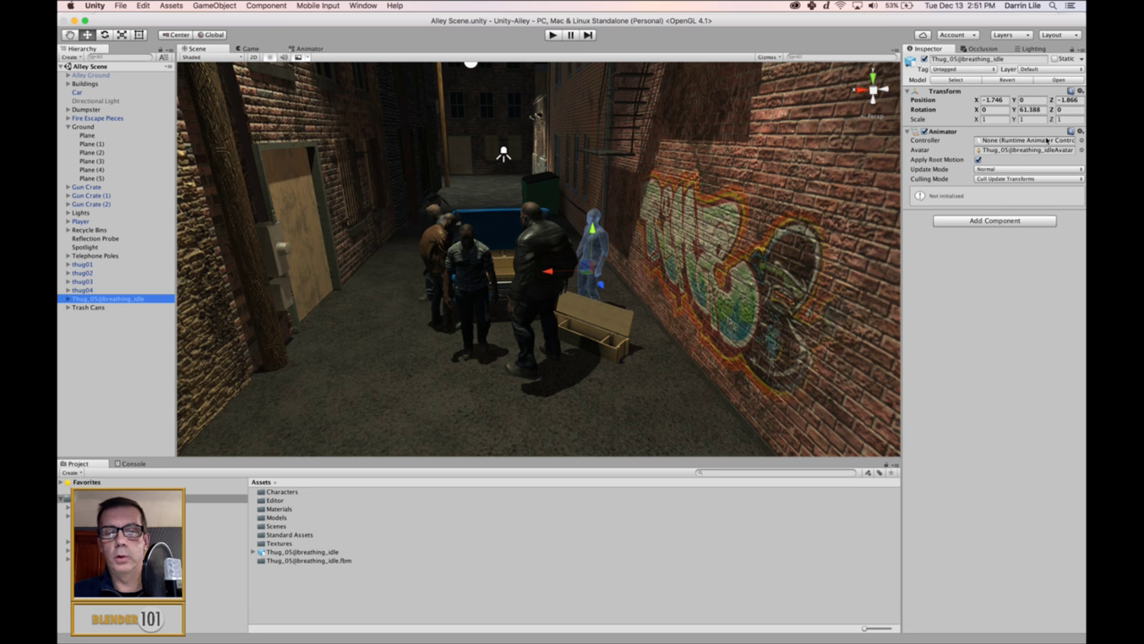
{"action": "left_click", "coordinate": [421, 585]}
{"action": "right_click", "coordinate": [422, 584]}
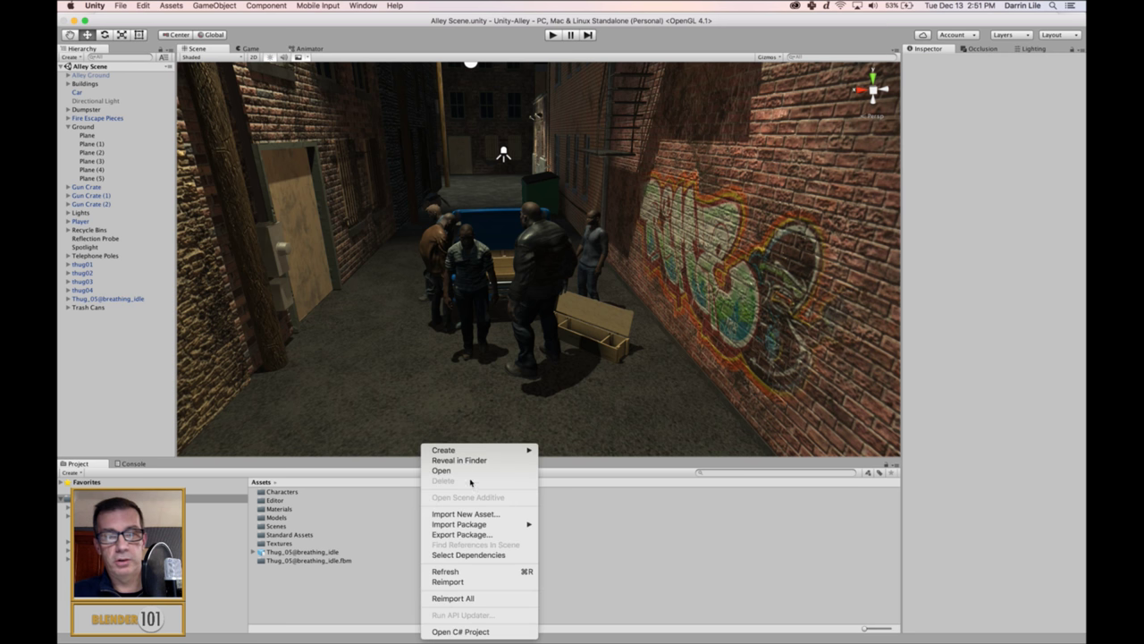
{"action": "mouse_move", "coordinate": [480, 449]}
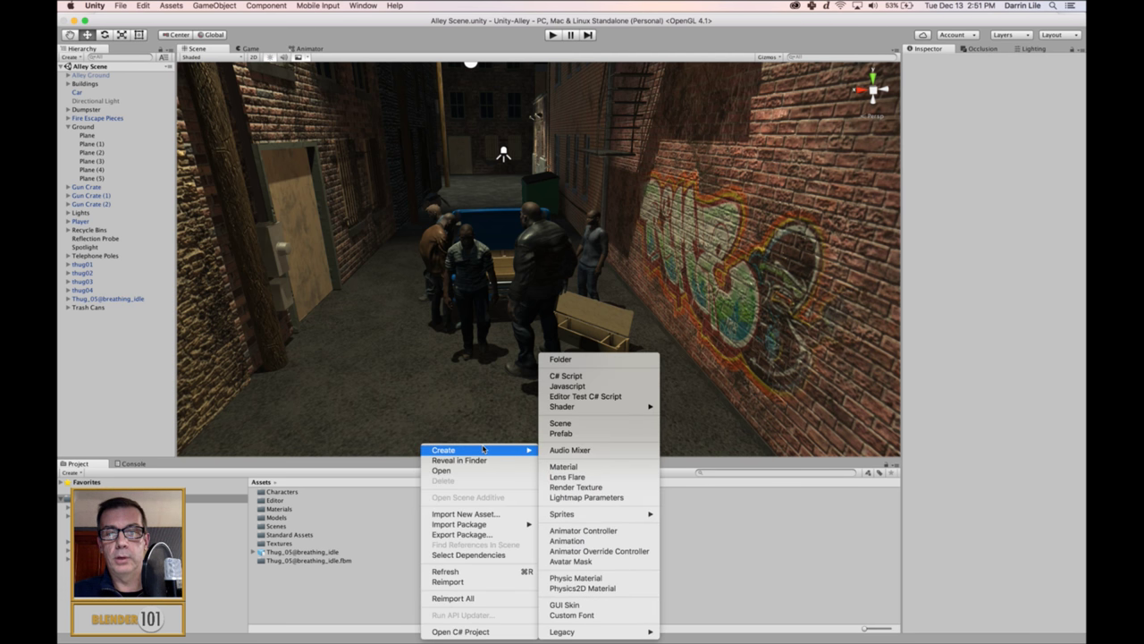
{"action": "left_click", "coordinate": [615, 535]}
{"action": "type", "text": "Thug 05 A"}
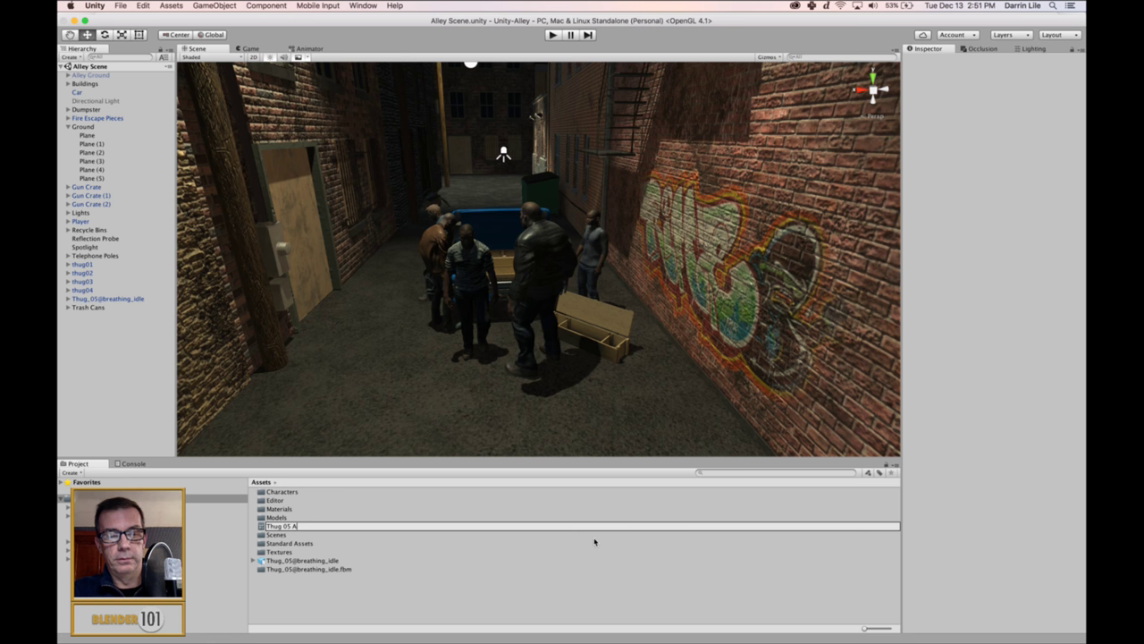
{"action": "type", "text": "nimator"}
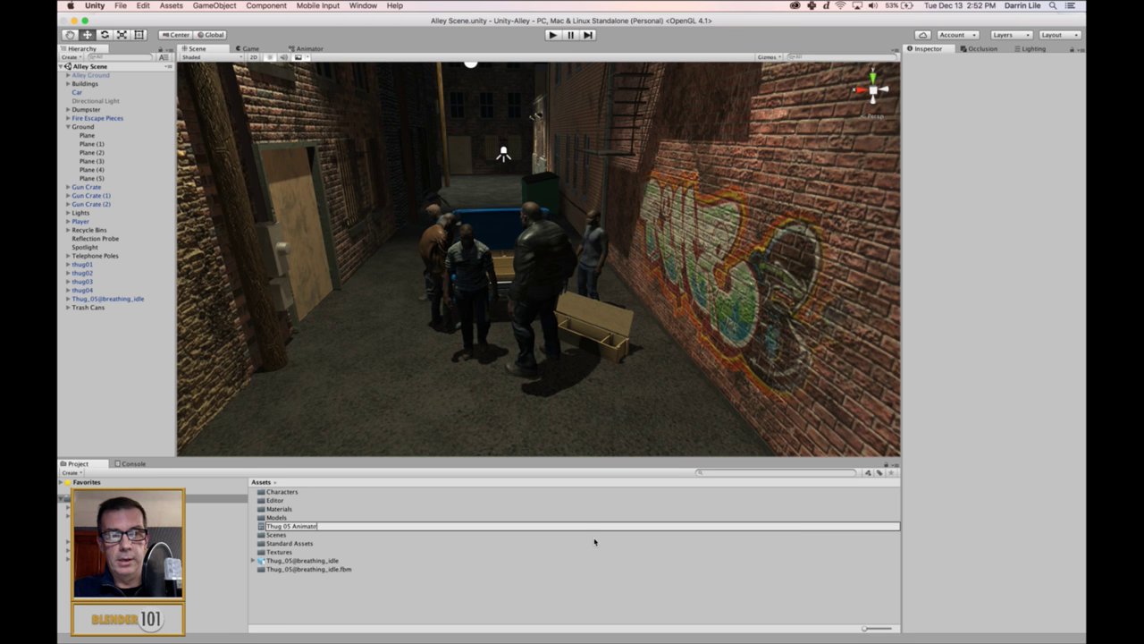
{"action": "type", "text": " Controller"}
{"action": "key", "text": "Return"}
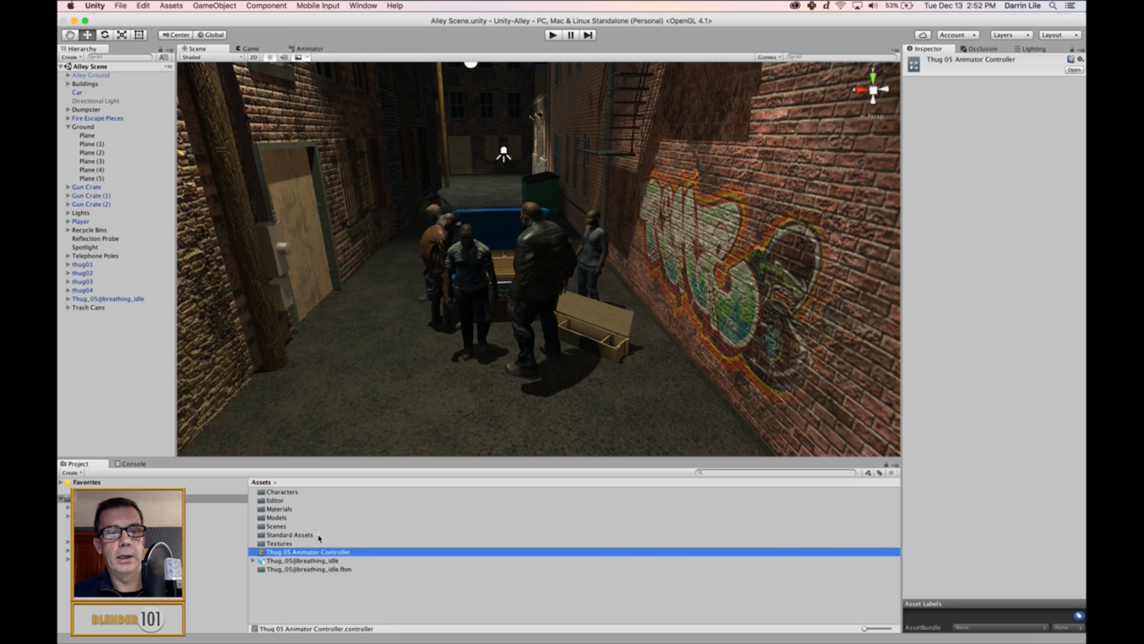
Step: Assign the new controller to Thug_05's Animator and open its Base Layer graph
{"action": "left_click", "coordinate": [95, 299]}
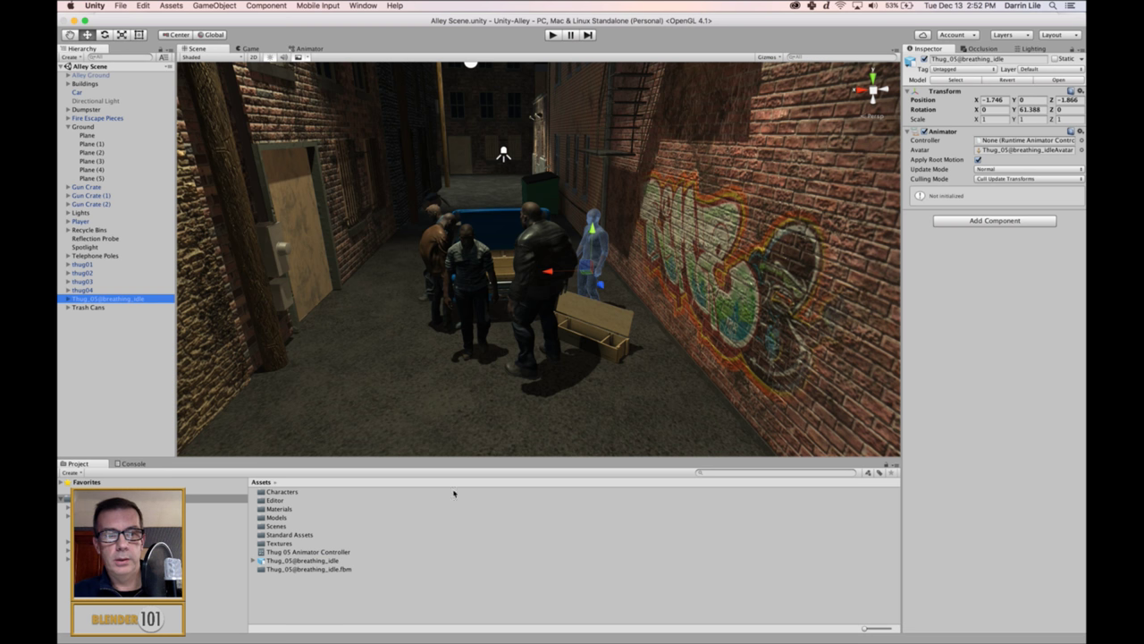
{"action": "left_click_drag", "start_coordinate": [261, 552], "coordinate": [937, 213]}
{"action": "left_click_drag", "start_coordinate": [1005, 143], "coordinate": [1006, 138]}
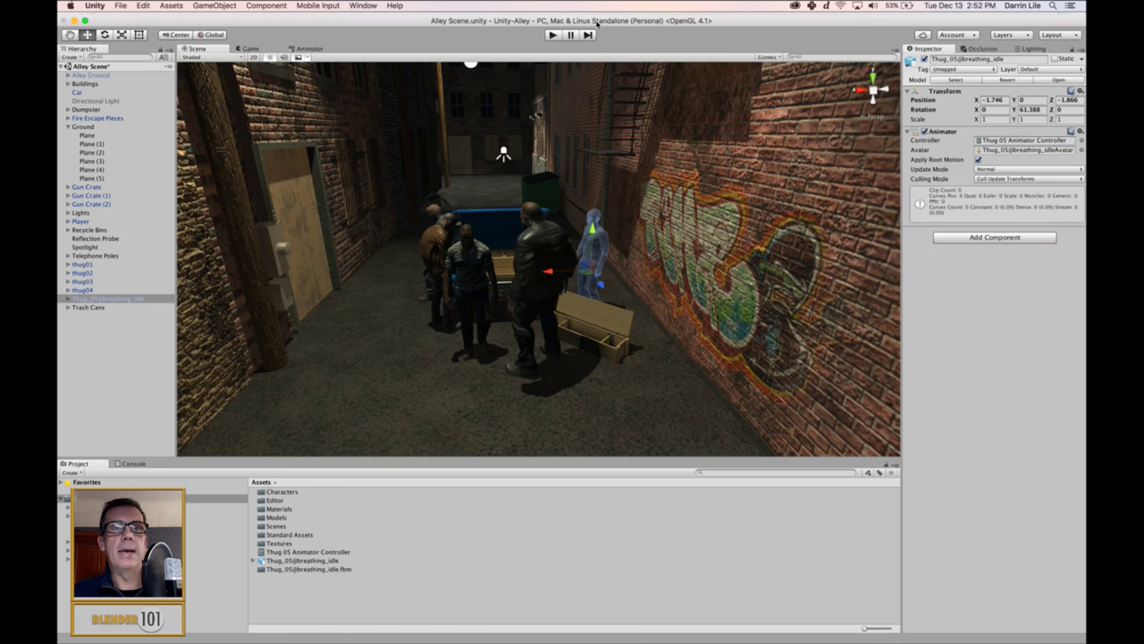
{"action": "left_click", "coordinate": [308, 50]}
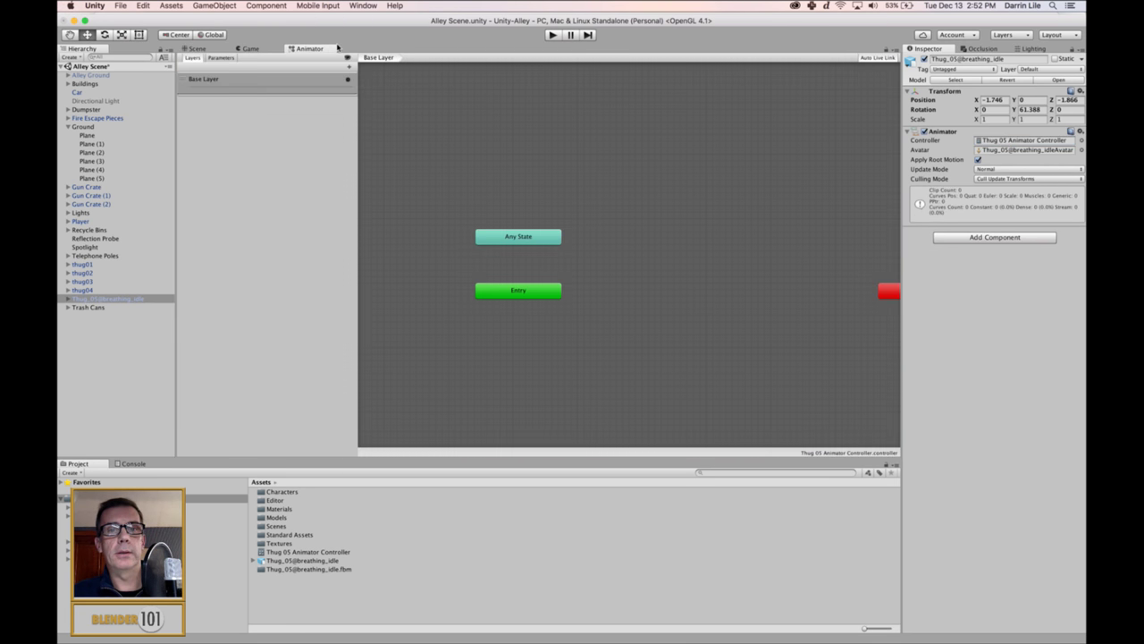
Step: Move the Exit node into the graph and expand the Thug_05 model asset's clips
{"action": "left_click_drag", "start_coordinate": [890, 291], "coordinate": [641, 297]}
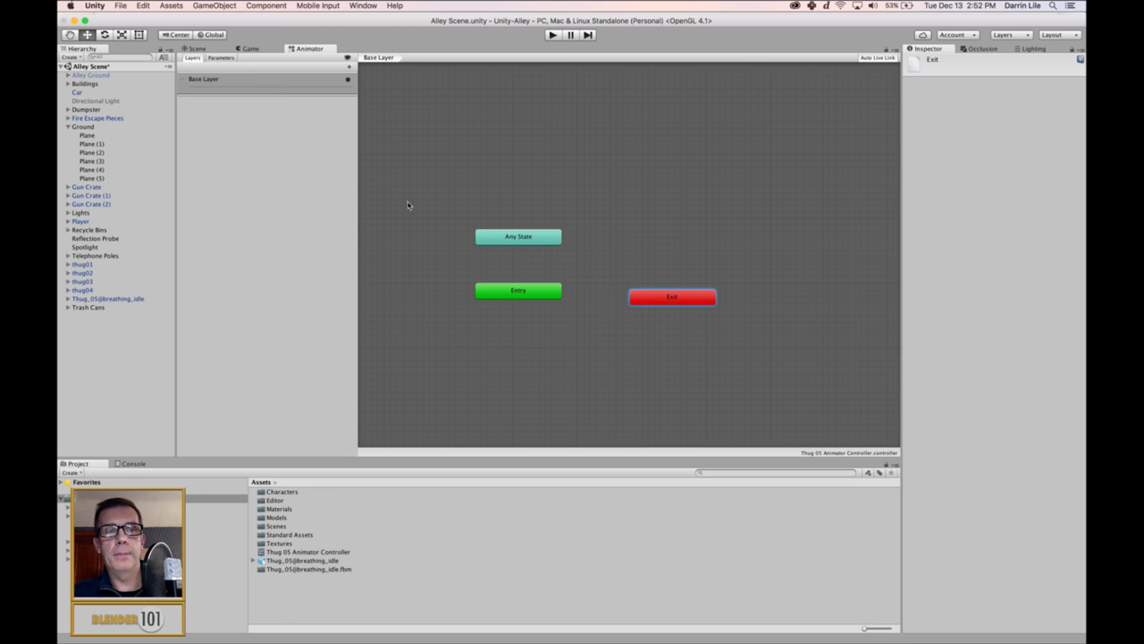
{"action": "left_click", "coordinate": [96, 299]}
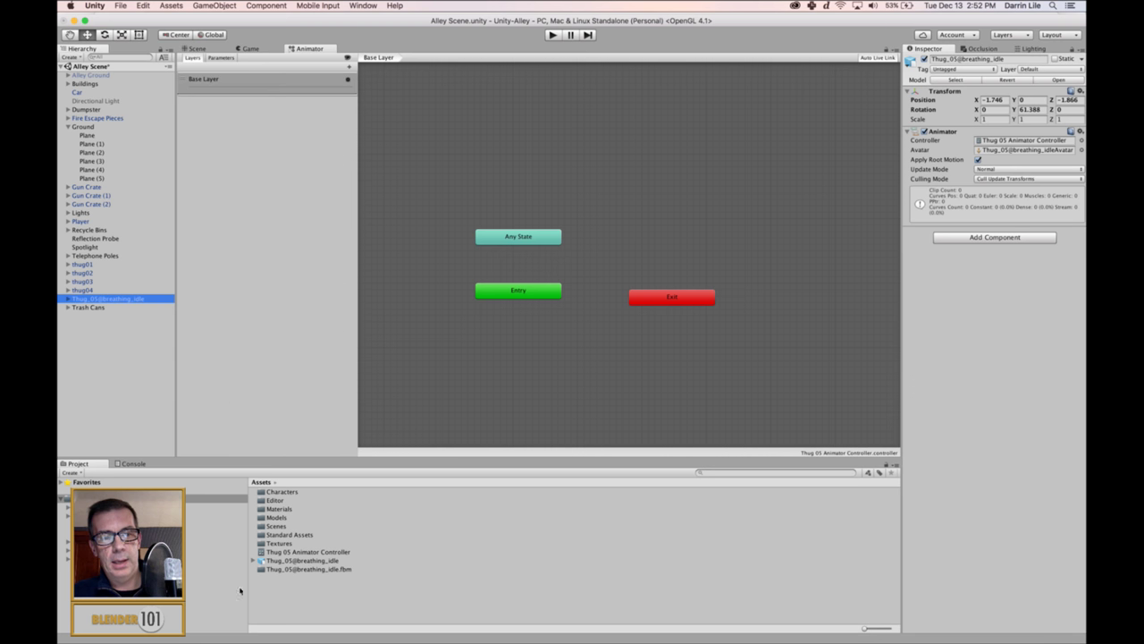
{"action": "left_click", "coordinate": [253, 560]}
{"action": "scroll", "coordinate": [434, 566], "scroll_direction": "down", "scroll_amount": 1}
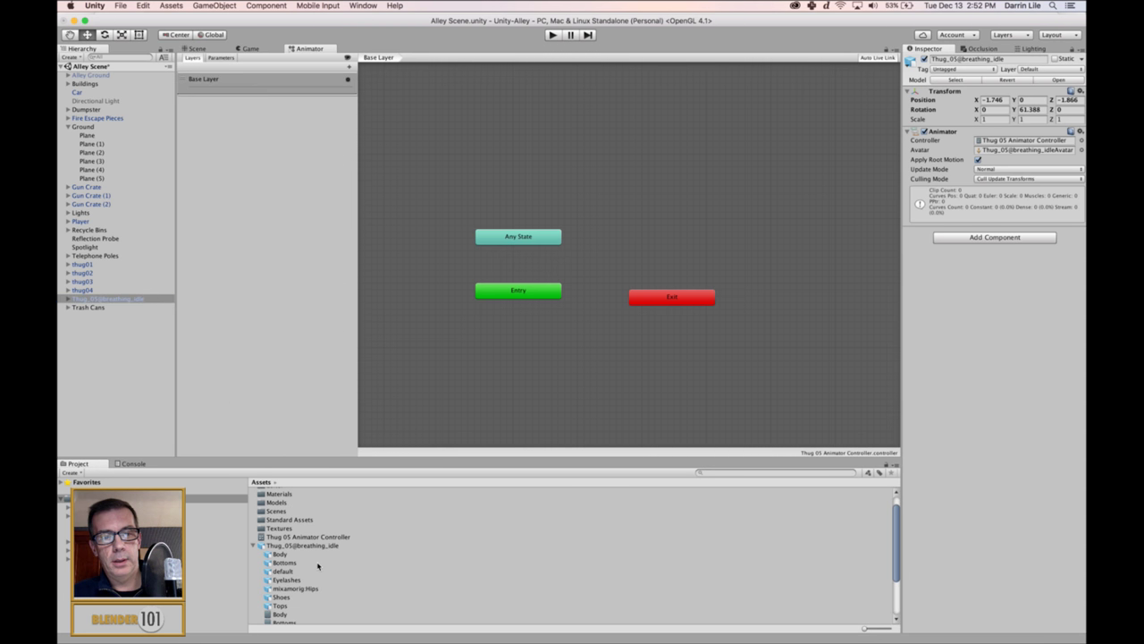
{"action": "scroll", "coordinate": [318, 565], "scroll_direction": "down", "scroll_amount": 3}
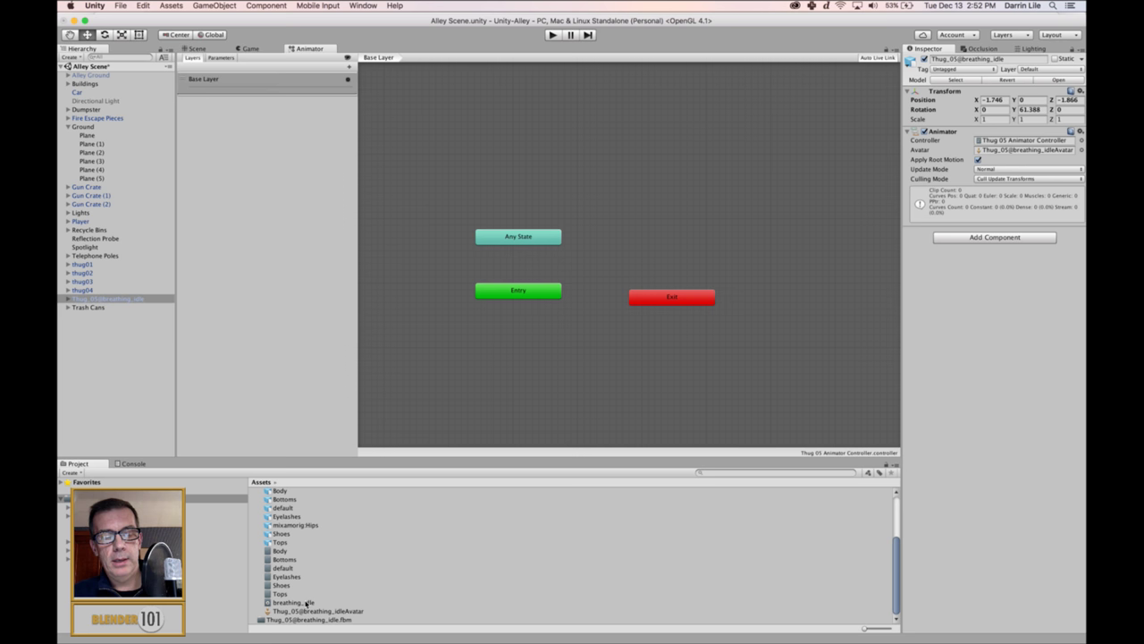
Step: Add breathing_idle as the default Animator state and return to the Scene view
{"action": "left_click", "coordinate": [307, 603]}
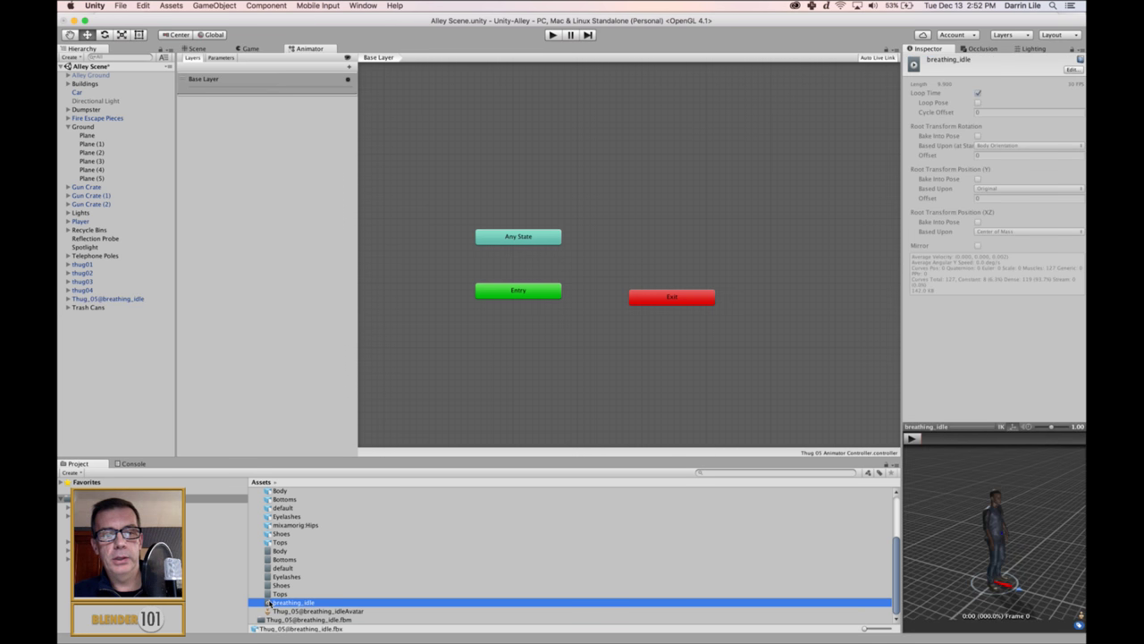
{"action": "left_click_drag", "start_coordinate": [267, 604], "coordinate": [645, 223]}
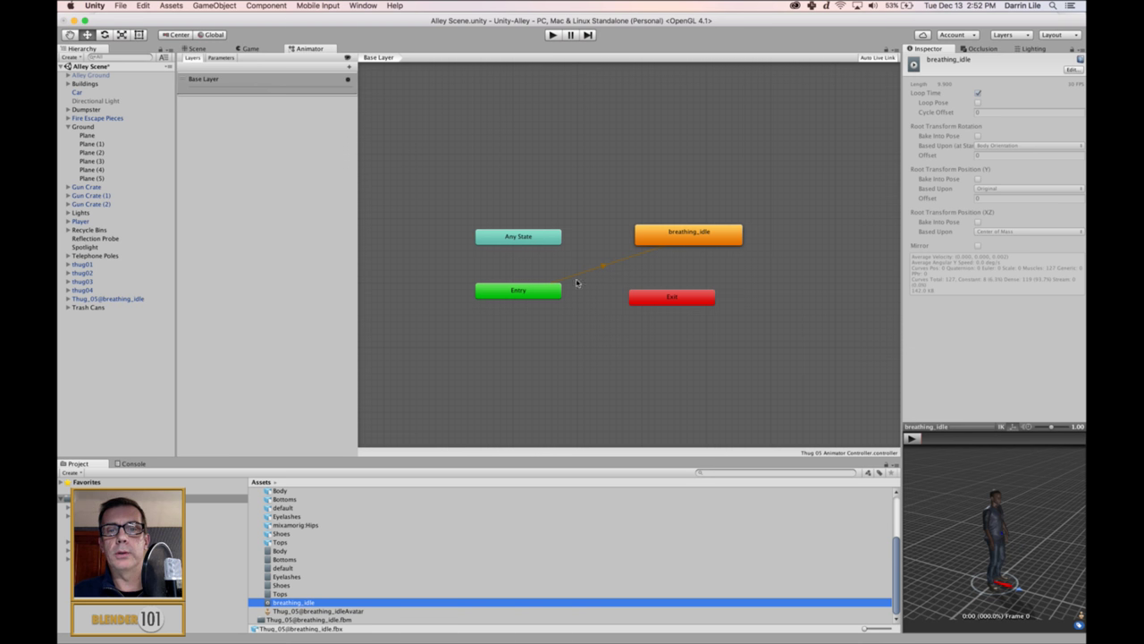
{"action": "left_click", "coordinate": [696, 239]}
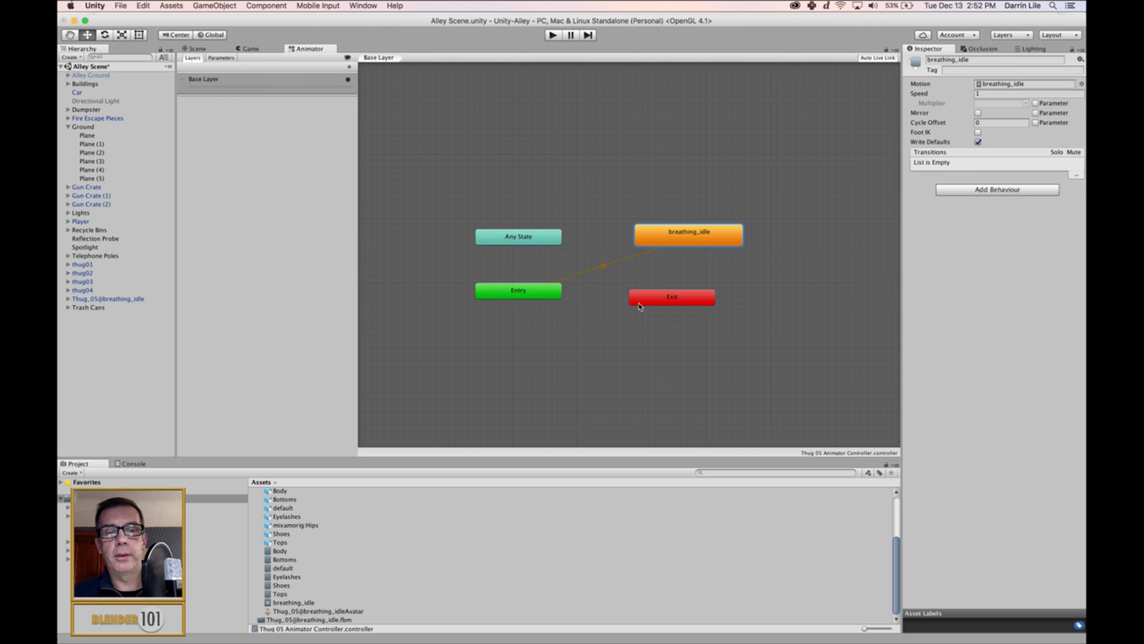
{"action": "left_click", "coordinate": [196, 49]}
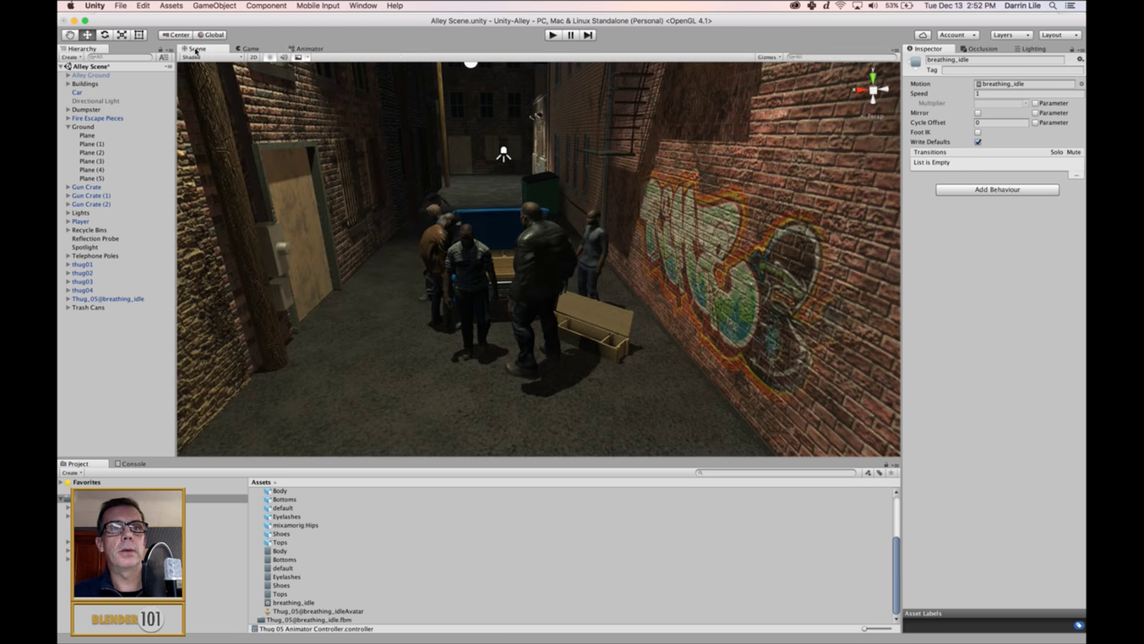
Step: Test the breathing idle in Play mode, then stop and orbit toward the thugs
{"action": "left_click", "coordinate": [553, 34]}
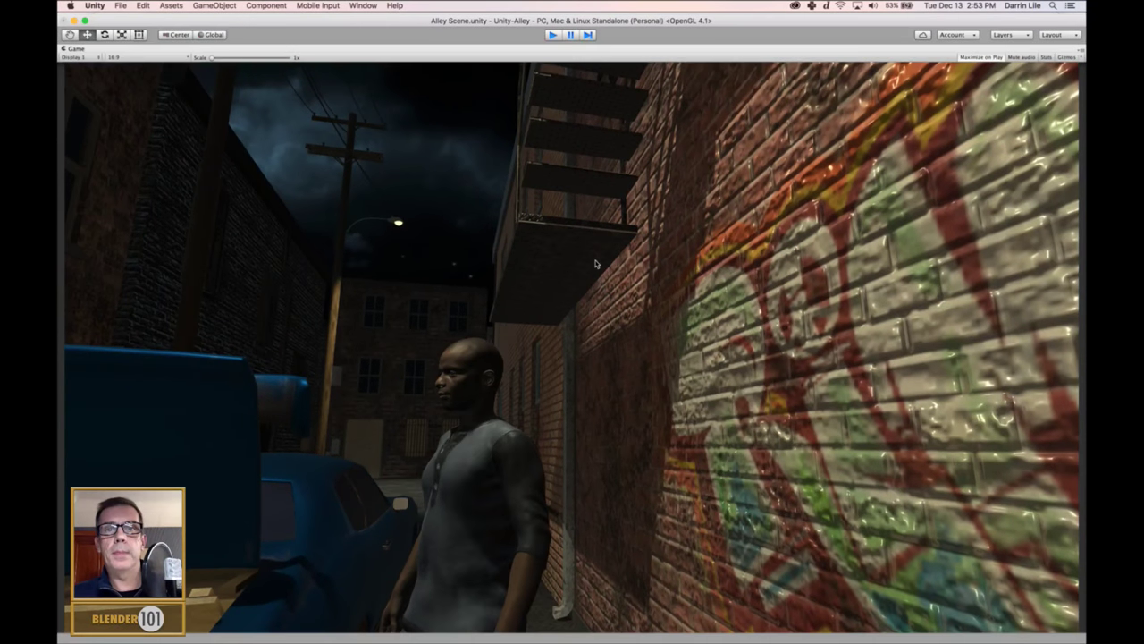
{"action": "key", "text": "super+p"}
{"action": "left_click_drag", "start_coordinate": [567, 286], "coordinate": [624, 300], "text": "alt"}
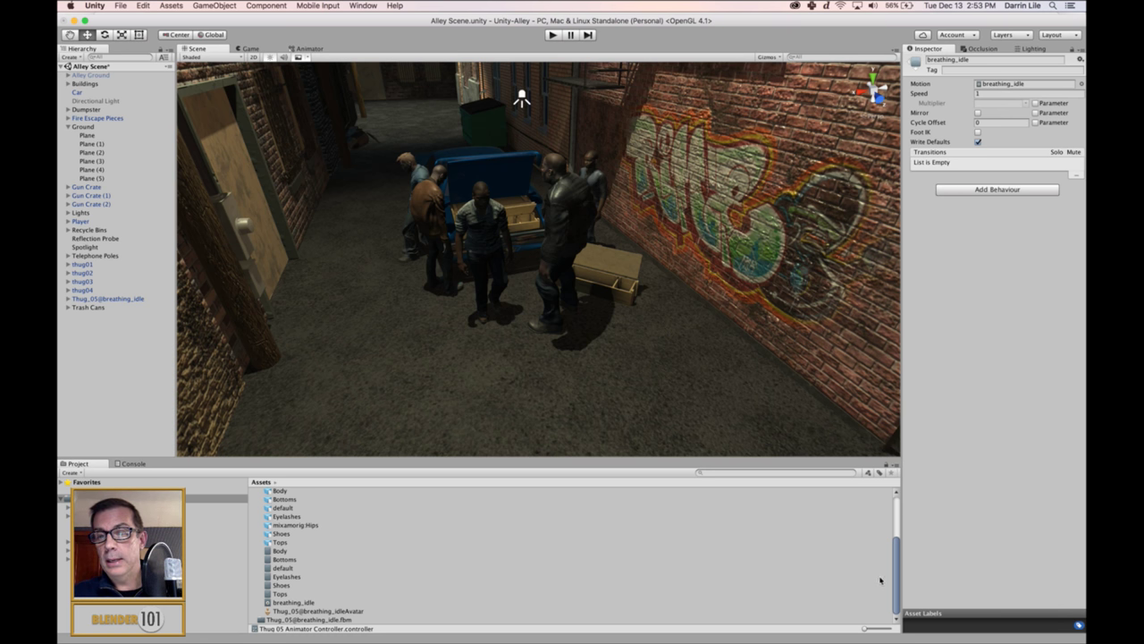
Step: Collapse the Thug_05@breathing_idle asset's contents and switch to Fuse
{"action": "left_click_drag", "start_coordinate": [896, 574], "coordinate": [906, 525]}
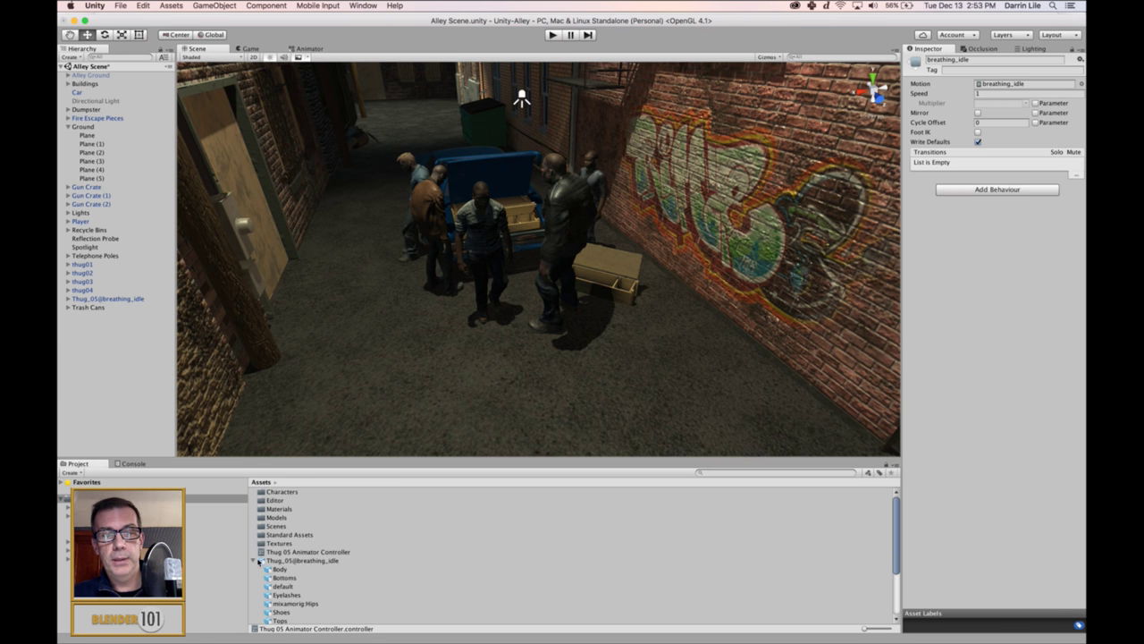
{"action": "left_click", "coordinate": [254, 561]}
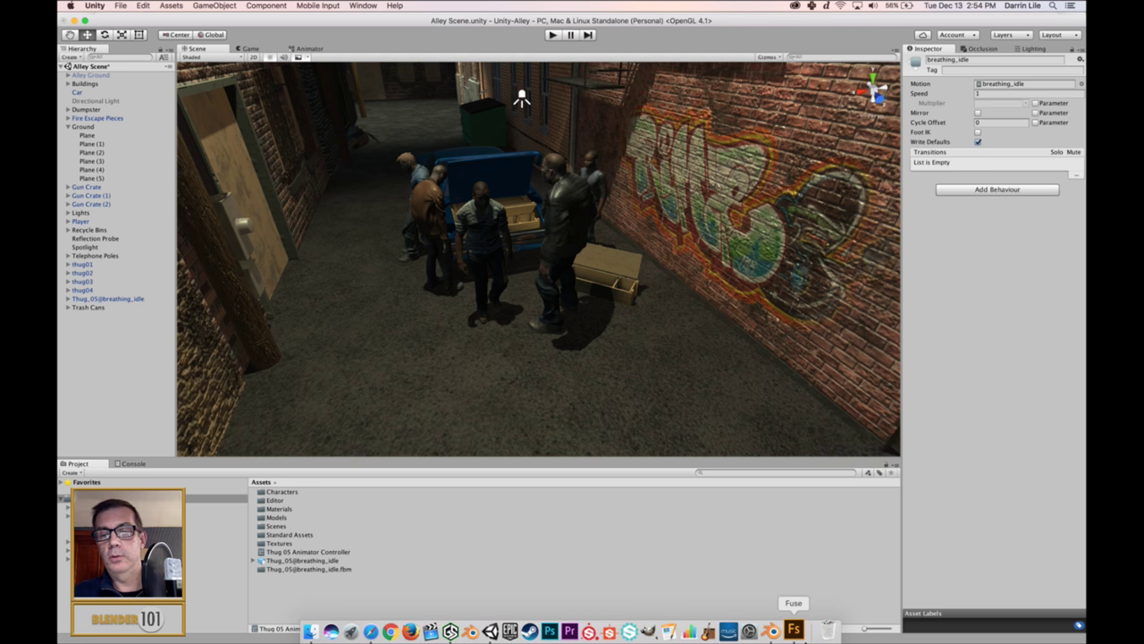
{"action": "left_click", "coordinate": [795, 630]}
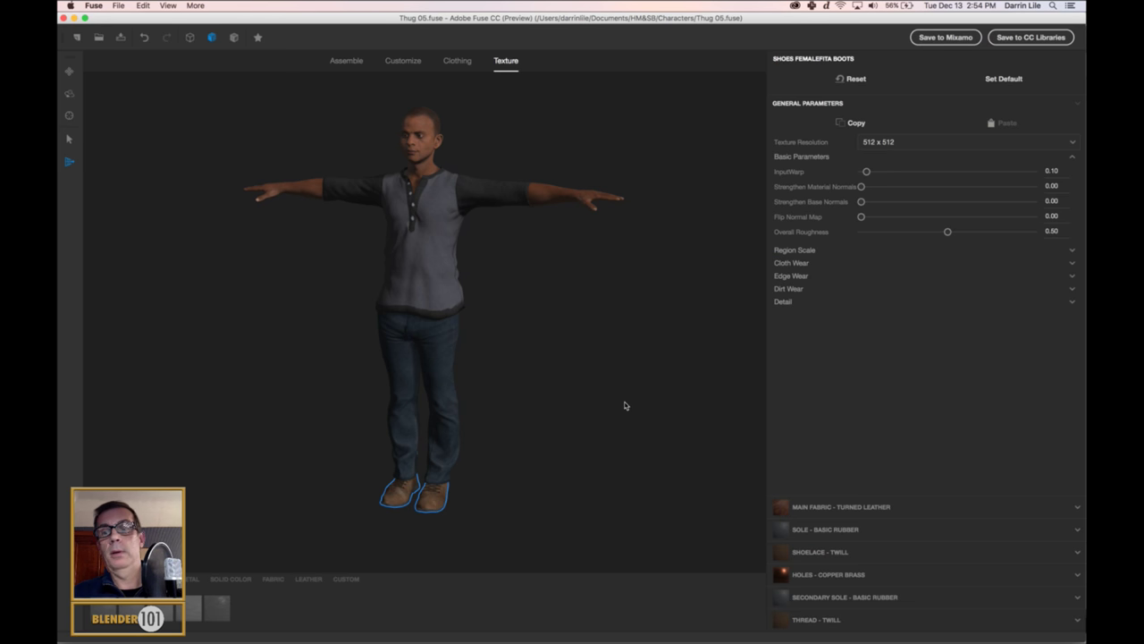
Step: Bring up Thug 05's Assemble then Customize stages in Fuse, then switch to Blender
{"action": "left_click", "coordinate": [343, 61]}
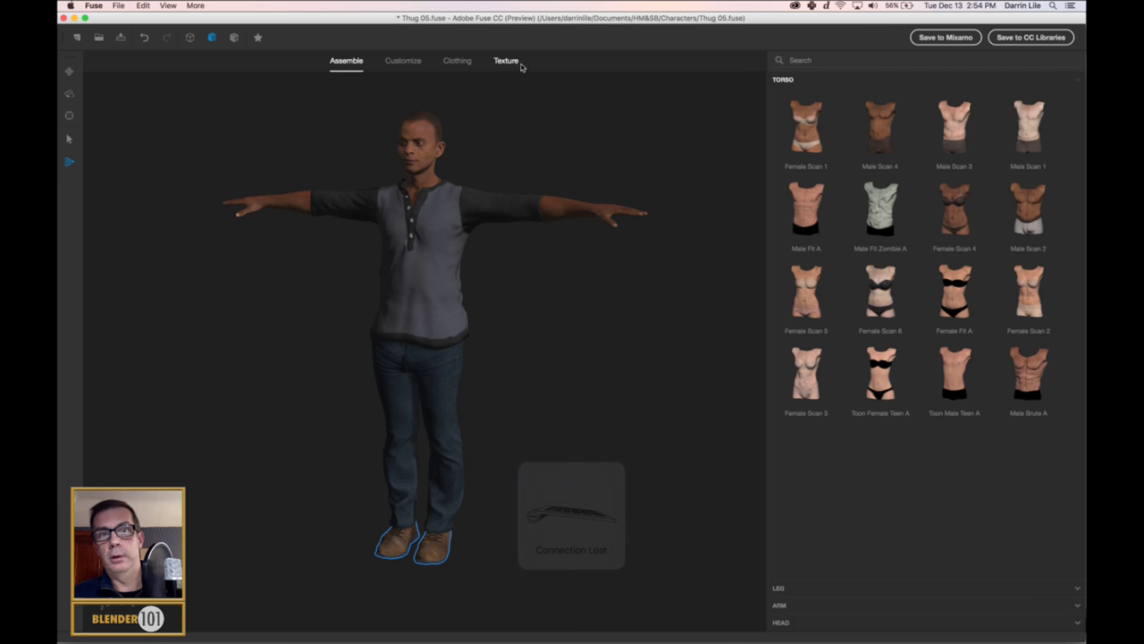
{"action": "left_click", "coordinate": [408, 68]}
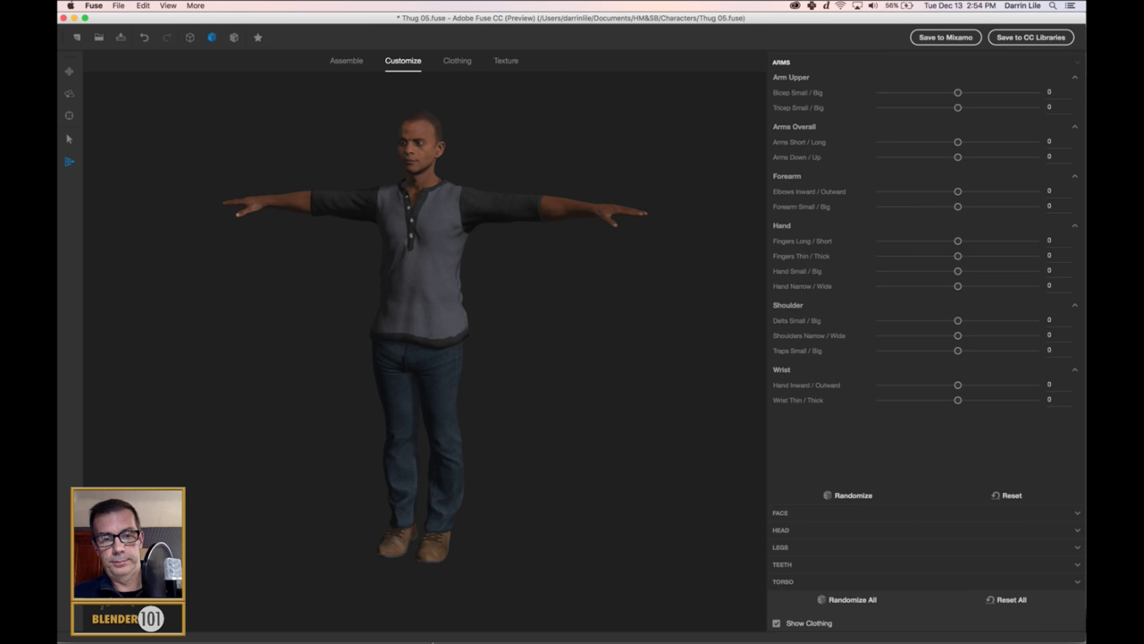
{"action": "mouse_move", "coordinate": [439, 632]}
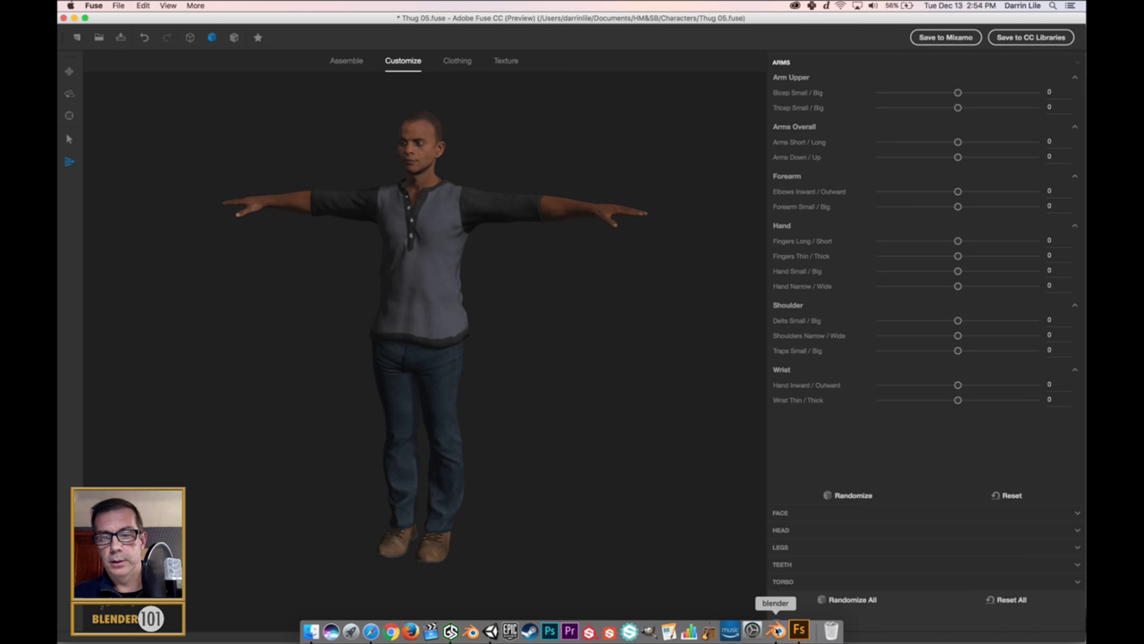
{"action": "left_click", "coordinate": [776, 631]}
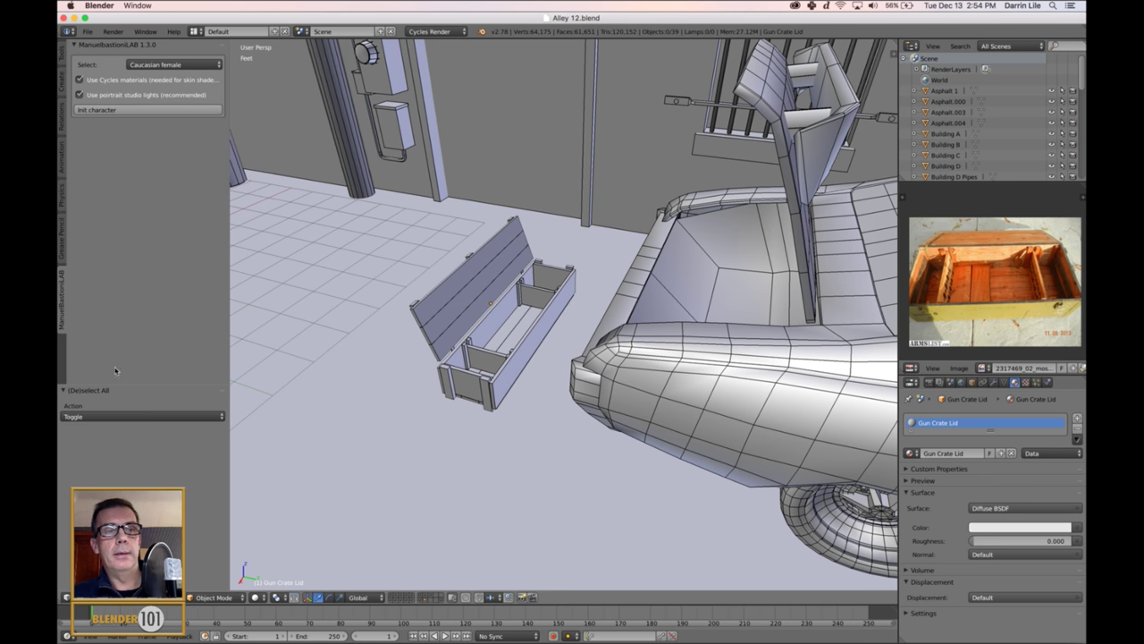
Step: Open Blender's Add-ons preferences, enlarge the window, and show ManuelbastioniLAB 1.3.0 details via 'man'
{"action": "left_click", "coordinate": [87, 32]}
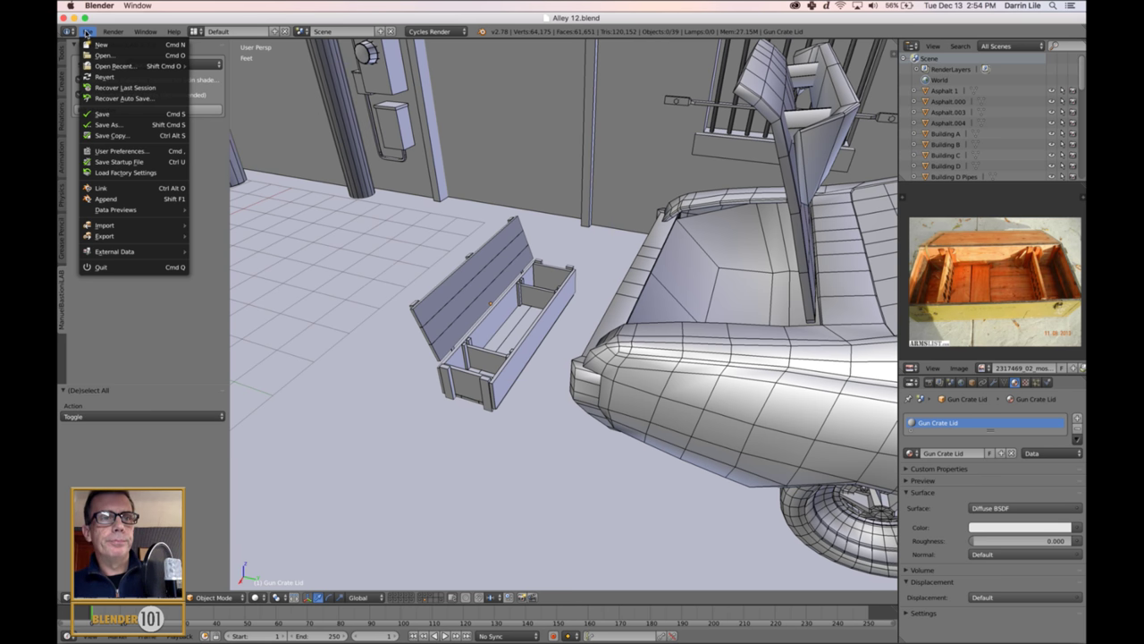
{"action": "left_click", "coordinate": [124, 152]}
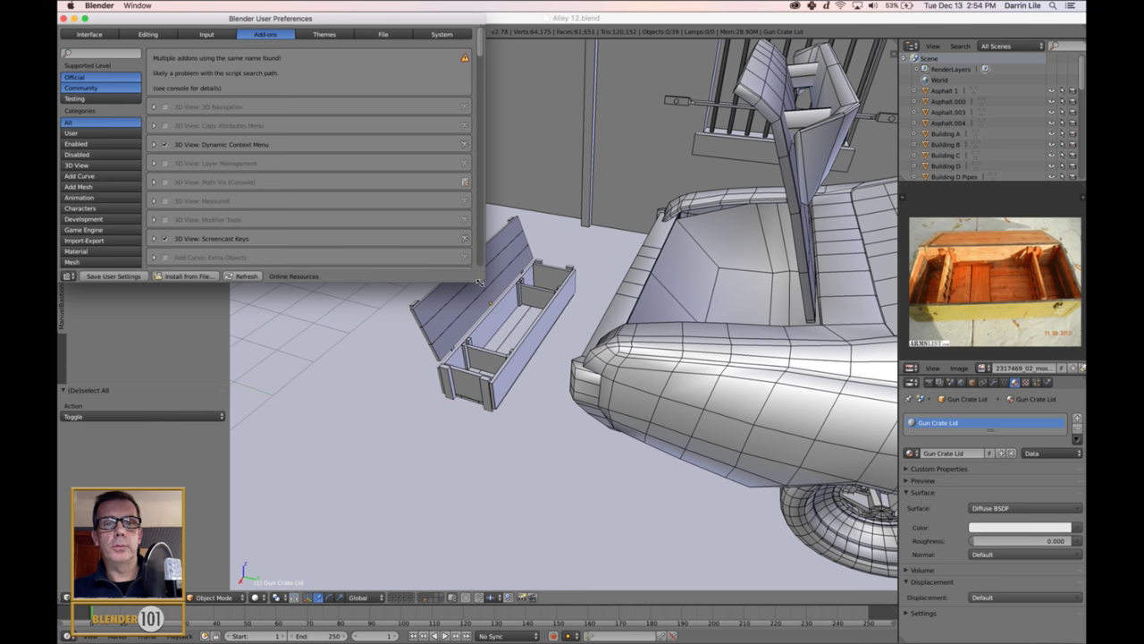
{"action": "left_click_drag", "start_coordinate": [490, 286], "coordinate": [679, 452]}
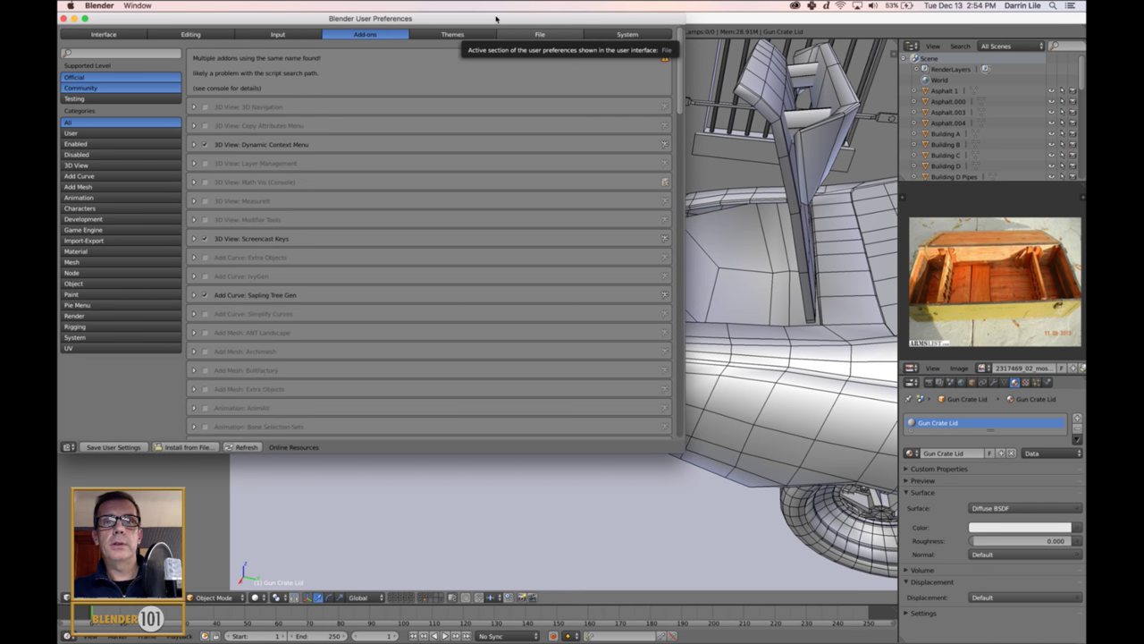
{"action": "left_click_drag", "start_coordinate": [489, 18], "coordinate": [578, 4]}
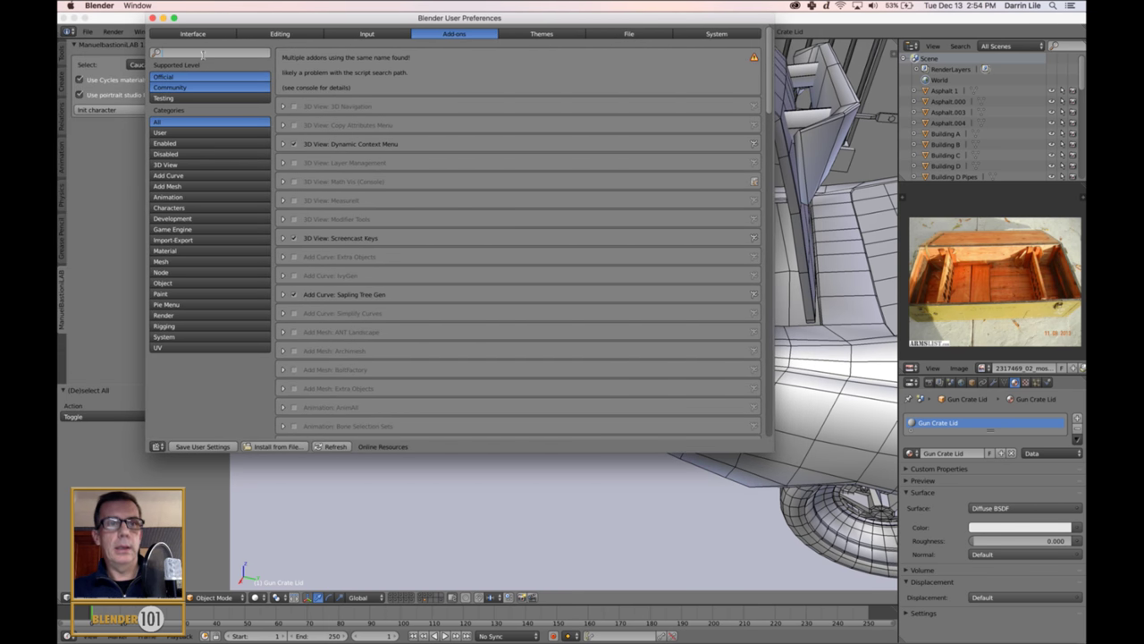
{"action": "type", "text": "man"}
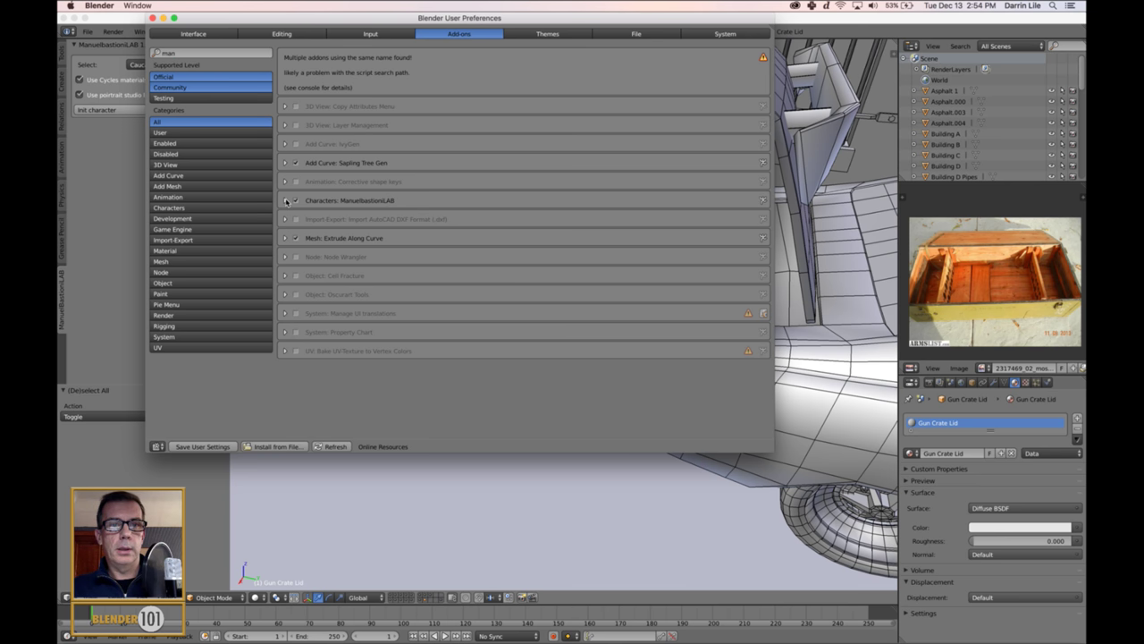
{"action": "left_click", "coordinate": [286, 201]}
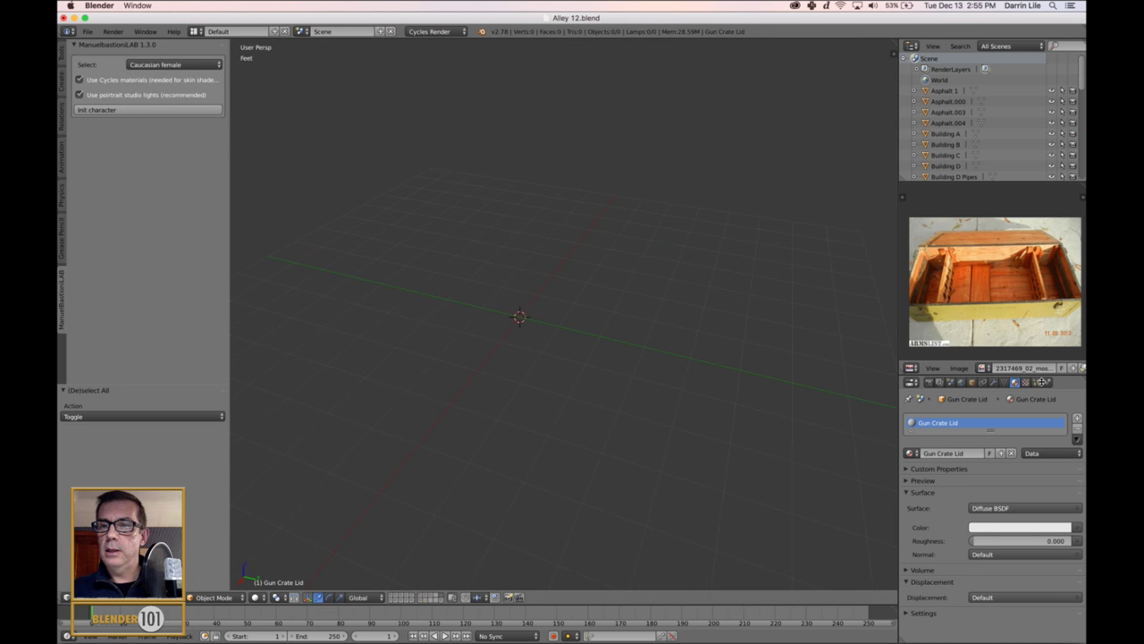
Step: Join the crate photo area into the Properties area
{"action": "left_click_drag", "start_coordinate": [1015, 338], "coordinate": [1014, 335]}
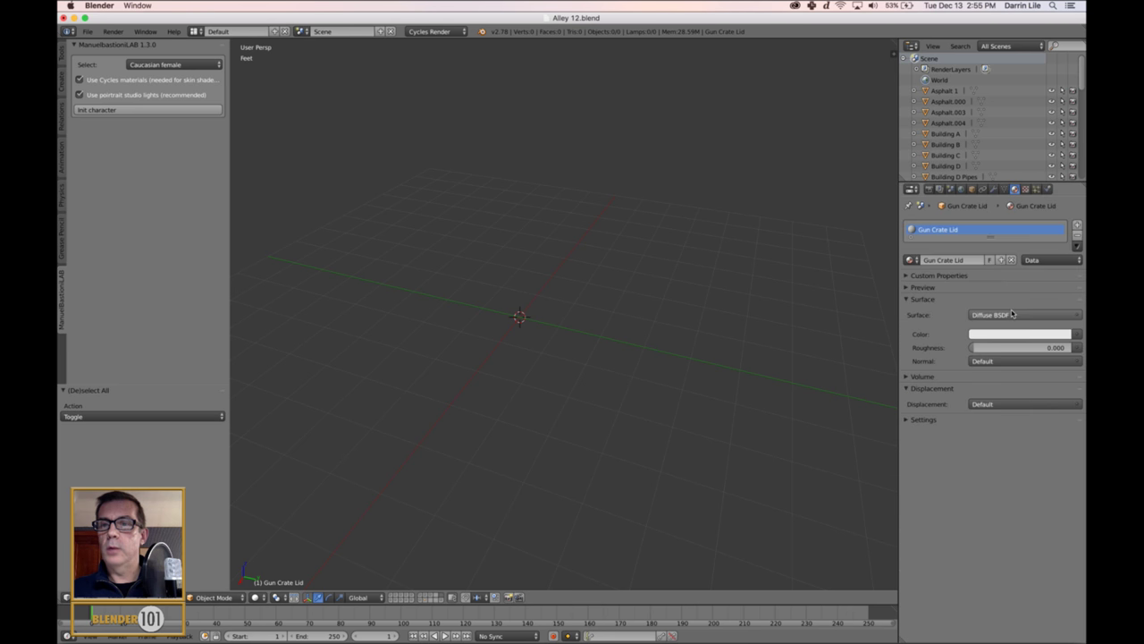
{"action": "key", "text": "ctrl+u"}
{"action": "left_click", "coordinate": [562, 323]}
Step: Save the scene as Alley 13.blend
{"action": "key", "text": "ctrl+shift+s"}
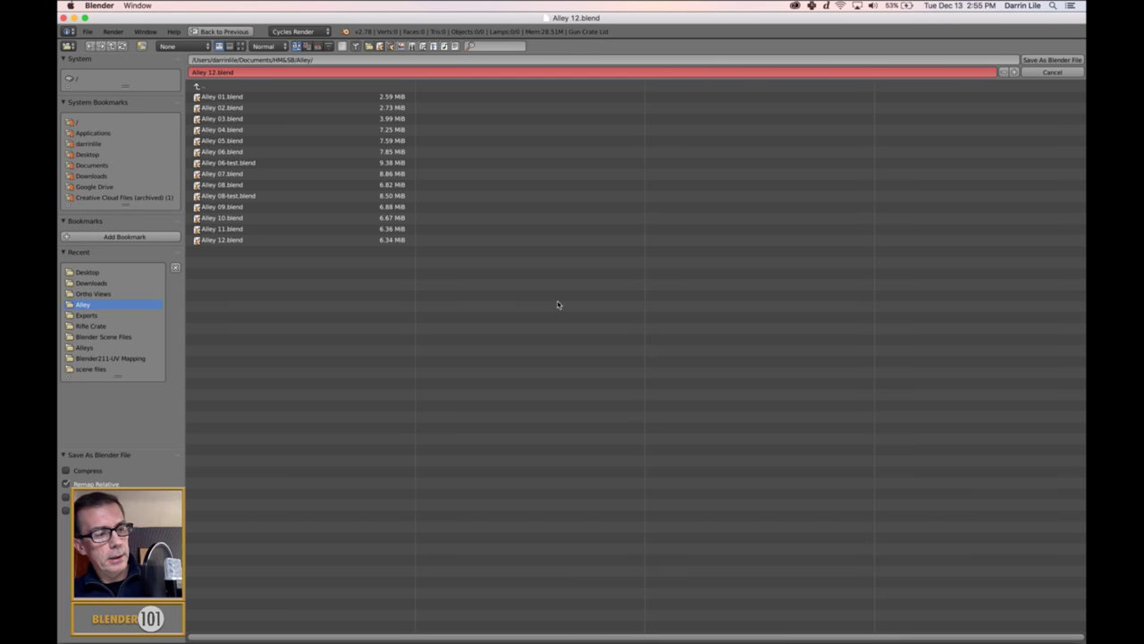
{"action": "key", "text": "KP_Add"}
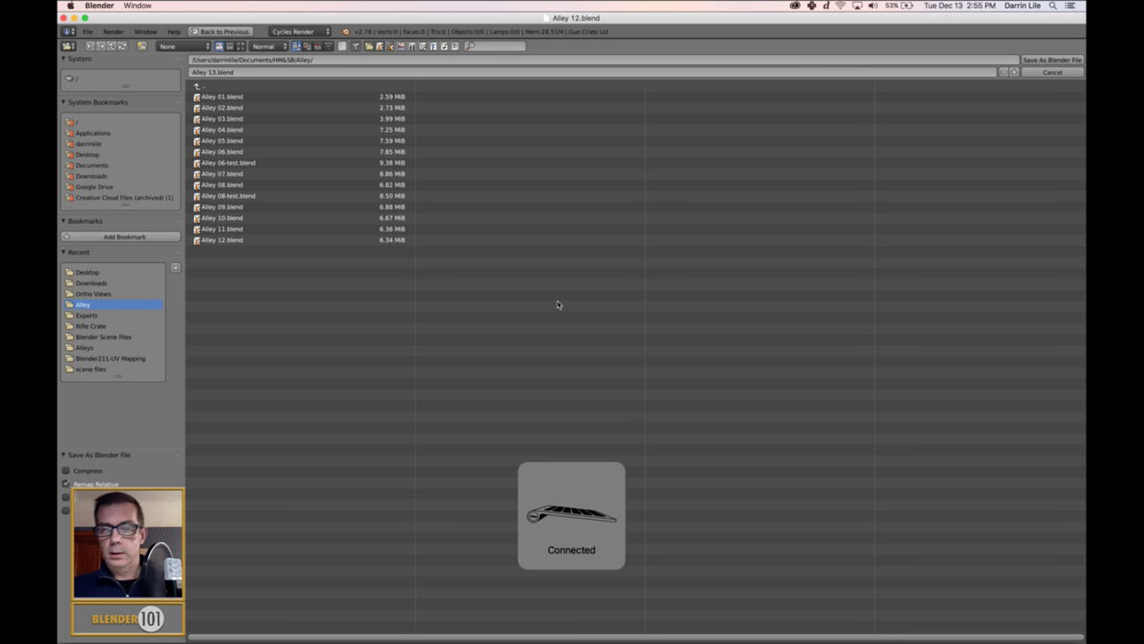
{"action": "key", "text": "Return"}
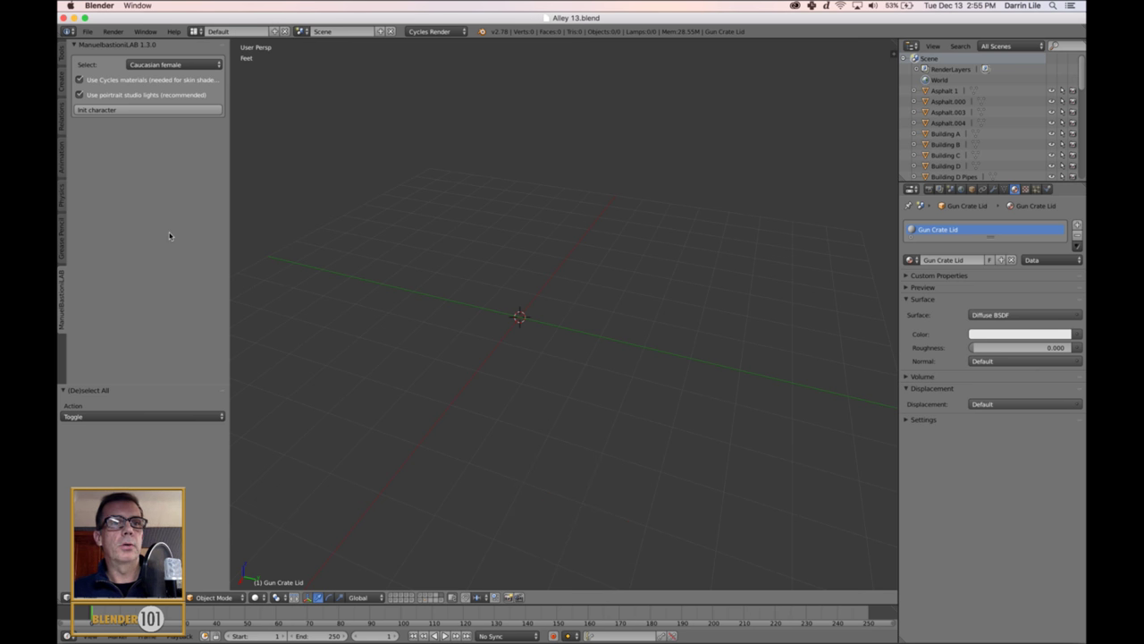
Step: Choose Afro female as the ManuelbastioniLAB character type
{"action": "left_click", "coordinate": [159, 65]}
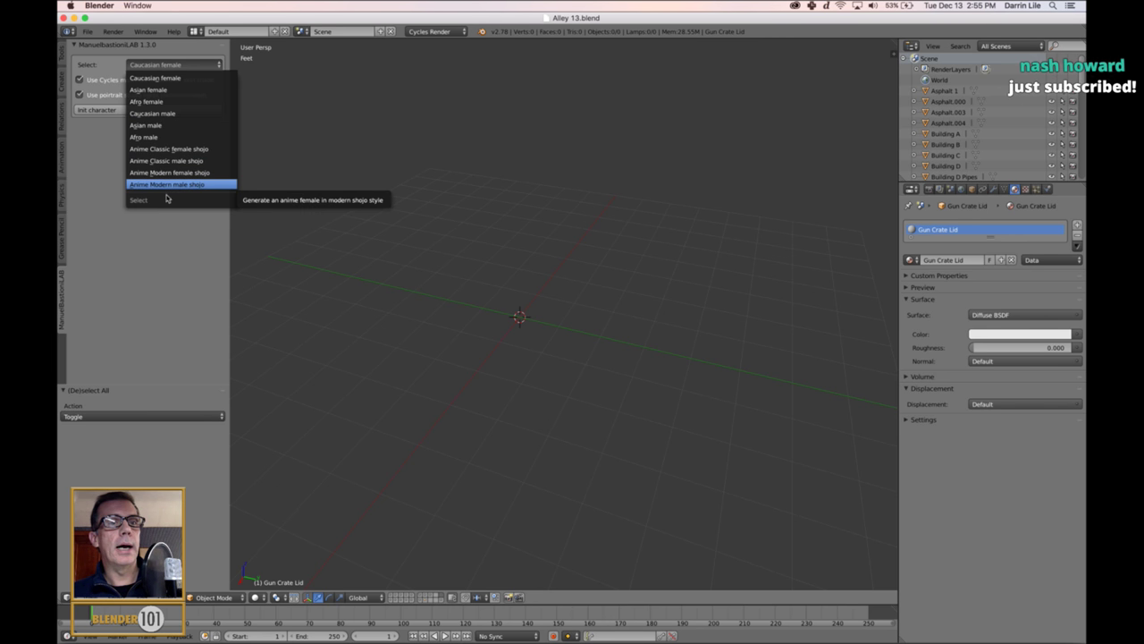
{"action": "left_click", "coordinate": [170, 104]}
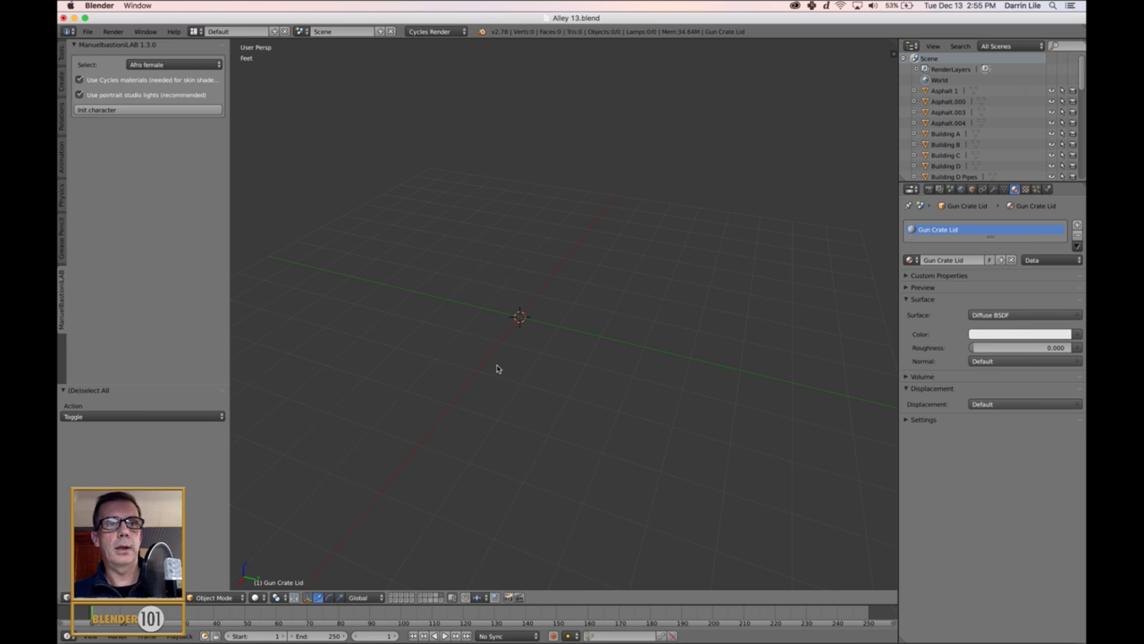
{"action": "scroll", "coordinate": [550, 323], "scroll_direction": "up", "scroll_amount": 2}
{"action": "middle_click_drag", "start_coordinate": [541, 318], "coordinate": [588, 352], "text": "shift"}
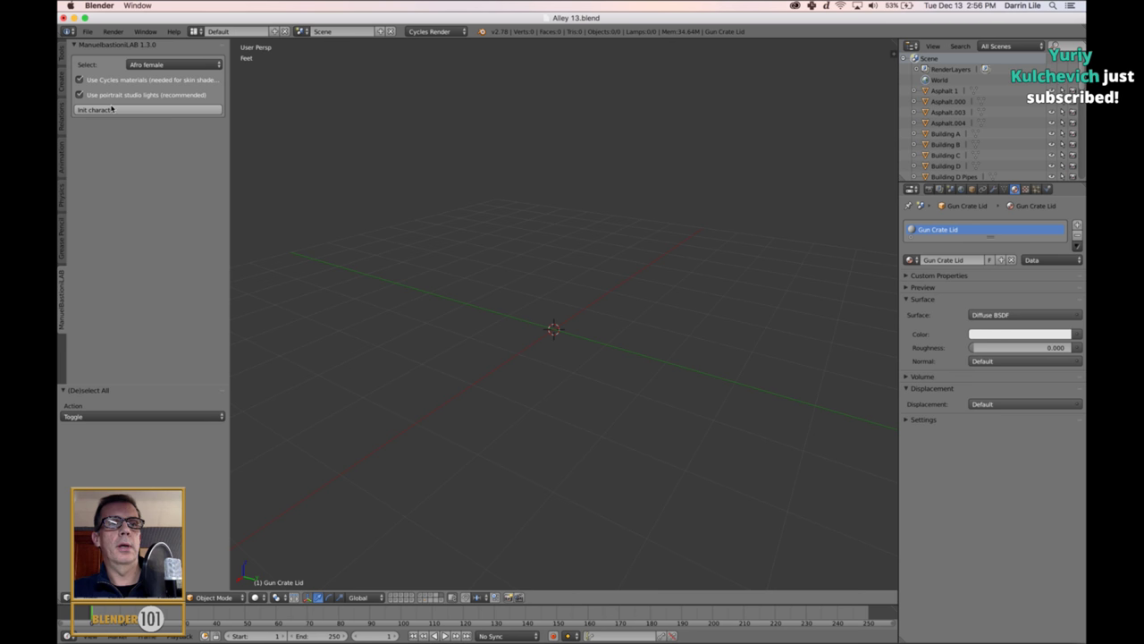
Step: Initialize the Afro female base character
{"action": "left_click", "coordinate": [138, 111]}
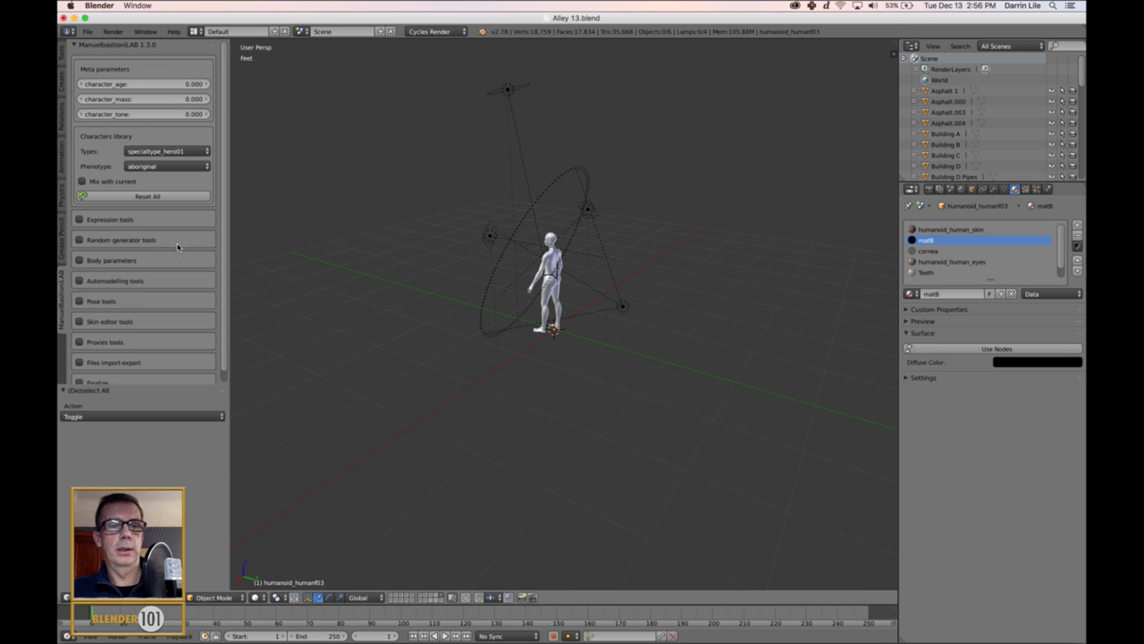
{"action": "scroll", "coordinate": [576, 304], "scroll_direction": "up", "scroll_amount": 4}
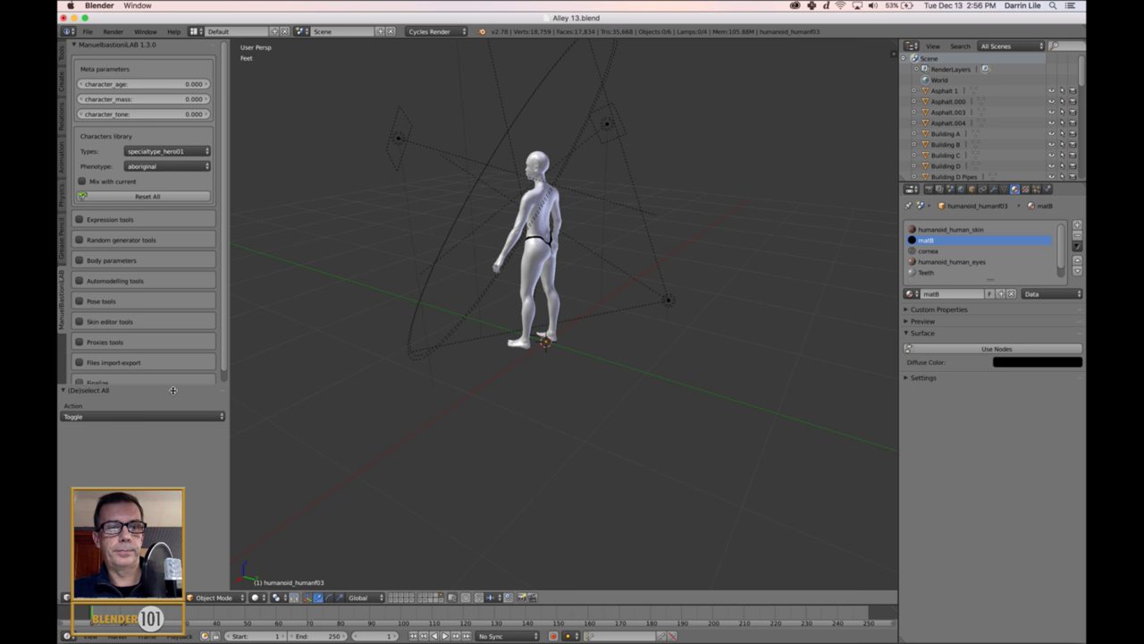
{"action": "left_click_drag", "start_coordinate": [173, 391], "coordinate": [172, 406]}
Step: Select the humanoid, frame it close on its face, and switch to rendered shading
{"action": "right_click", "coordinate": [551, 224]}
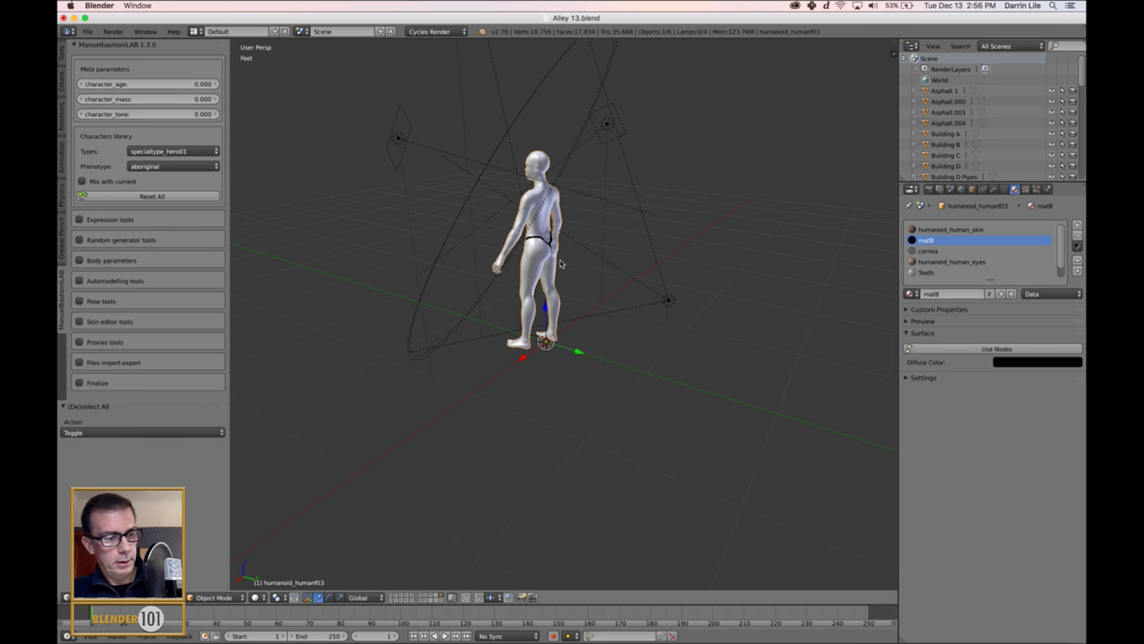
{"action": "key", "text": "KP_Decimal"}
{"action": "mouse_move", "coordinate": [543, 261]}
{"action": "middle_mouse_down"}
{"action": "mouse_move", "coordinate": [617, 317]}
{"action": "mouse_move", "coordinate": [653, 441]}
{"action": "mouse_move", "coordinate": [672, 384]}
{"action": "middle_mouse_up"}
{"action": "scroll", "coordinate": [617, 317], "scroll_direction": "up", "scroll_amount": 3}
{"action": "scroll", "coordinate": [627, 349], "scroll_direction": "up", "scroll_amount": 6}
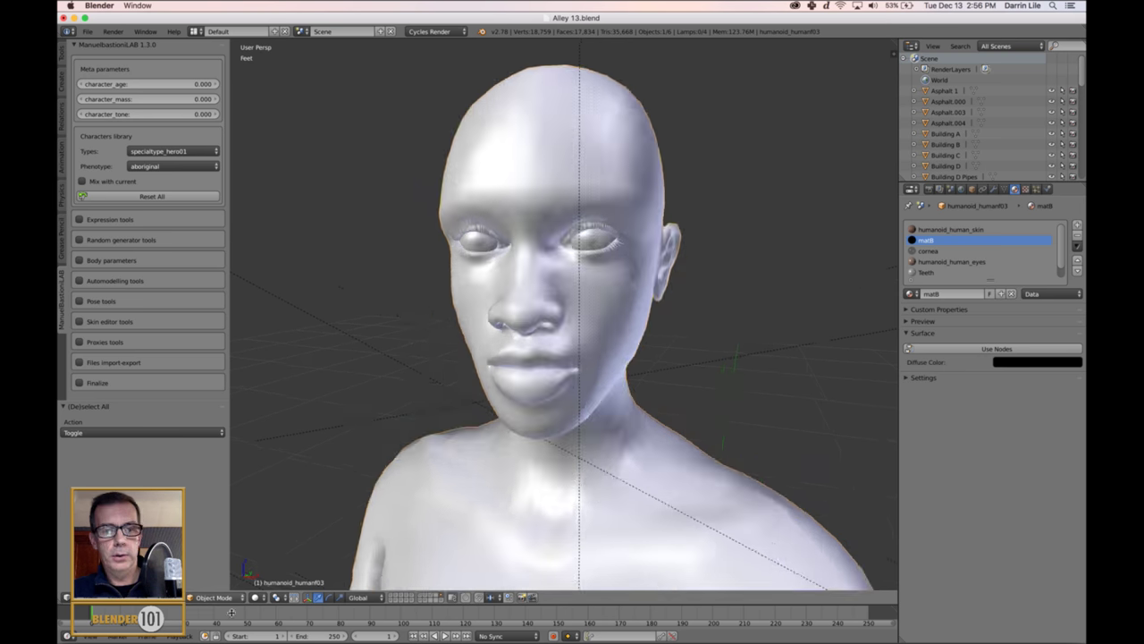
{"action": "key", "text": "shift+z"}
Step: Zoom, pan and orbit around the rendered character's head, from above and the side
{"action": "scroll", "coordinate": [672, 383], "scroll_direction": "down", "scroll_amount": 6}
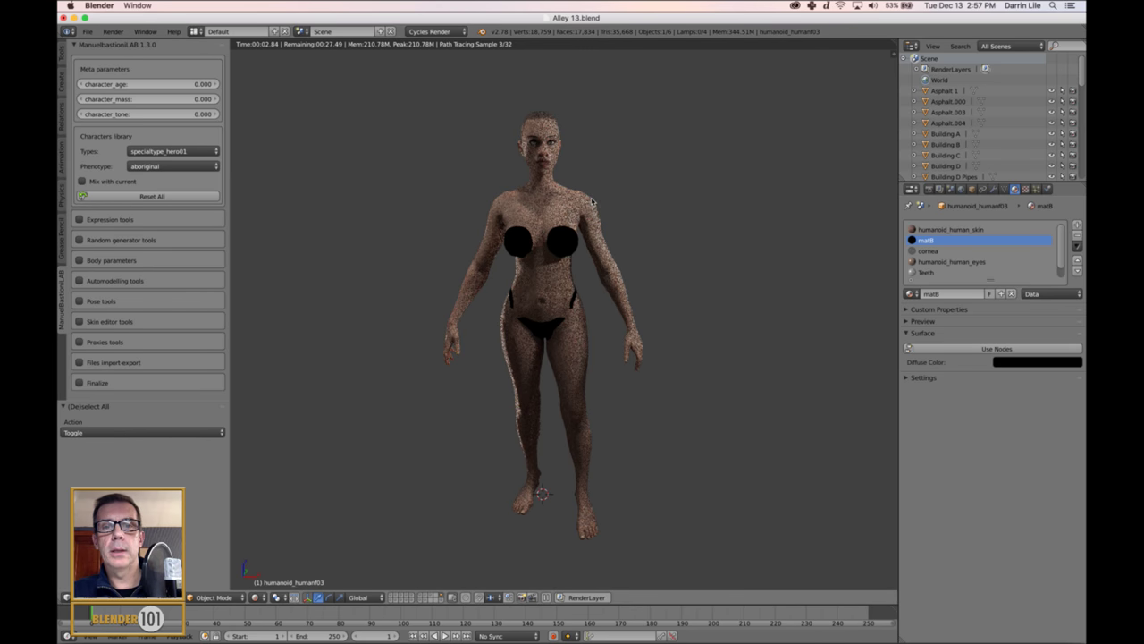
{"action": "scroll", "coordinate": [604, 195], "scroll_direction": "up", "scroll_amount": 4}
{"action": "middle_click_drag", "start_coordinate": [605, 195], "coordinate": [608, 329], "text": "shift"}
{"action": "scroll", "coordinate": [608, 329], "scroll_direction": "up", "scroll_amount": 5}
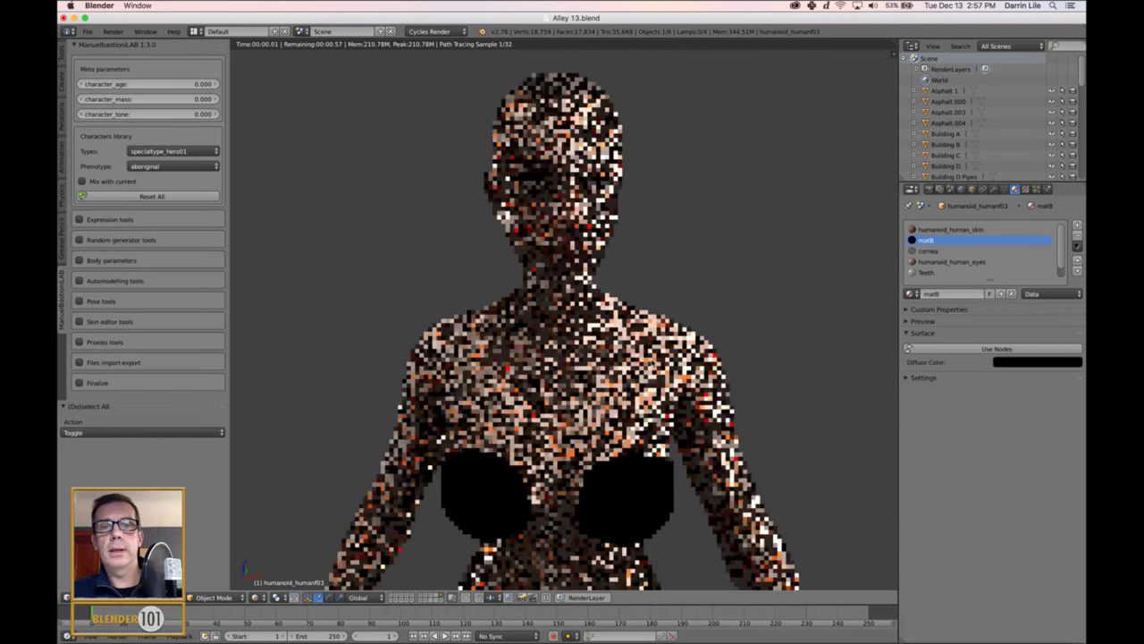
{"action": "scroll", "coordinate": [644, 383], "scroll_direction": "down", "scroll_amount": 4}
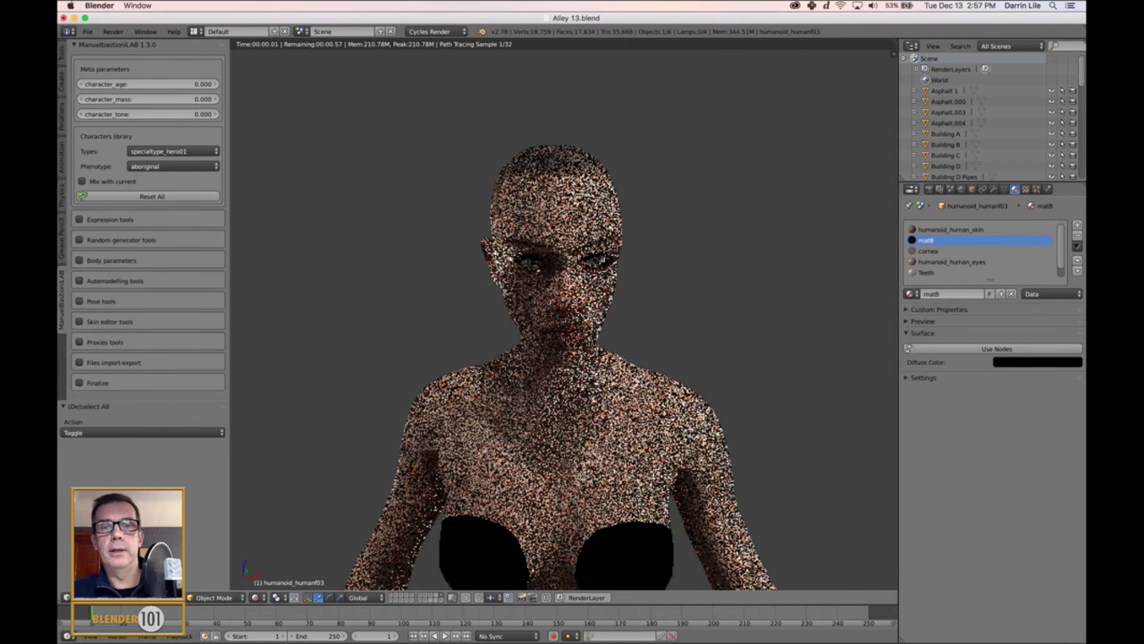
{"action": "scroll", "coordinate": [644, 383], "scroll_direction": "up", "scroll_amount": 4}
{"action": "middle_click_drag", "start_coordinate": [643, 383], "coordinate": [676, 287]}
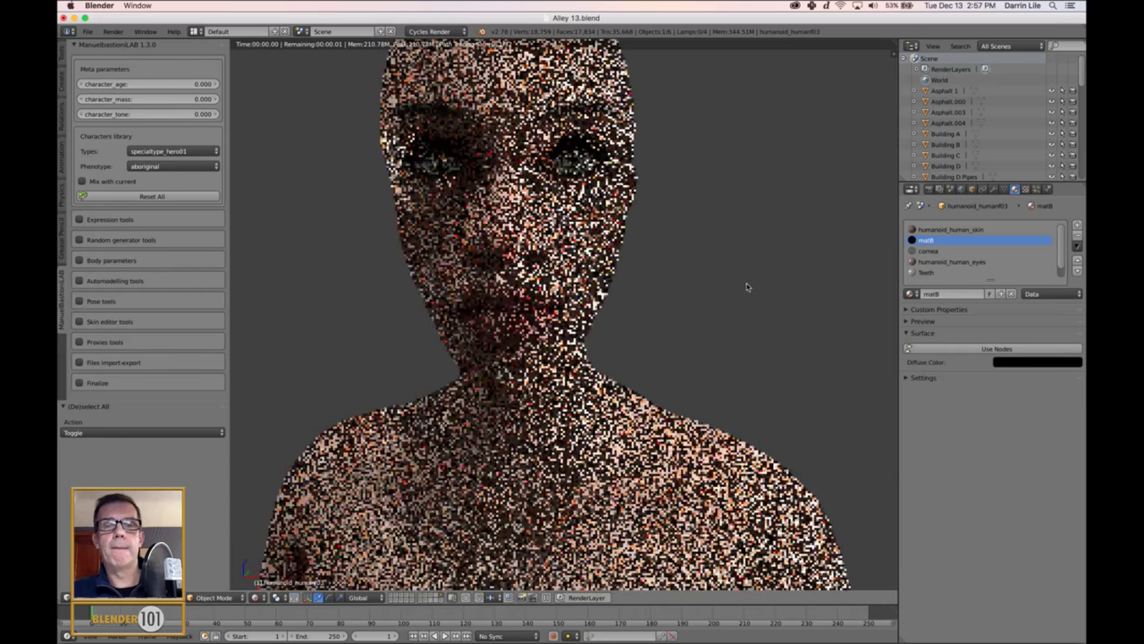
{"action": "scroll", "coordinate": [689, 300], "scroll_direction": "down", "scroll_amount": 3}
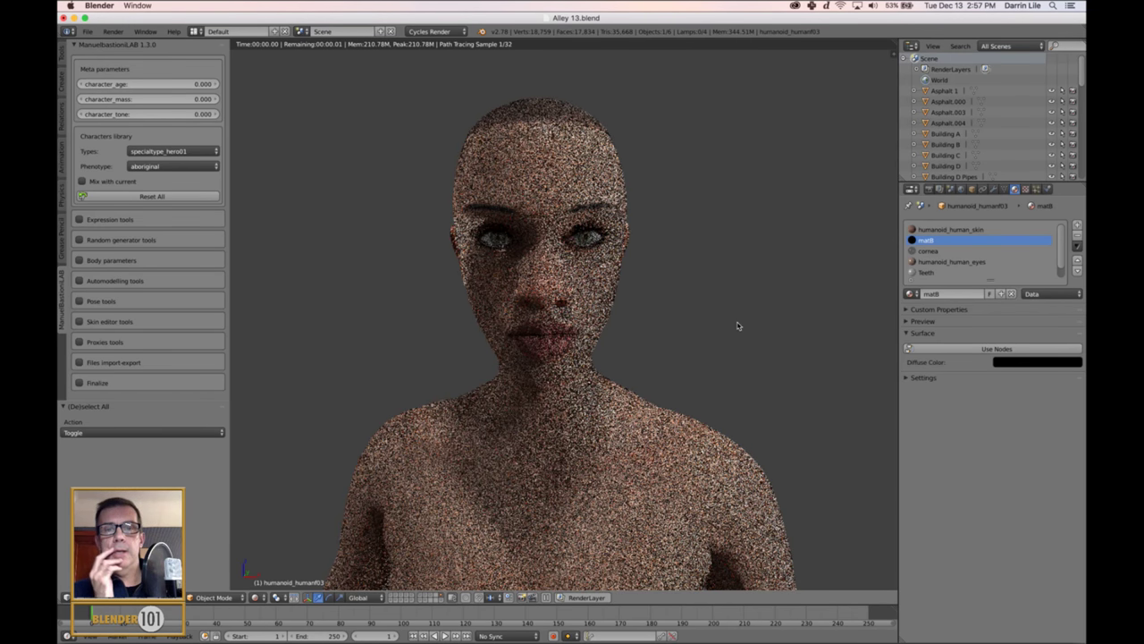
{"action": "middle_click_drag", "start_coordinate": [740, 333], "coordinate": [709, 342]}
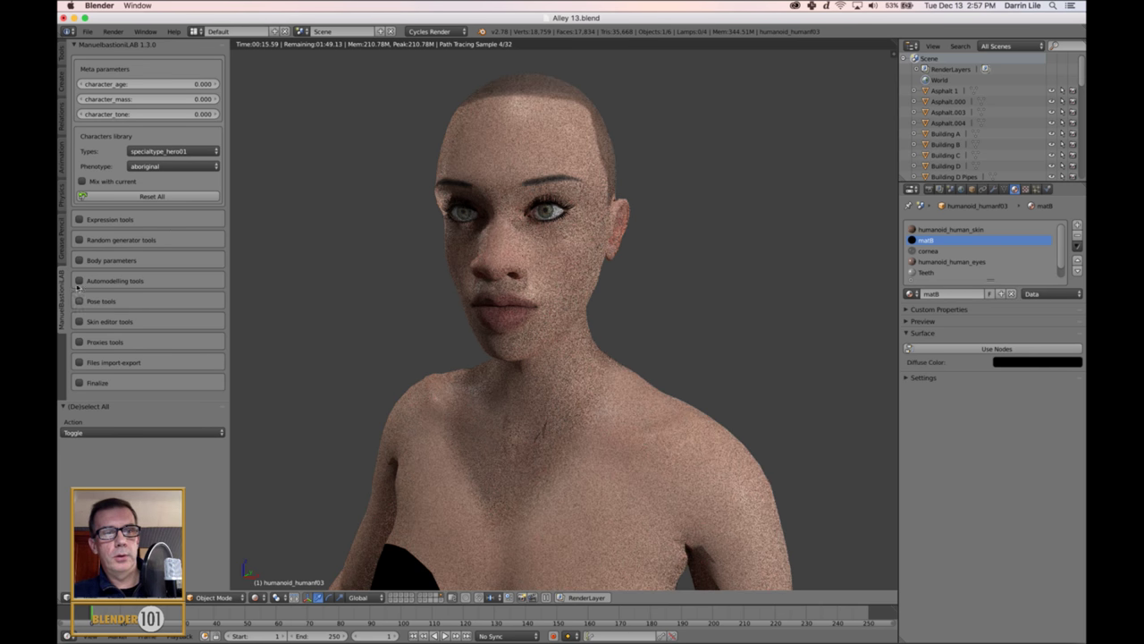
Step: In Skin editor tools, try skin_complexion at 0.00 and 1.0, settling on 0.90
{"action": "left_click", "coordinate": [81, 321]}
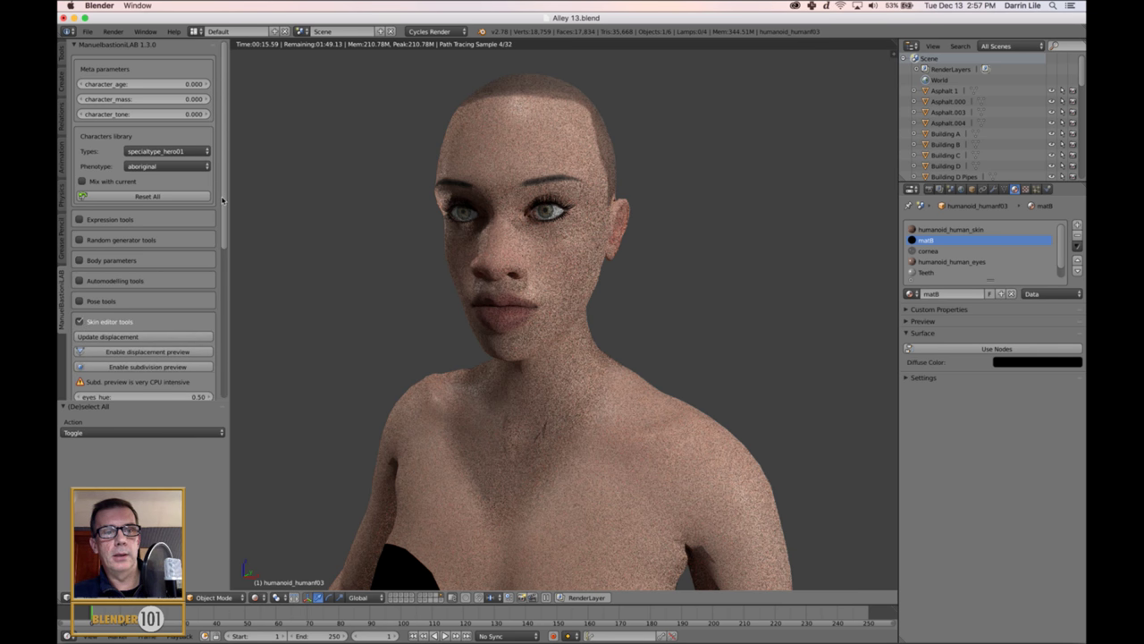
{"action": "scroll", "coordinate": [223, 200], "scroll_direction": "down", "scroll_amount": 6}
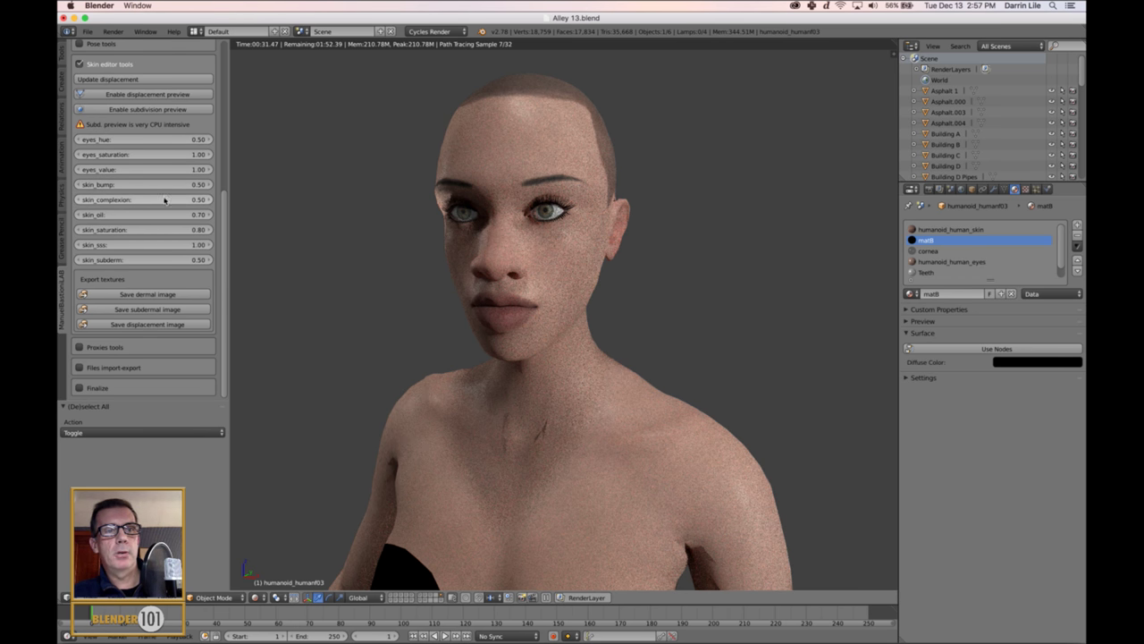
{"action": "left_click", "coordinate": [173, 201]}
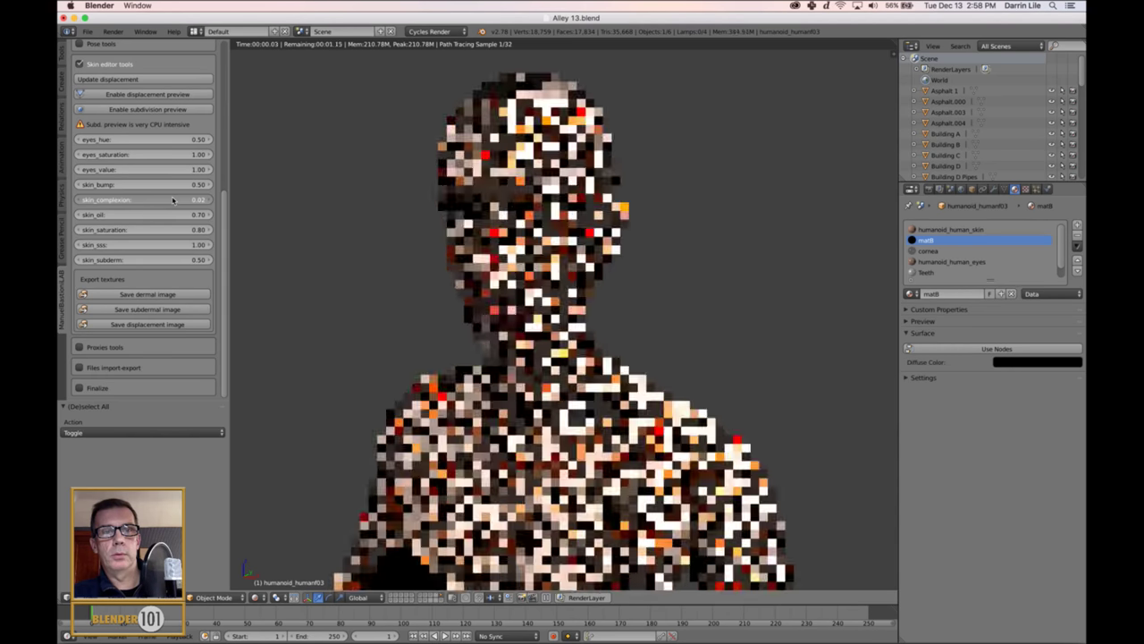
{"action": "left_click_drag", "start_coordinate": [172, 200], "coordinate": [170, 201]}
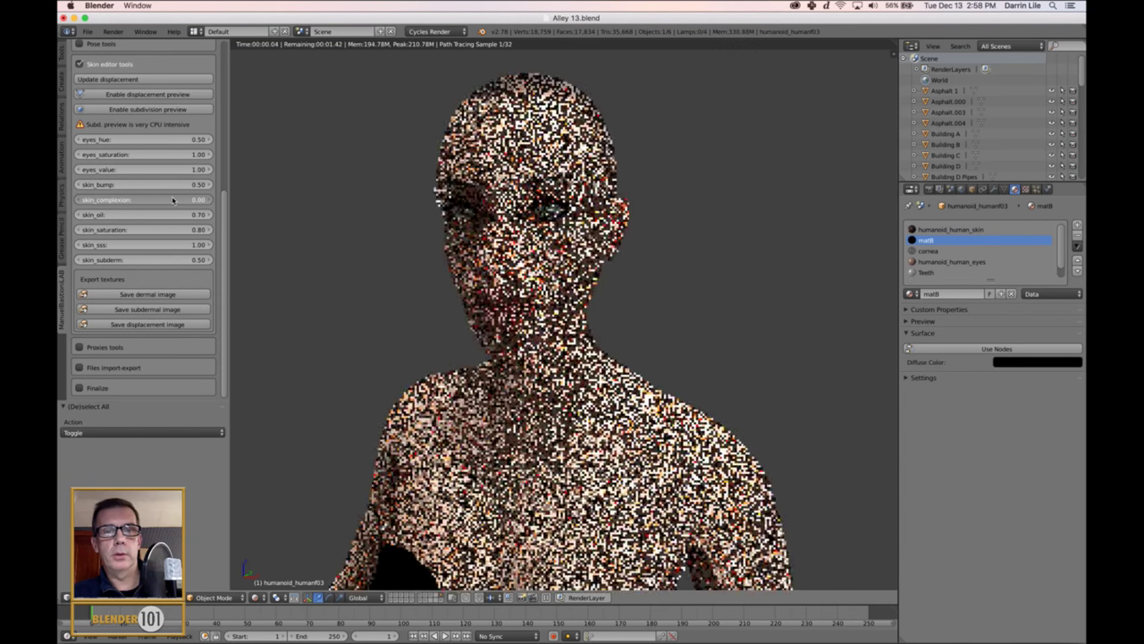
{"action": "left_click", "coordinate": [173, 200]}
{"action": "type", "text": "1.0"}
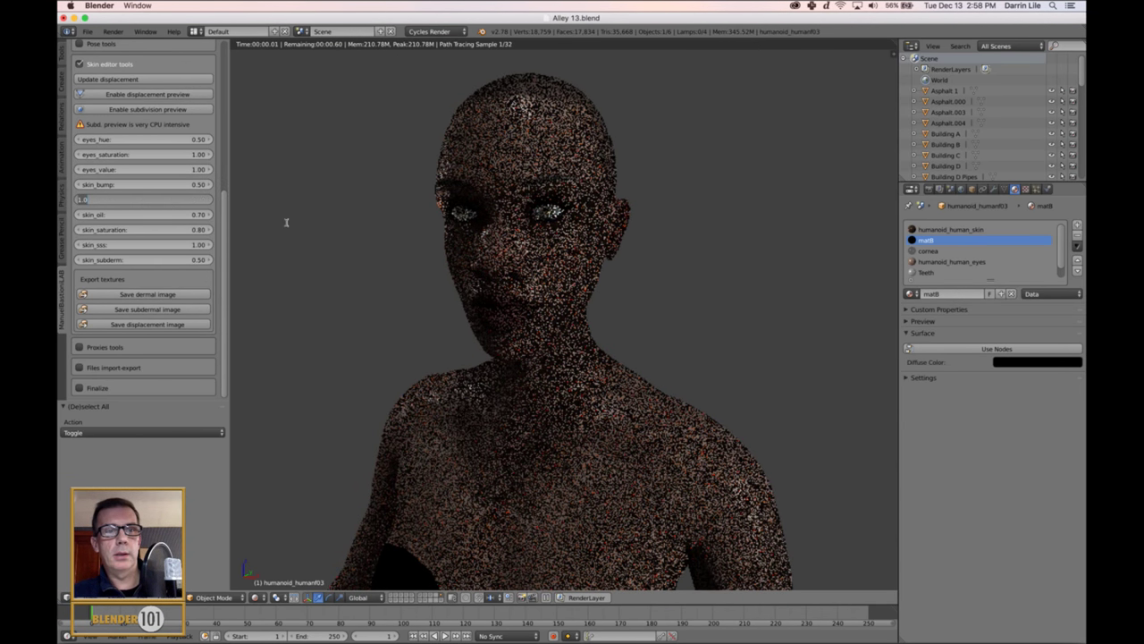
{"action": "key", "text": "Return"}
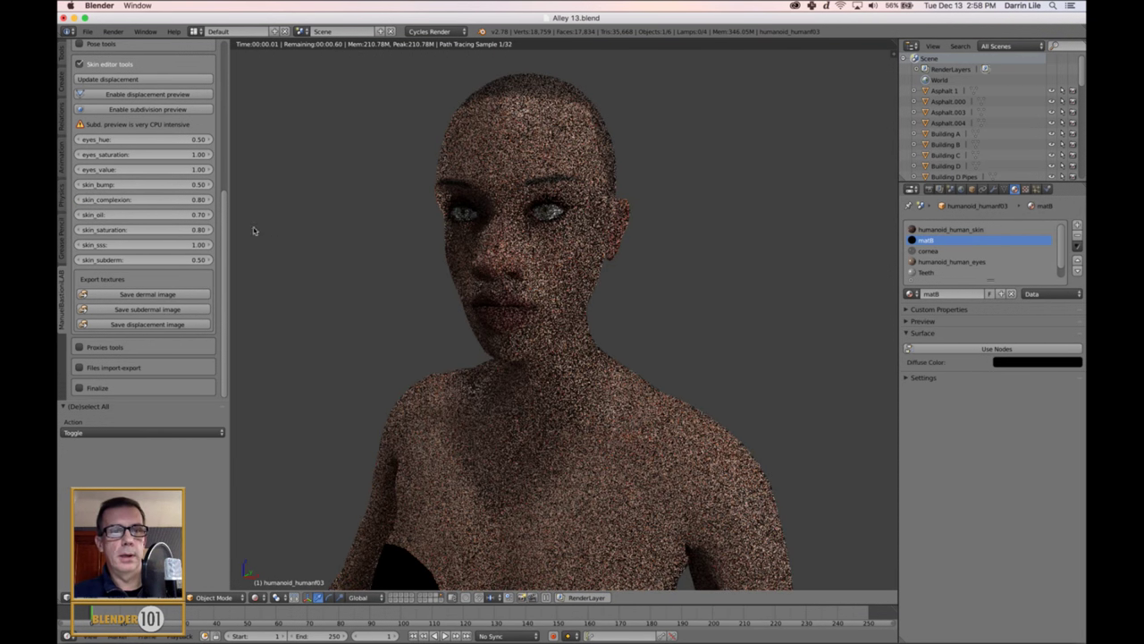
{"action": "left_click", "coordinate": [166, 199]}
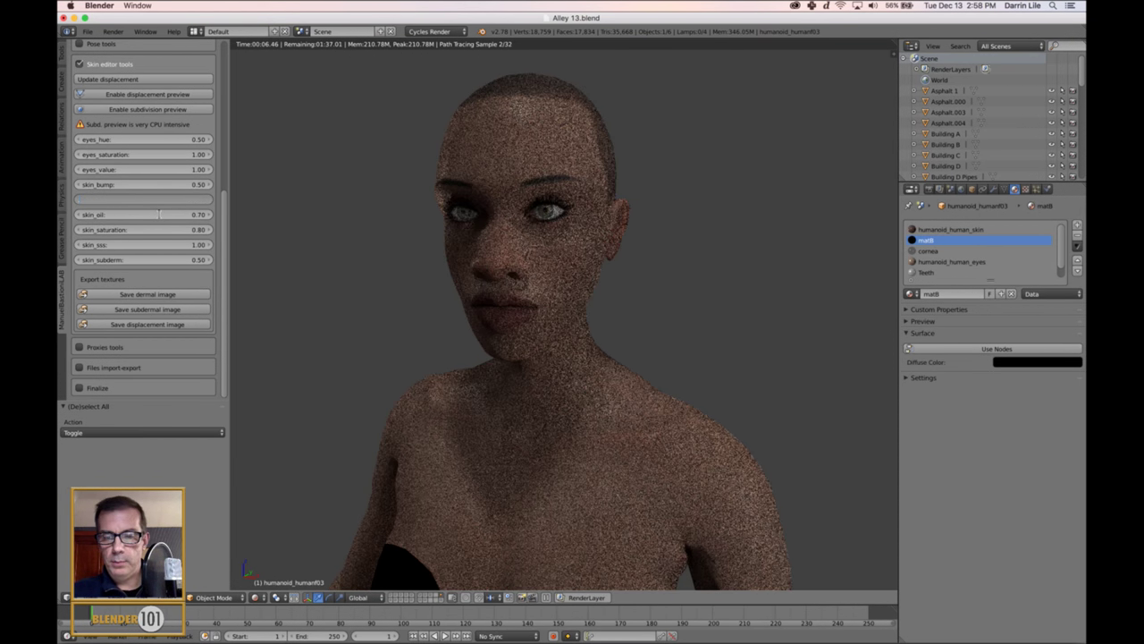
{"action": "type", "text": "0.9"}
{"action": "key", "text": "Return"}
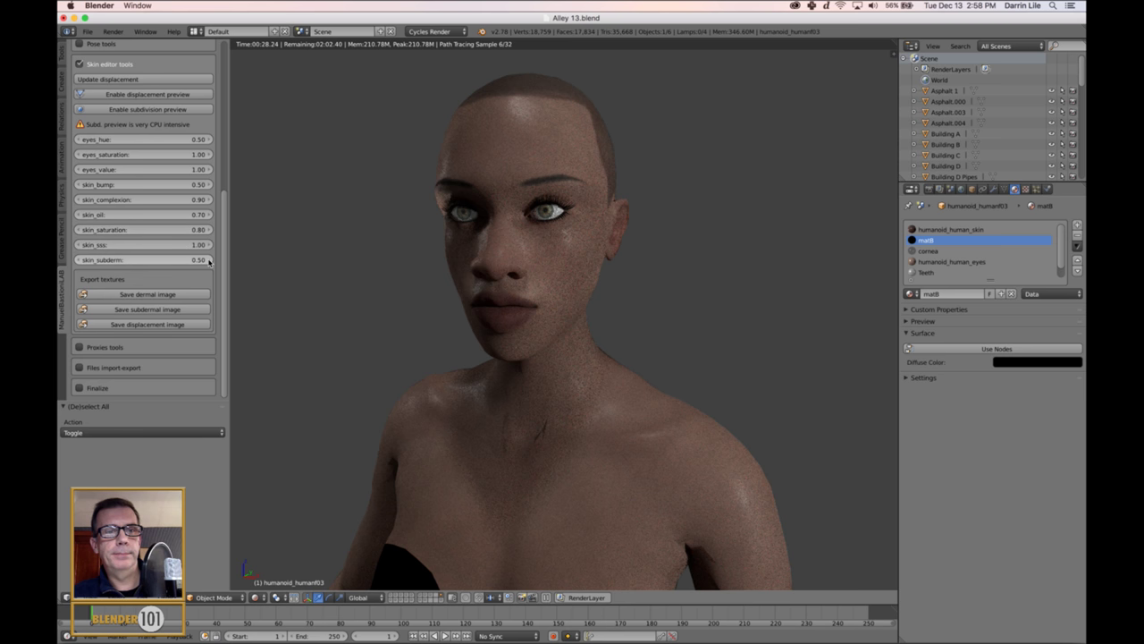
{"action": "left_click", "coordinate": [209, 260]}
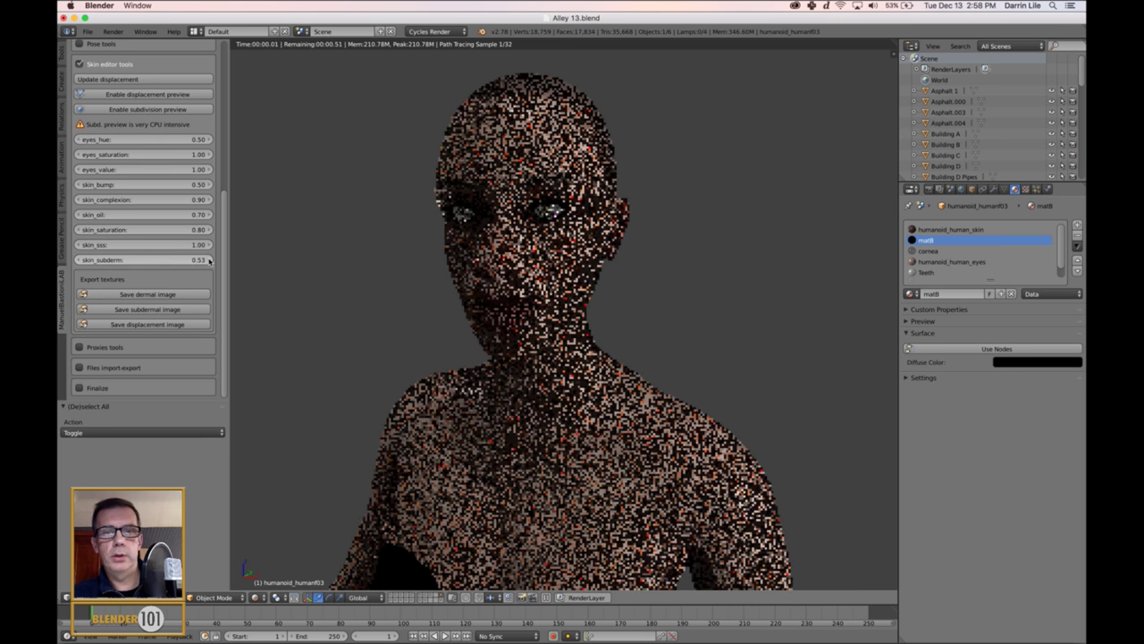
{"action": "left_click", "coordinate": [209, 259]}
{"action": "left_click", "coordinate": [209, 259]}
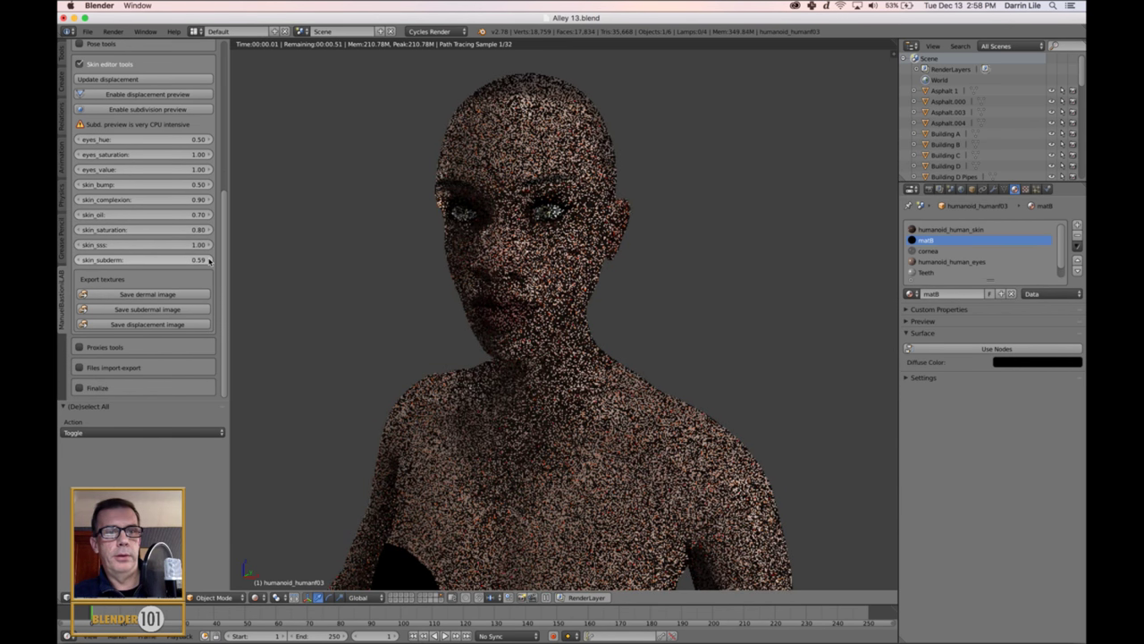
{"action": "left_click", "coordinate": [210, 259]}
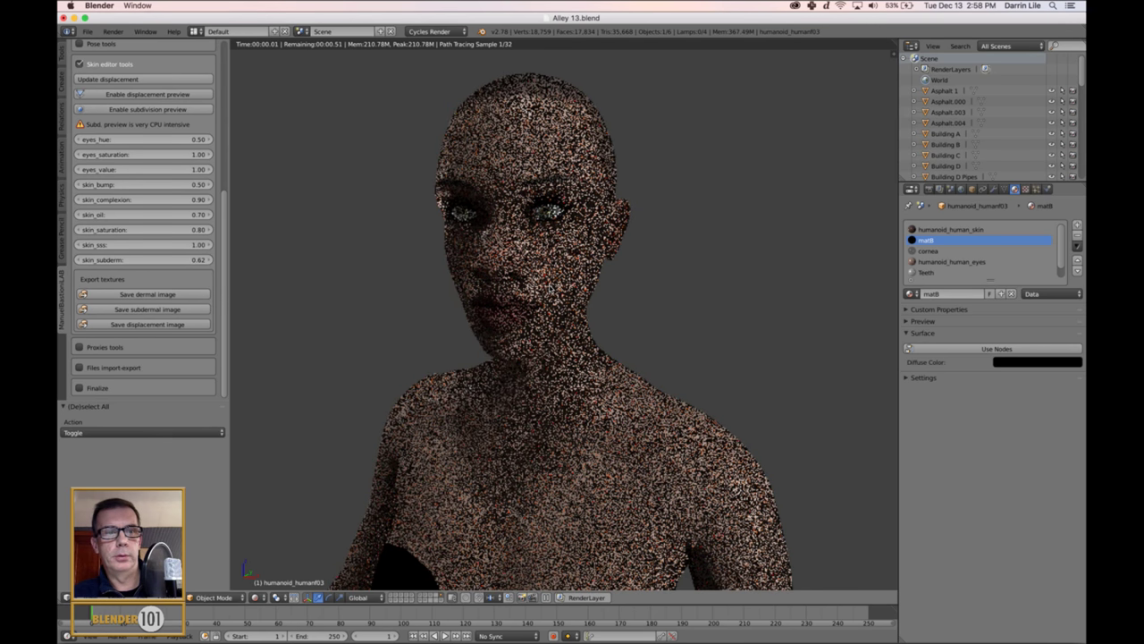
{"action": "left_click", "coordinate": [180, 260]}
{"action": "type", "text": "0.5"}
{"action": "key", "text": "Return"}
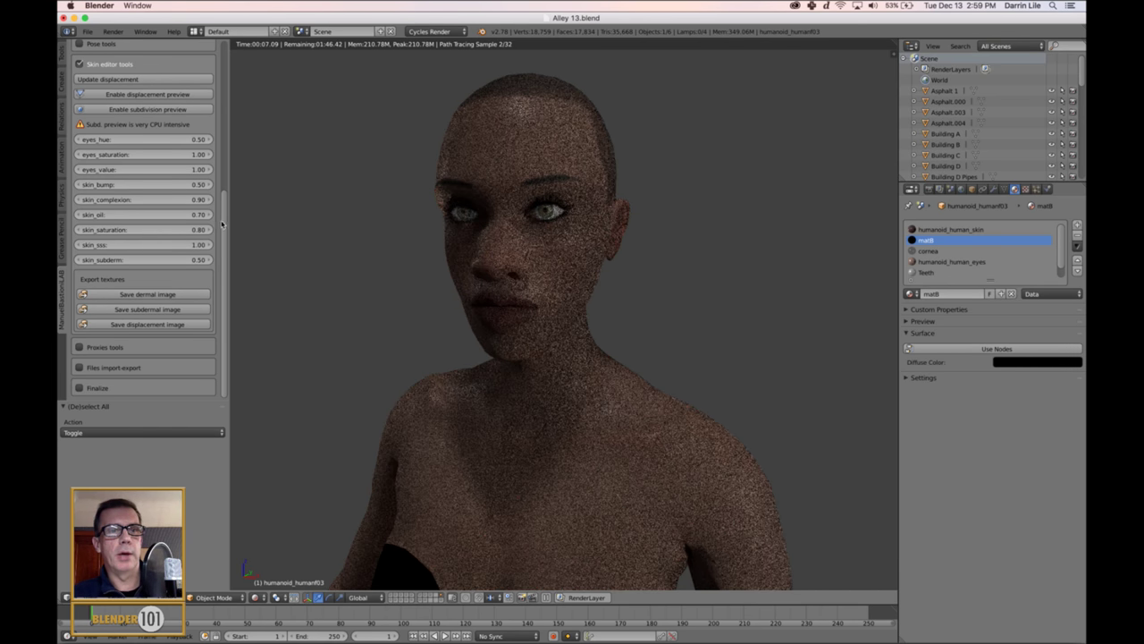
Step: Fold the skin editor tools and set character_age to 1
{"action": "left_click", "coordinate": [104, 63]}
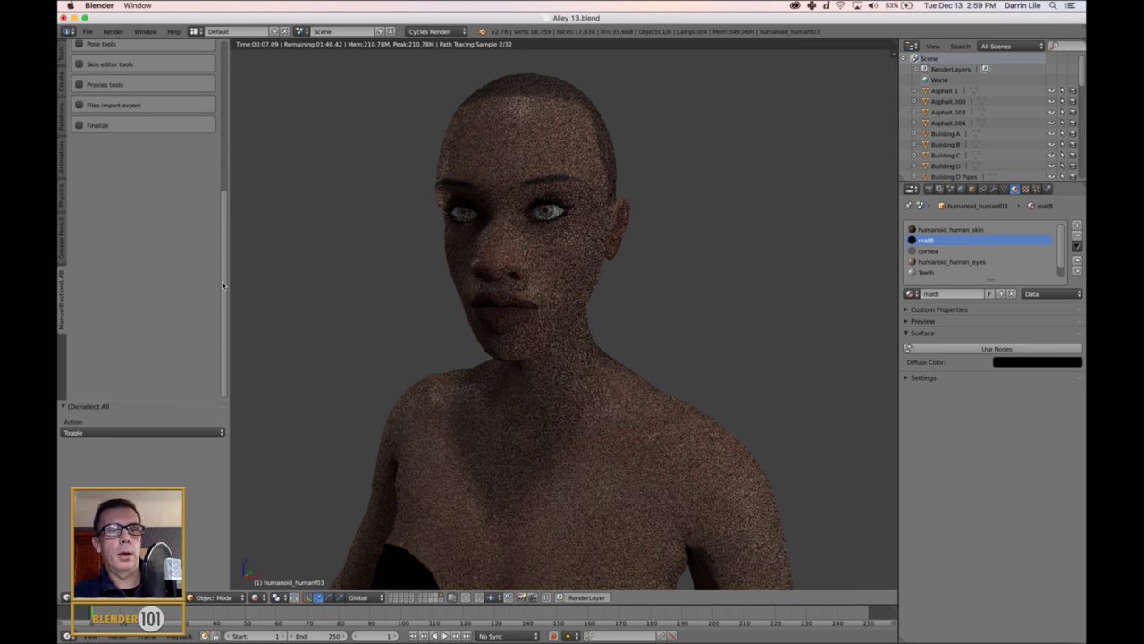
{"action": "left_click_drag", "start_coordinate": [223, 285], "coordinate": [234, 95]}
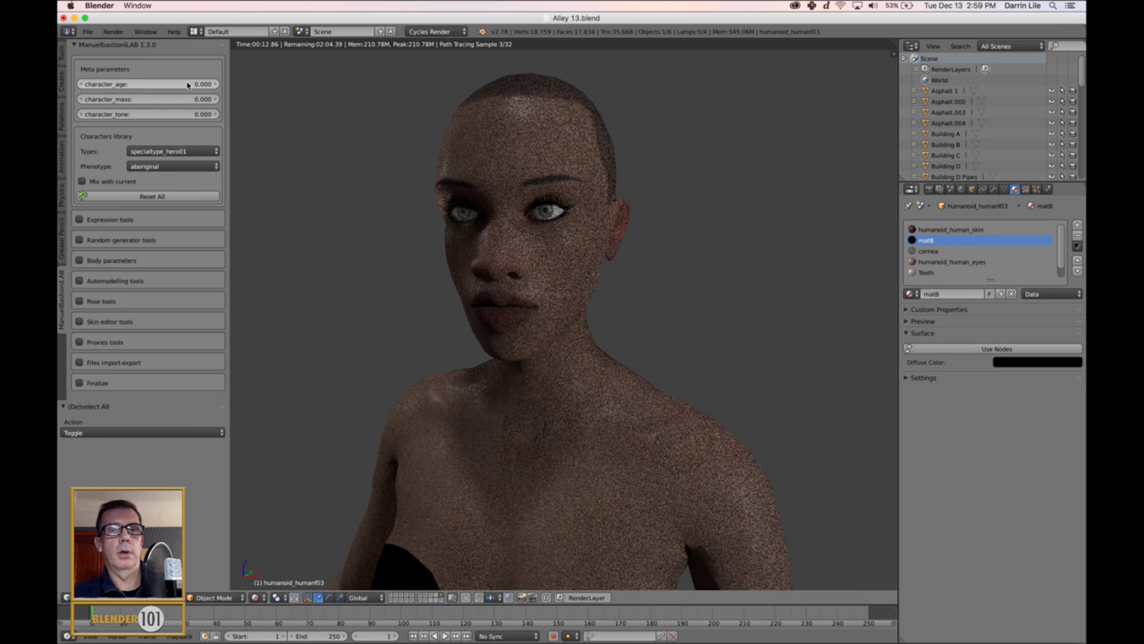
{"action": "left_click", "coordinate": [187, 84]}
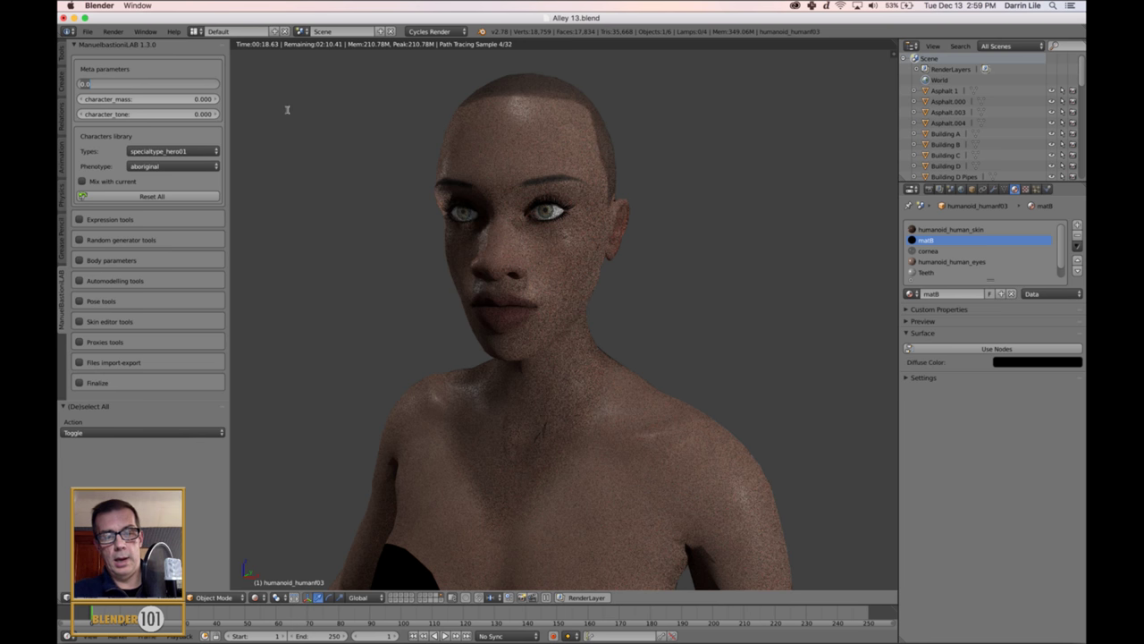
{"action": "key", "text": "BackSpace"}
{"action": "type", "text": "1"}
{"action": "key", "text": "Return"}
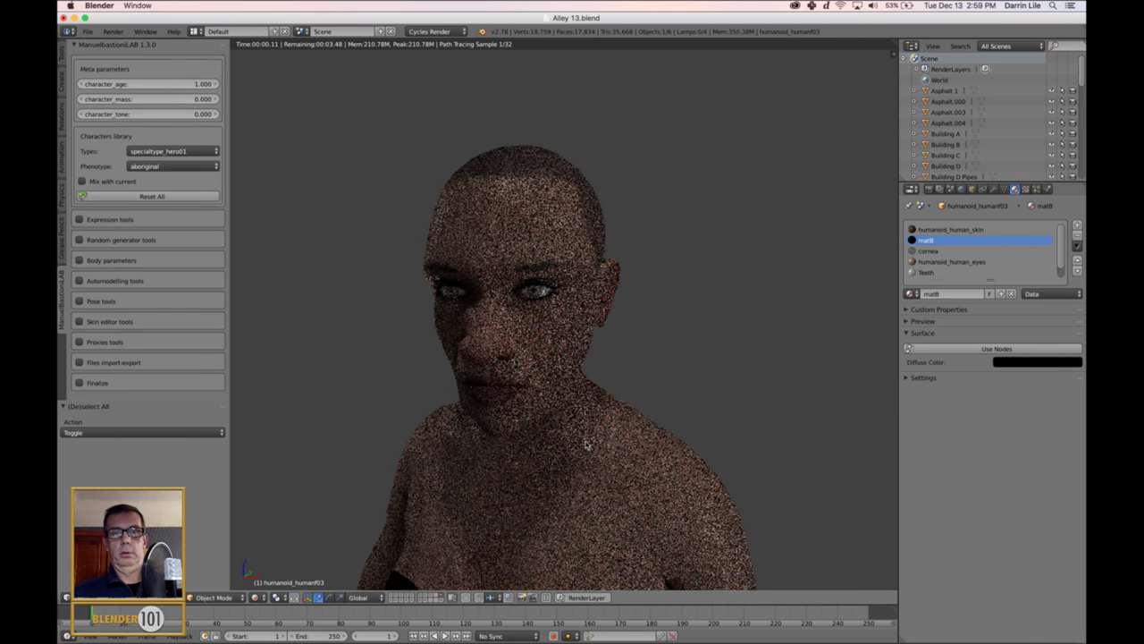
Step: Try character_age 0.5 and -0.5, drag it to -1.000, then orbit to the front
{"action": "left_click", "coordinate": [144, 85]}
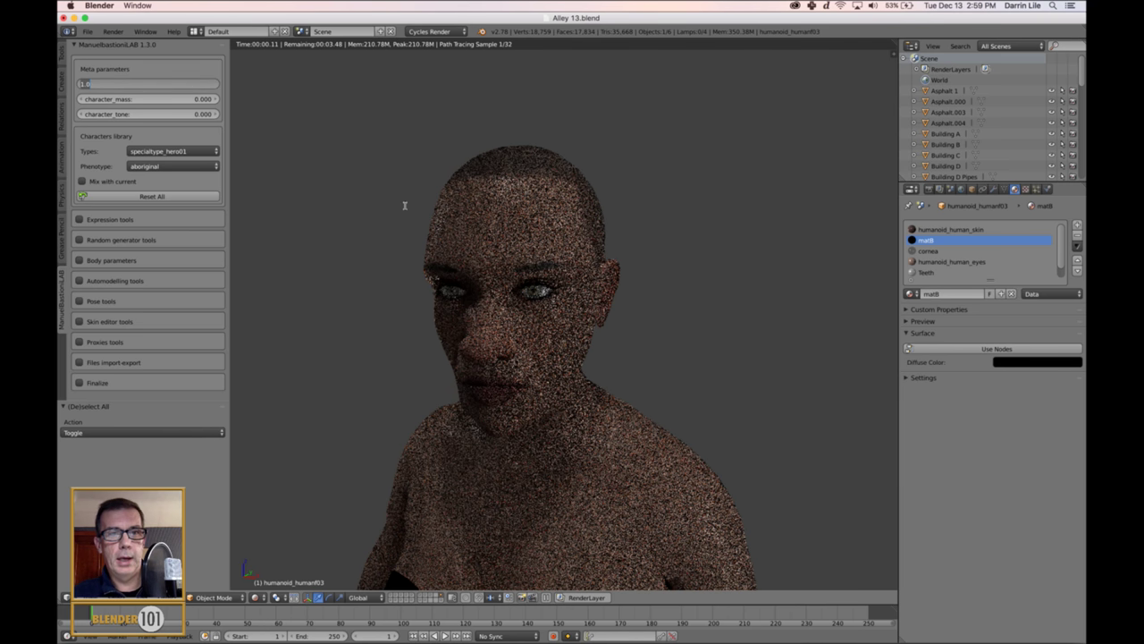
{"action": "key", "text": "BackSpace"}
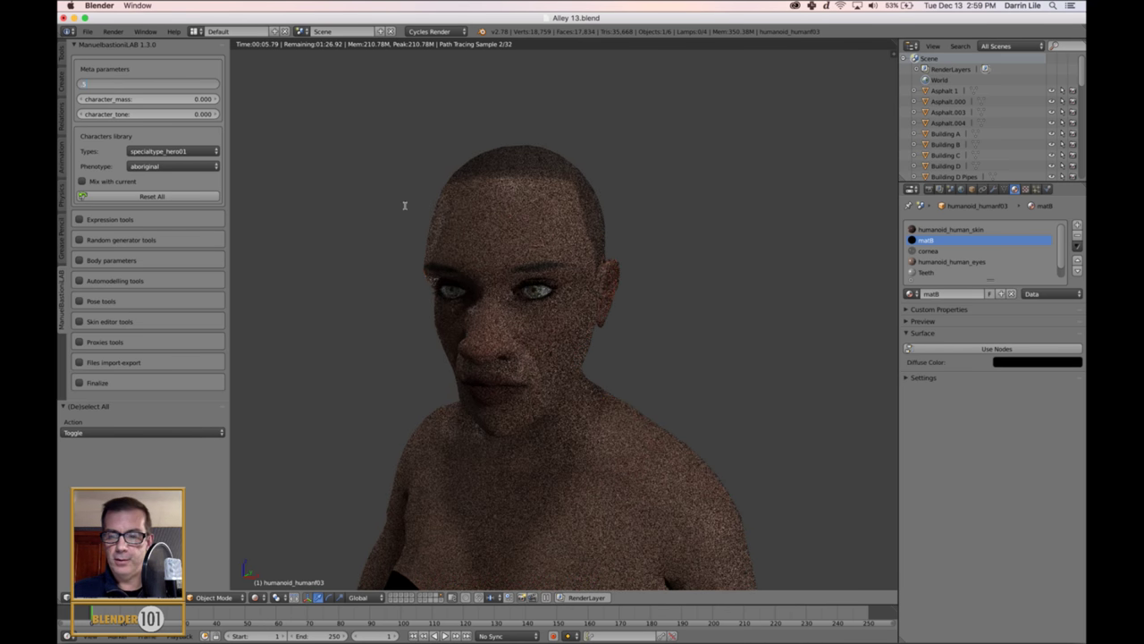
{"action": "type", "text": ".5"}
{"action": "key", "text": "Return"}
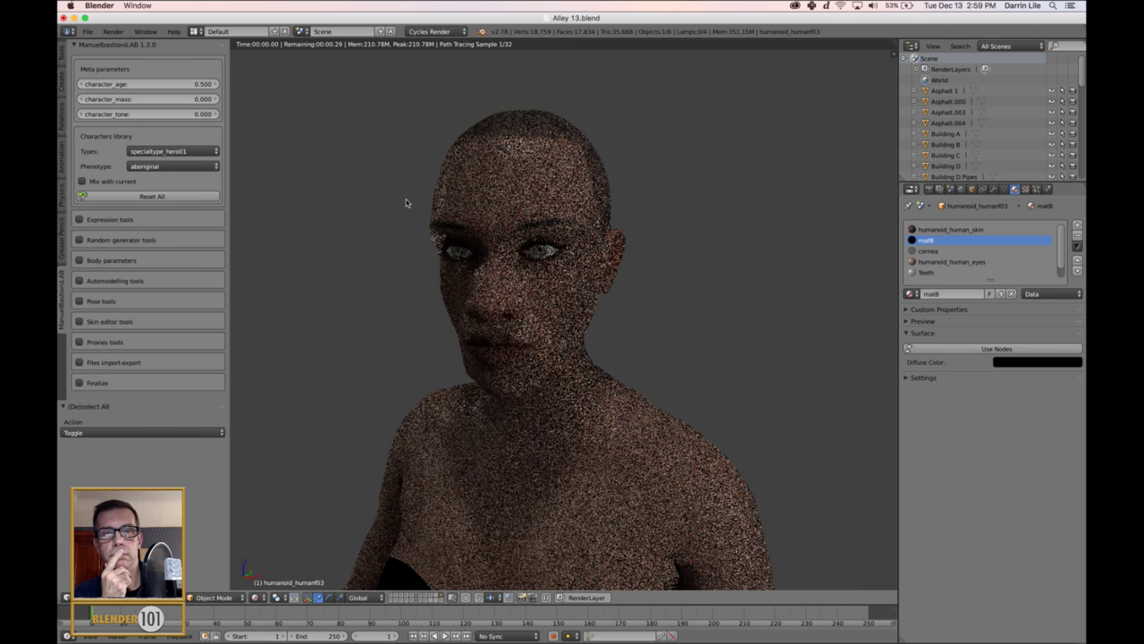
{"action": "left_click", "coordinate": [175, 84]}
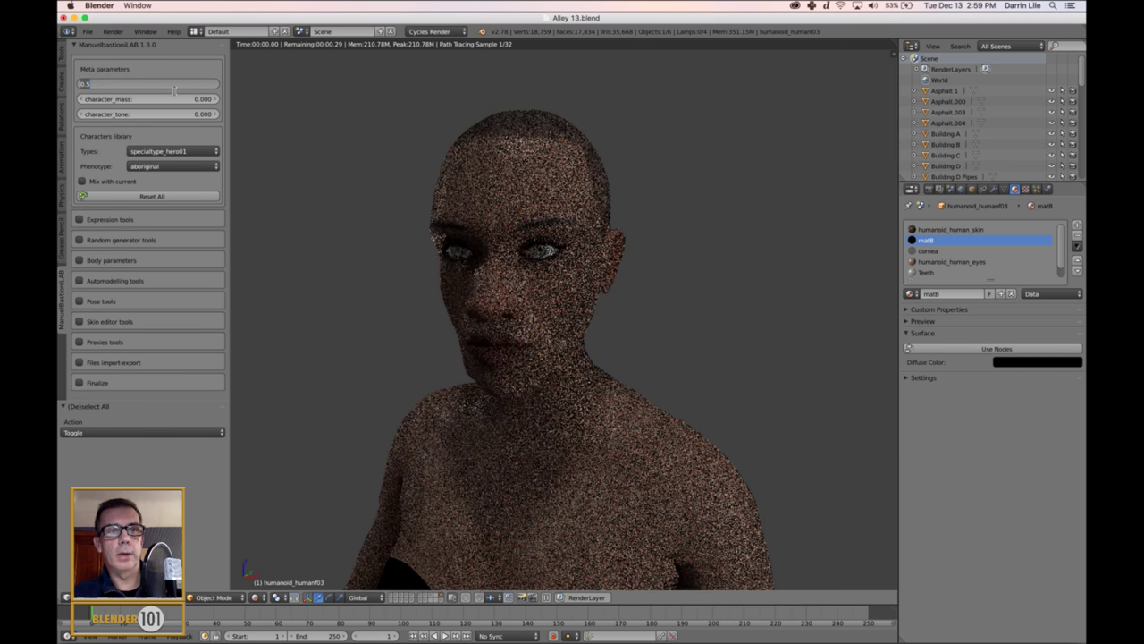
{"action": "type", "text": "-.5"}
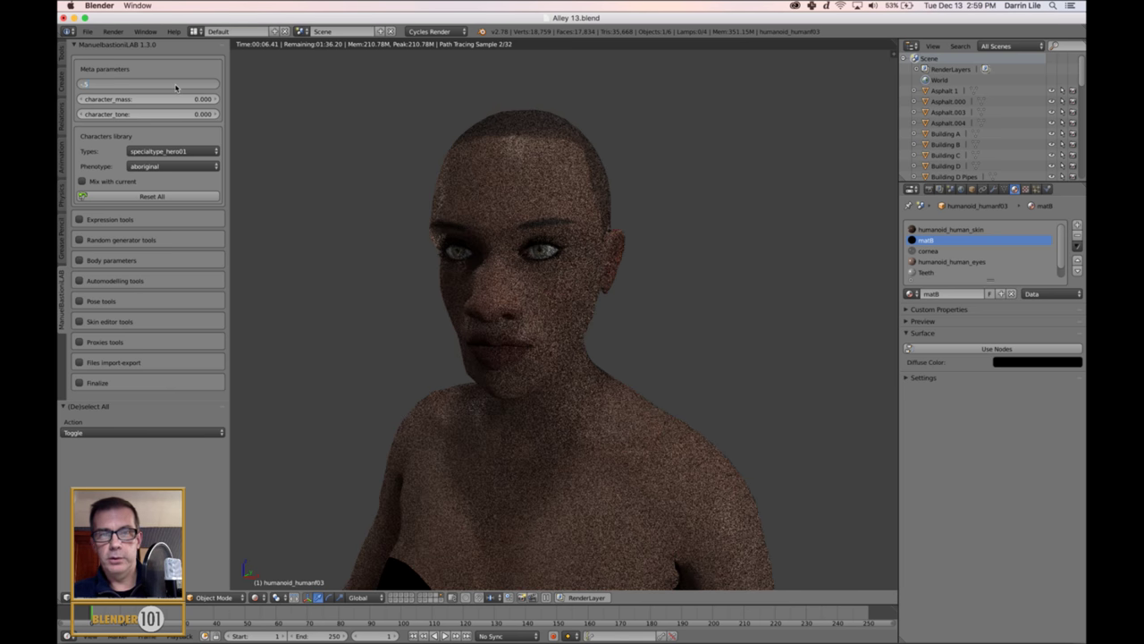
{"action": "key", "text": "Return"}
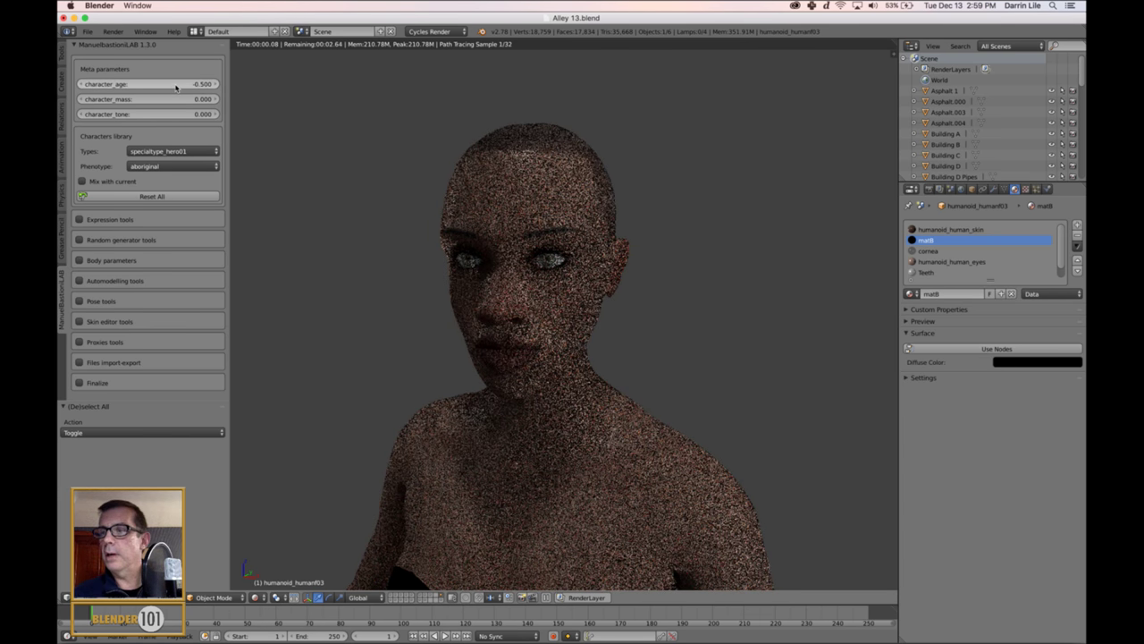
{"action": "left_click_drag", "start_coordinate": [176, 87], "coordinate": [165, 85]}
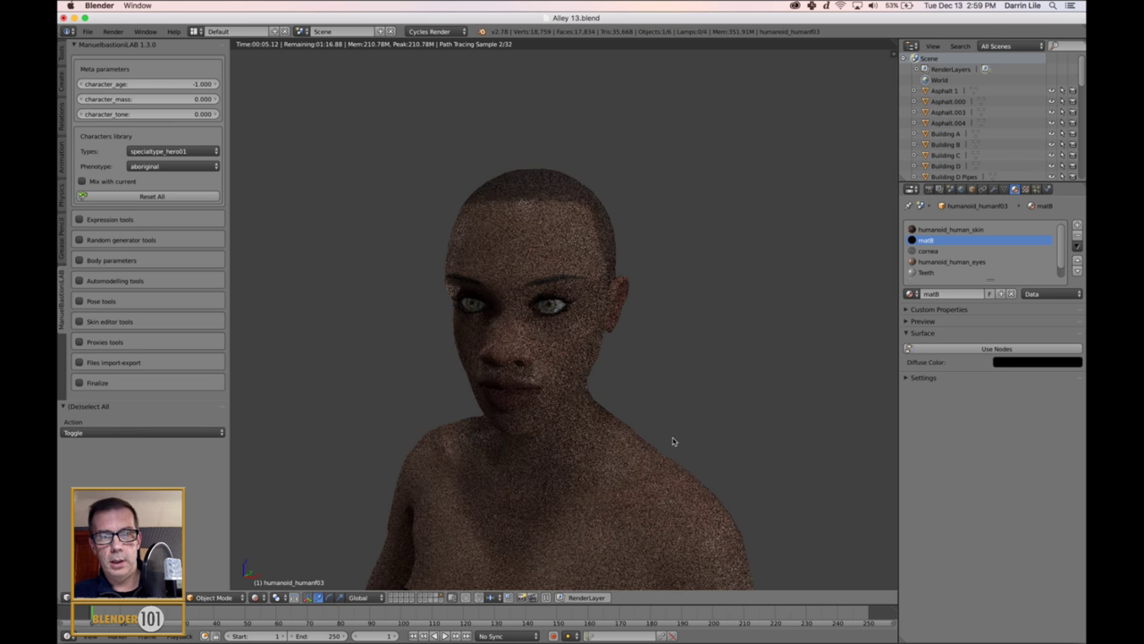
{"action": "middle_click_drag", "start_coordinate": [672, 447], "coordinate": [577, 235]}
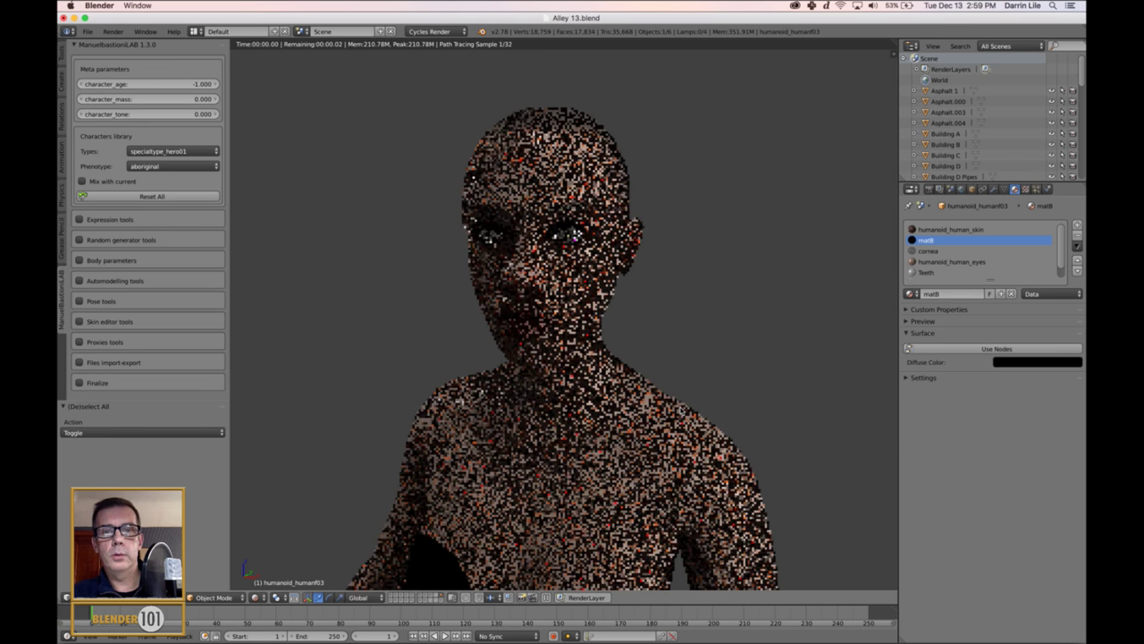
{"action": "middle_click_drag", "start_coordinate": [681, 413], "coordinate": [665, 420]}
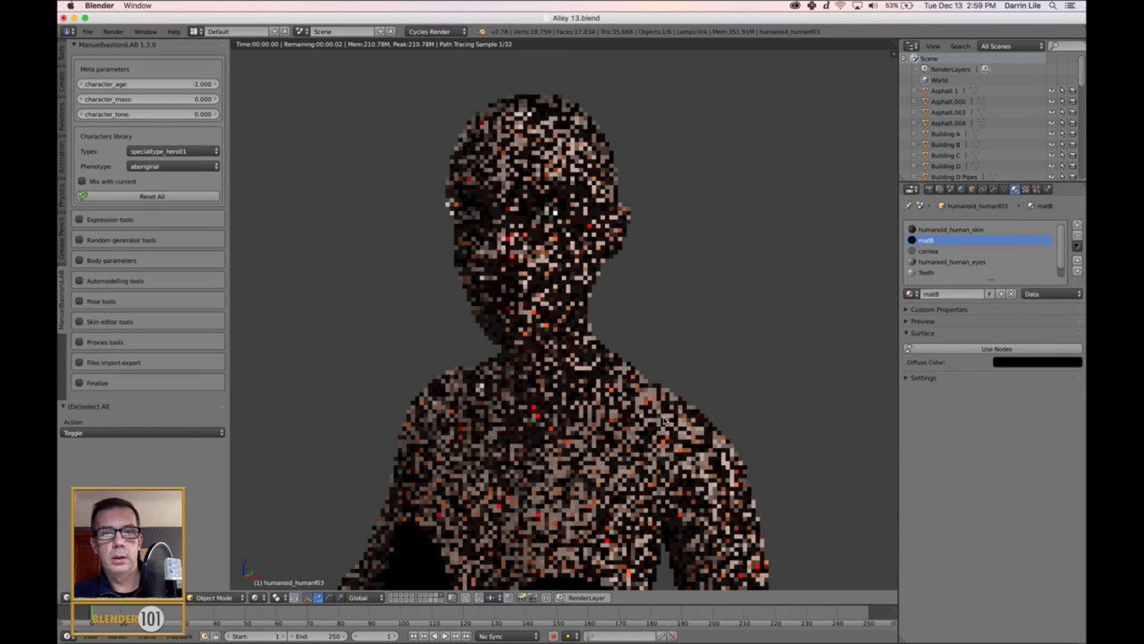
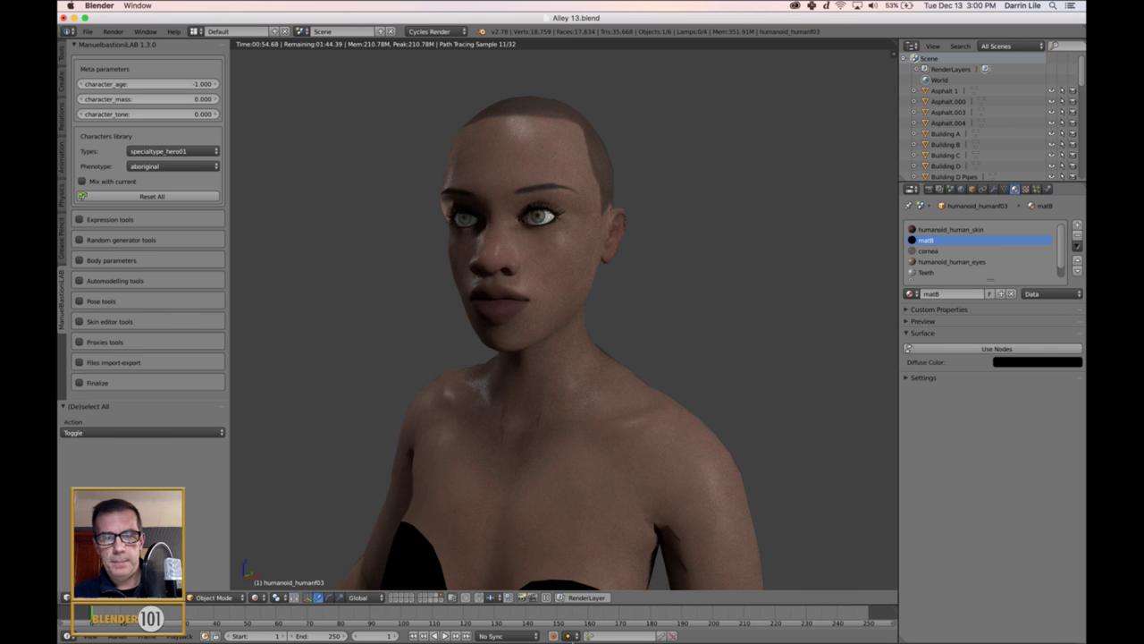
Step: Leave Blender's Cycles-rendered character and switch to the Unity editor with the Alley scene
{"action": "mouse_move", "coordinate": [554, 635]}
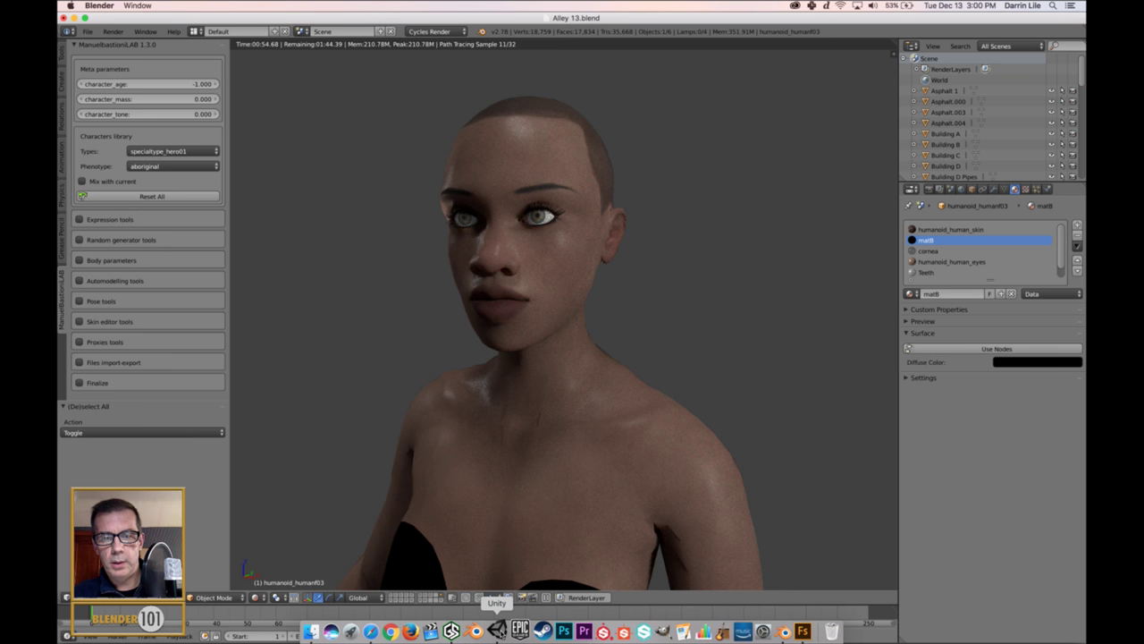
{"action": "left_click", "coordinate": [497, 630]}
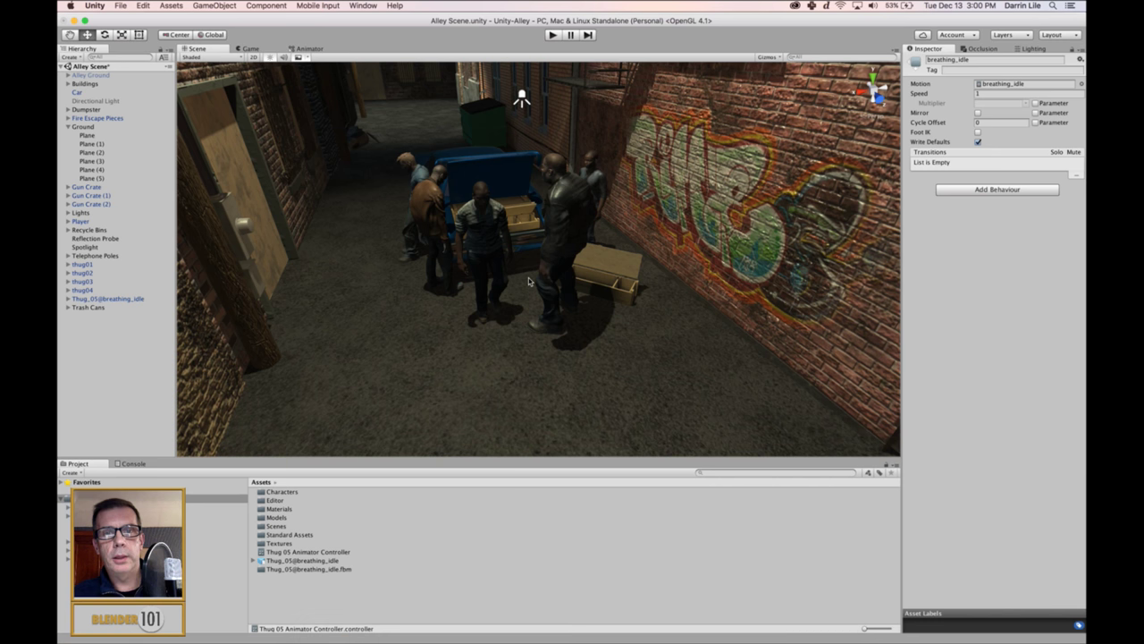
Step: Select and frame the Thug_05@breathing_idle character, then expand it and select its Body mesh
{"action": "left_click", "coordinate": [592, 164]}
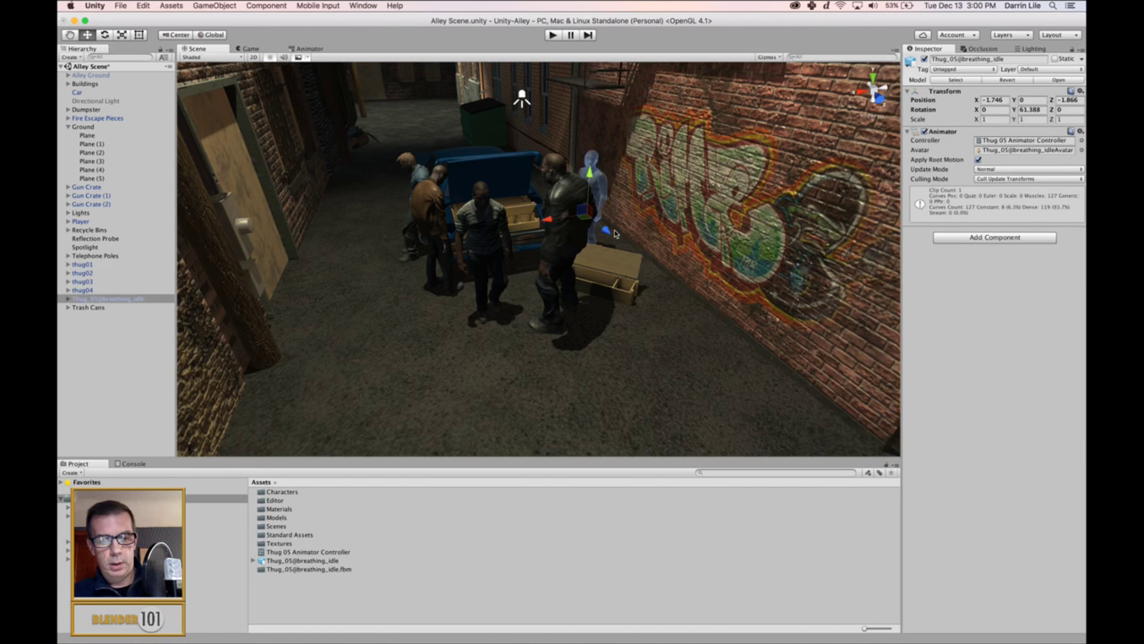
{"action": "scroll", "coordinate": [607, 224], "scroll_direction": "up", "scroll_amount": 5}
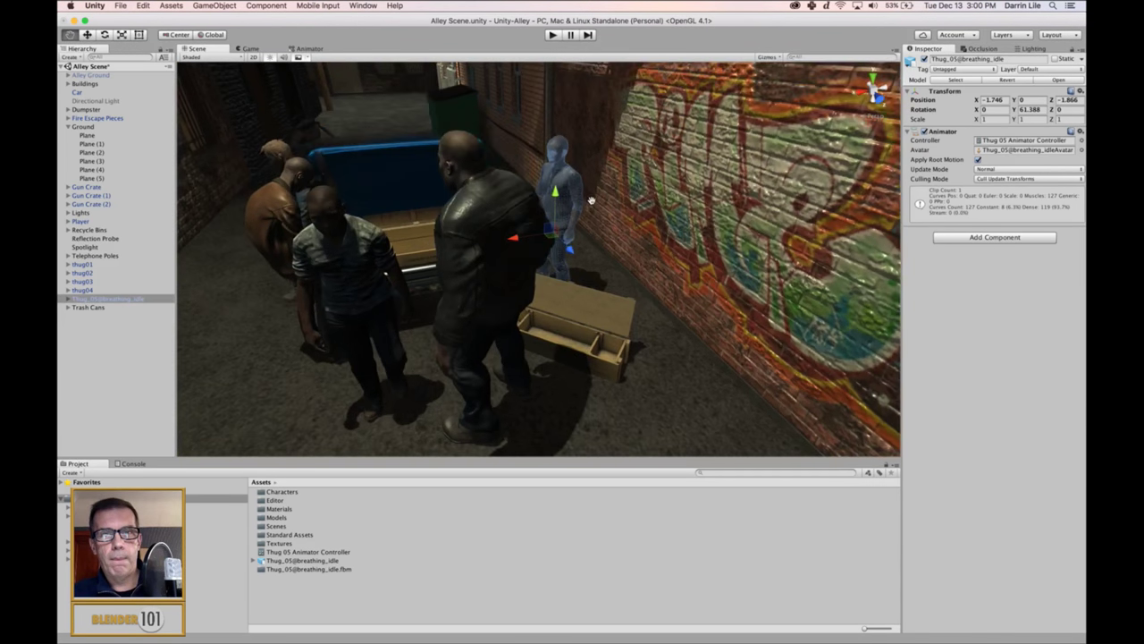
{"action": "scroll", "coordinate": [591, 200], "scroll_direction": "up", "scroll_amount": 6}
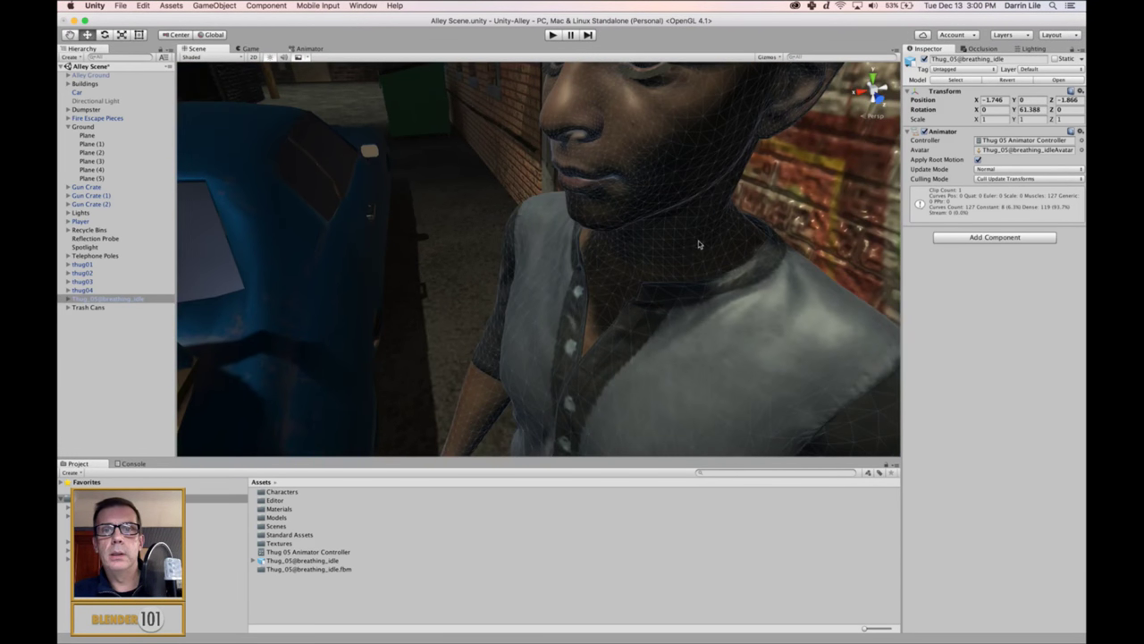
{"action": "key", "text": "f"}
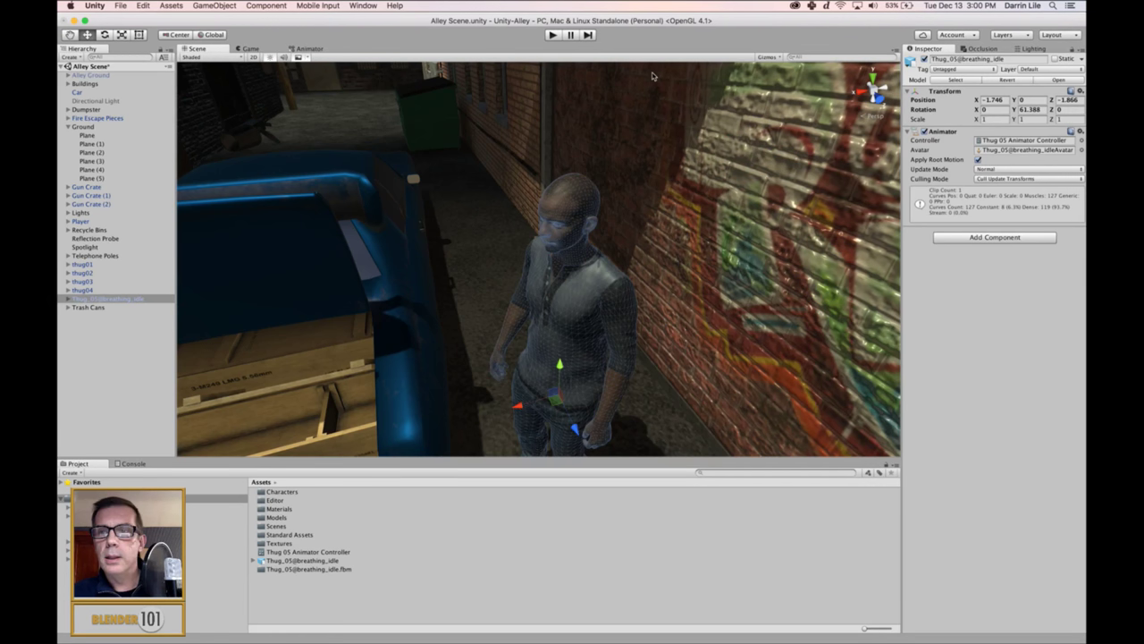
{"action": "left_click", "coordinate": [68, 298]}
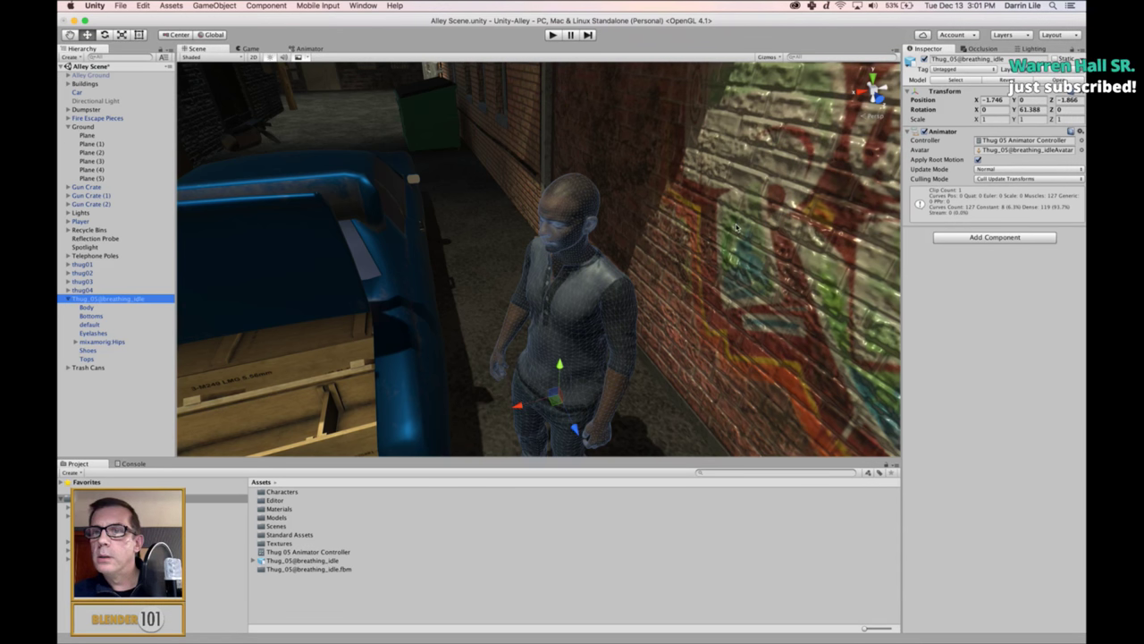
{"action": "left_click", "coordinate": [88, 307]}
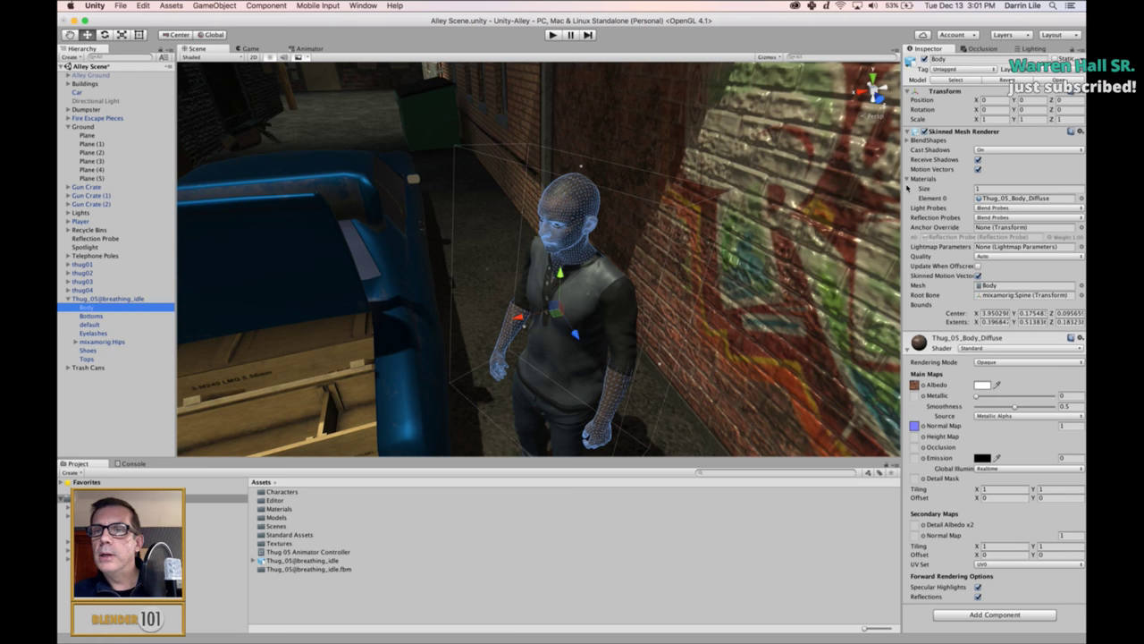
Step: Expand the Body's BlendShapes, lock the Inspector, zoom to the face, and widen the Inspector
{"action": "left_click", "coordinate": [908, 140]}
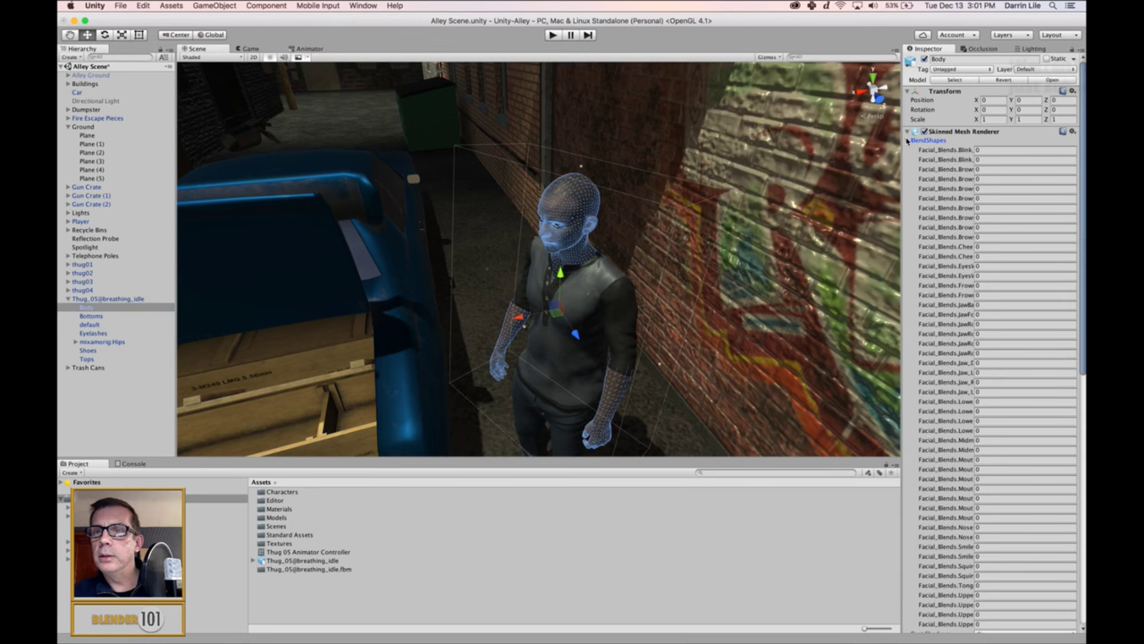
{"action": "left_click", "coordinate": [1072, 49]}
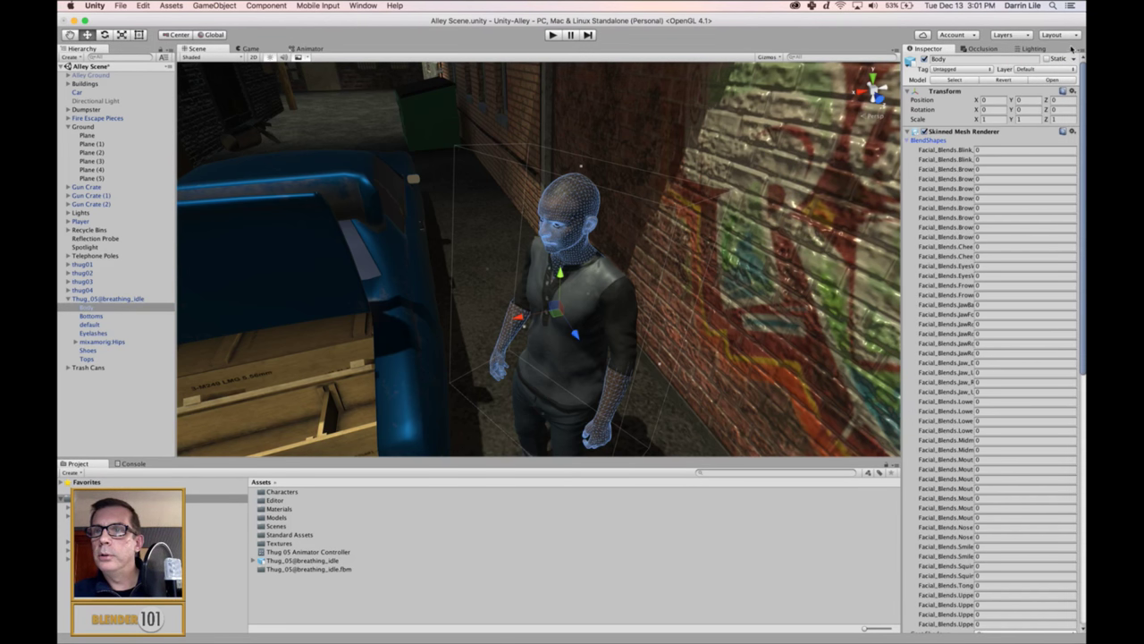
{"action": "left_click", "coordinate": [692, 202]}
{"action": "right_click_drag", "start_coordinate": [625, 228], "coordinate": [608, 326]}
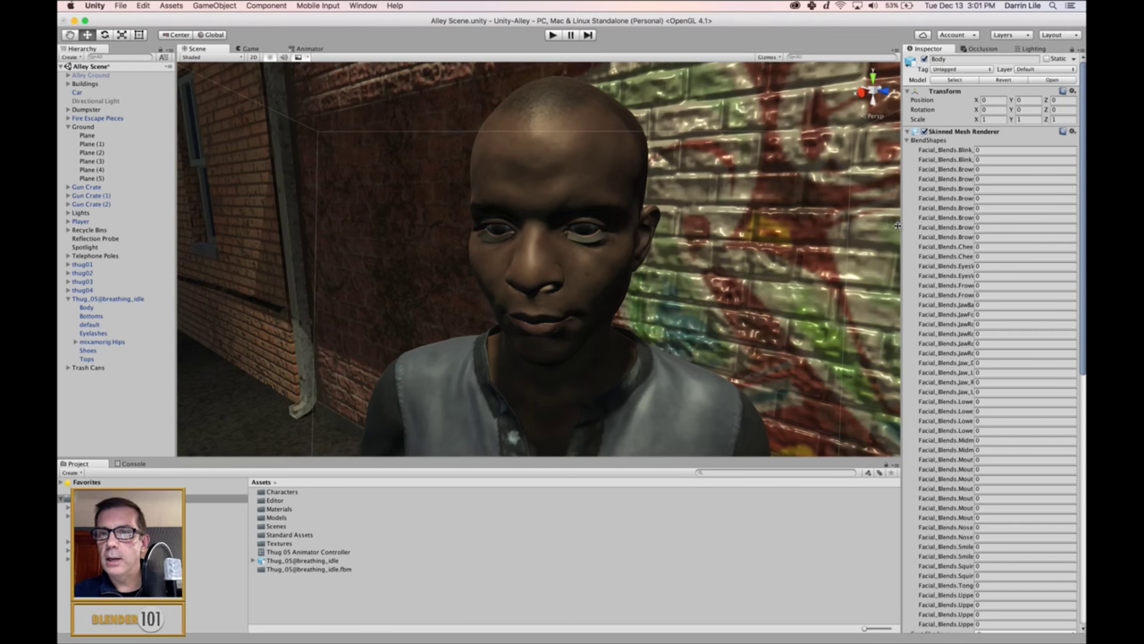
{"action": "left_click_drag", "start_coordinate": [899, 225], "coordinate": [754, 243]}
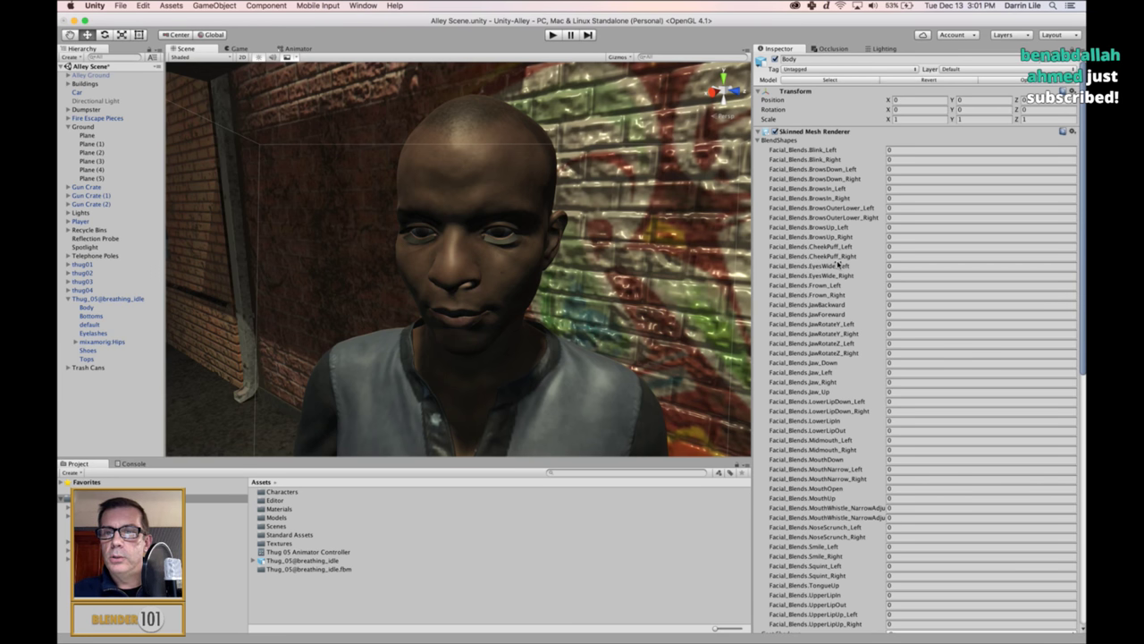
Step: Test the EyesWide_Left blend shape at -10.89, reset it to 0, then try Blink_Left
{"action": "left_click_drag", "start_coordinate": [837, 266], "coordinate": [929, 269]}
{"action": "left_click", "coordinate": [923, 266]}
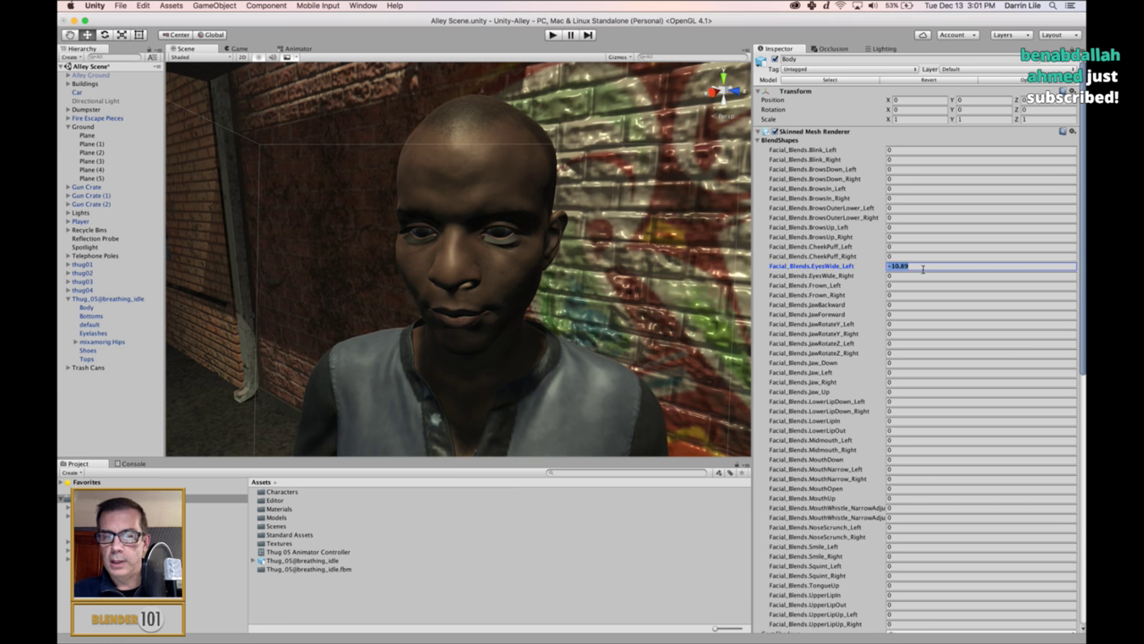
{"action": "type", "text": "0"}
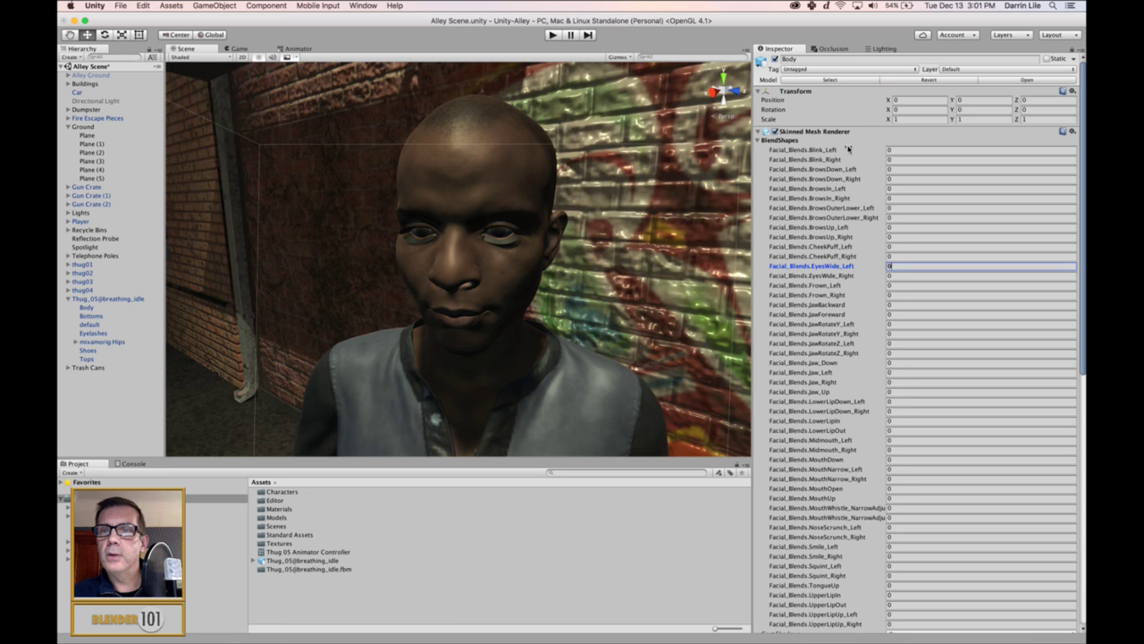
{"action": "left_click_drag", "start_coordinate": [847, 149], "coordinate": [1006, 204]}
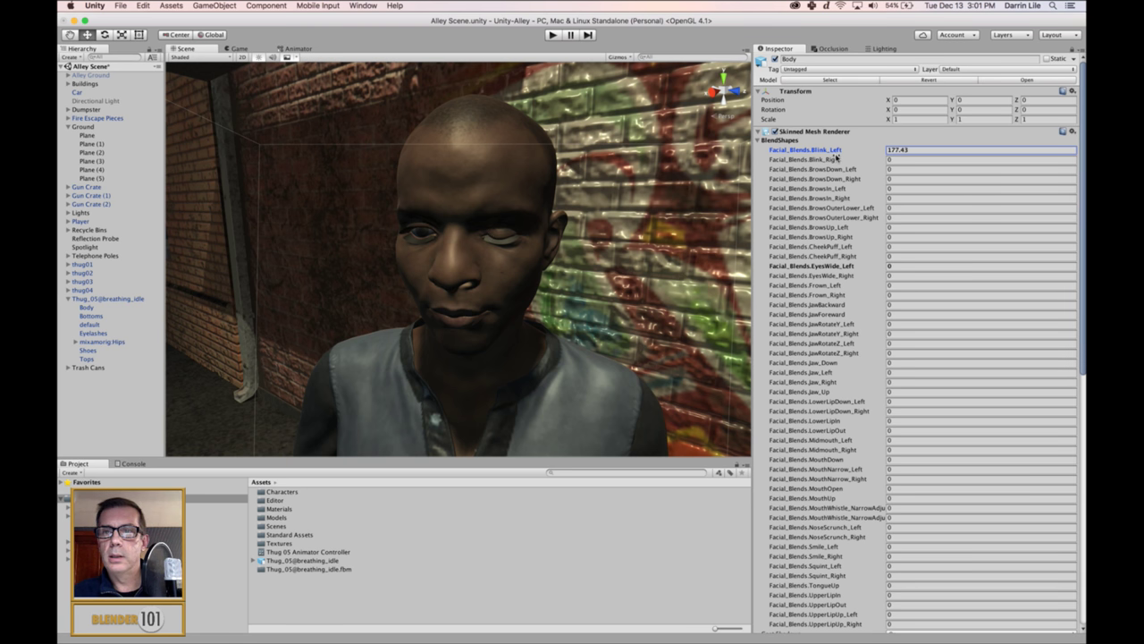
Step: Test Blink_Right at 83.25, then reset both Blink_Right and Blink_Left to 0
{"action": "left_click_drag", "start_coordinate": [836, 159], "coordinate": [1073, 159]}
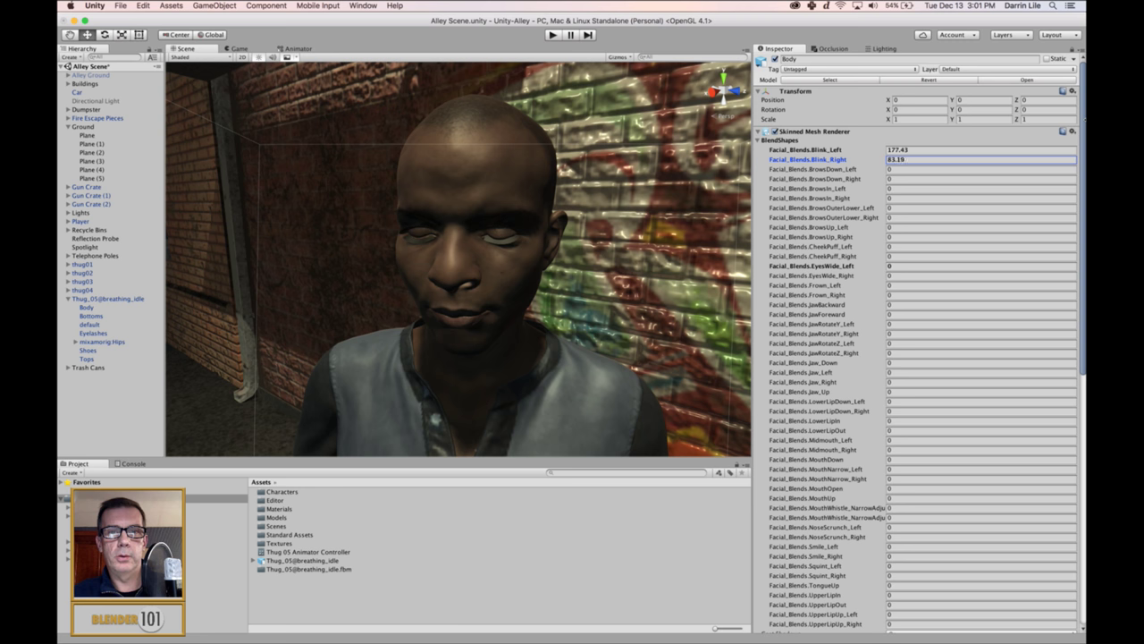
{"action": "left_click_drag", "start_coordinate": [453, 285], "coordinate": [540, 248], "text": "alt"}
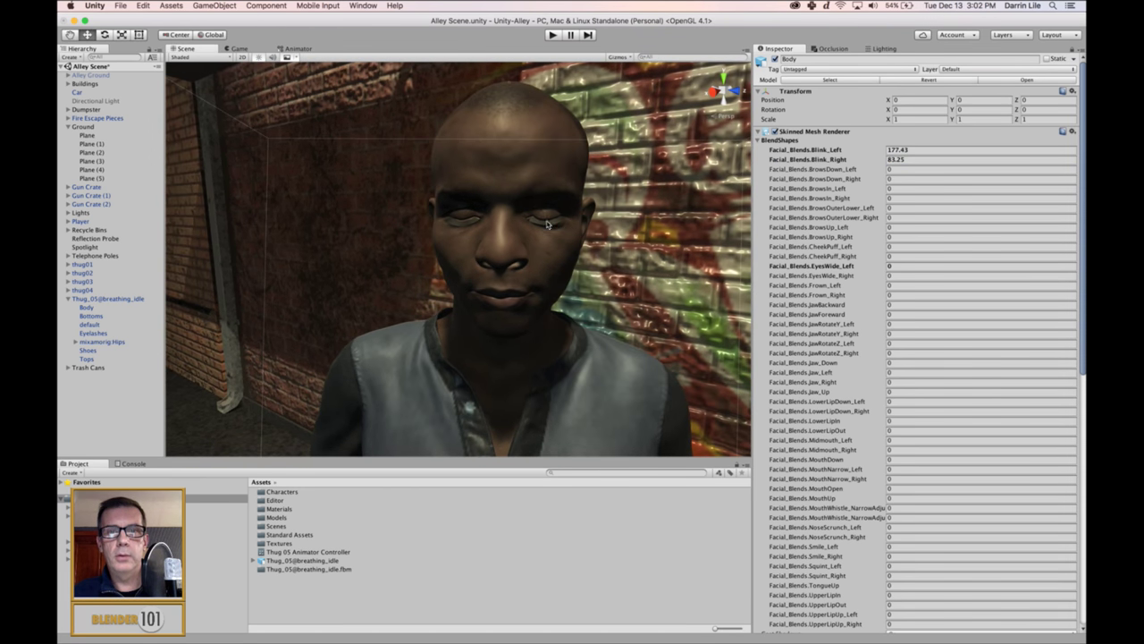
{"action": "left_click", "coordinate": [922, 162]}
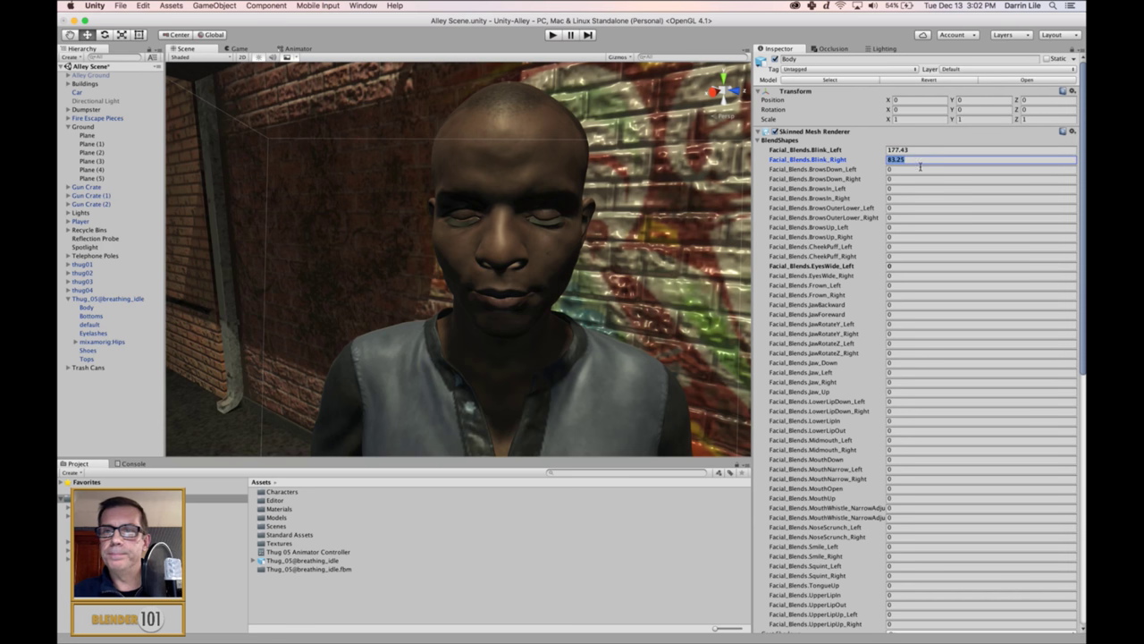
{"action": "type", "text": "0"}
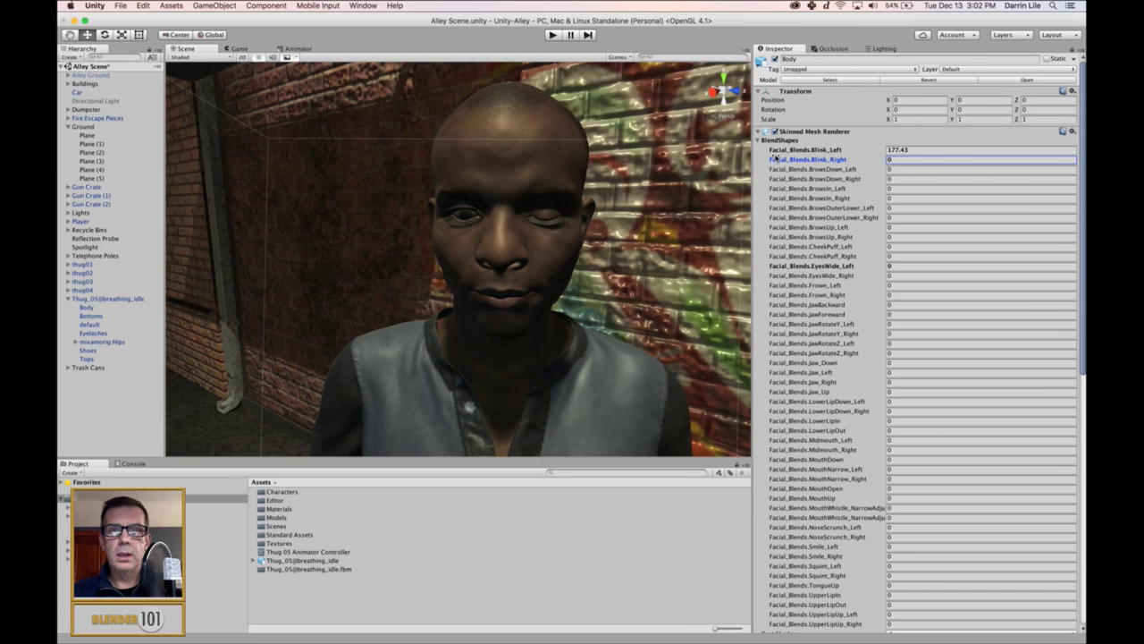
{"action": "left_click", "coordinate": [918, 151]}
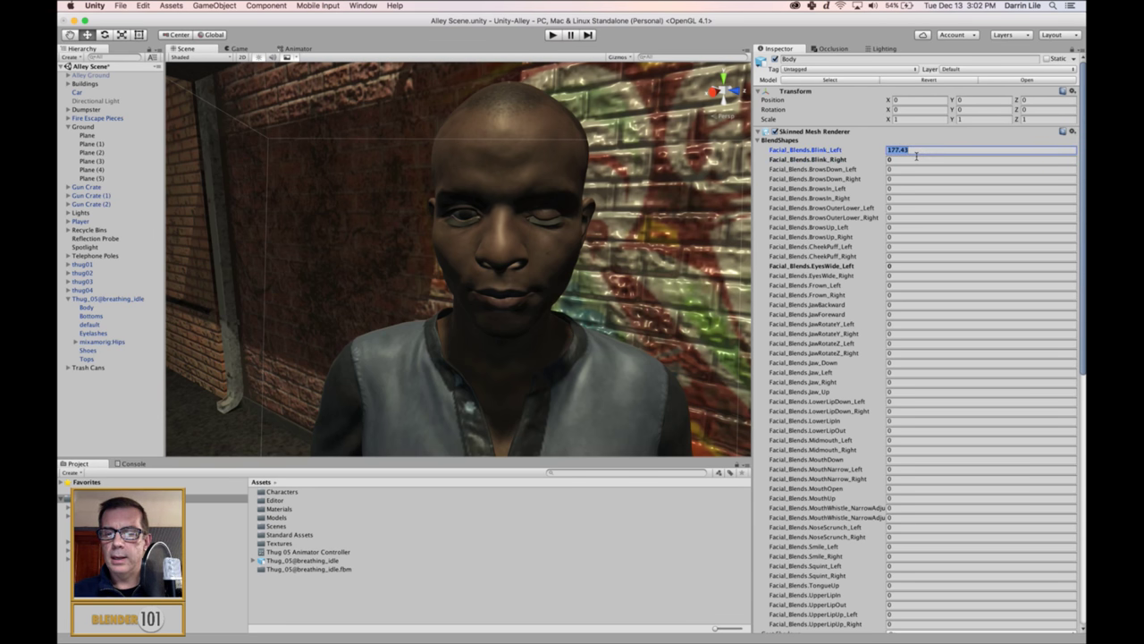
{"action": "type", "text": "0"}
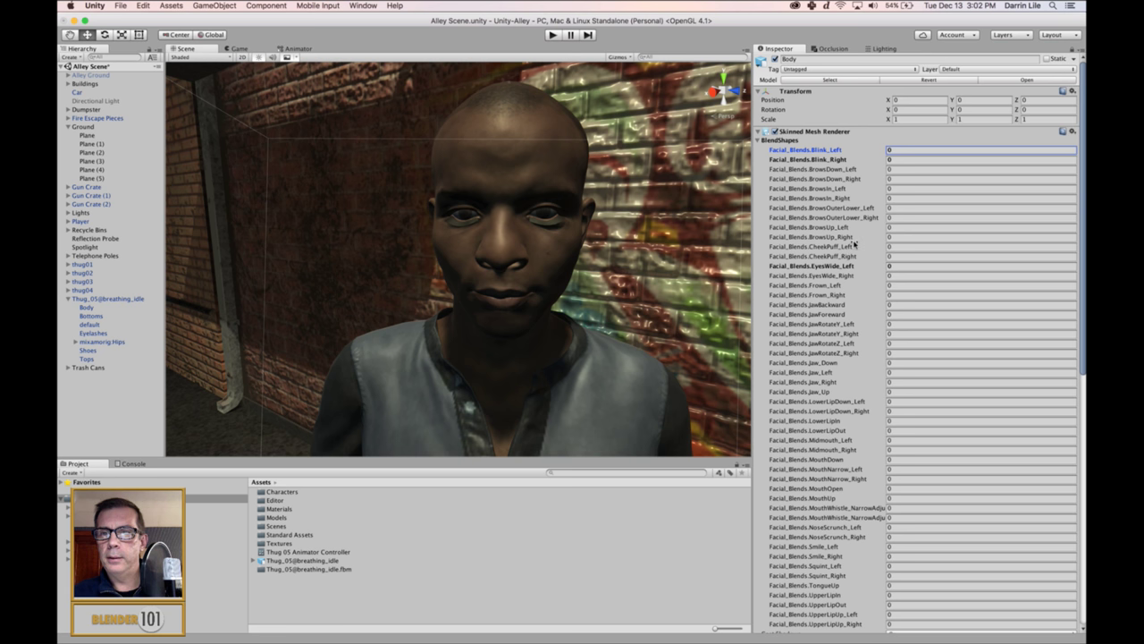
Step: Puff both cheeks with the CheekPuff_Left and CheekPuff_Right blend shapes and inspect them
{"action": "left_click_drag", "start_coordinate": [840, 248], "coordinate": [920, 248]}
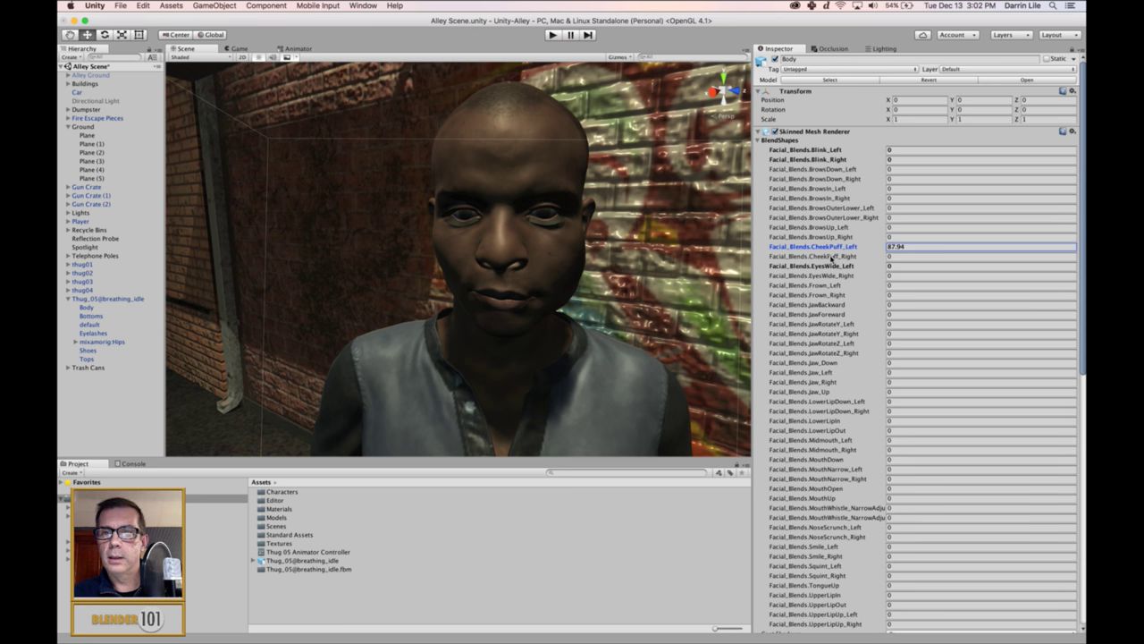
{"action": "left_click", "coordinate": [835, 257]}
{"action": "left_click_drag", "start_coordinate": [835, 256], "coordinate": [903, 256]}
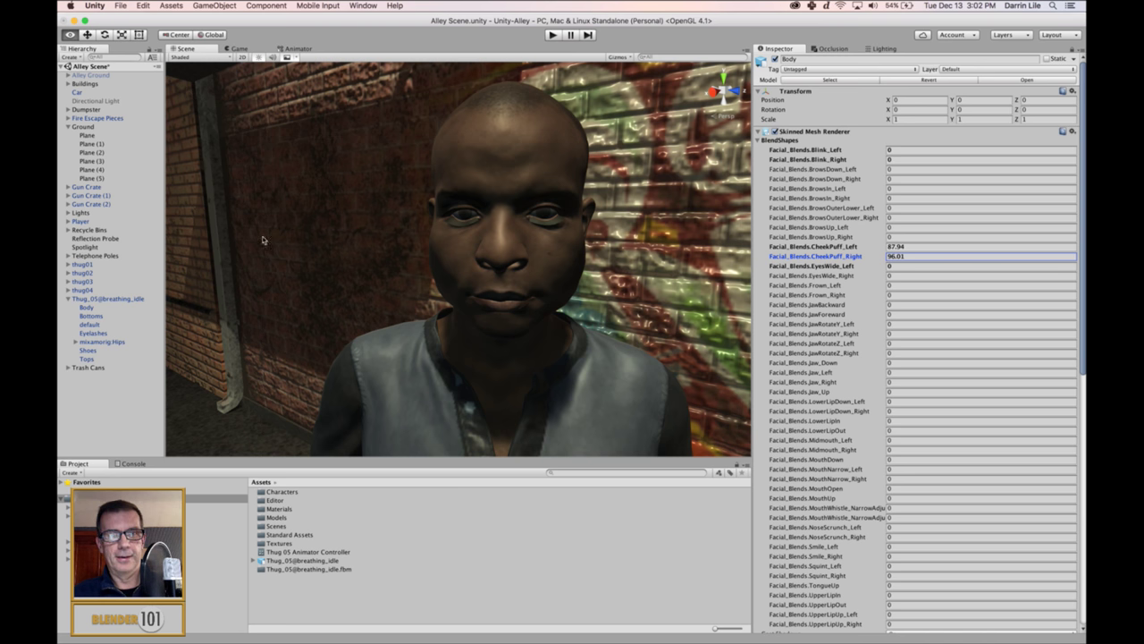
{"action": "mouse_move", "coordinate": [600, 359]}
{"action": "left_mouse_down", "text": "alt"}
{"action": "mouse_move", "coordinate": [573, 349]}
{"action": "mouse_move", "coordinate": [596, 361]}
{"action": "left_mouse_up", "text": "alt"}
Step: Reset CheekPuff_Left and CheekPuff_Right to 0, then widen the Scene view
{"action": "left_click", "coordinate": [907, 247]}
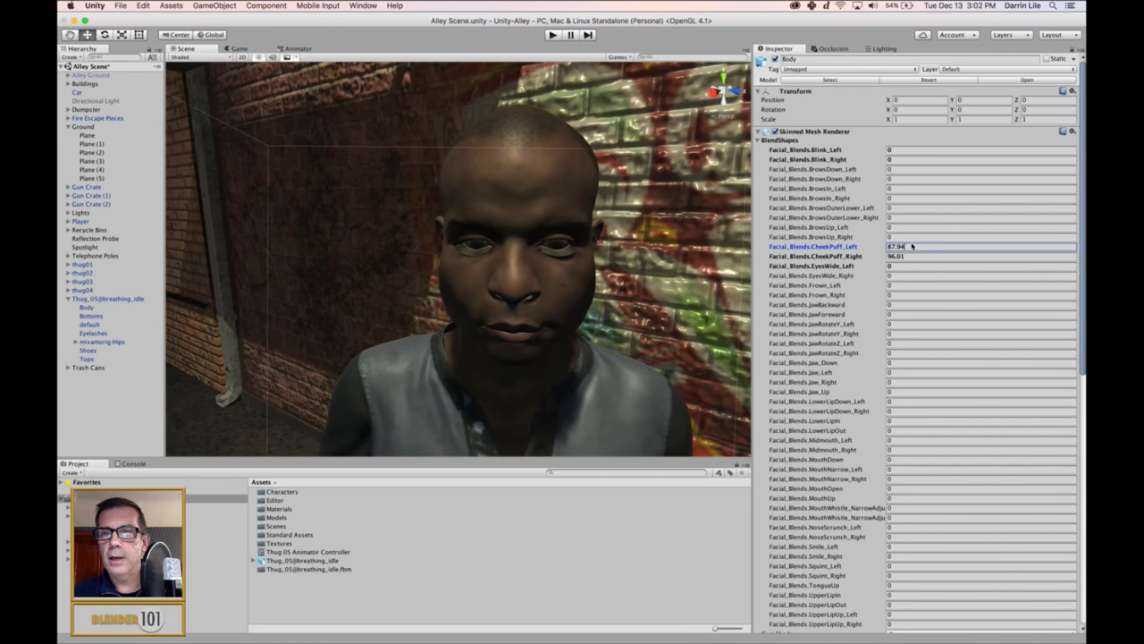
{"action": "type", "text": "0"}
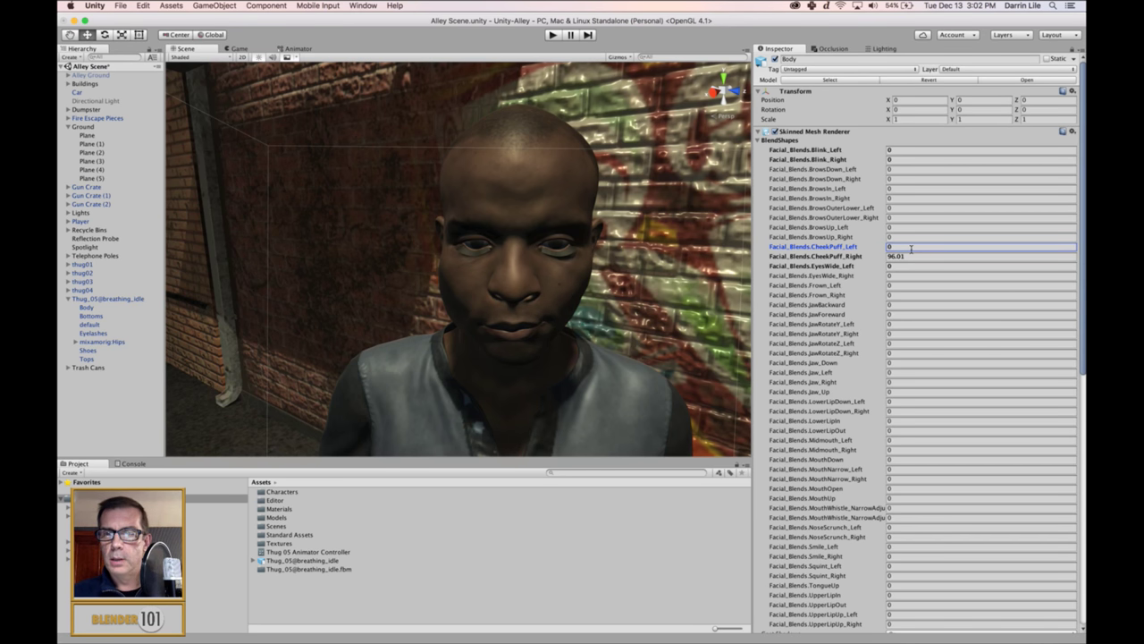
{"action": "key", "text": "Tab"}
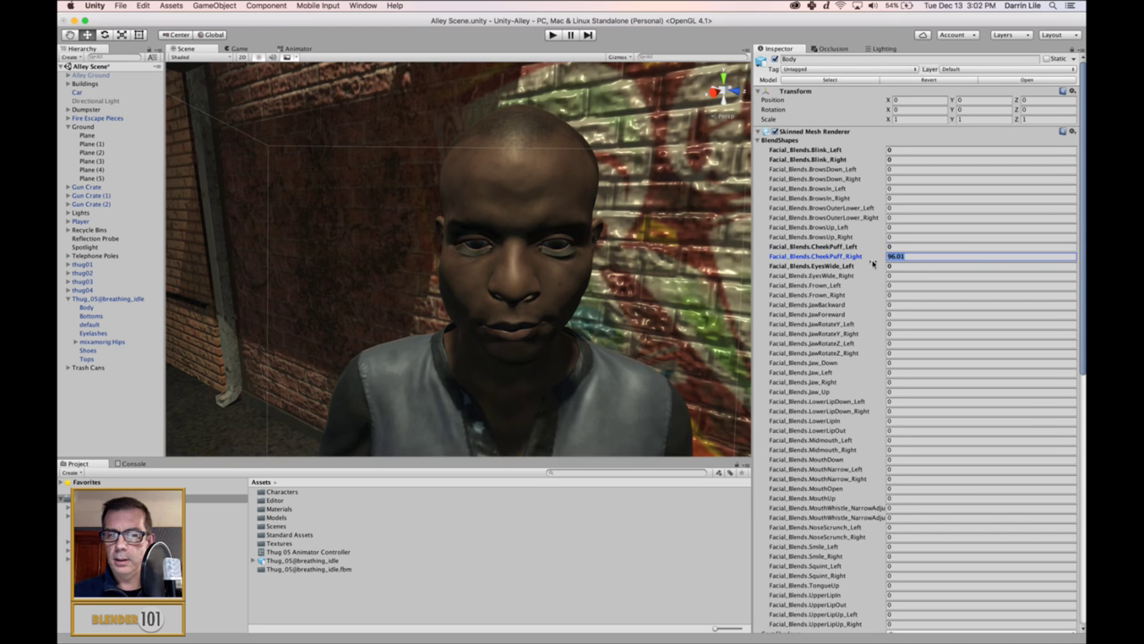
{"action": "type", "text": "0"}
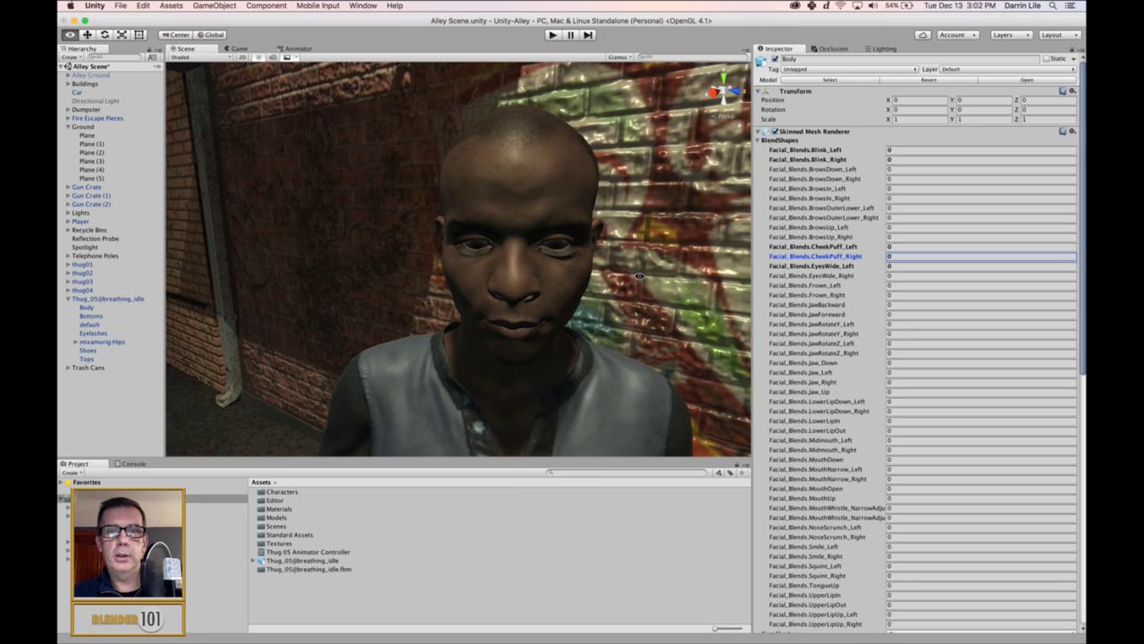
{"action": "mouse_move", "coordinate": [640, 276]}
{"action": "left_mouse_down", "text": "alt"}
{"action": "mouse_move", "coordinate": [630, 300]}
{"action": "mouse_move", "coordinate": [613, 297]}
{"action": "mouse_move", "coordinate": [623, 291]}
{"action": "left_mouse_up", "text": "alt"}
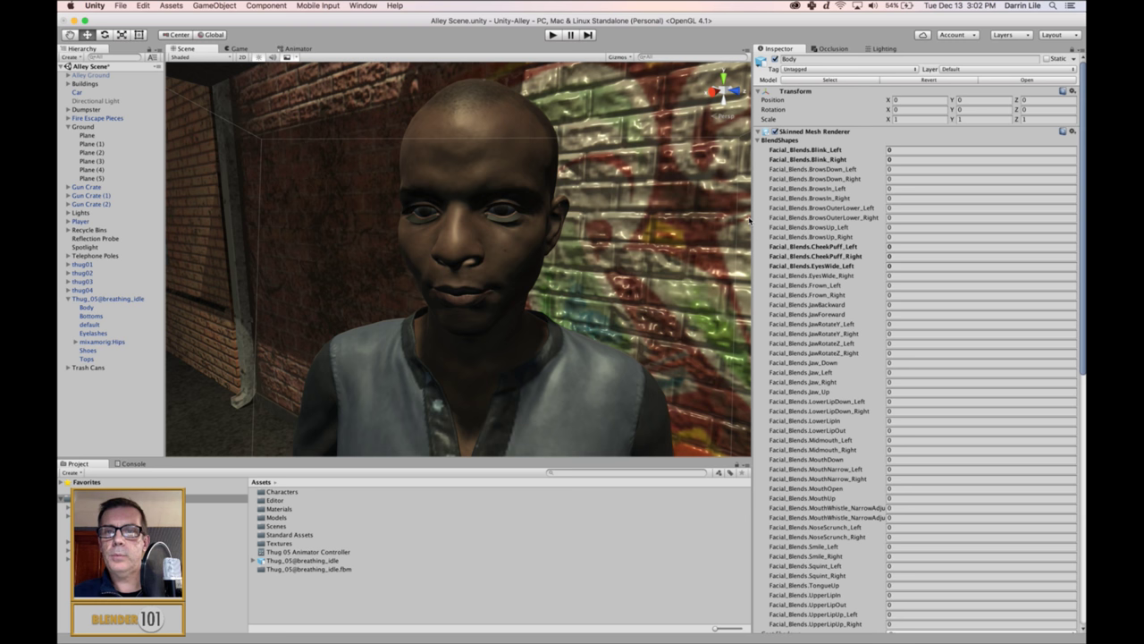
{"action": "left_click_drag", "start_coordinate": [753, 222], "coordinate": [898, 222]}
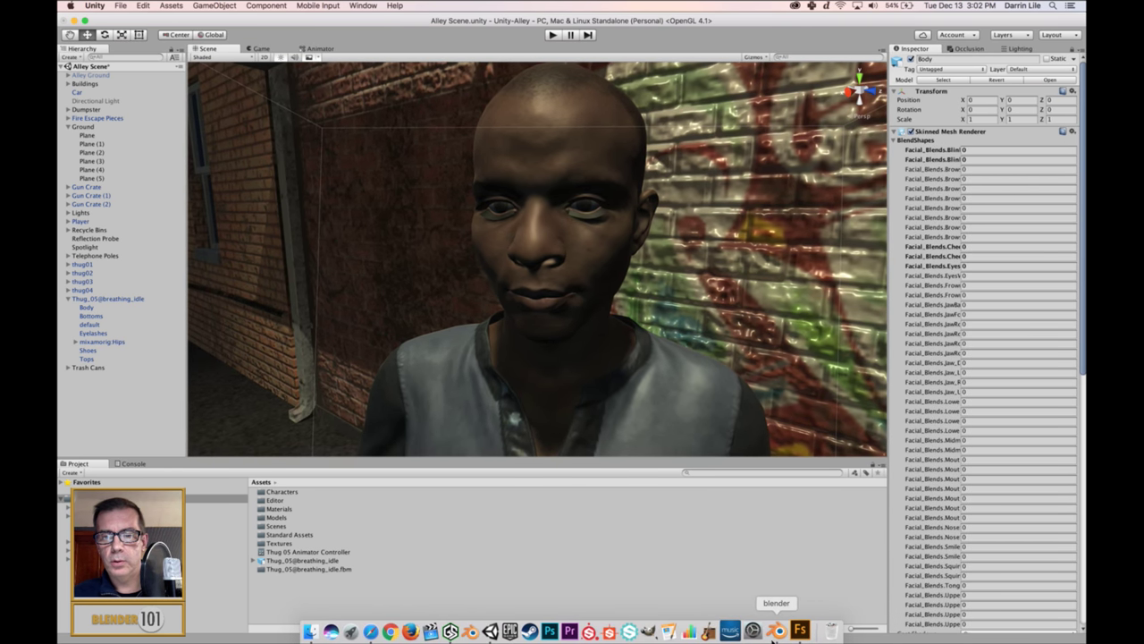
Step: In Blender, enable Expression tools, choose the amused expression, and switch to front view
{"action": "left_click", "coordinate": [762, 624]}
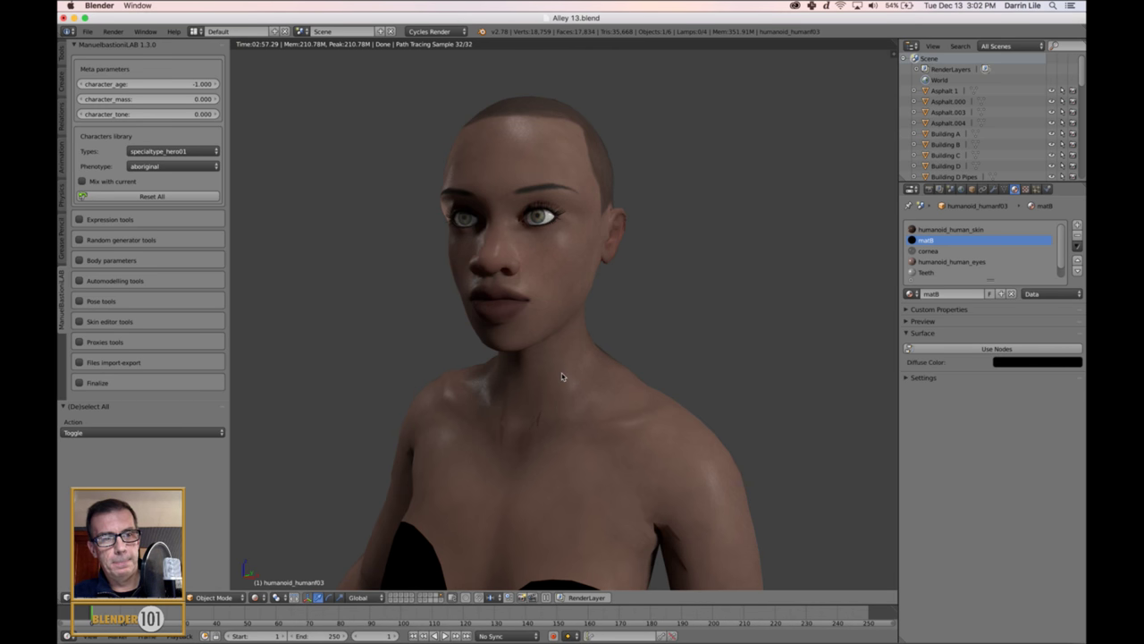
{"action": "middle_click_drag", "start_coordinate": [567, 379], "coordinate": [420, 179]}
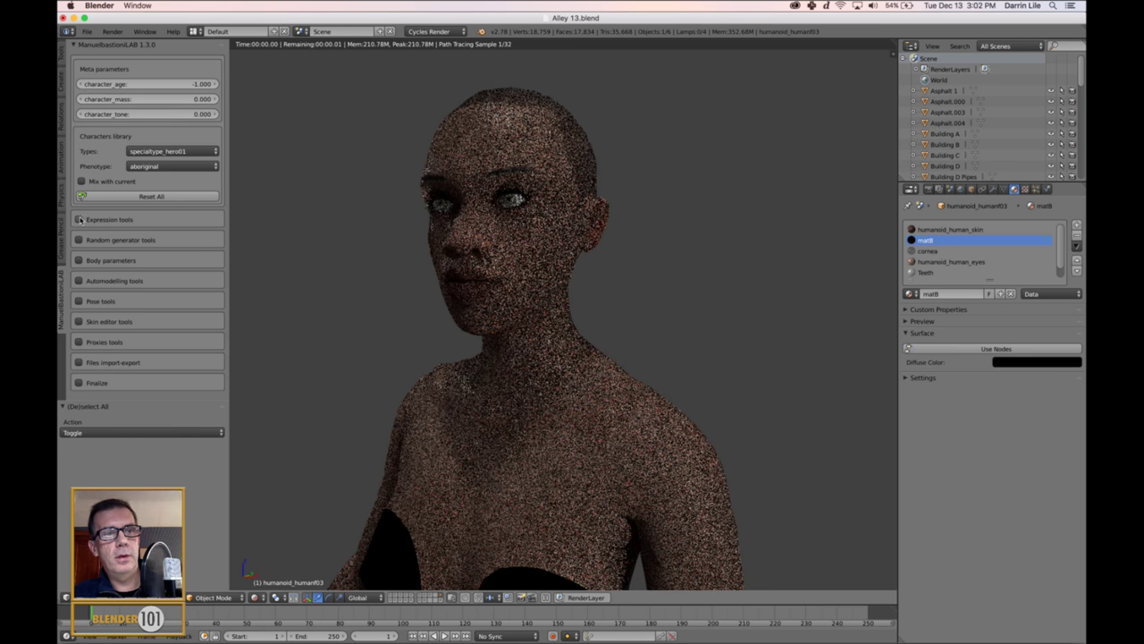
{"action": "left_click", "coordinate": [80, 219]}
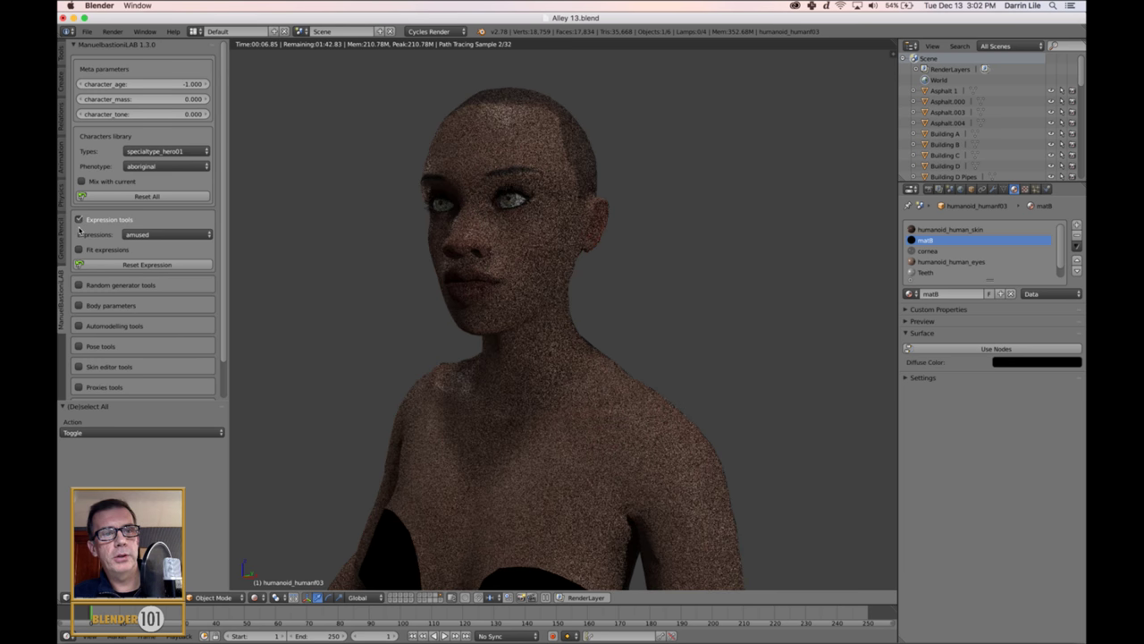
{"action": "left_click", "coordinate": [146, 235]}
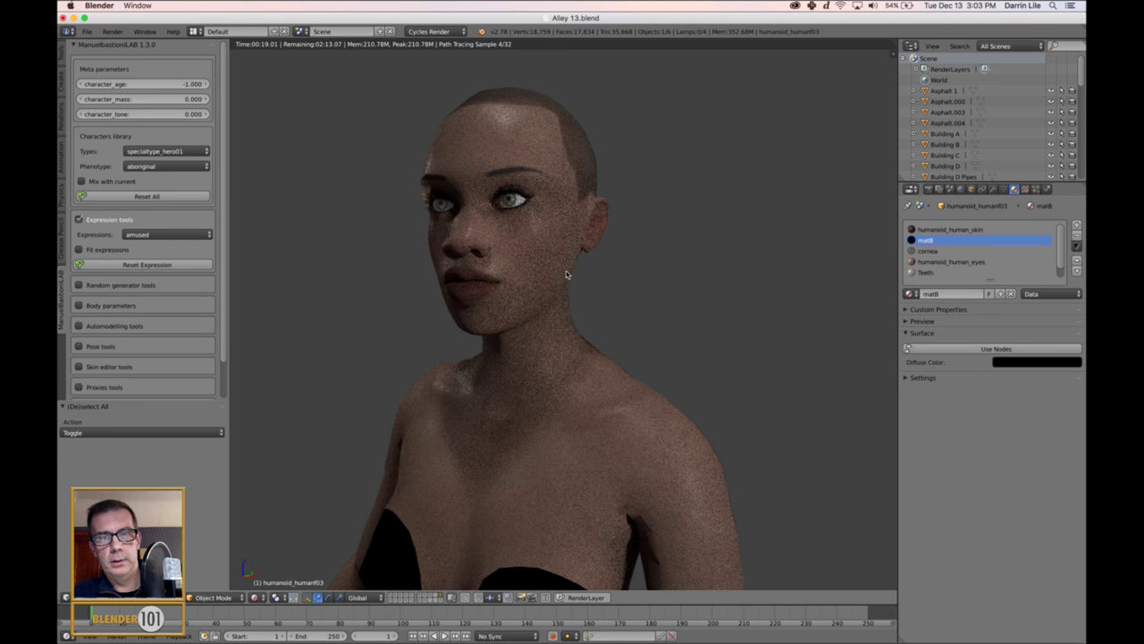
{"action": "key", "text": "KP_1"}
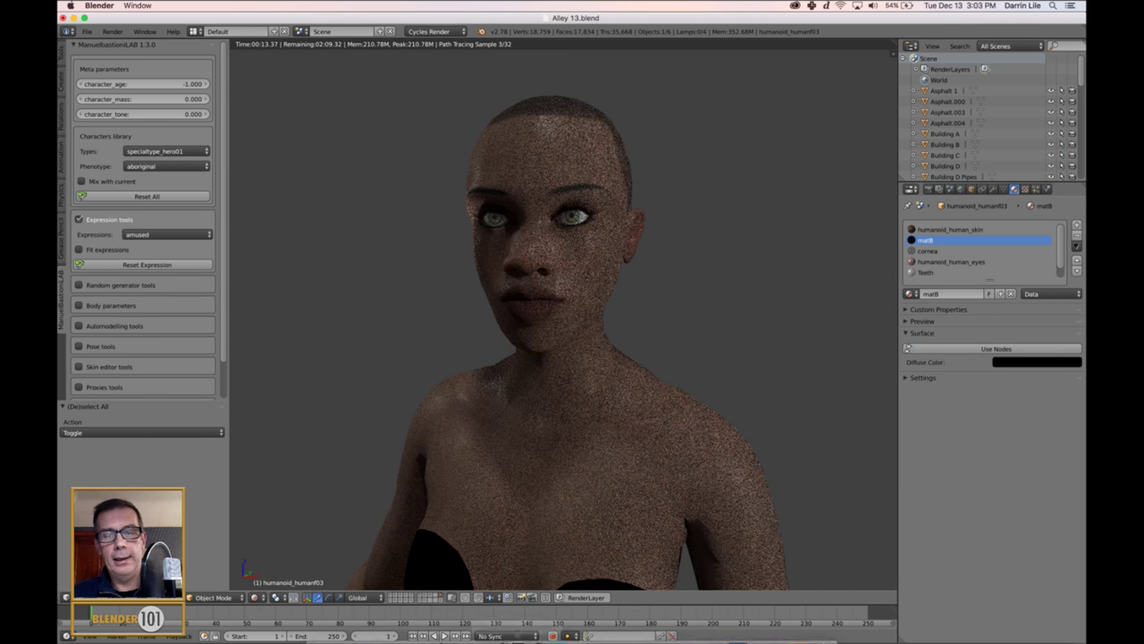
Step: Switch to Safari's Mixamo Downloads page and resize its window
{"action": "mouse_move", "coordinate": [514, 631]}
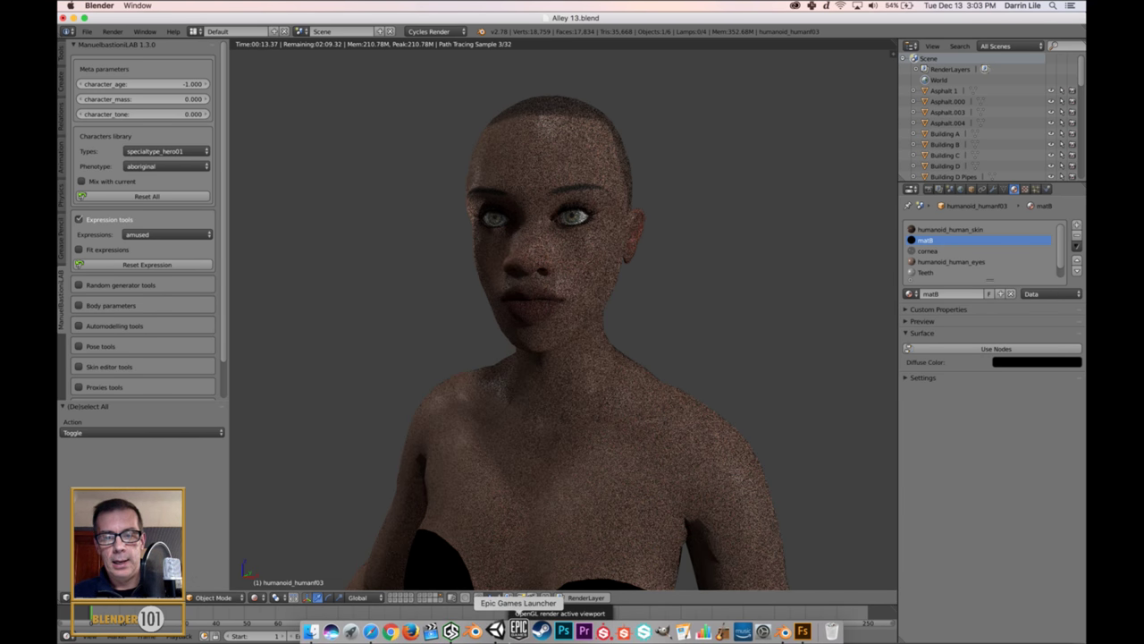
{"action": "left_click", "coordinate": [377, 631]}
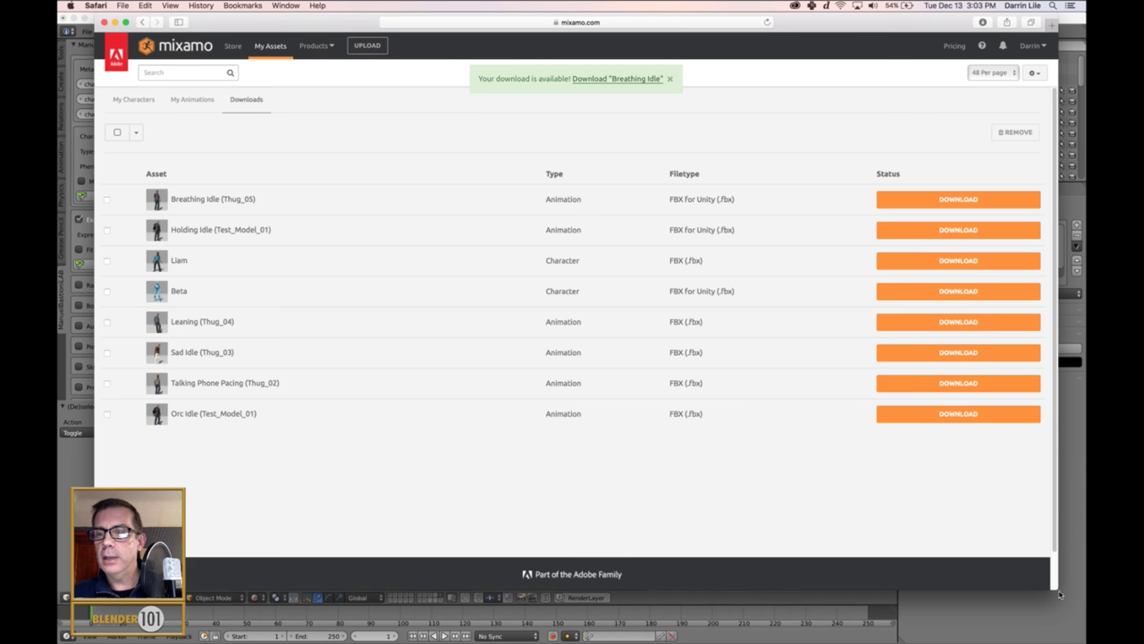
{"action": "left_click_drag", "start_coordinate": [1059, 594], "coordinate": [1005, 615]}
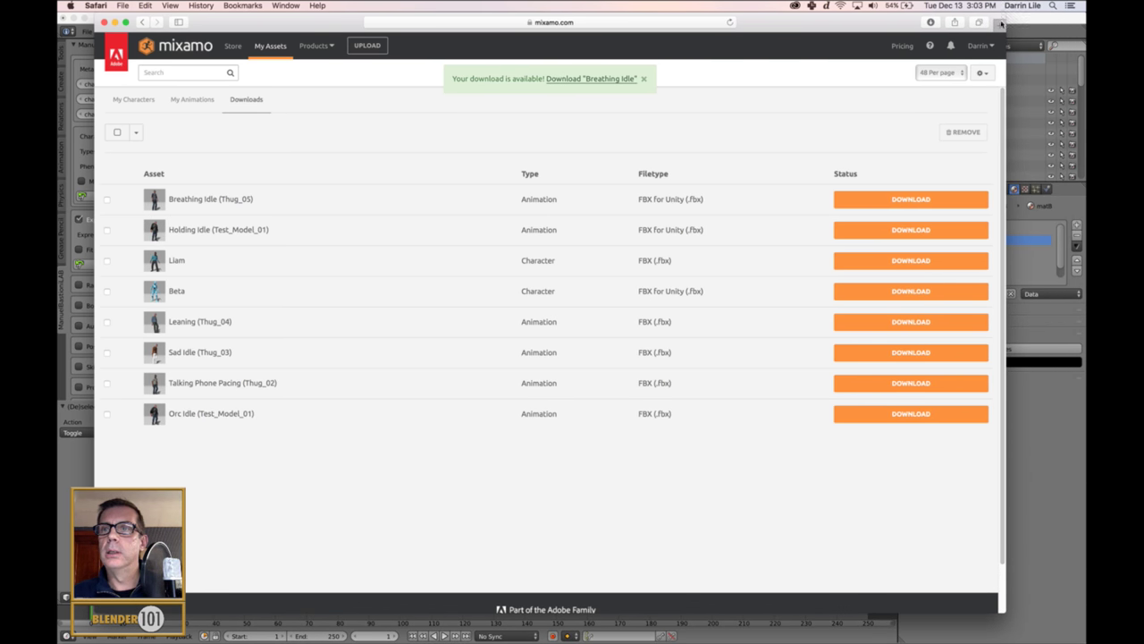
Step: Load manuelbastioni.com in a new Safari tab with the sidebar hidden, then return to Blender
{"action": "key", "text": "super+t"}
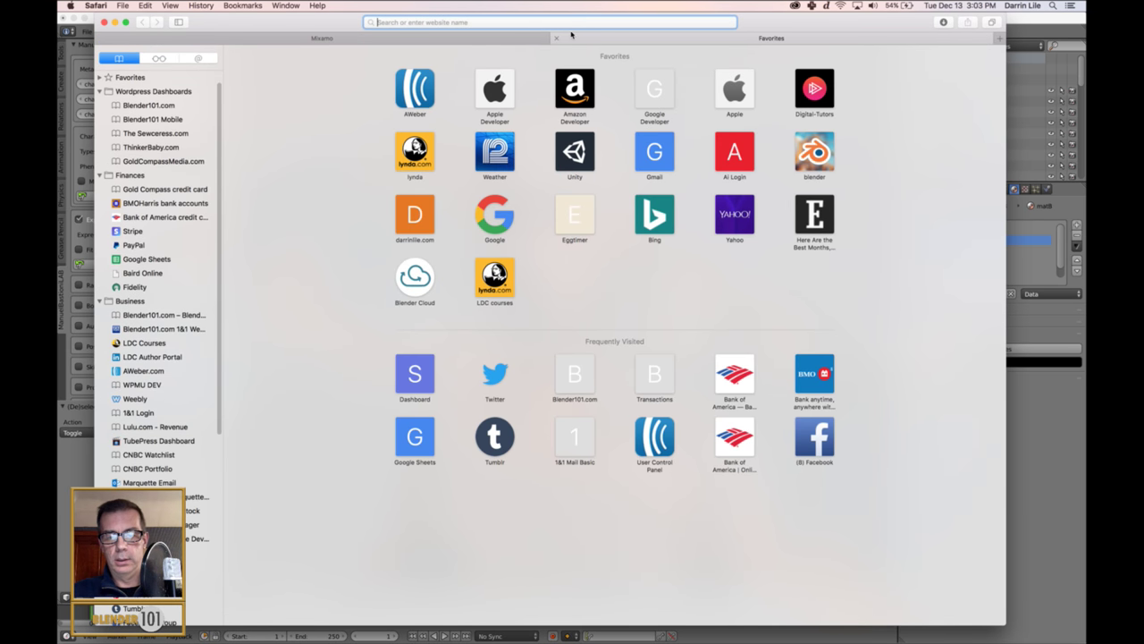
{"action": "left_click", "coordinate": [179, 22]}
{"action": "type", "text": "manuael"}
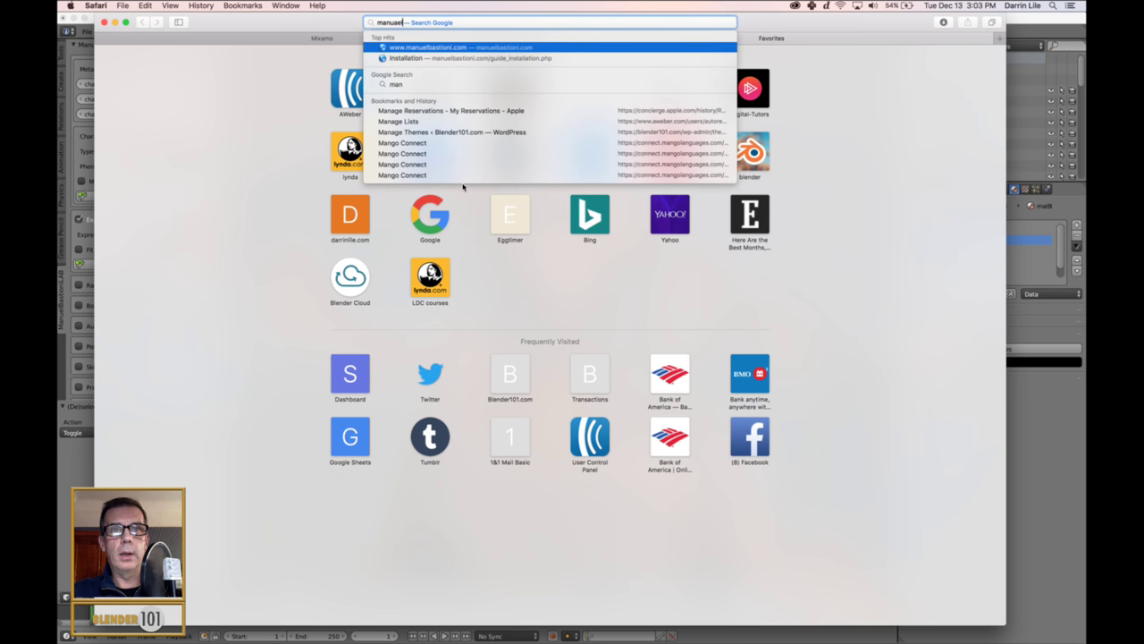
{"action": "key", "text": "BackSpace"}
{"action": "key", "text": "BackSpace"}
{"action": "key", "text": "BackSpace"}
{"action": "type", "text": "e"}
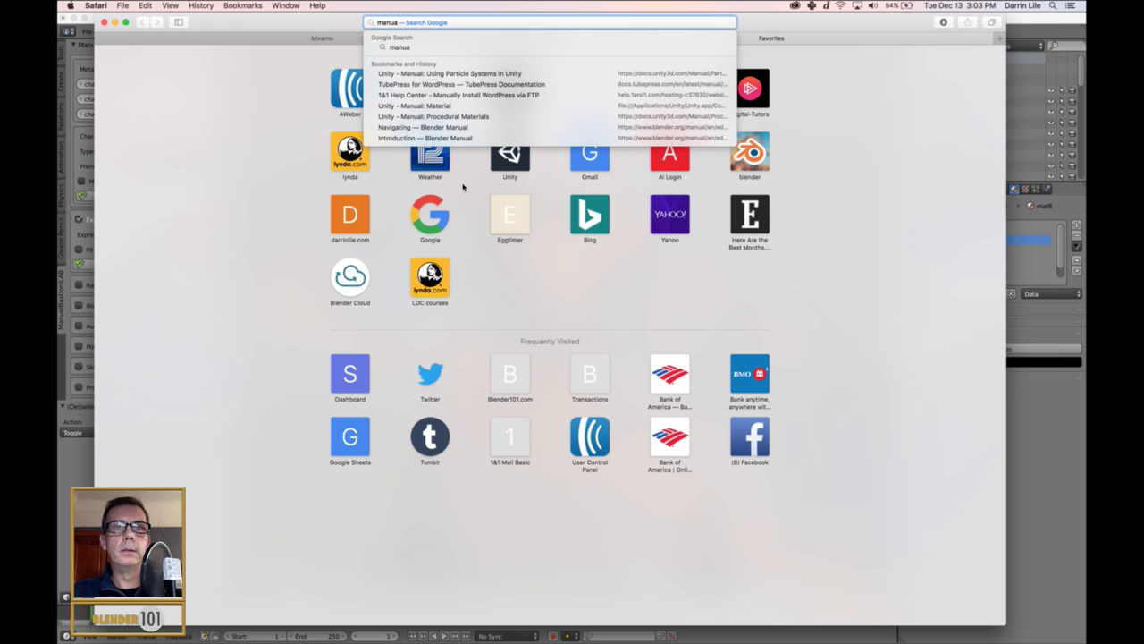
{"action": "type", "text": "lbastioni.com"}
{"action": "key", "text": "Return"}
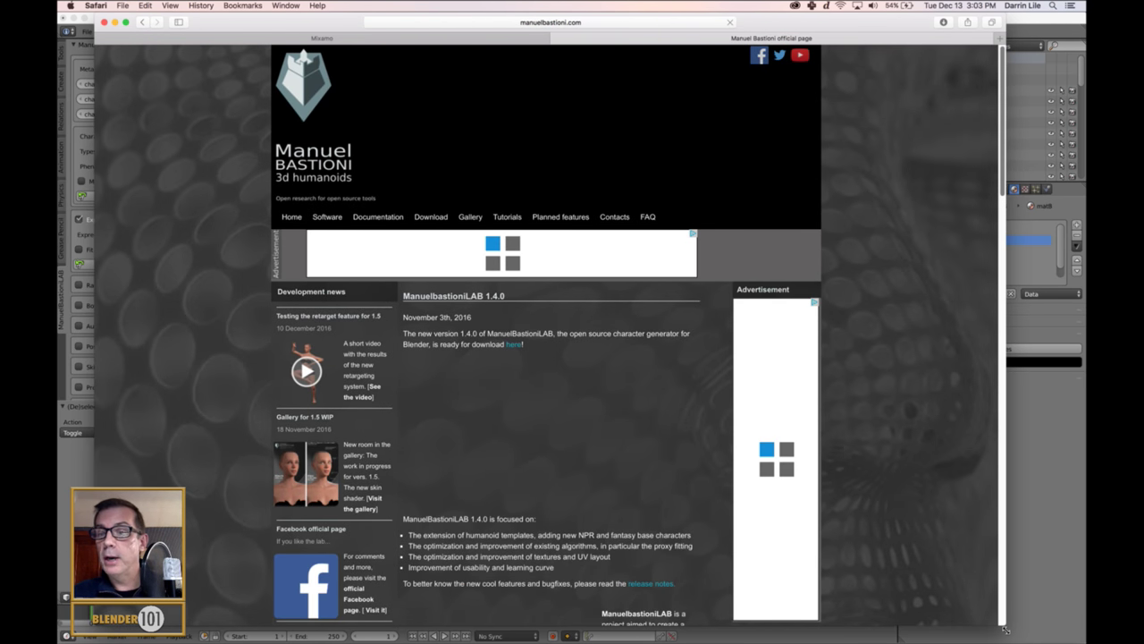
{"action": "double_click", "coordinate": [421, 14]}
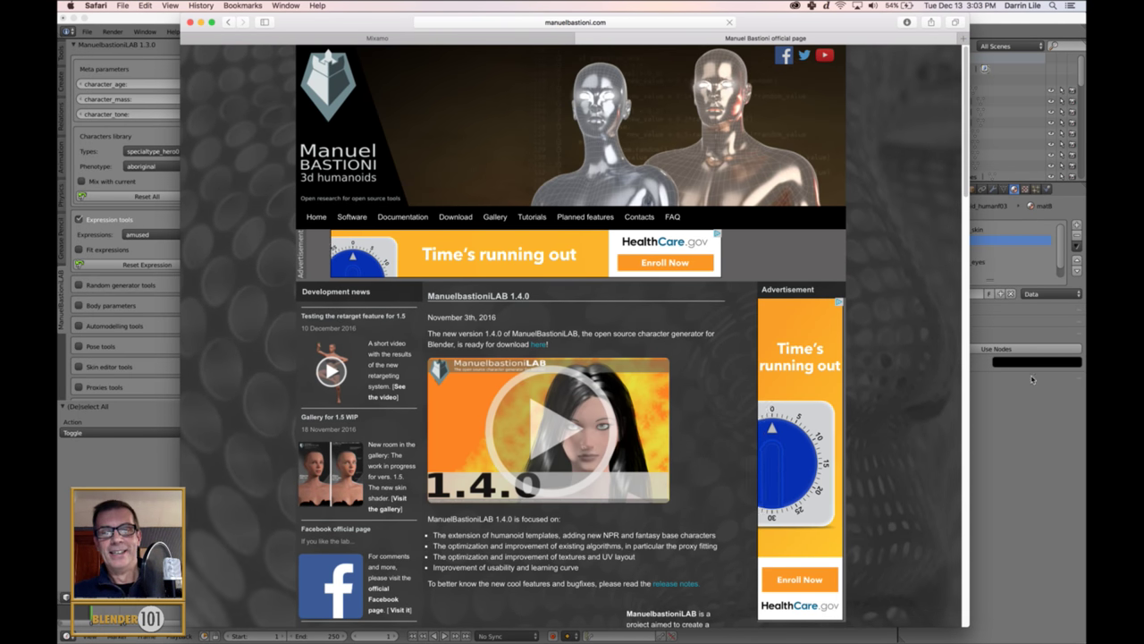
{"action": "left_click", "coordinate": [67, 269]}
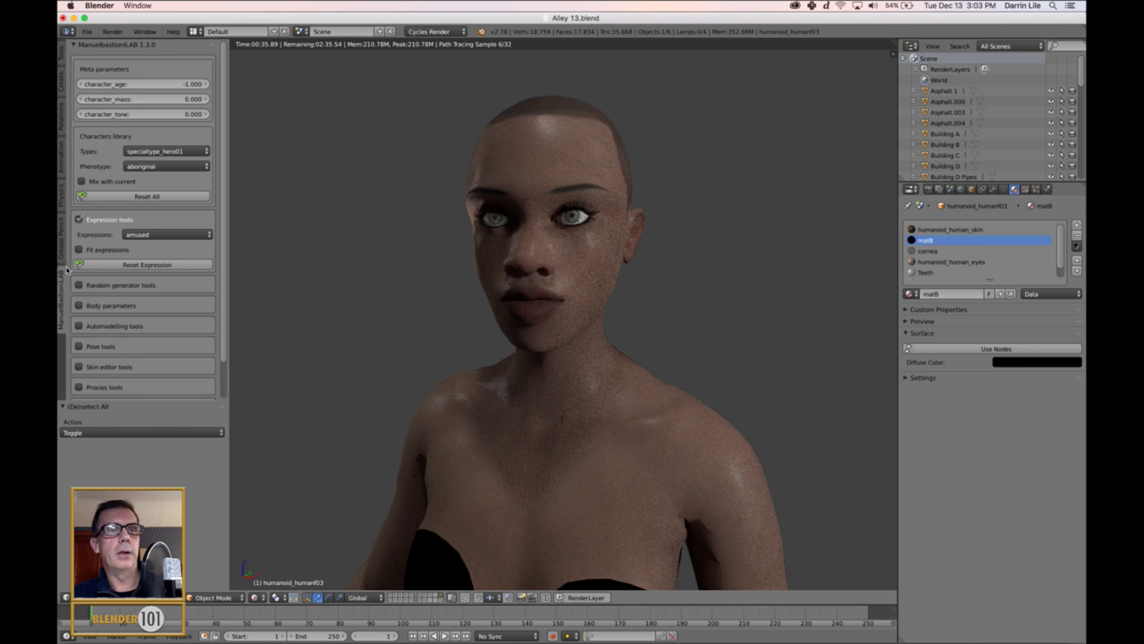
Step: Switch from Blender back to Safari to view the manuelbastioni.com page
{"action": "mouse_move", "coordinate": [823, 628]}
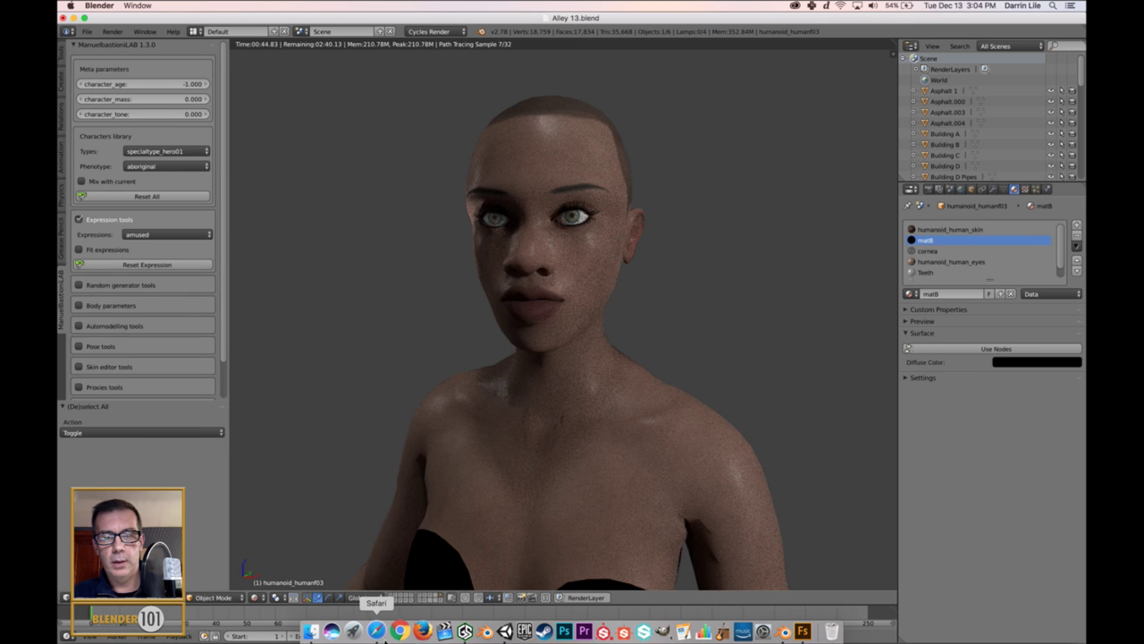
{"action": "left_click", "coordinate": [376, 631]}
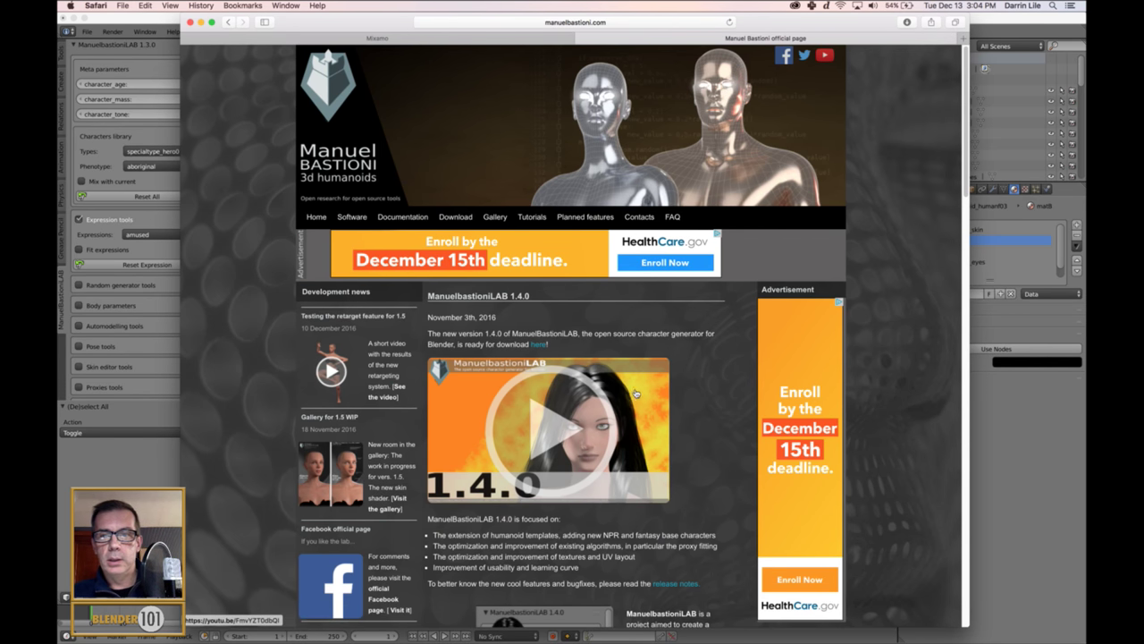
Step: Scroll through the manuelbastioni.com home page down to the footer, then return to Blender
{"action": "scroll", "coordinate": [895, 349], "scroll_direction": "down", "scroll_amount": 1}
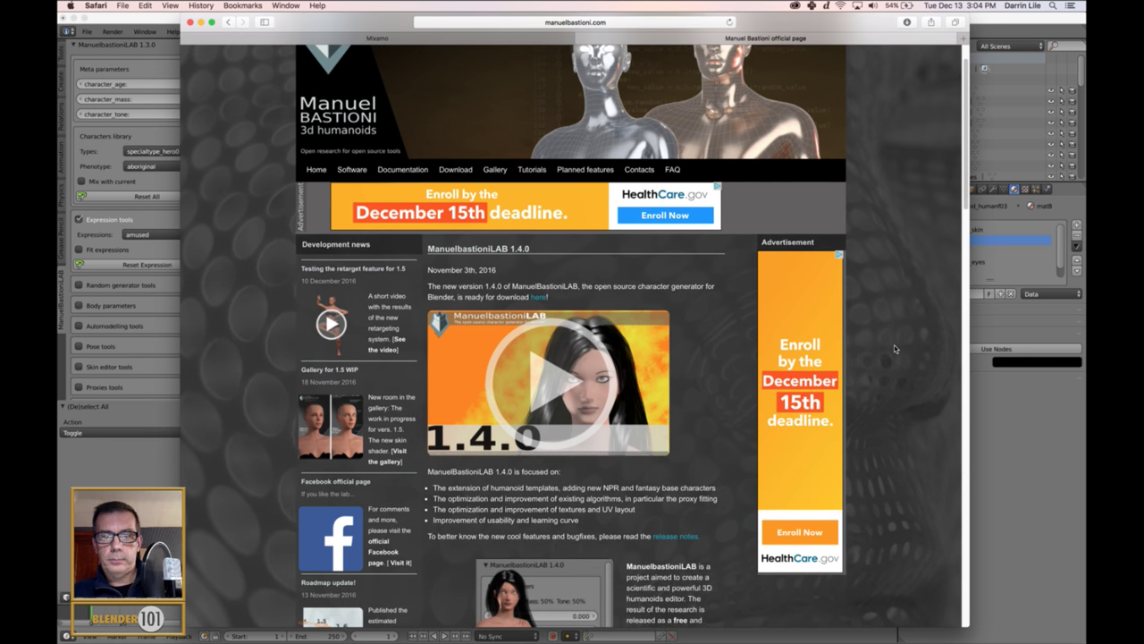
{"action": "scroll", "coordinate": [883, 347], "scroll_direction": "down", "scroll_amount": 6}
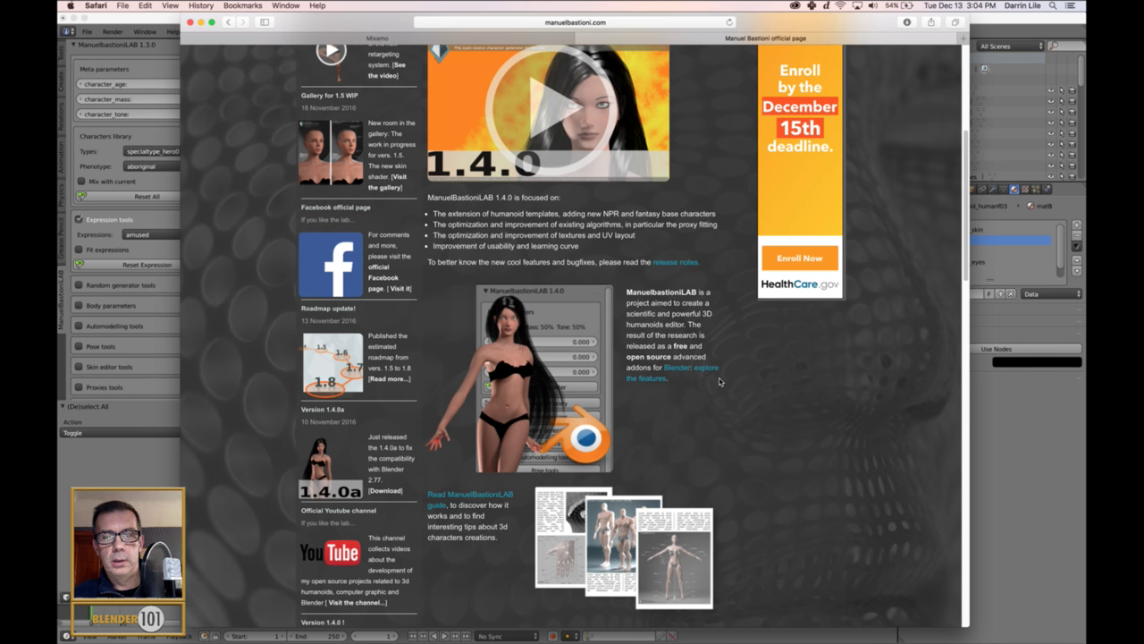
{"action": "scroll", "coordinate": [724, 379], "scroll_direction": "down", "scroll_amount": 5}
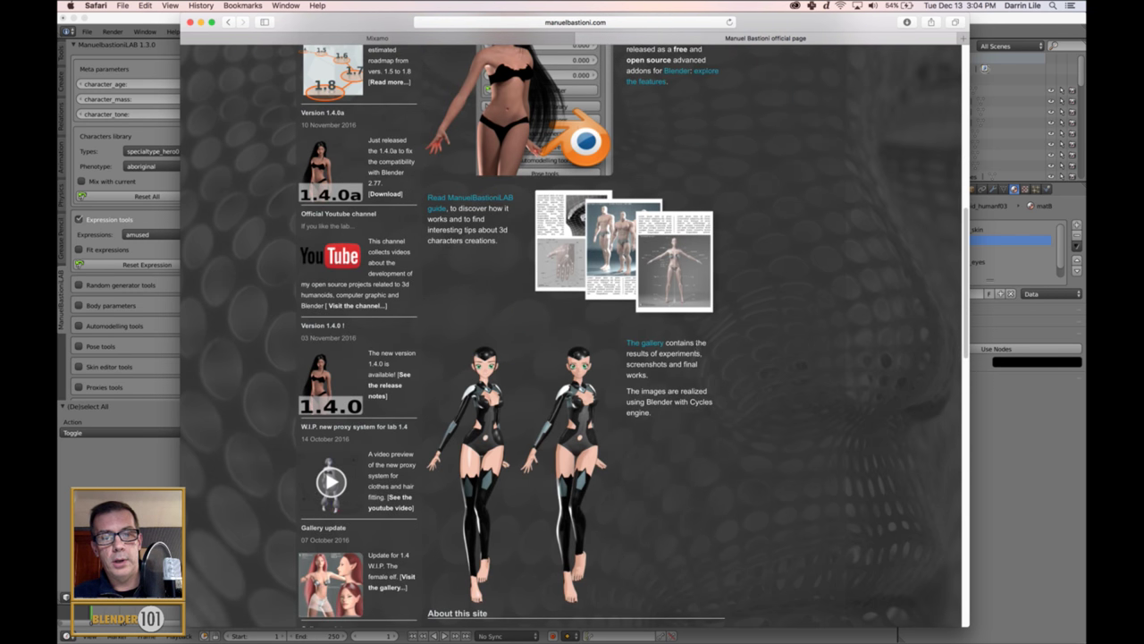
{"action": "scroll", "coordinate": [697, 341], "scroll_direction": "down", "scroll_amount": 1}
{"action": "scroll", "coordinate": [699, 337], "scroll_direction": "up", "scroll_amount": 10}
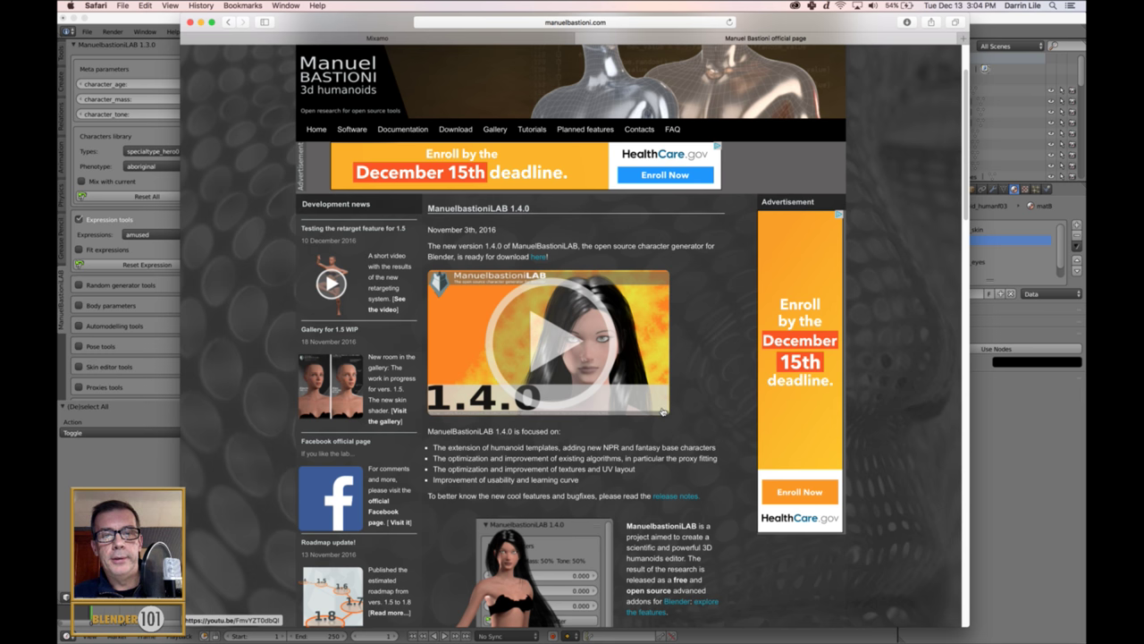
{"action": "scroll", "coordinate": [662, 410], "scroll_direction": "down", "scroll_amount": 10}
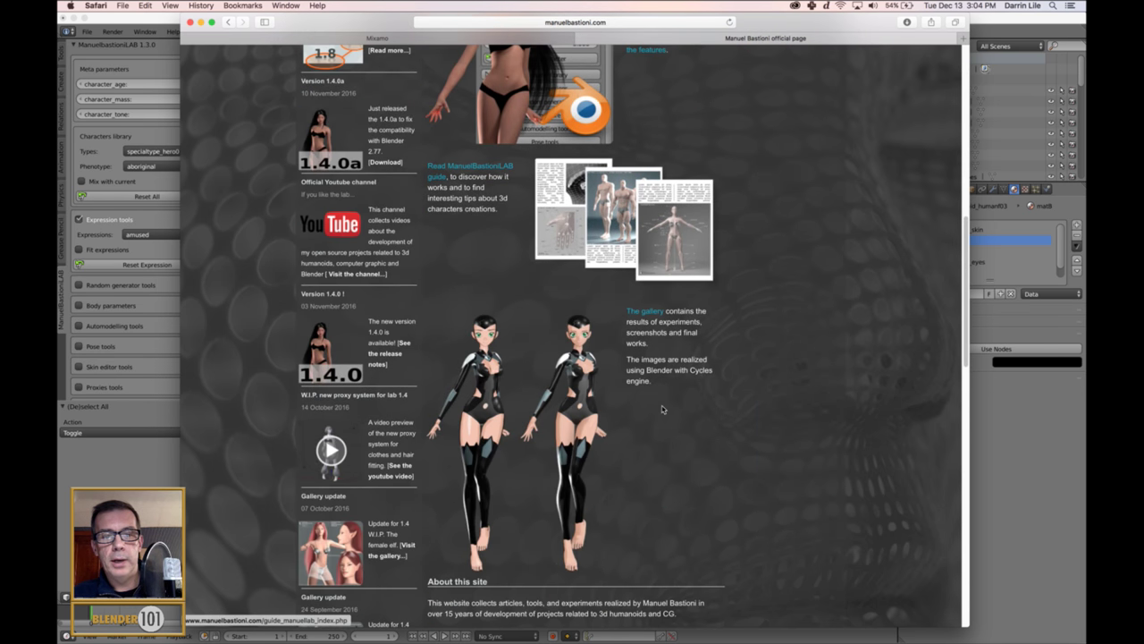
{"action": "scroll", "coordinate": [663, 410], "scroll_direction": "down", "scroll_amount": 4}
{"action": "scroll", "coordinate": [662, 408], "scroll_direction": "down", "scroll_amount": 1}
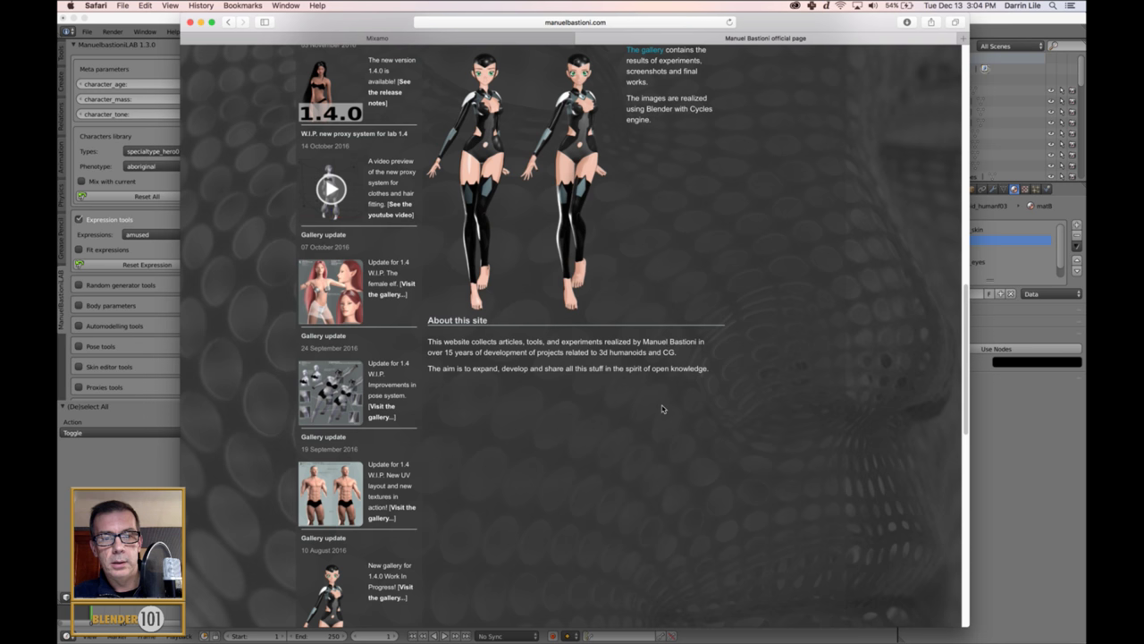
{"action": "scroll", "coordinate": [663, 408], "scroll_direction": "down", "scroll_amount": 3}
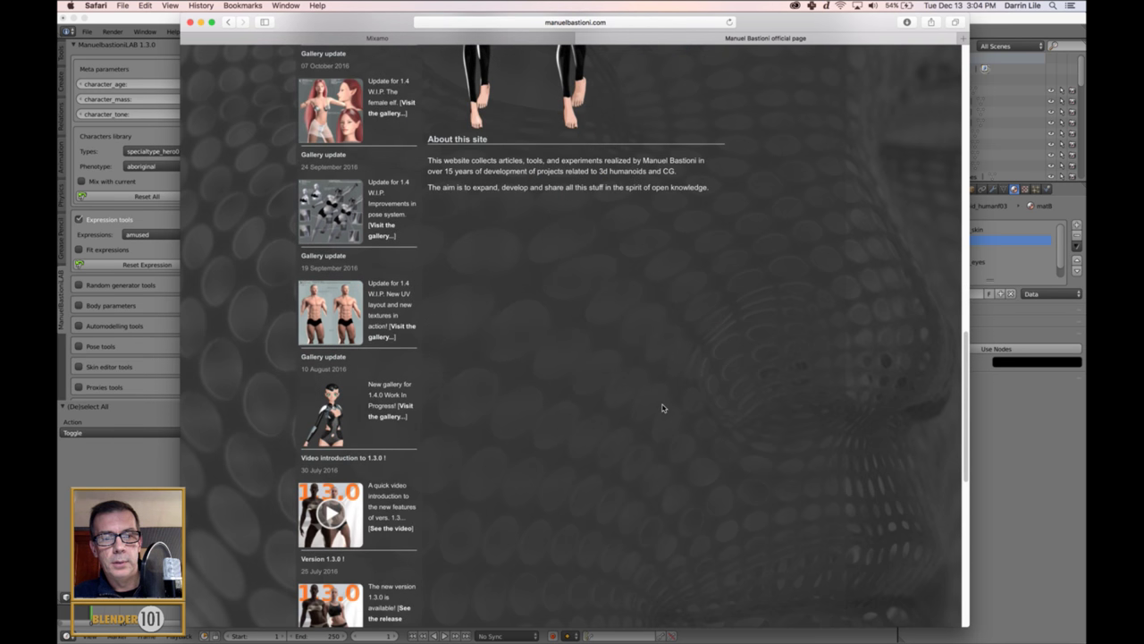
{"action": "scroll", "coordinate": [663, 408], "scroll_direction": "down", "scroll_amount": 3}
{"action": "scroll", "coordinate": [662, 409], "scroll_direction": "down", "scroll_amount": 3}
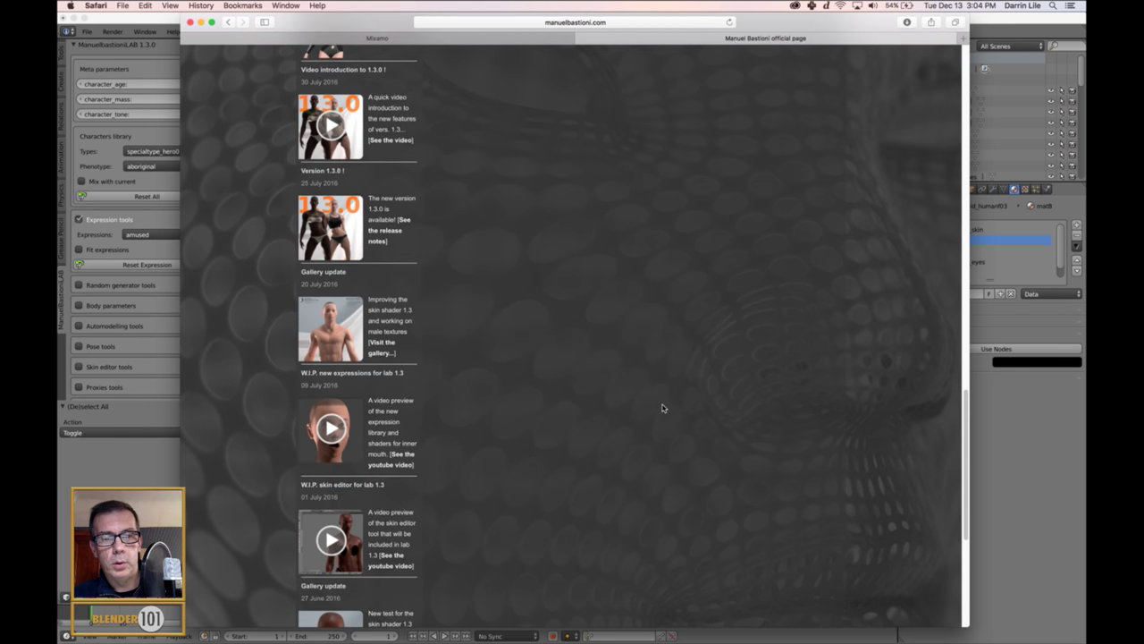
{"action": "scroll", "coordinate": [662, 408], "scroll_direction": "down", "scroll_amount": 2}
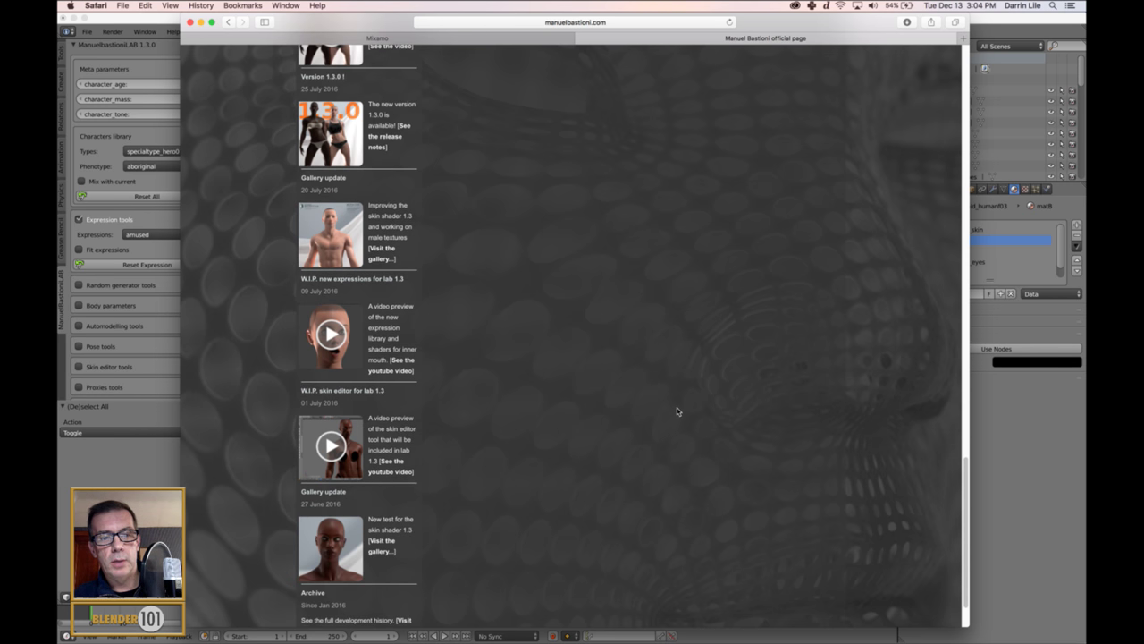
{"action": "scroll", "coordinate": [664, 406], "scroll_direction": "down", "scroll_amount": 1}
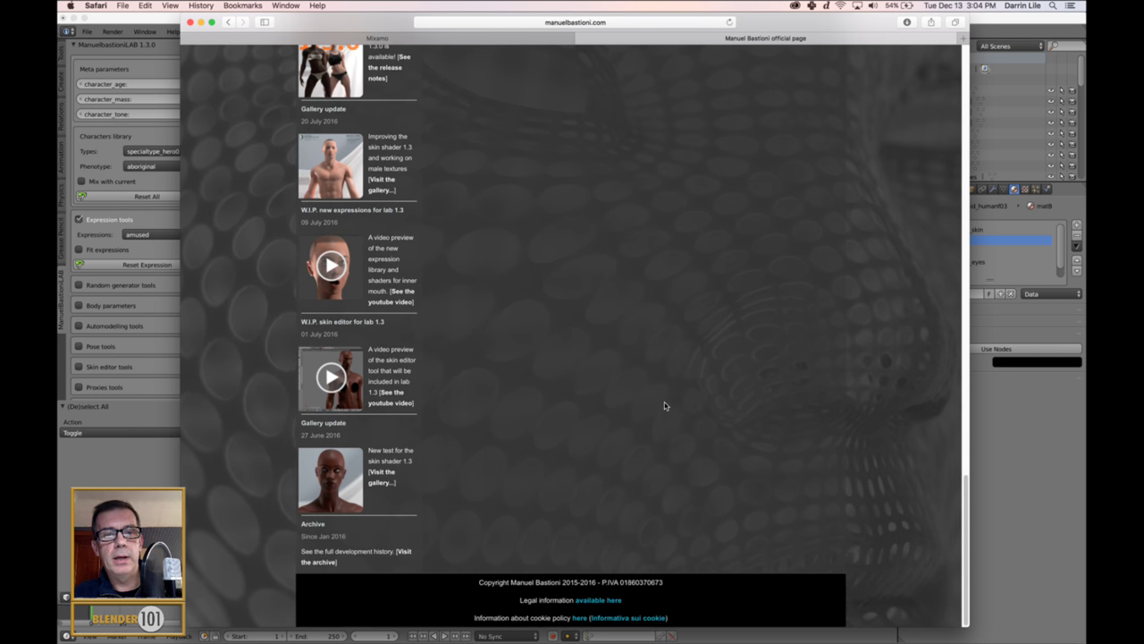
{"action": "scroll", "coordinate": [664, 406], "scroll_direction": "up", "scroll_amount": 15}
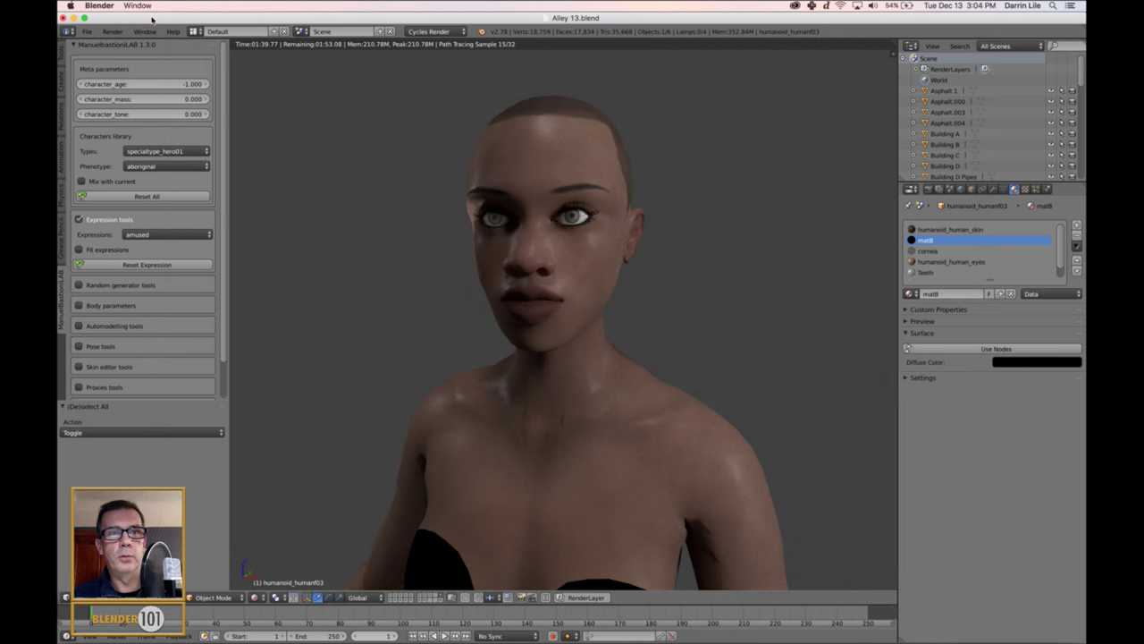
{"action": "left_click", "coordinate": [149, 21]}
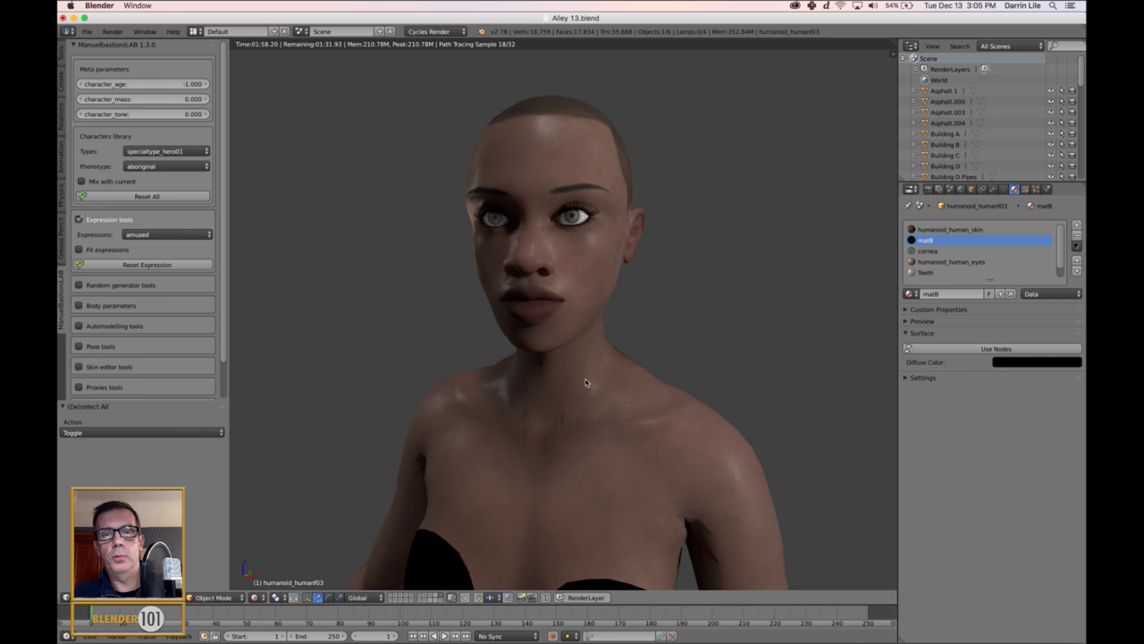
Step: Reframe the full-body view and enable ManuelbastioniLAB Pose tools, showing the captured01 pose
{"action": "scroll", "coordinate": [597, 391], "scroll_direction": "down", "scroll_amount": 8}
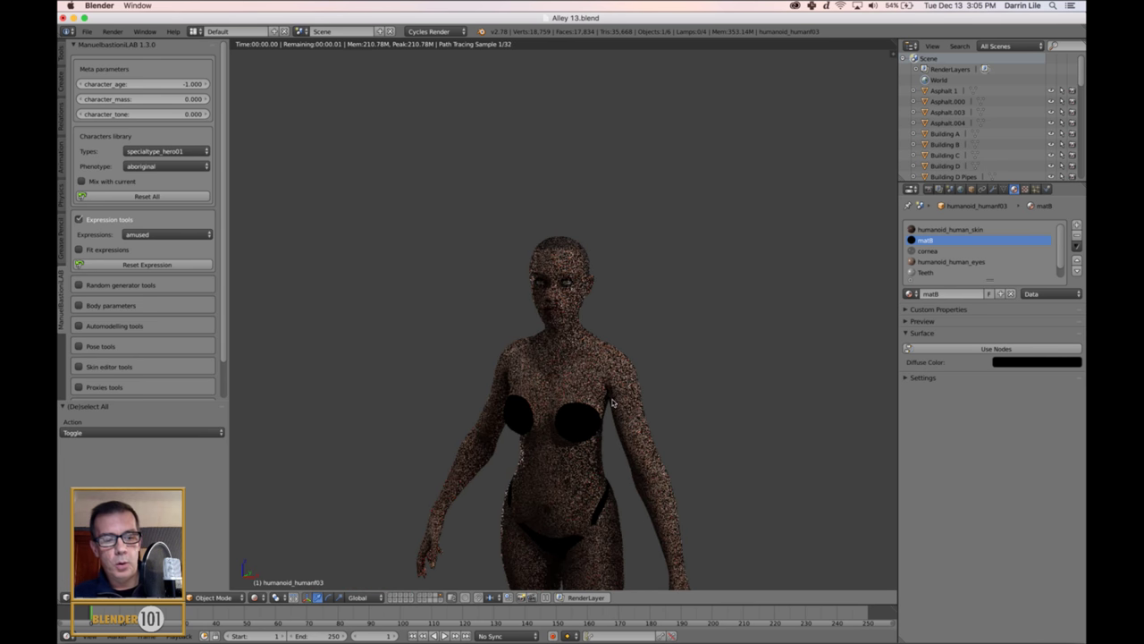
{"action": "scroll", "coordinate": [614, 403], "scroll_direction": "down", "scroll_amount": 5}
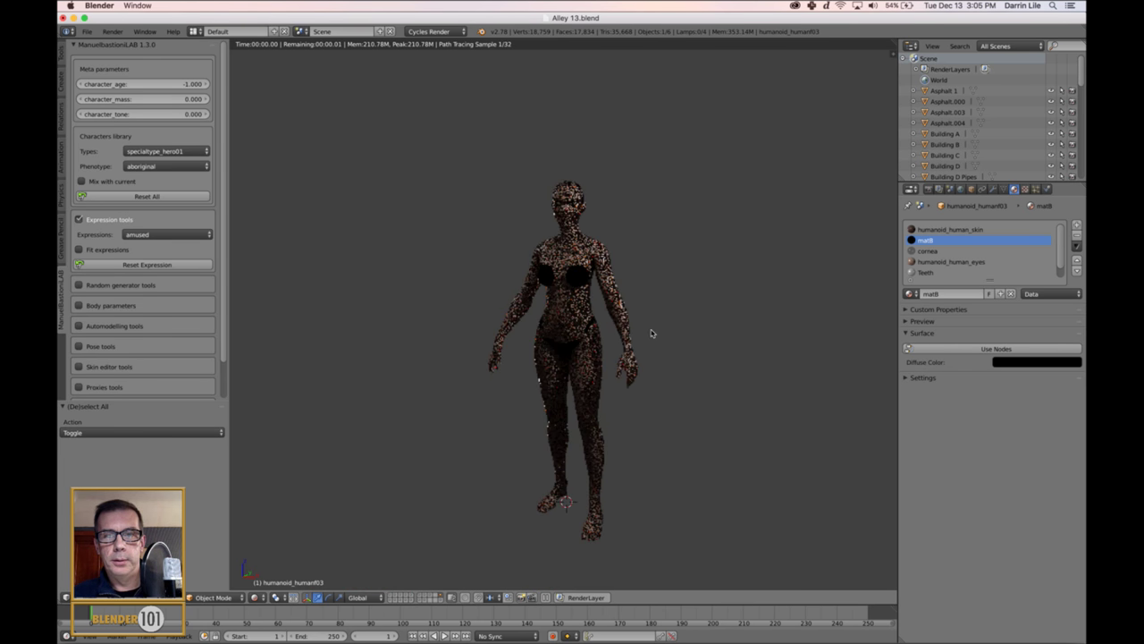
{"action": "middle_click_drag", "start_coordinate": [651, 333], "coordinate": [658, 339]}
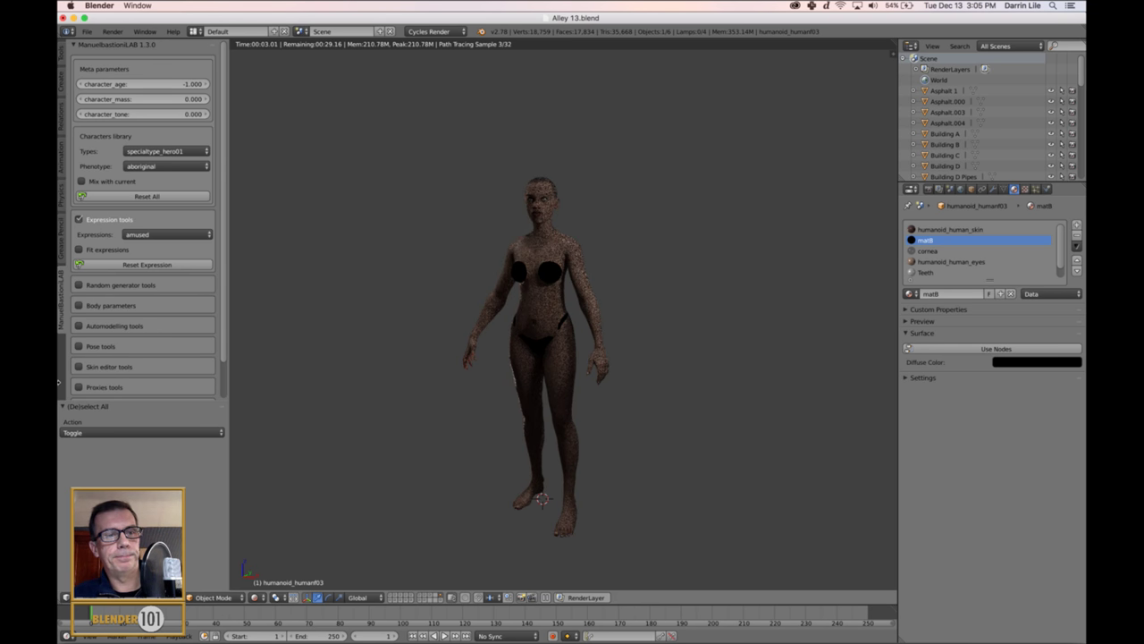
{"action": "left_click", "coordinate": [79, 346]}
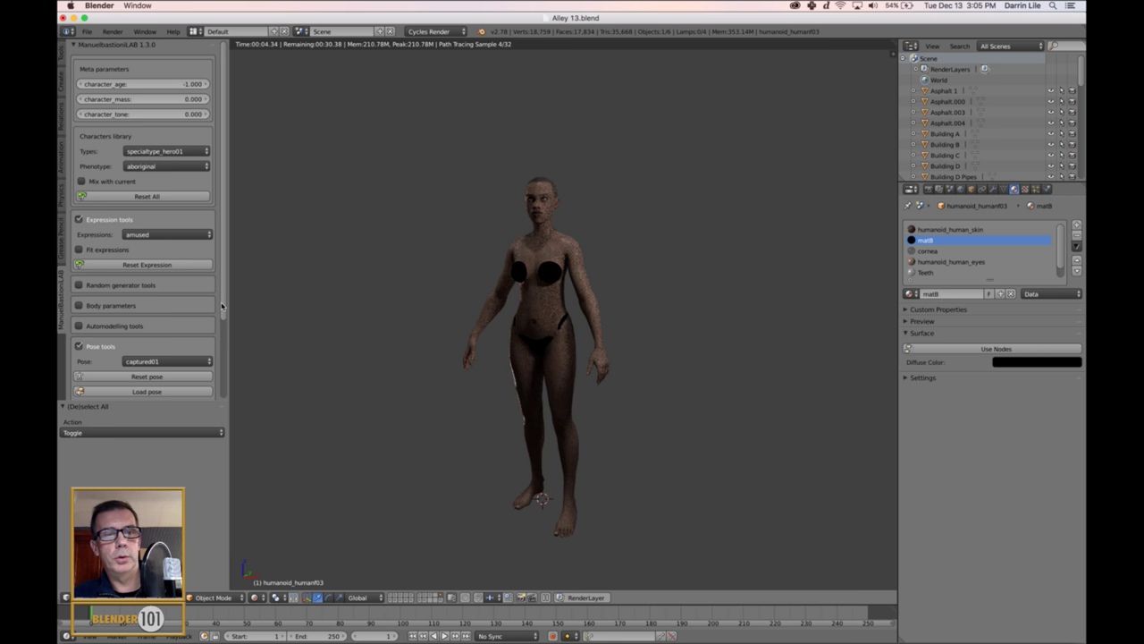
Step: Try the t-pose and then the standing_in_lab presets from the Pose list
{"action": "scroll", "coordinate": [219, 307], "scroll_direction": "down", "scroll_amount": 5}
{"action": "left_click", "coordinate": [180, 261]}
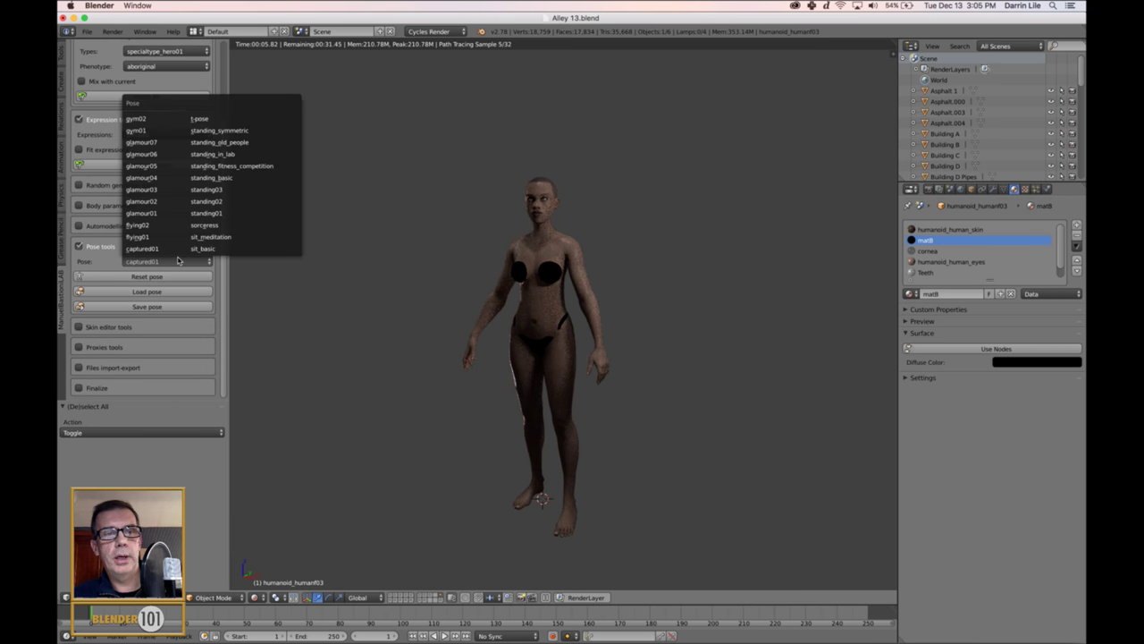
{"action": "left_click", "coordinate": [205, 121]}
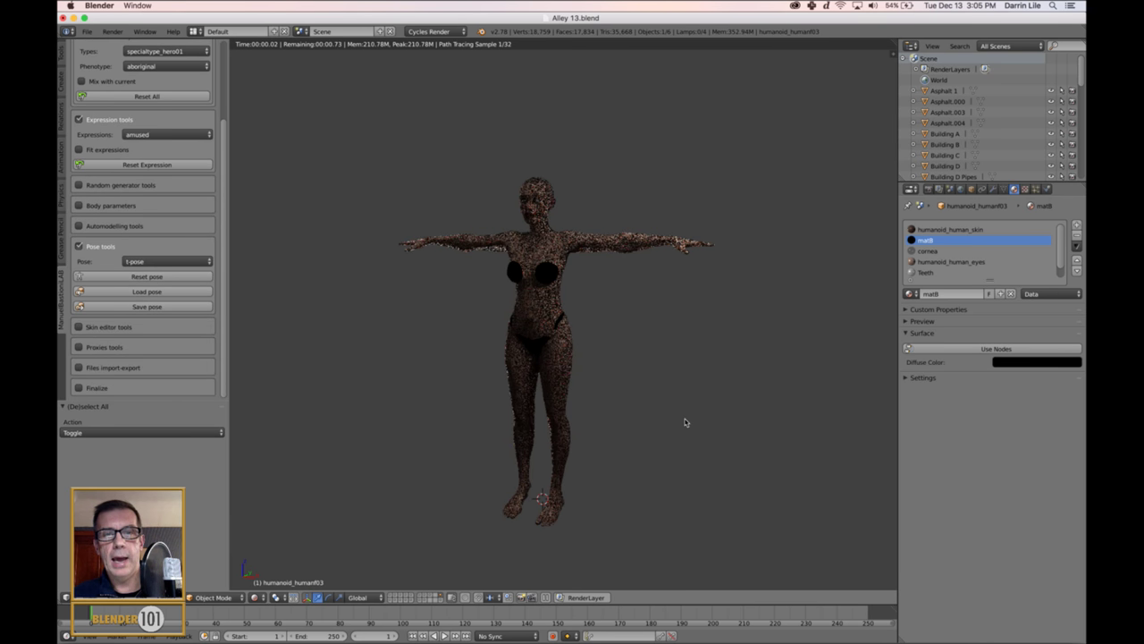
{"action": "left_click", "coordinate": [190, 262]}
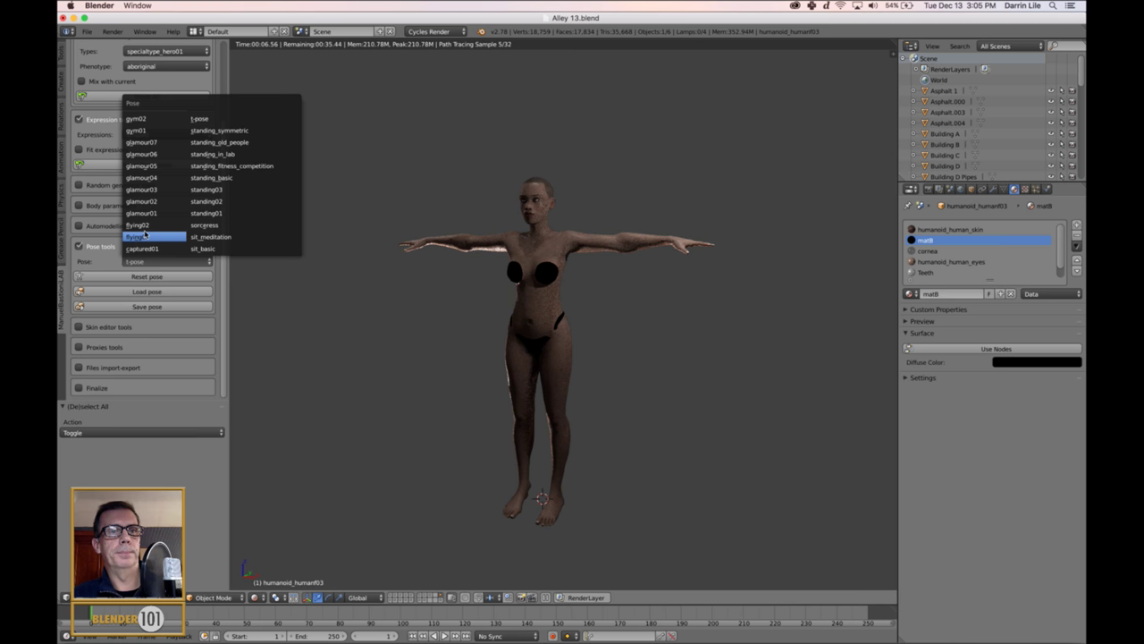
{"action": "left_click", "coordinate": [239, 154]}
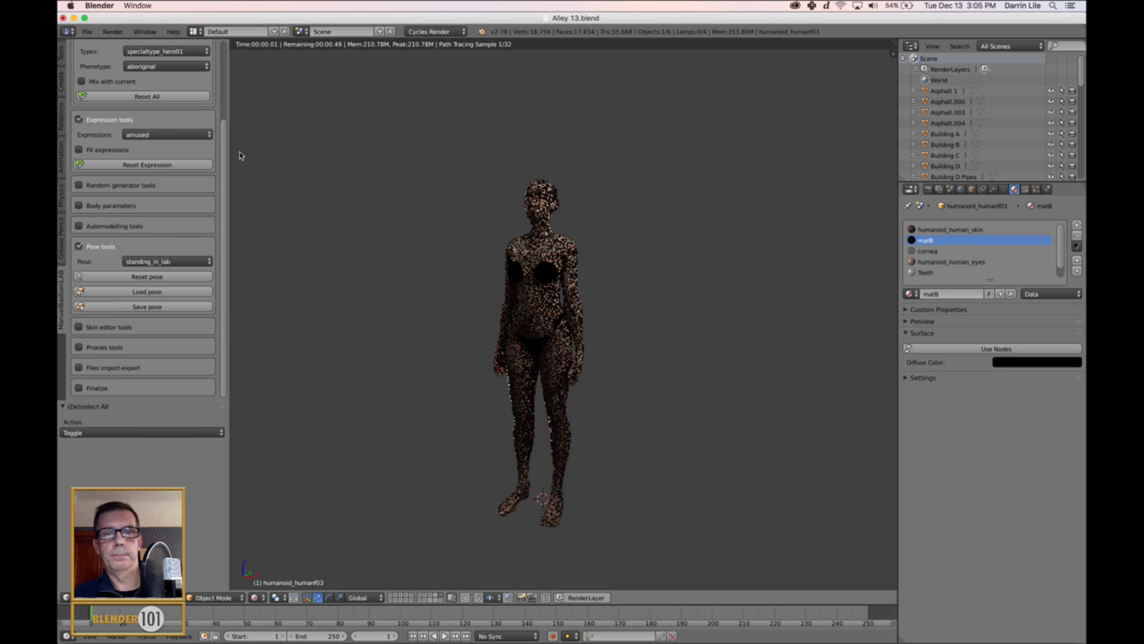
{"action": "left_click", "coordinate": [170, 261]}
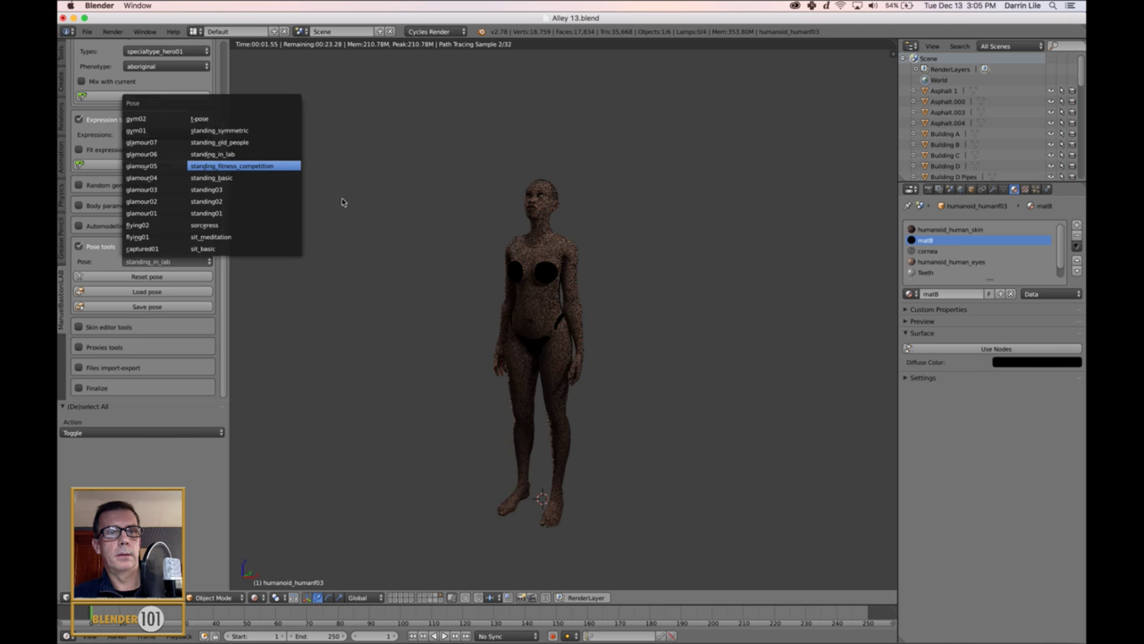
Step: Reset the pose, then put the character back into the t-pose
{"action": "left_click", "coordinate": [147, 276]}
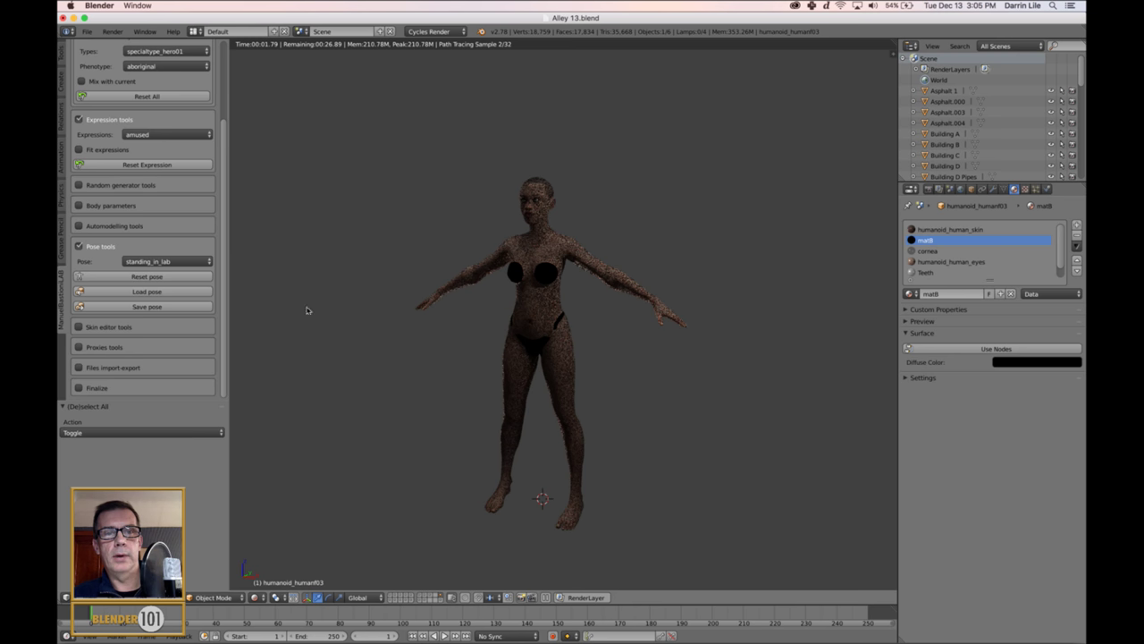
{"action": "left_click", "coordinate": [157, 261]}
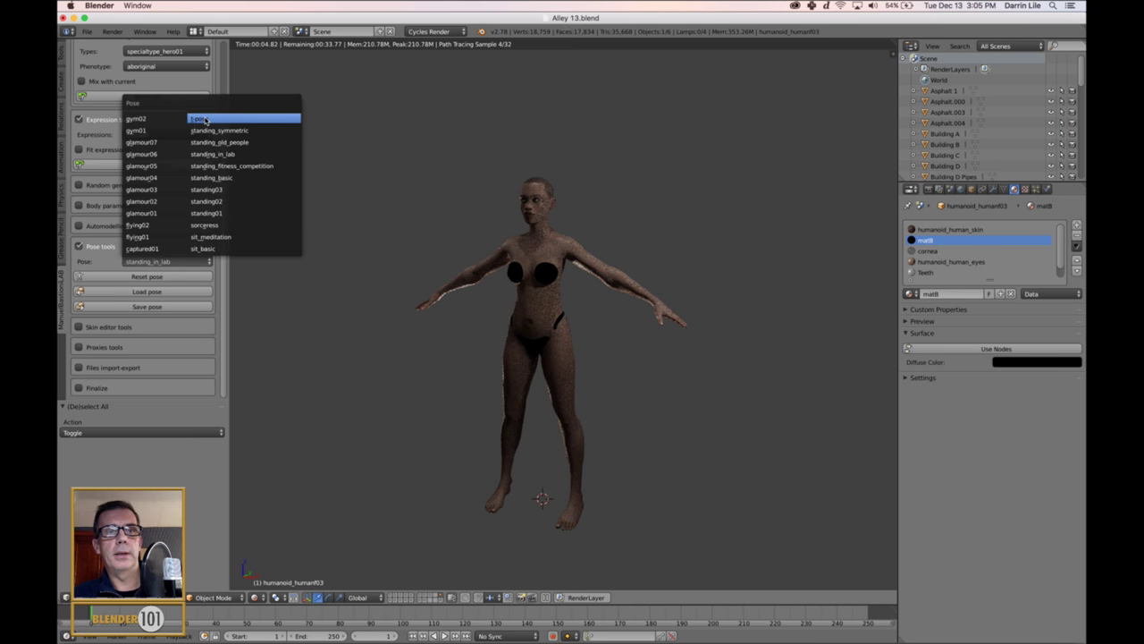
{"action": "left_click", "coordinate": [206, 118]}
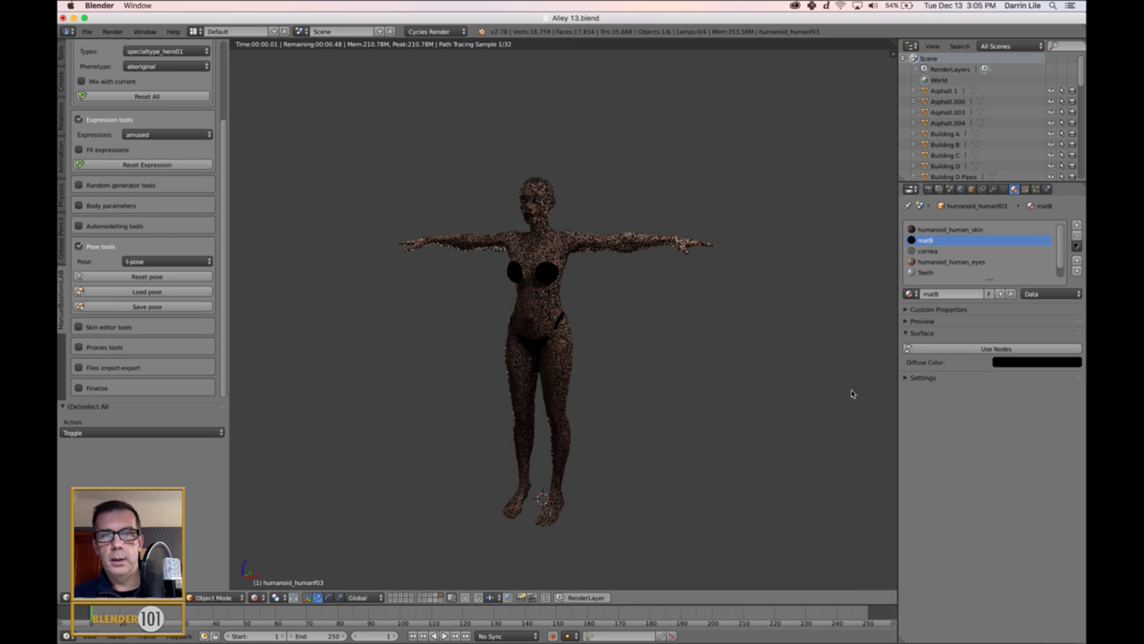
{"action": "middle_click_drag", "start_coordinate": [805, 390], "coordinate": [759, 408]}
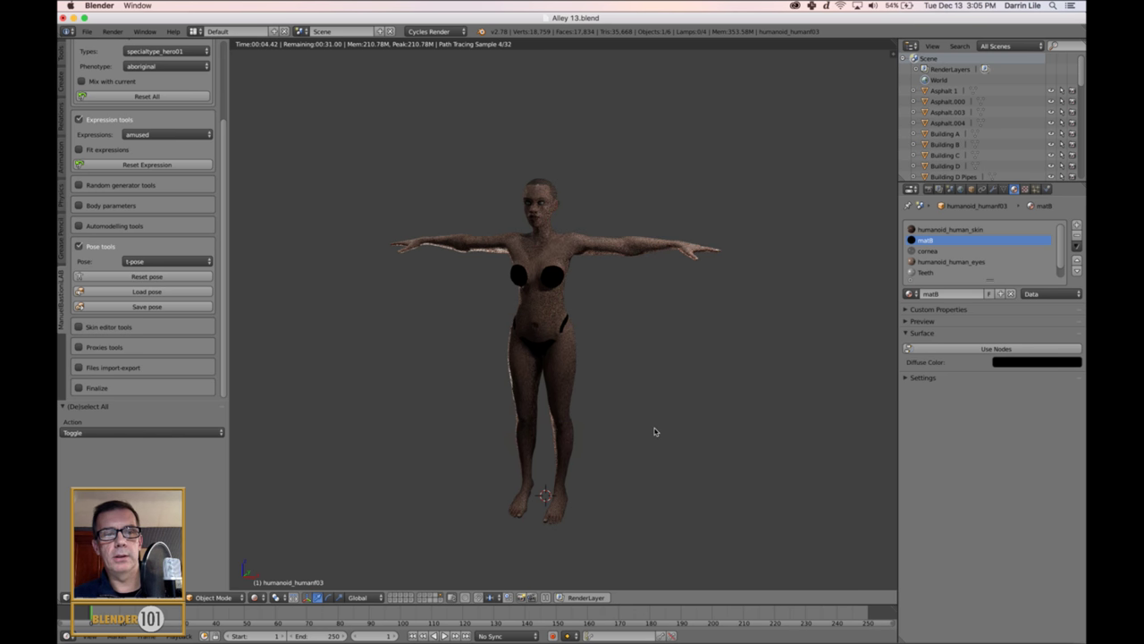
Step: Enable the Finalize options and finalize the t-posed character, converting its parameters into shapekeys
{"action": "left_click", "coordinate": [148, 385]}
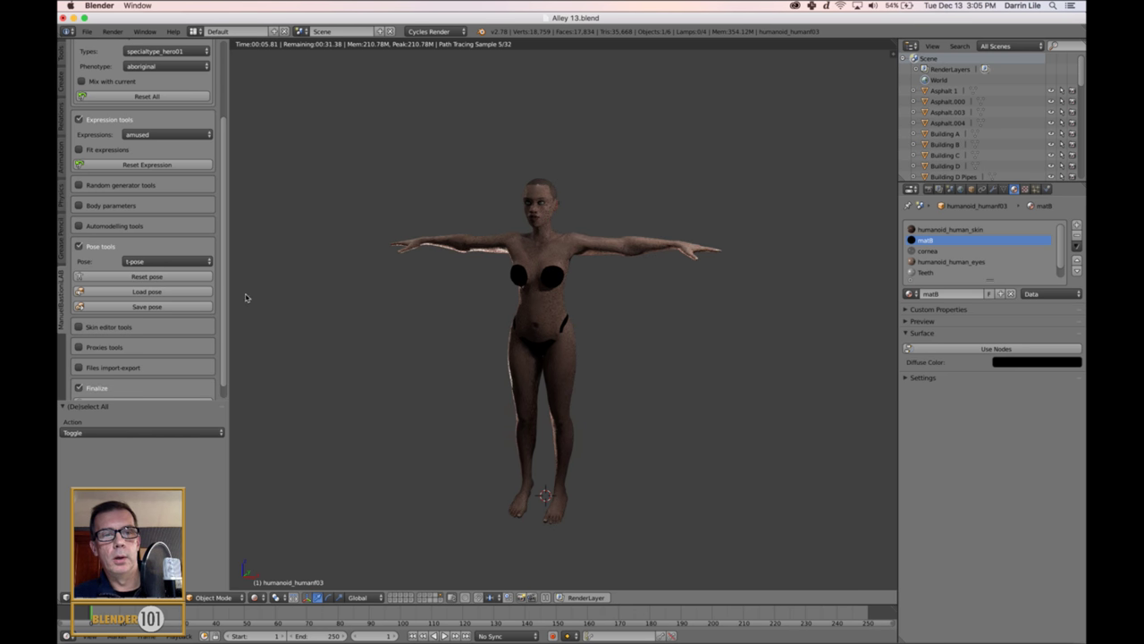
{"action": "scroll", "coordinate": [224, 358], "scroll_direction": "down", "scroll_amount": 1}
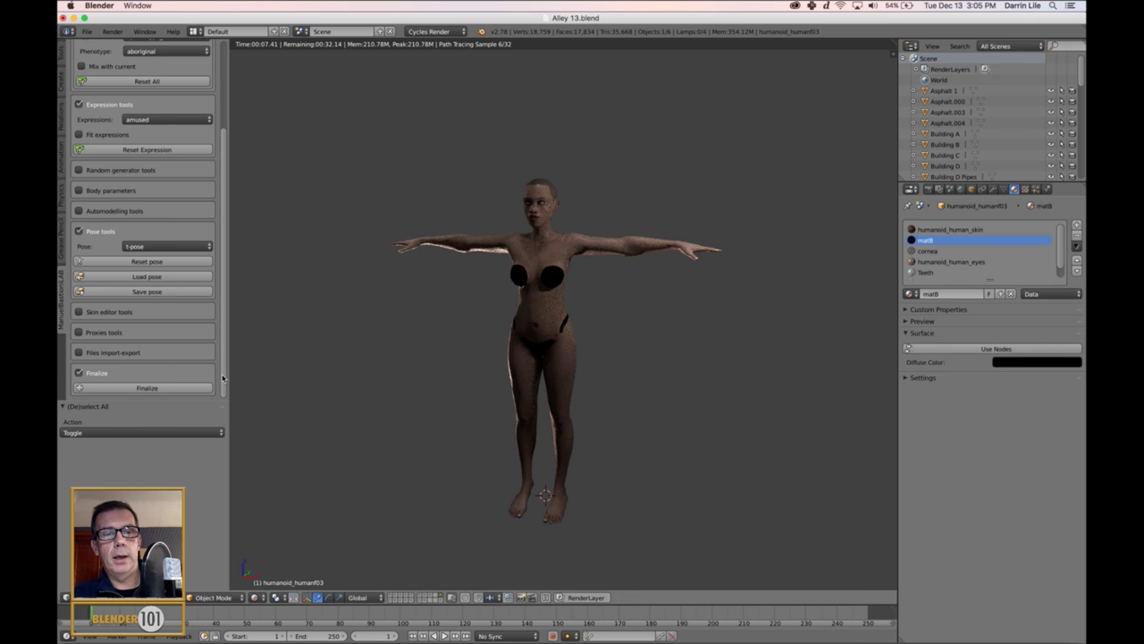
{"action": "left_click", "coordinate": [139, 388]}
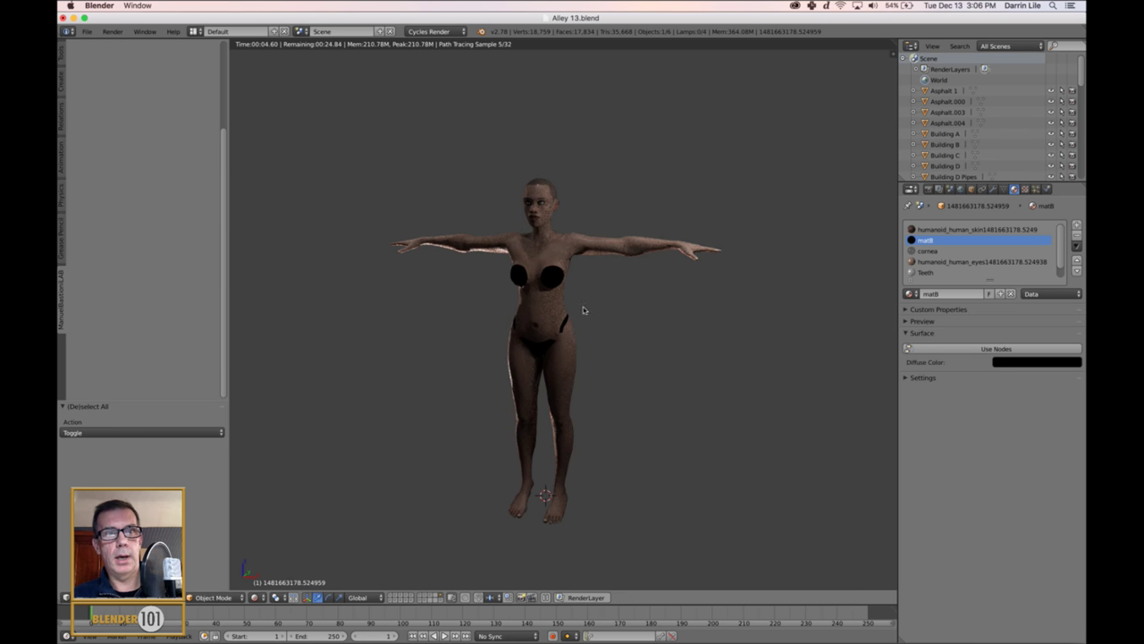
{"action": "scroll", "coordinate": [226, 171], "scroll_direction": "up", "scroll_amount": 5}
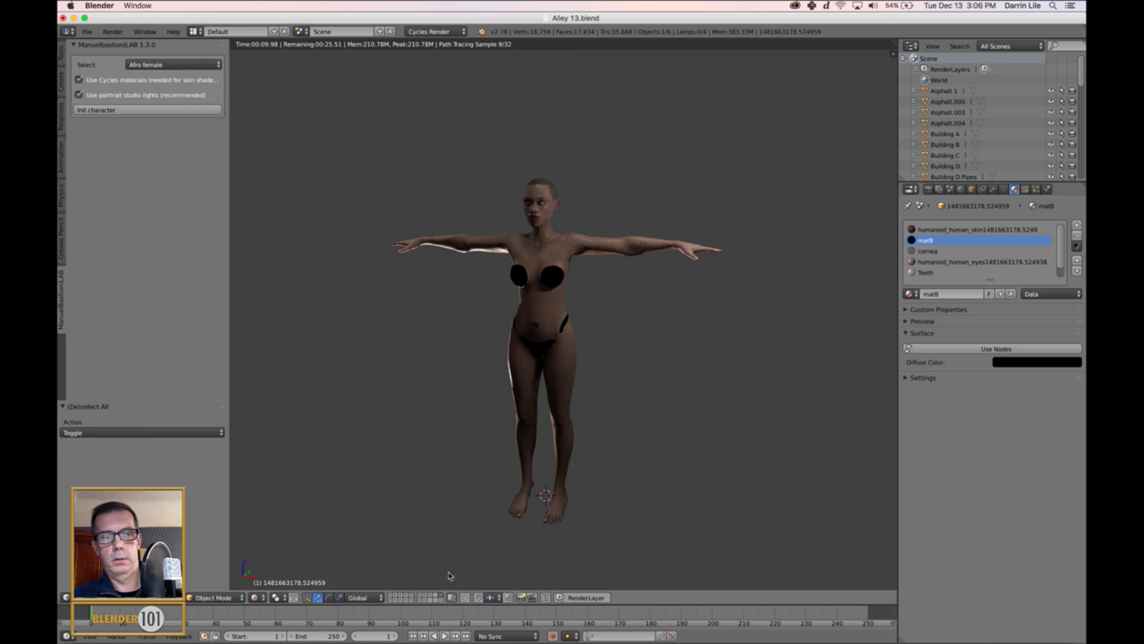
Step: Switch the viewport to Solid shading and clear the head vertex selection in Edit Mode
{"action": "left_click", "coordinate": [255, 598]}
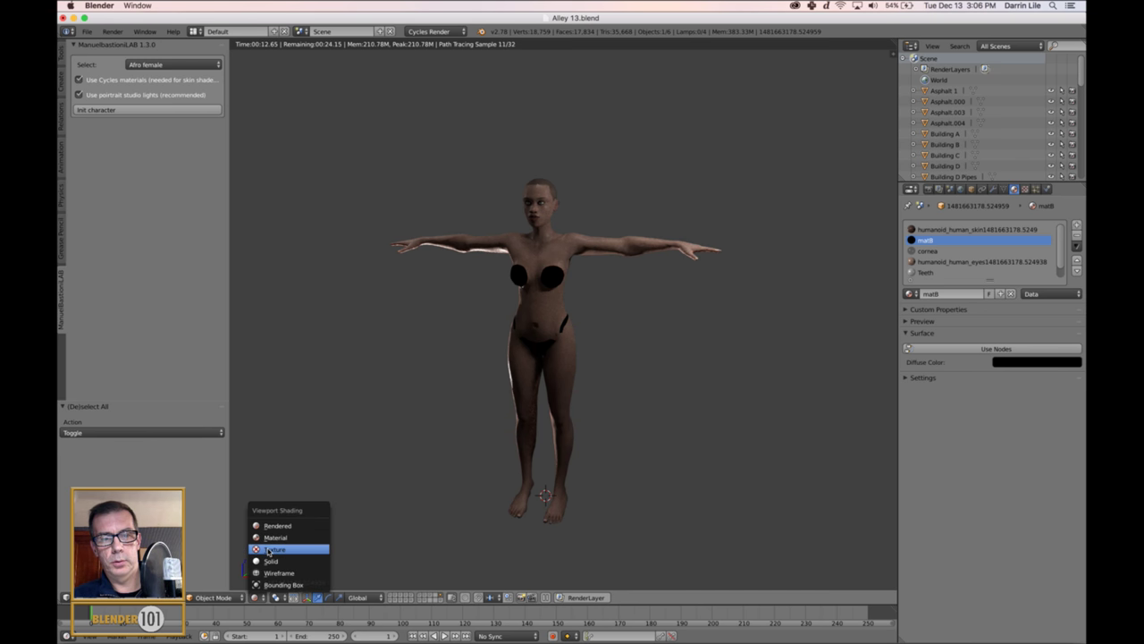
{"action": "left_click", "coordinate": [268, 560]}
{"action": "mouse_move", "coordinate": [703, 403]}
{"action": "middle_mouse_down"}
{"action": "mouse_move", "coordinate": [680, 393]}
{"action": "mouse_move", "coordinate": [713, 399]}
{"action": "middle_mouse_up"}
{"action": "key", "text": "Tab"}
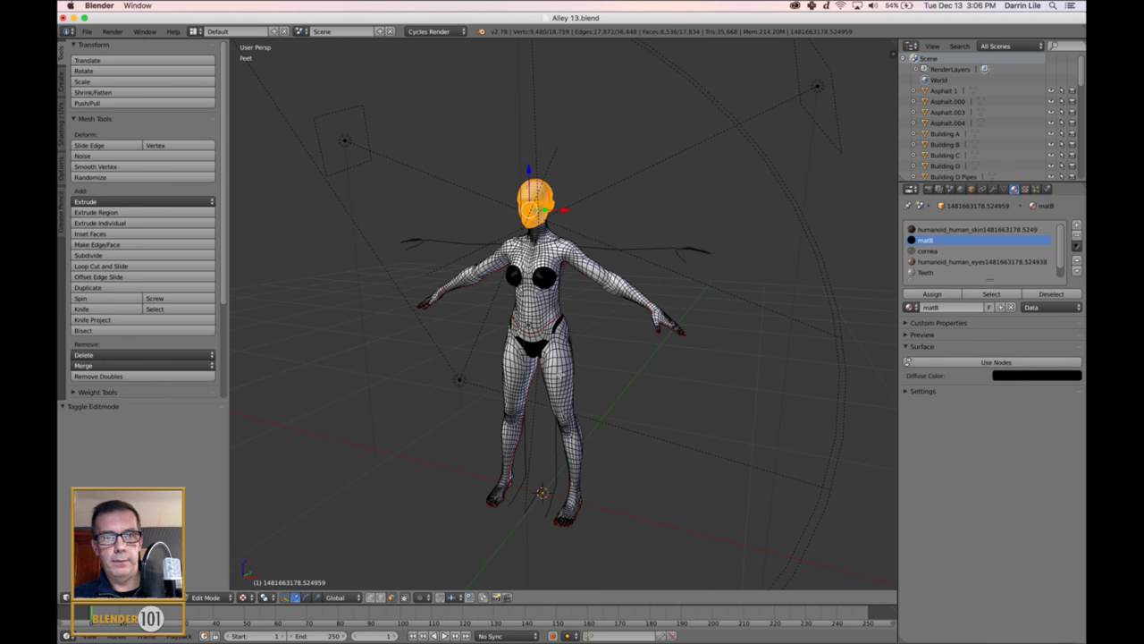
{"action": "key", "text": "a"}
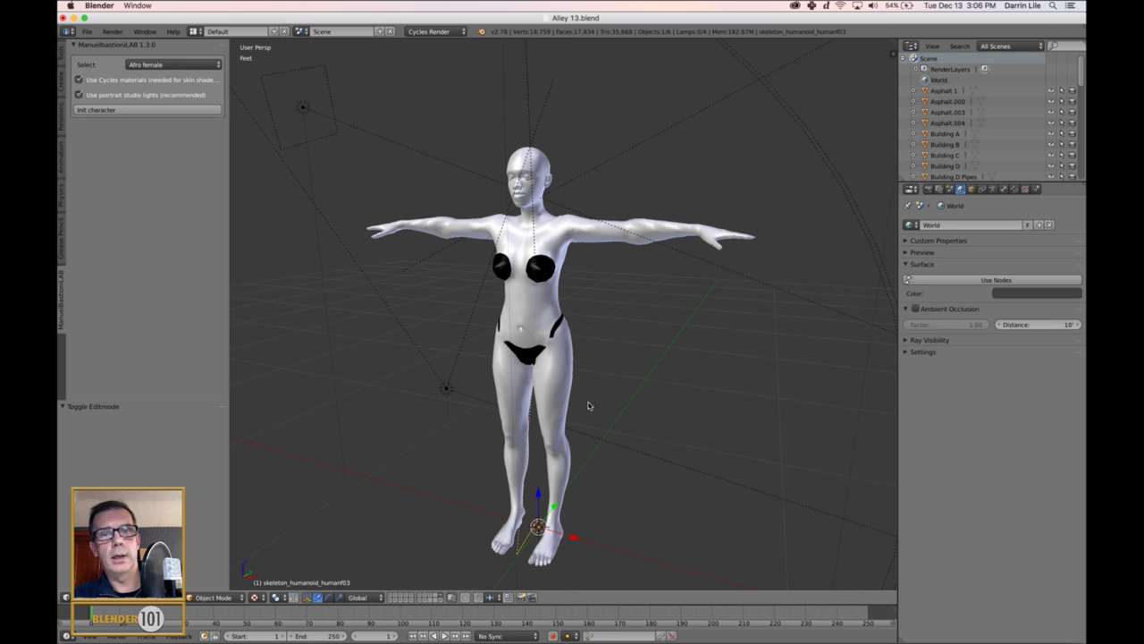
{"action": "middle_click_drag", "start_coordinate": [636, 392], "coordinate": [604, 370]}
Step: Select the body mesh, return to Object Mode and display it as wireframe
{"action": "right_click", "coordinate": [558, 379]}
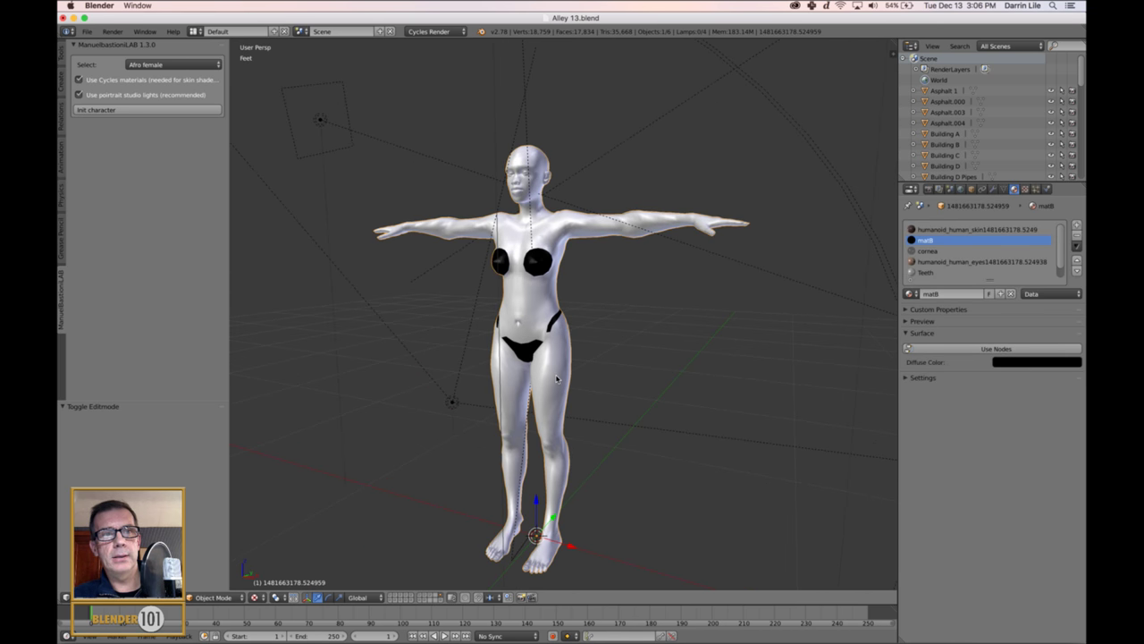
{"action": "middle_click_drag", "start_coordinate": [633, 411], "coordinate": [666, 420]}
{"action": "key", "text": "Tab"}
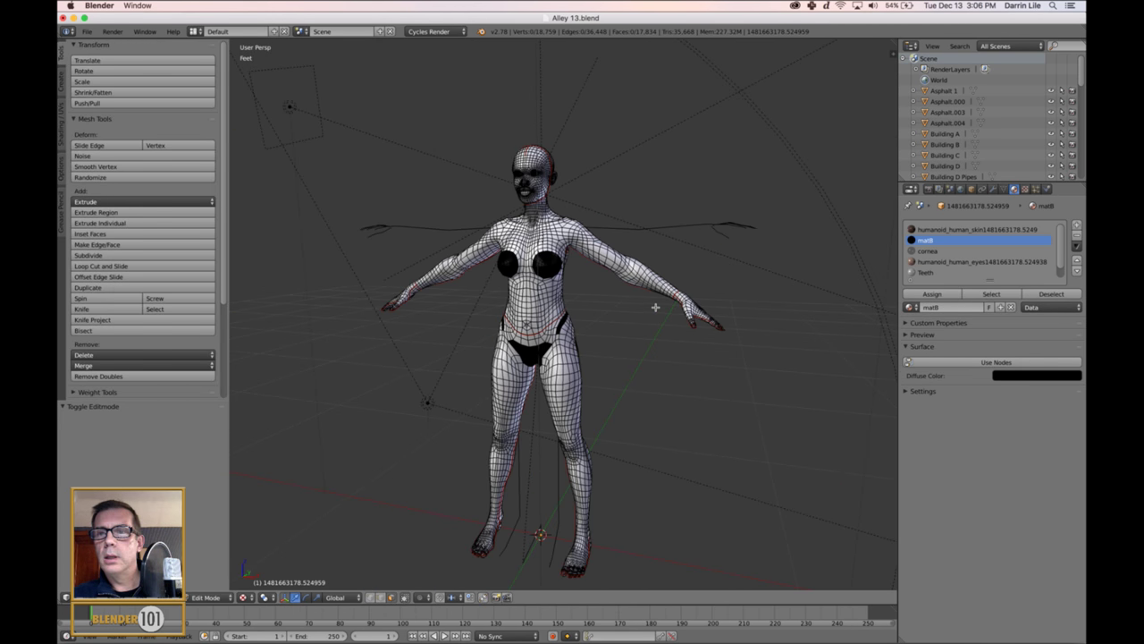
{"action": "key", "text": "Tab"}
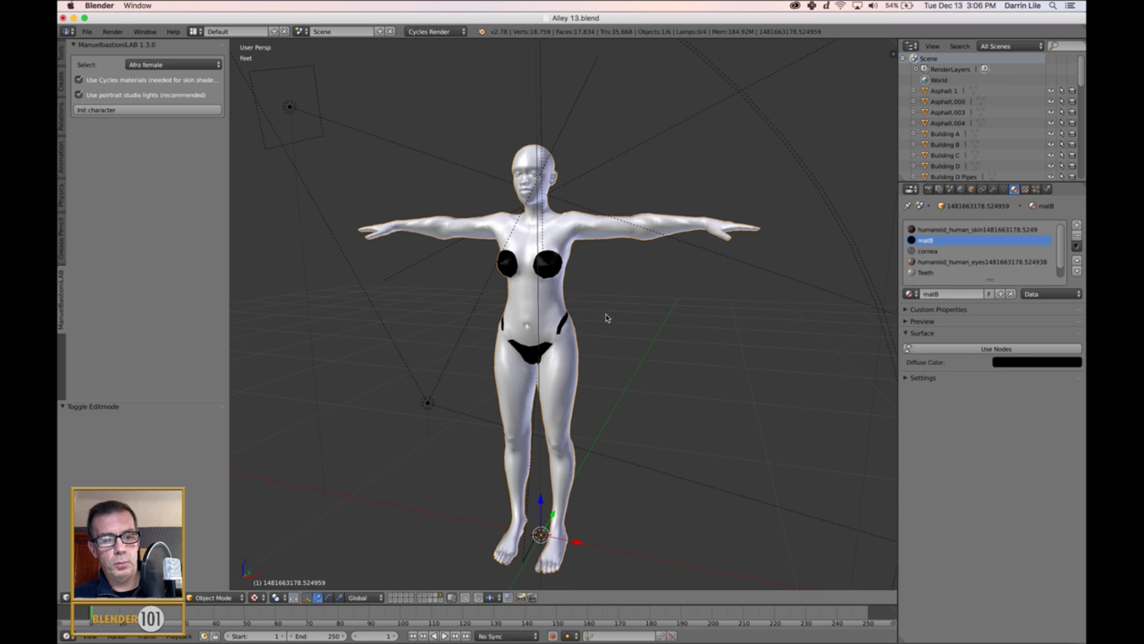
{"action": "key", "text": "z"}
{"action": "scroll", "coordinate": [611, 319], "scroll_direction": "up", "scroll_amount": 3}
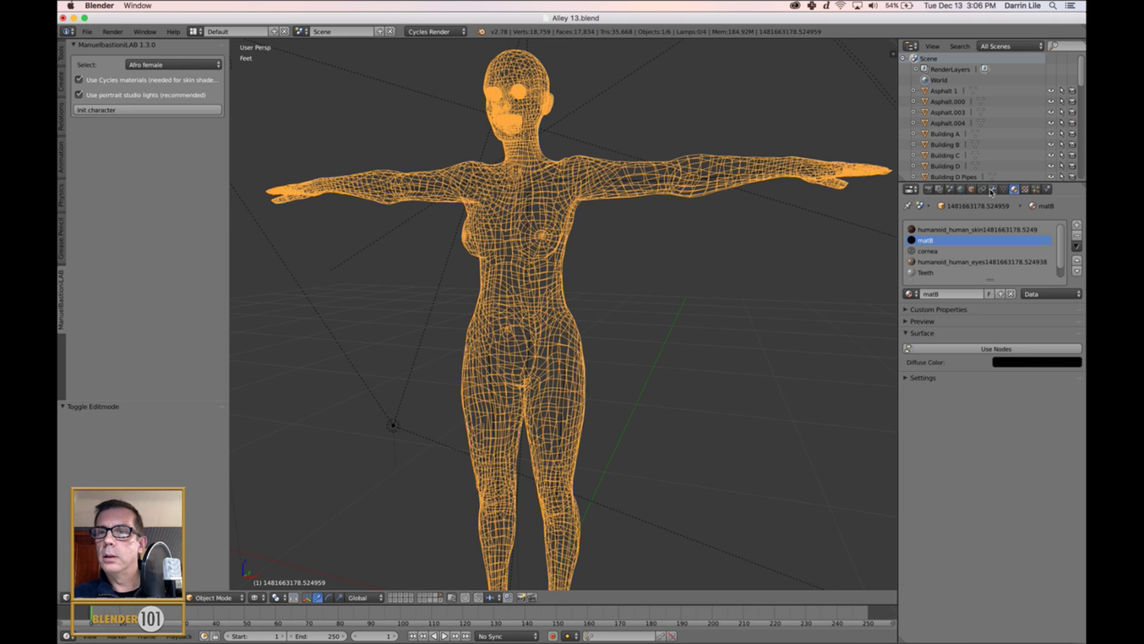
Step: Show the body mesh's Shape Keys list in the Object Data properties
{"action": "left_click", "coordinate": [1003, 188]}
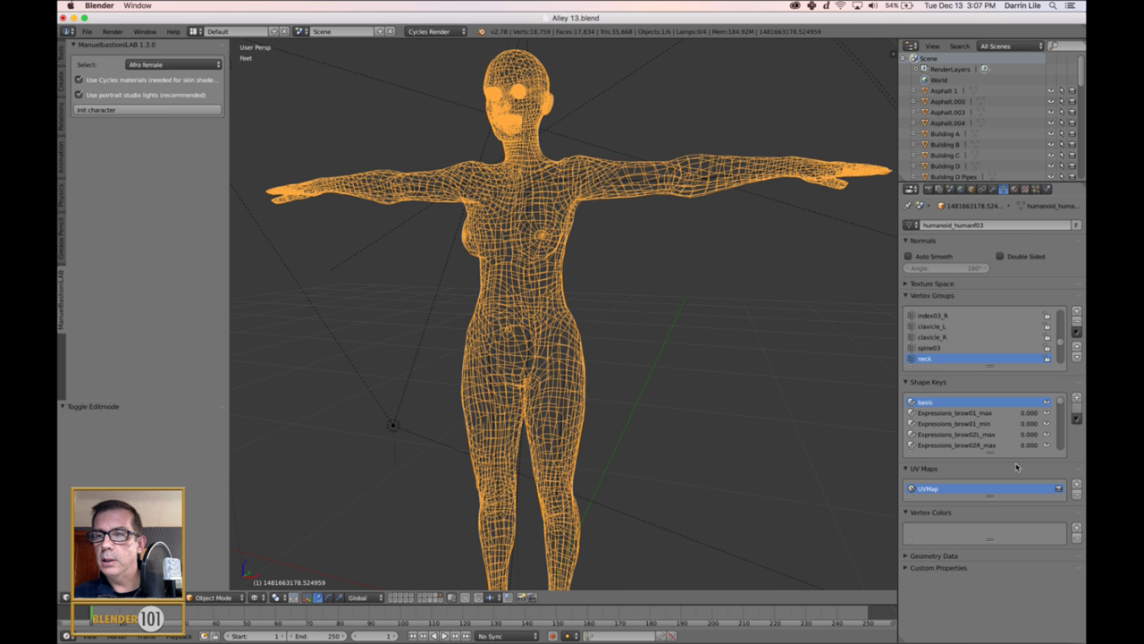
{"action": "scroll", "coordinate": [1061, 405], "scroll_direction": "down", "scroll_amount": 4}
{"action": "left_click_drag", "start_coordinate": [1061, 405], "coordinate": [1055, 368]}
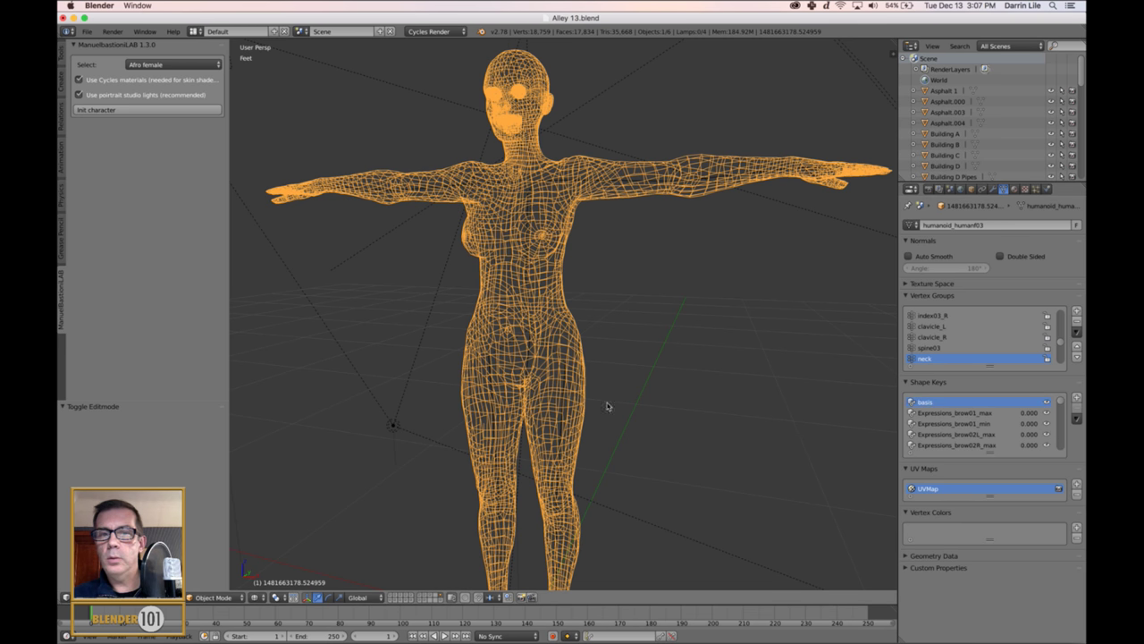
{"action": "key", "text": "Tab"}
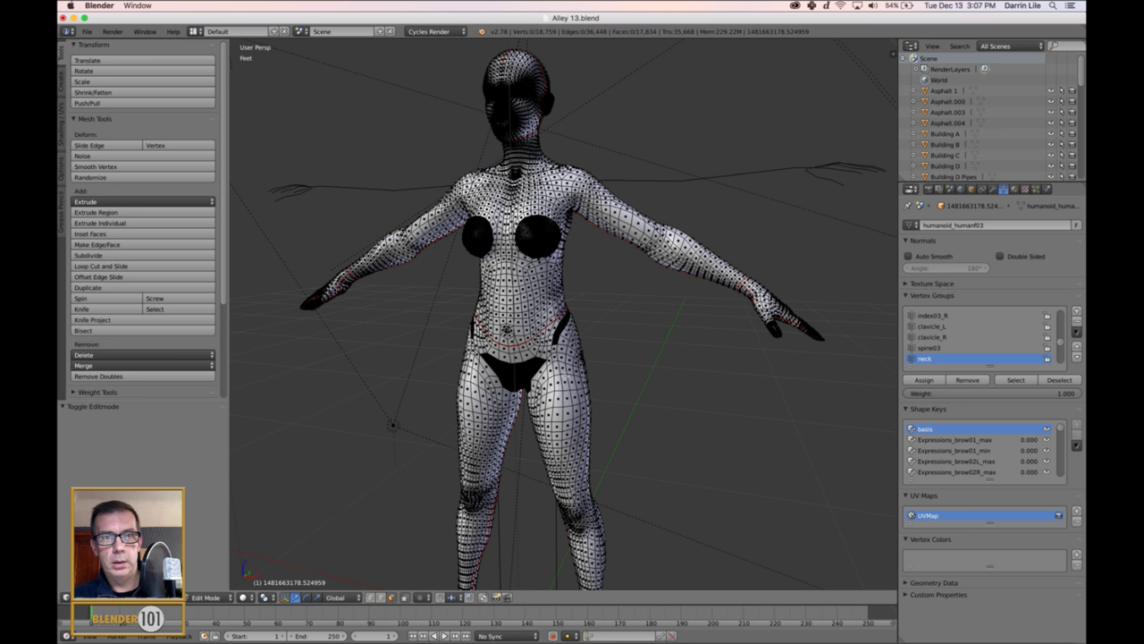
{"action": "key", "text": "Tab"}
Step: Zoom to the face and test Expressions_brow01_max at 1.000, then return it to 0.000
{"action": "scroll", "coordinate": [654, 380], "scroll_direction": "up", "scroll_amount": 6}
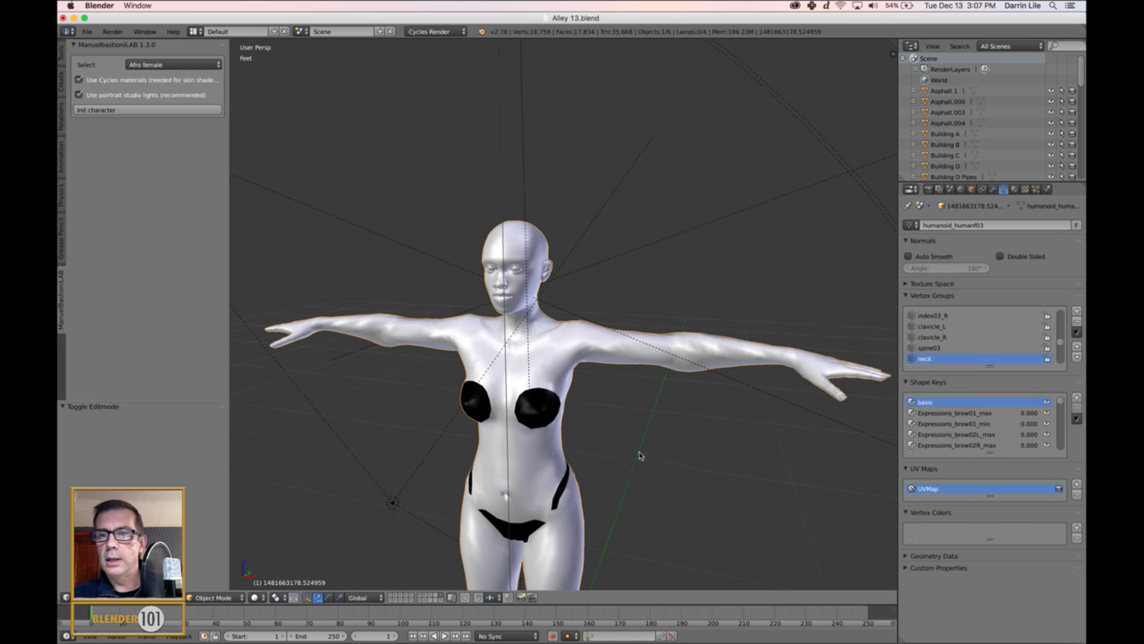
{"action": "scroll", "coordinate": [672, 436], "scroll_direction": "up", "scroll_amount": 4}
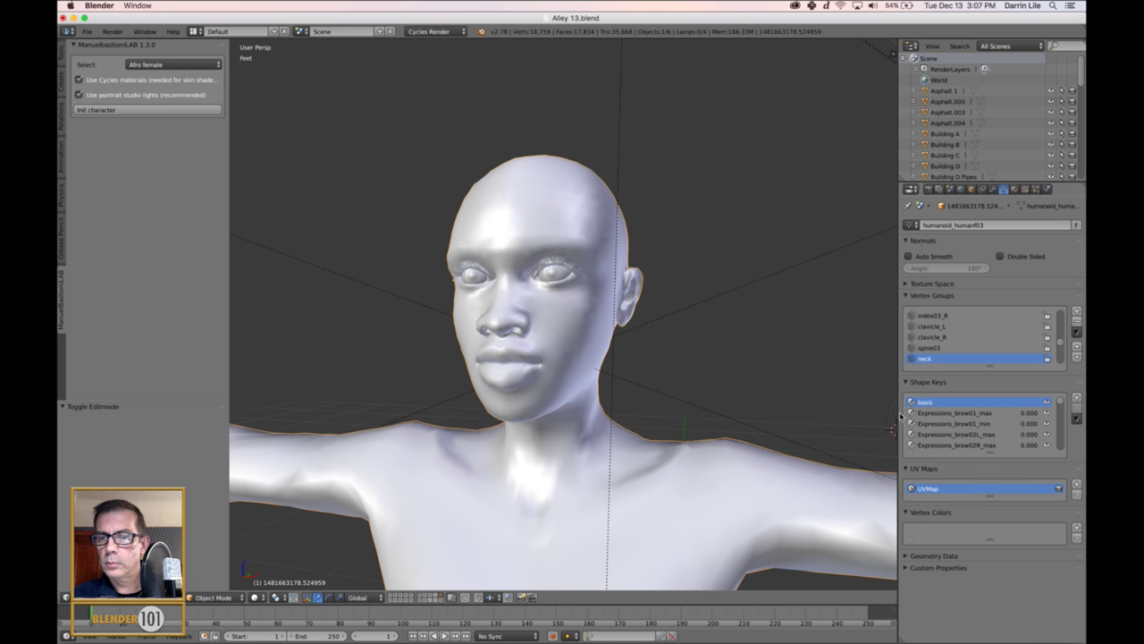
{"action": "left_click_drag", "start_coordinate": [897, 419], "coordinate": [871, 424]}
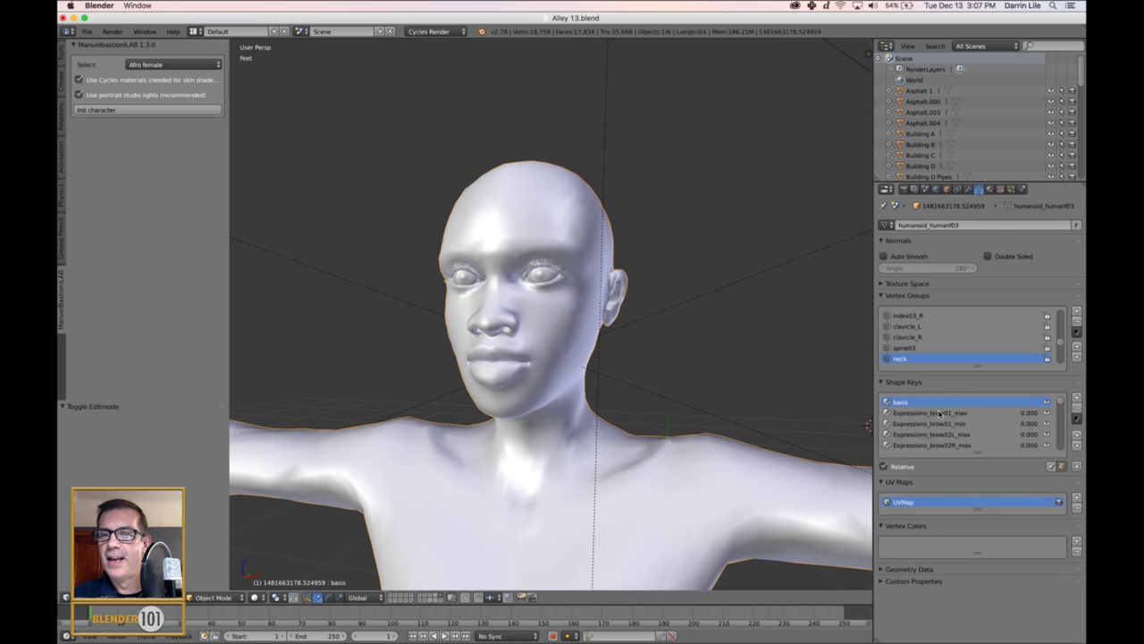
{"action": "left_click", "coordinate": [940, 415]}
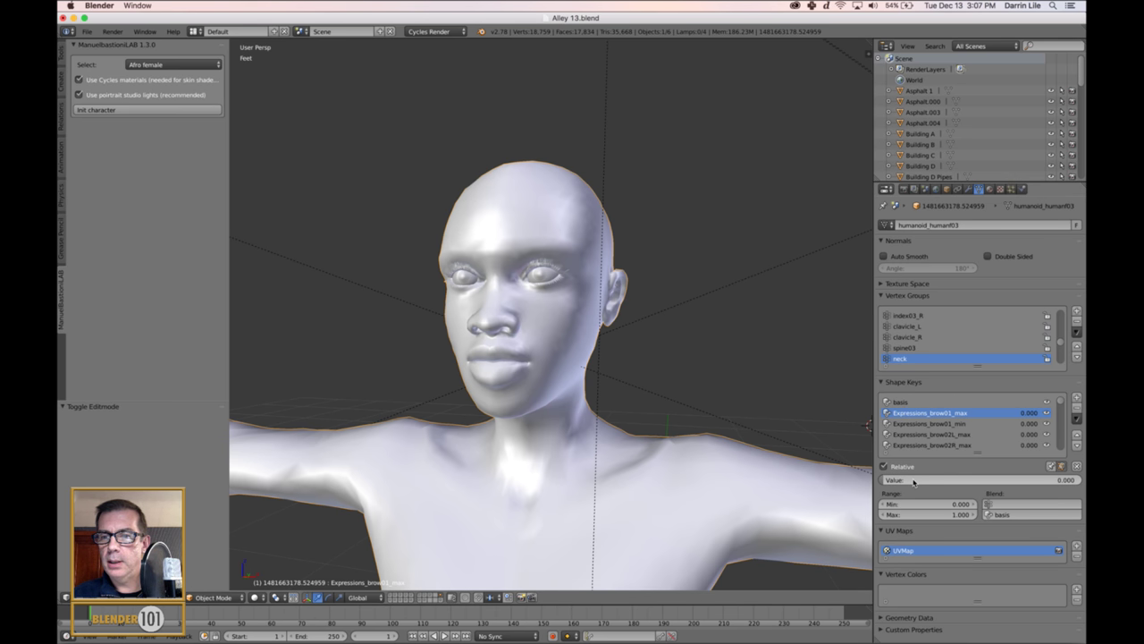
{"action": "left_click_drag", "start_coordinate": [897, 481], "coordinate": [797, 467]}
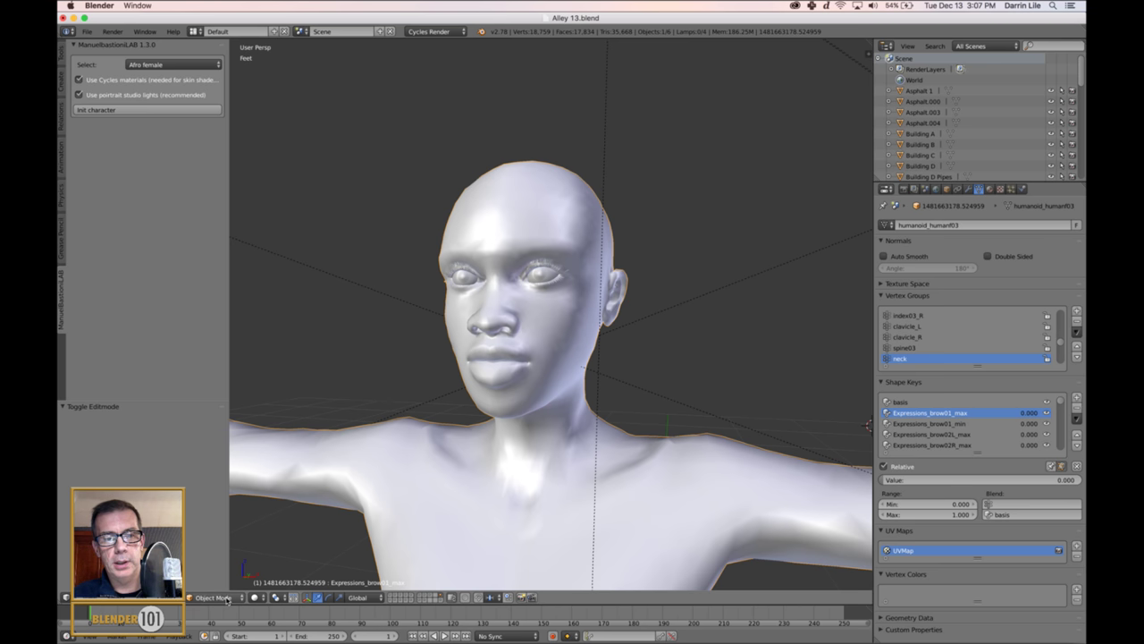
Step: Switch to Rendered shading and test an eye shape key at full strength, then reset it
{"action": "left_click", "coordinate": [295, 598]}
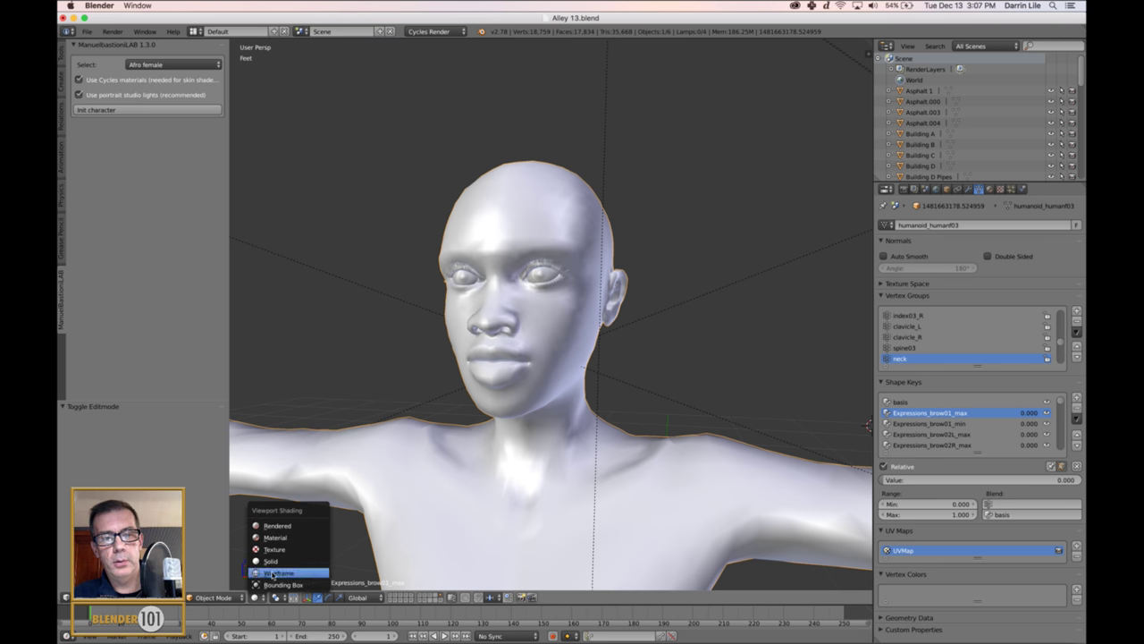
{"action": "left_click", "coordinate": [289, 529]}
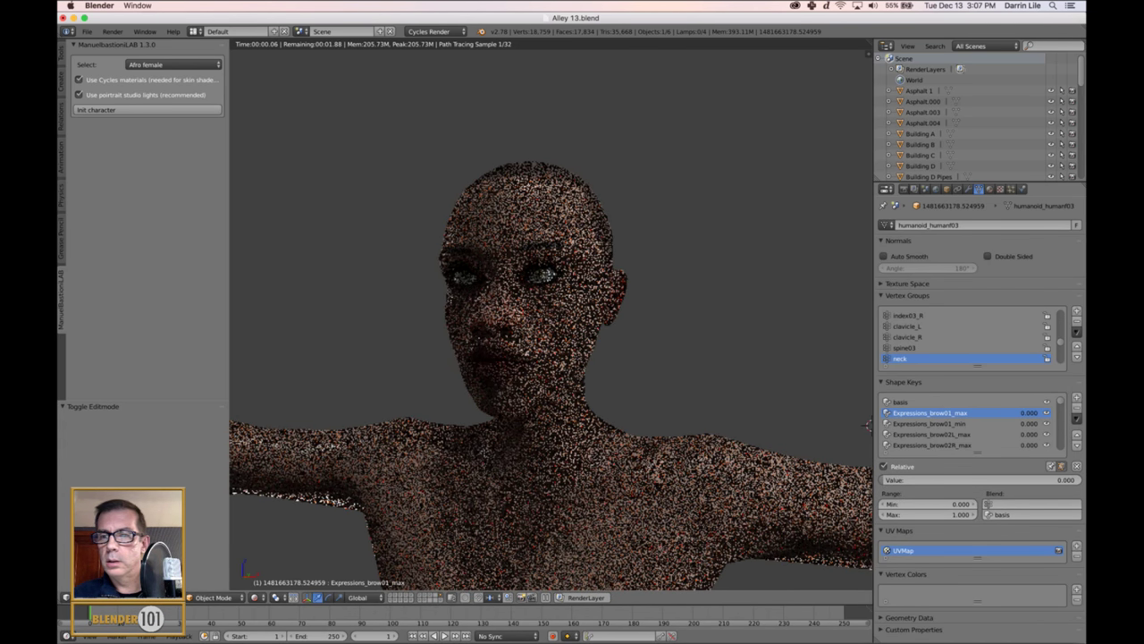
{"action": "left_click_drag", "start_coordinate": [1059, 404], "coordinate": [1059, 411]}
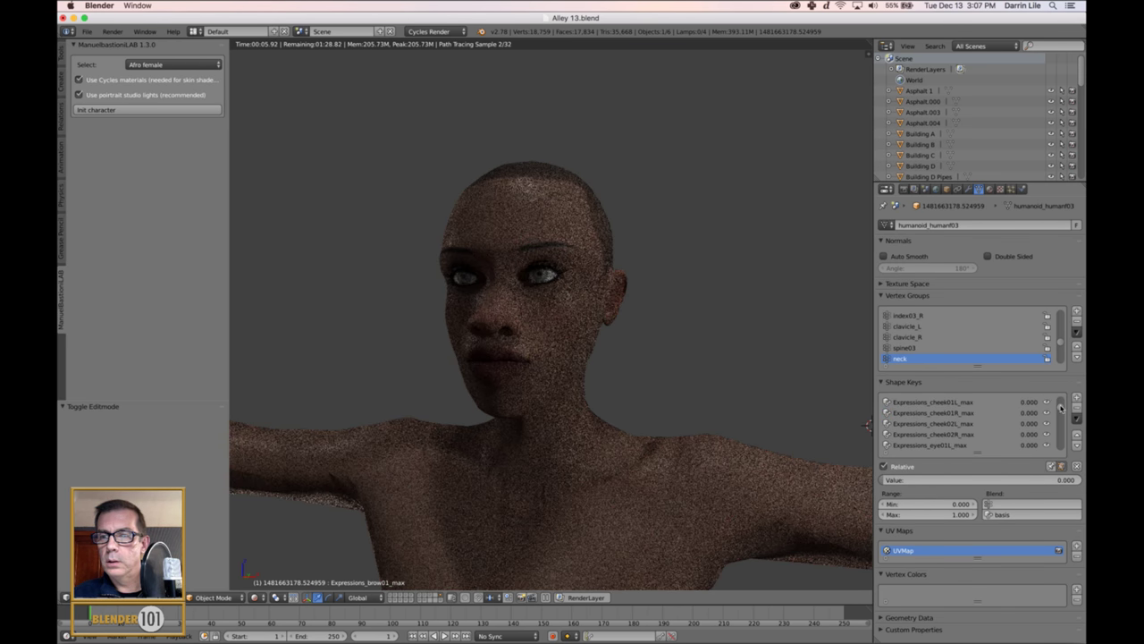
{"action": "left_click_drag", "start_coordinate": [1061, 408], "coordinate": [1060, 412]}
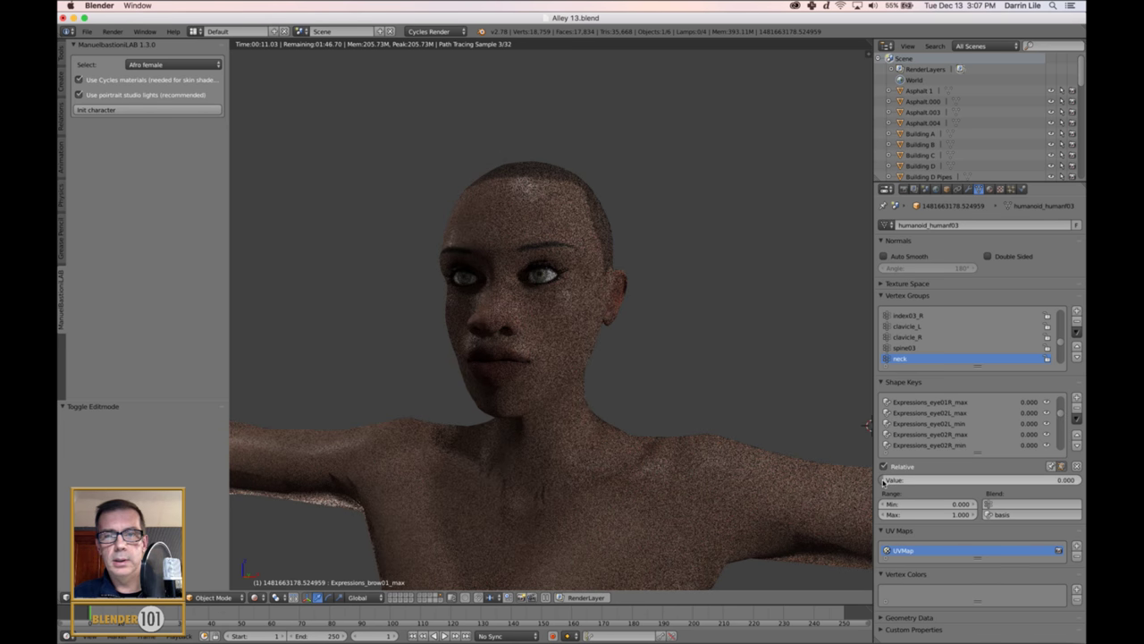
{"action": "left_click_drag", "start_coordinate": [890, 482], "coordinate": [1033, 481]}
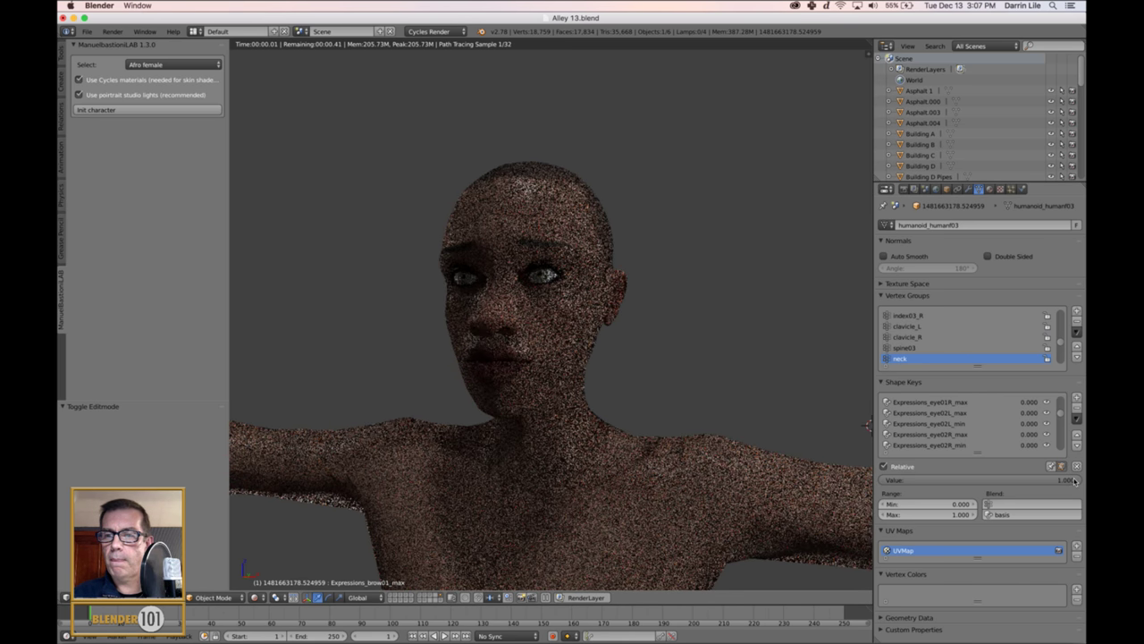
{"action": "key", "text": "BackSpace"}
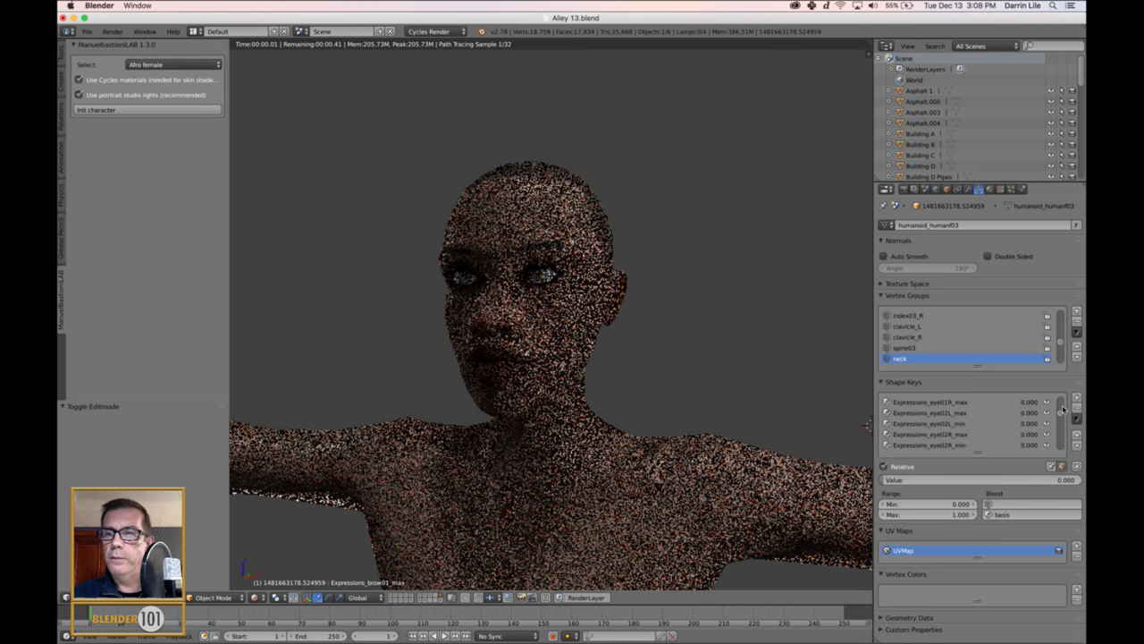
Step: Set Expressions_mouth11_min to 1 and orbit closer to inspect the mouth
{"action": "left_click_drag", "start_coordinate": [1062, 409], "coordinate": [1061, 466]}
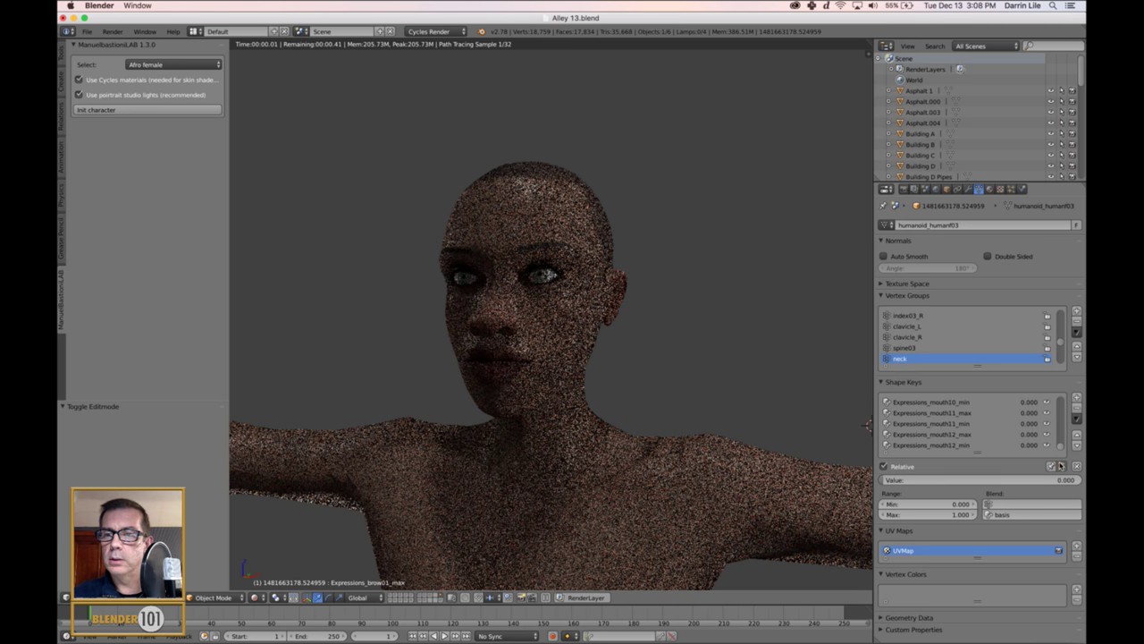
{"action": "left_click", "coordinate": [934, 424]}
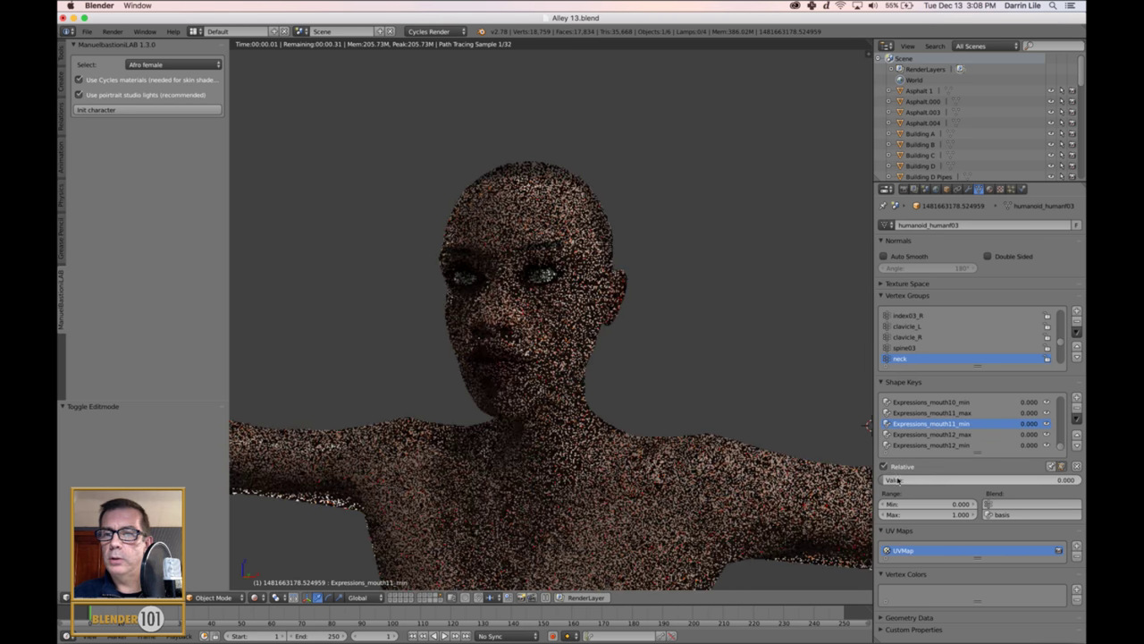
{"action": "left_click", "coordinate": [887, 480]}
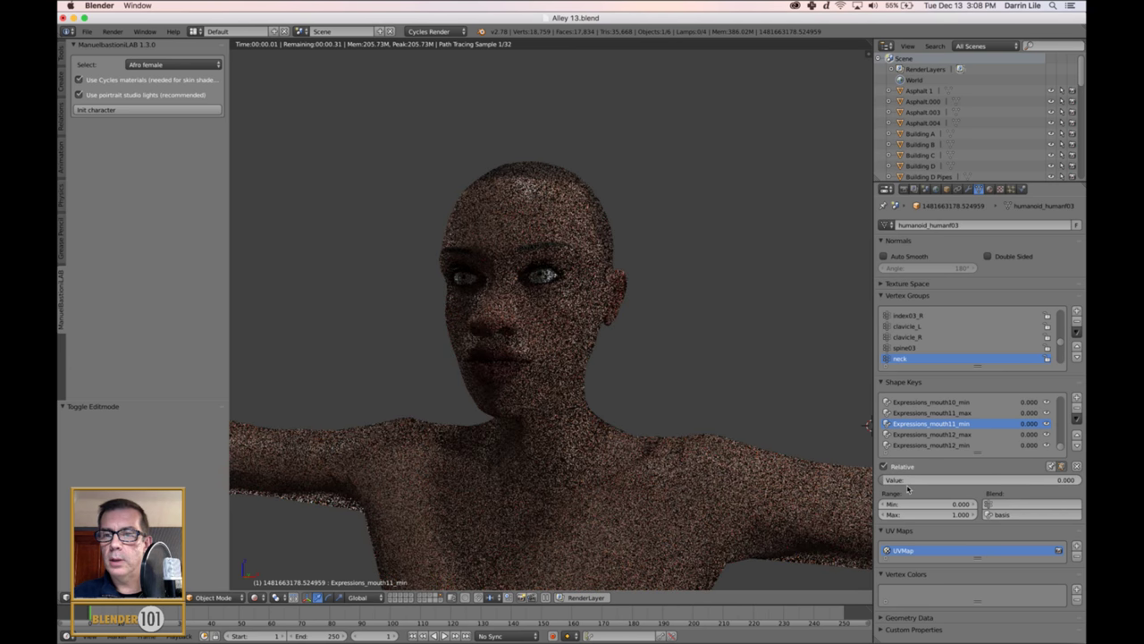
{"action": "type", "text": "1"}
{"action": "key", "text": "Return"}
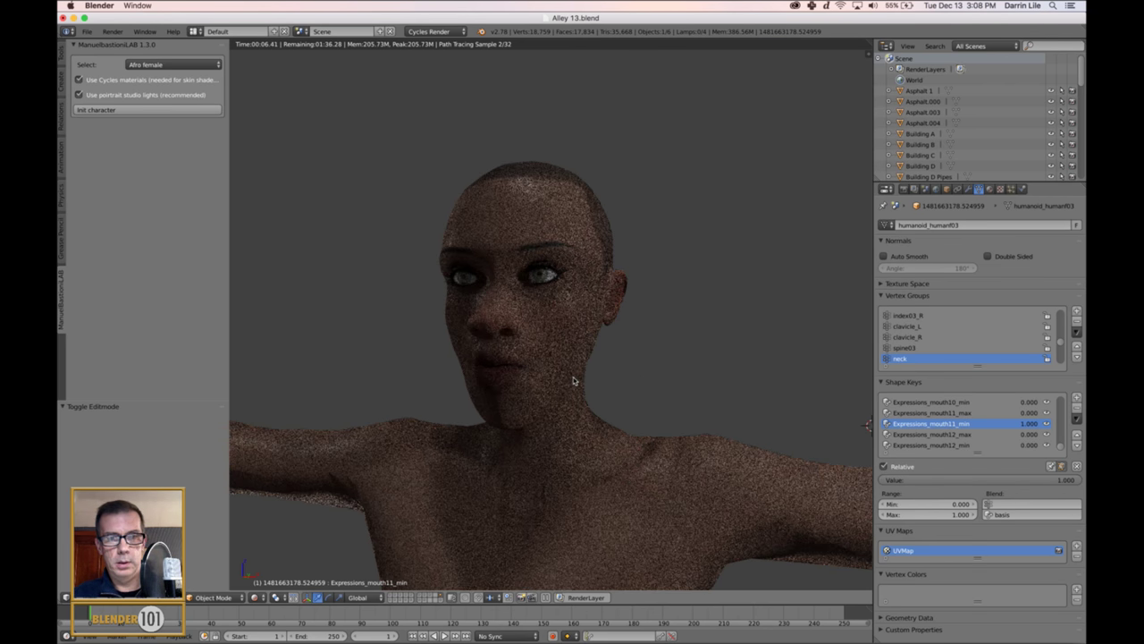
{"action": "middle_click_drag", "start_coordinate": [574, 381], "coordinate": [572, 404]}
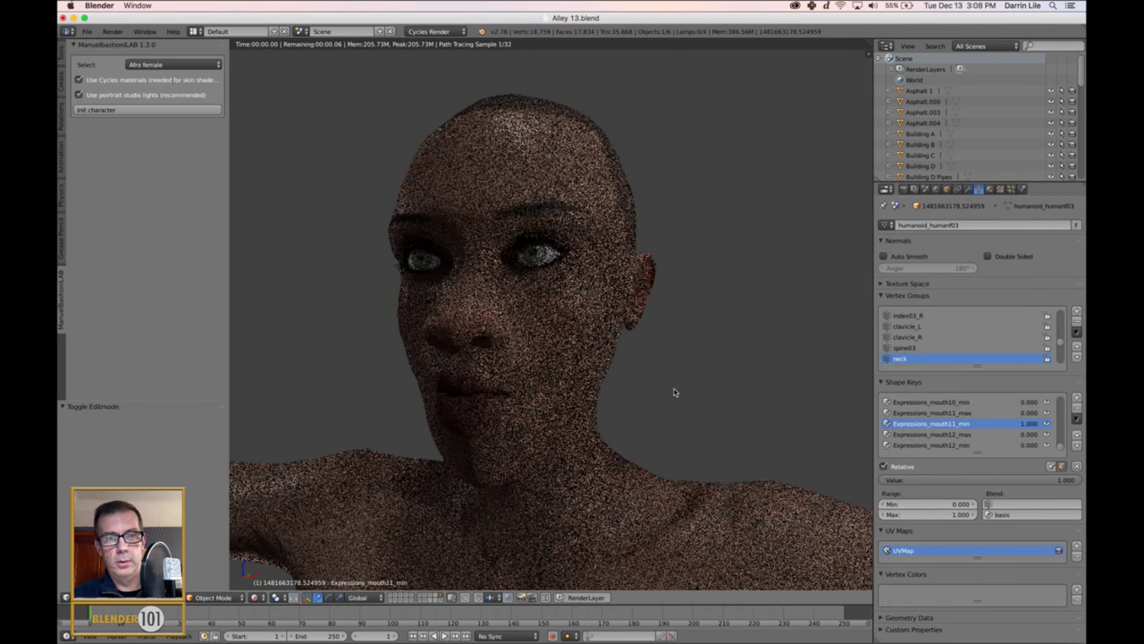
Step: Zoom out and drag Expressions_mouth11_min back to 0.000
{"action": "scroll", "coordinate": [673, 390], "scroll_direction": "down", "scroll_amount": 2}
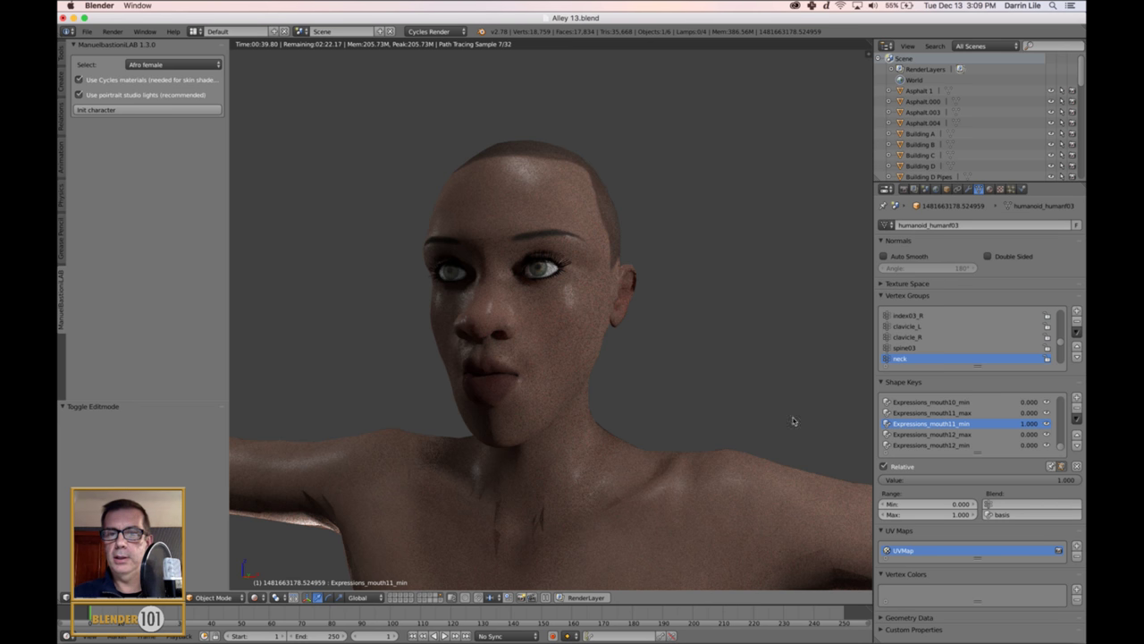
{"action": "left_click_drag", "start_coordinate": [1079, 481], "coordinate": [884, 481]}
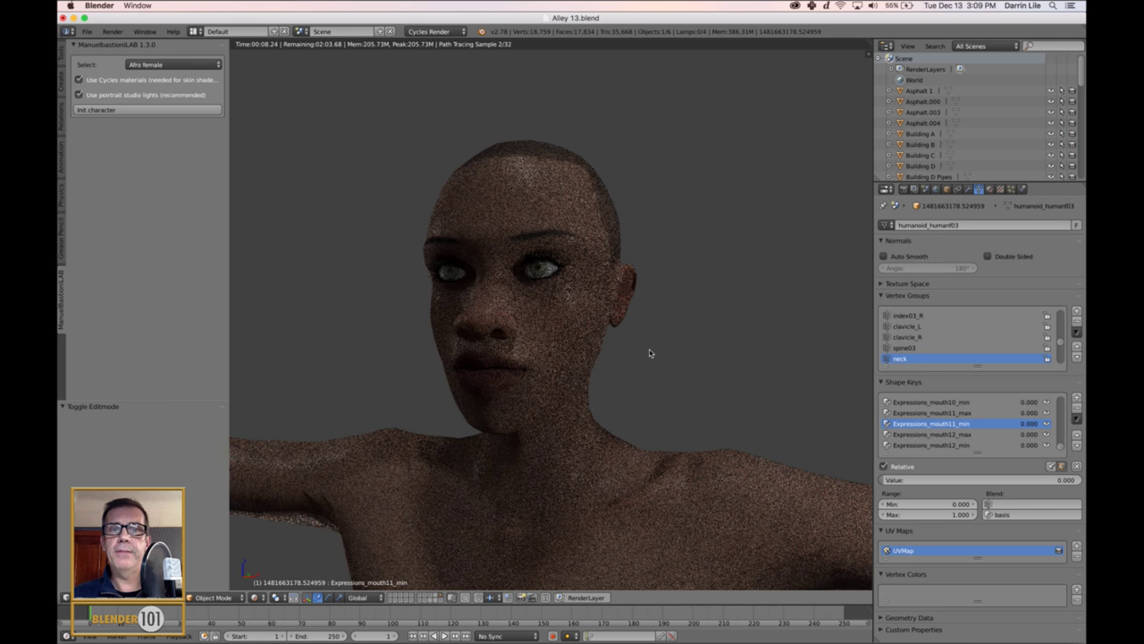
{"action": "mouse_move", "coordinate": [536, 633]}
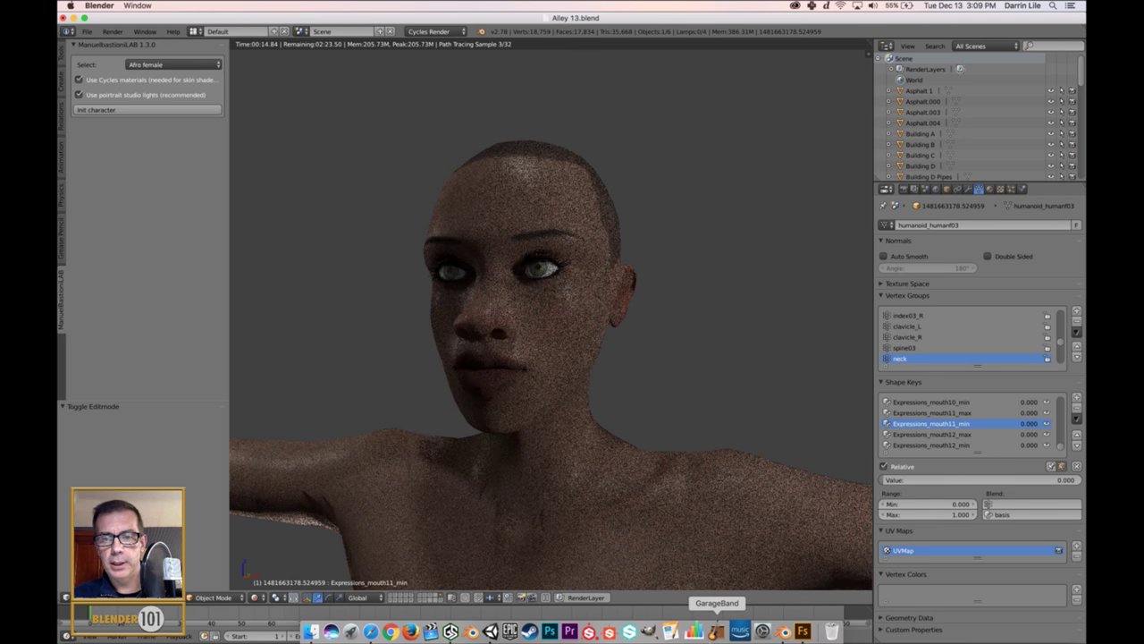
Step: Launch Photoshop CC 2017 from the Dock
{"action": "left_click", "coordinate": [556, 631]}
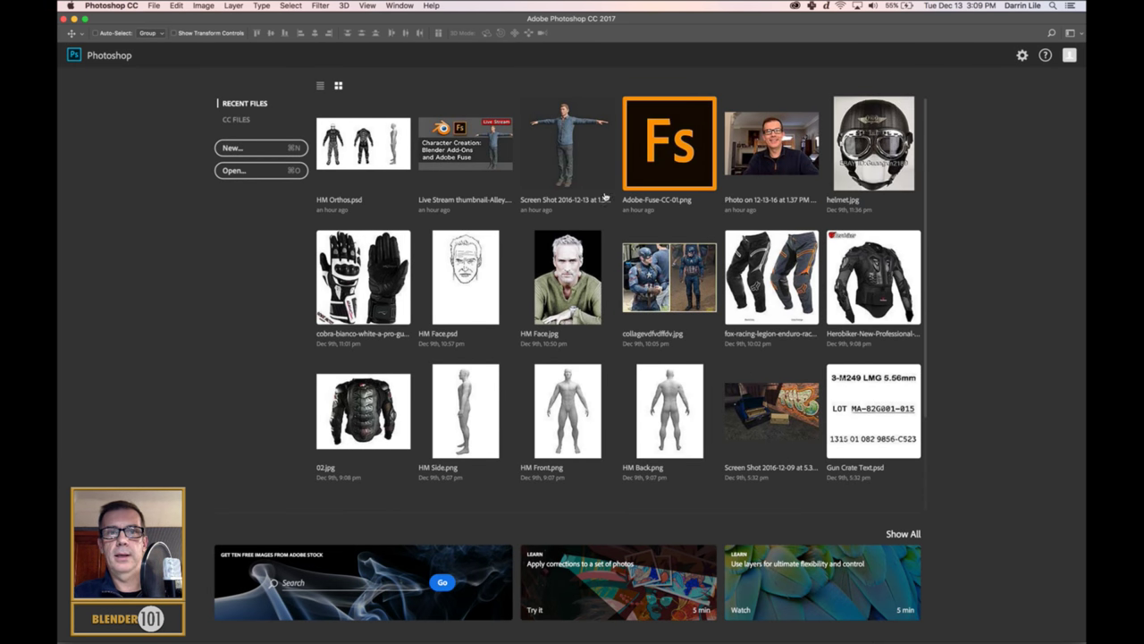
Step: Review HM Orthos.psd by toggling Layer 1 and Layer 2 visibility, then minimize Photoshop
{"action": "key", "text": "Escape"}
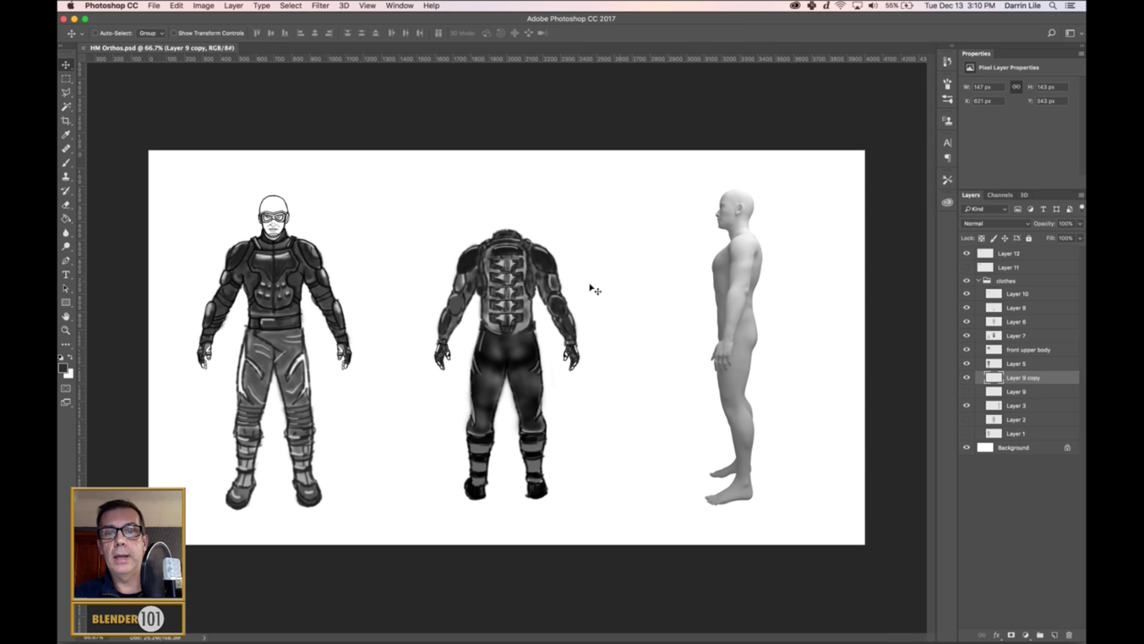
{"action": "left_click", "coordinate": [966, 418]}
{"action": "left_click", "coordinate": [966, 432]}
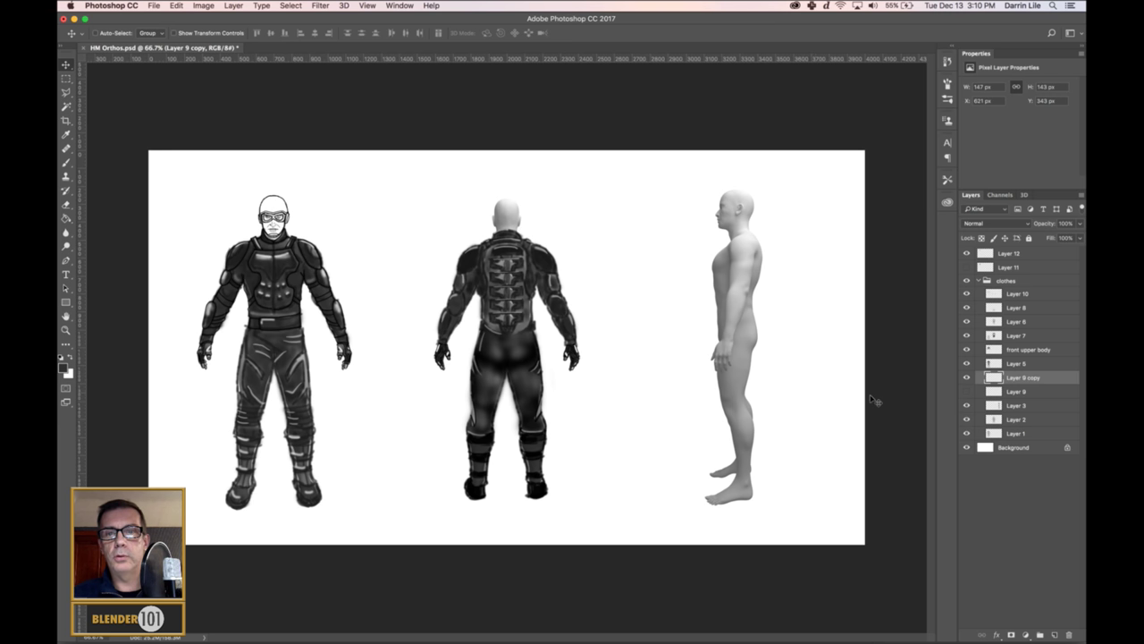
{"action": "left_click", "coordinate": [967, 432]}
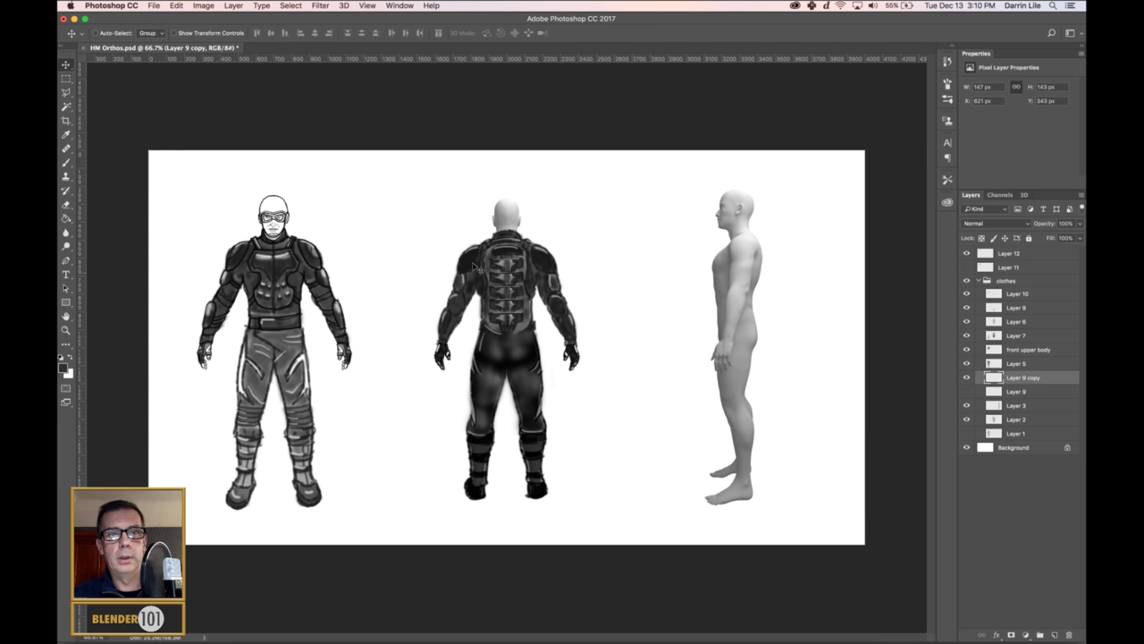
{"action": "left_click", "coordinate": [966, 418]}
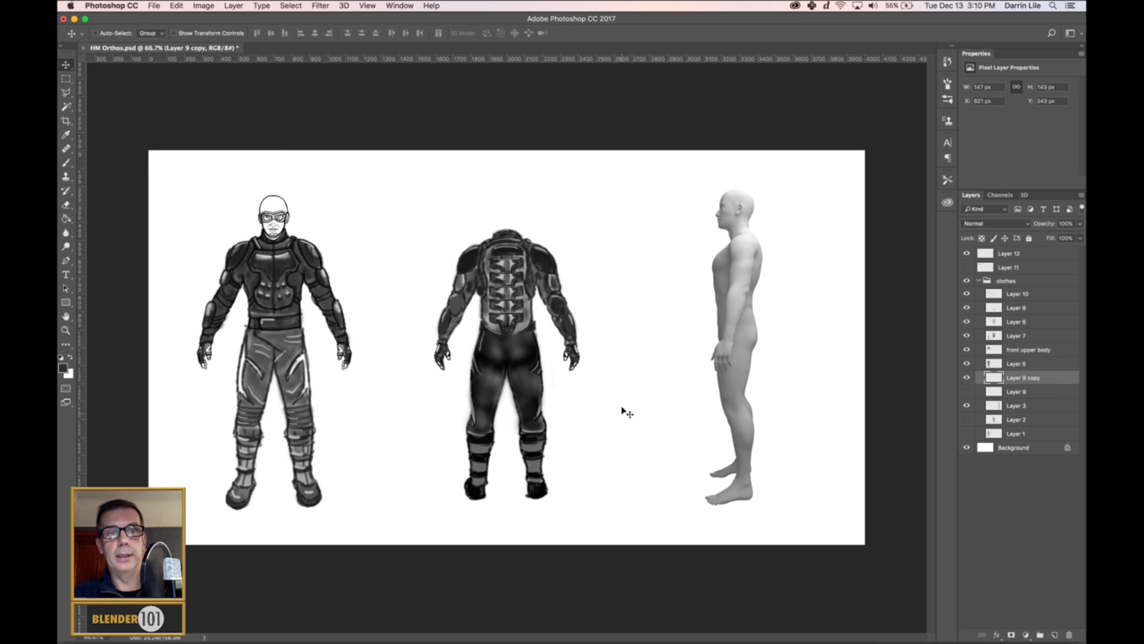
{"action": "left_click", "coordinate": [74, 19]}
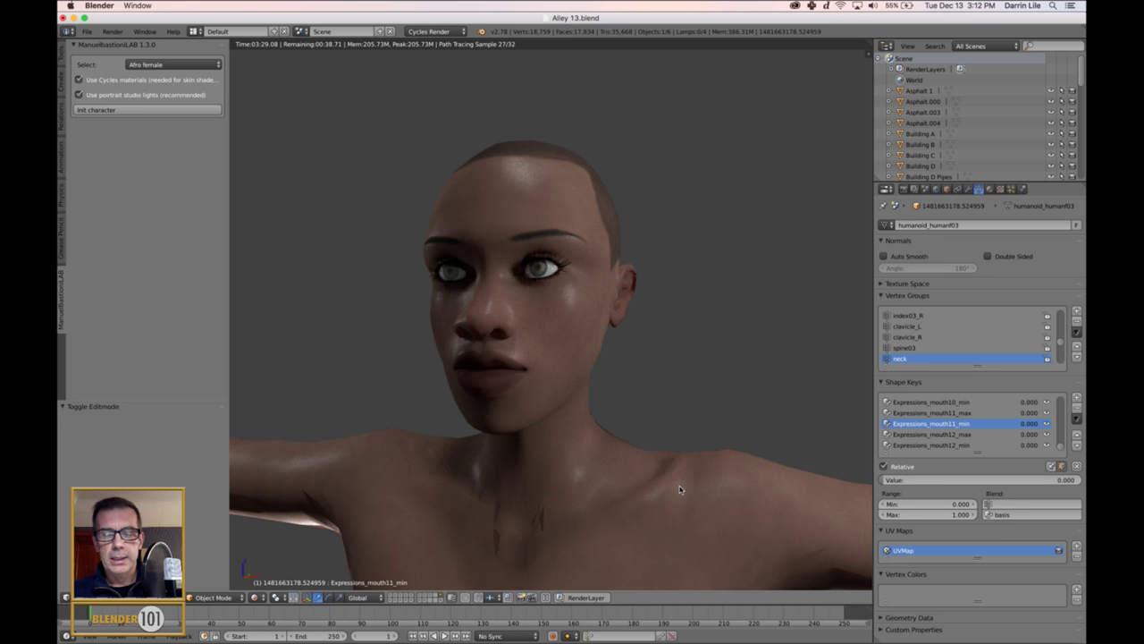
Step: After the render refines, open a Finder window on Downloads from the Dock
{"action": "mouse_move", "coordinate": [556, 640]}
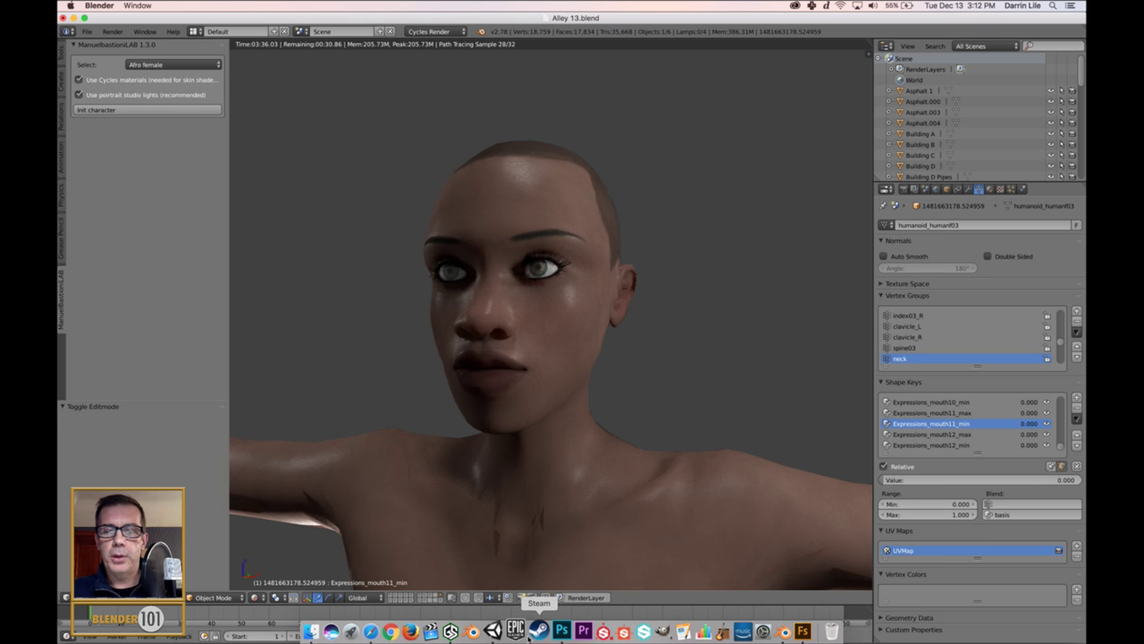
{"action": "left_click", "coordinate": [417, 631]}
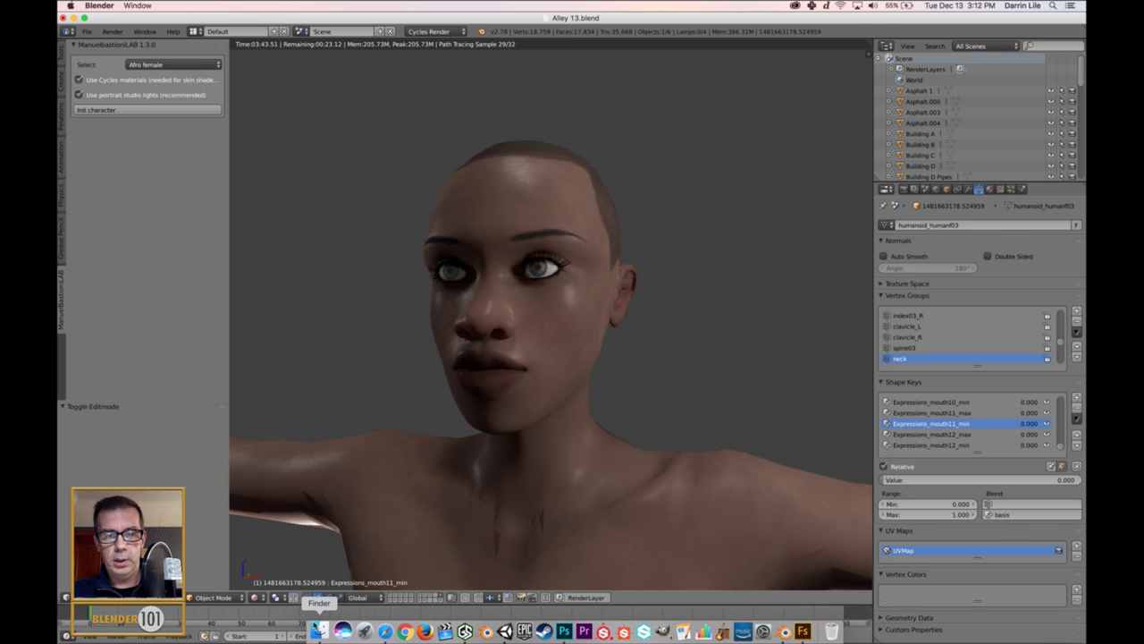
{"action": "left_click", "coordinate": [317, 628]}
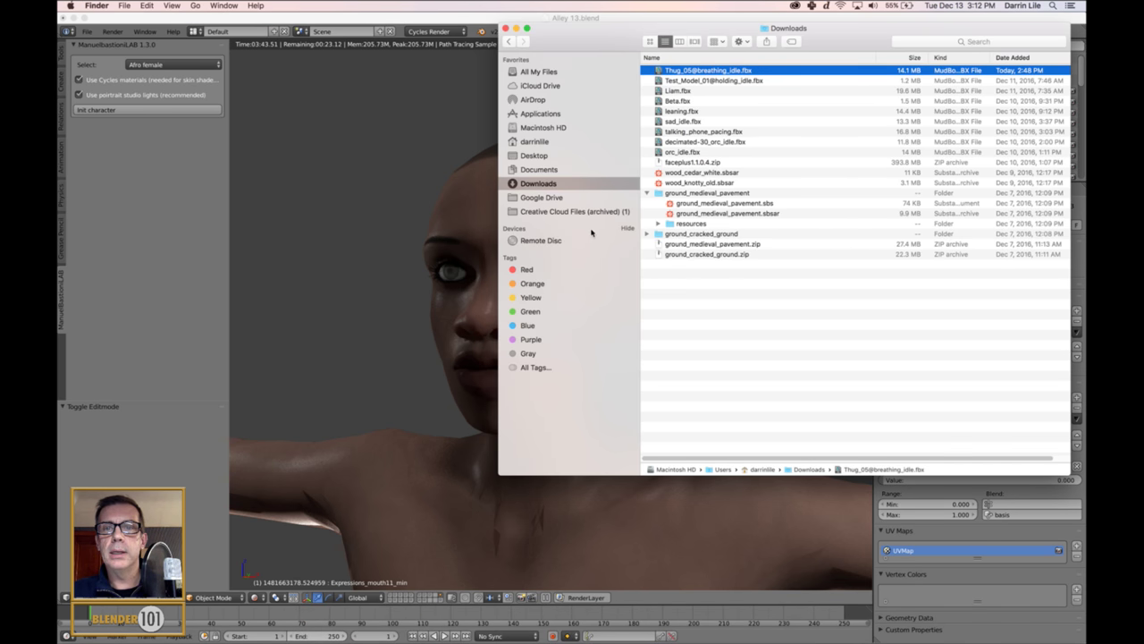
Step: Open Documents › HM&SB › Reference images › container ship › ship exterior and select container ship-pic parts.jpg
{"action": "left_click", "coordinate": [539, 170]}
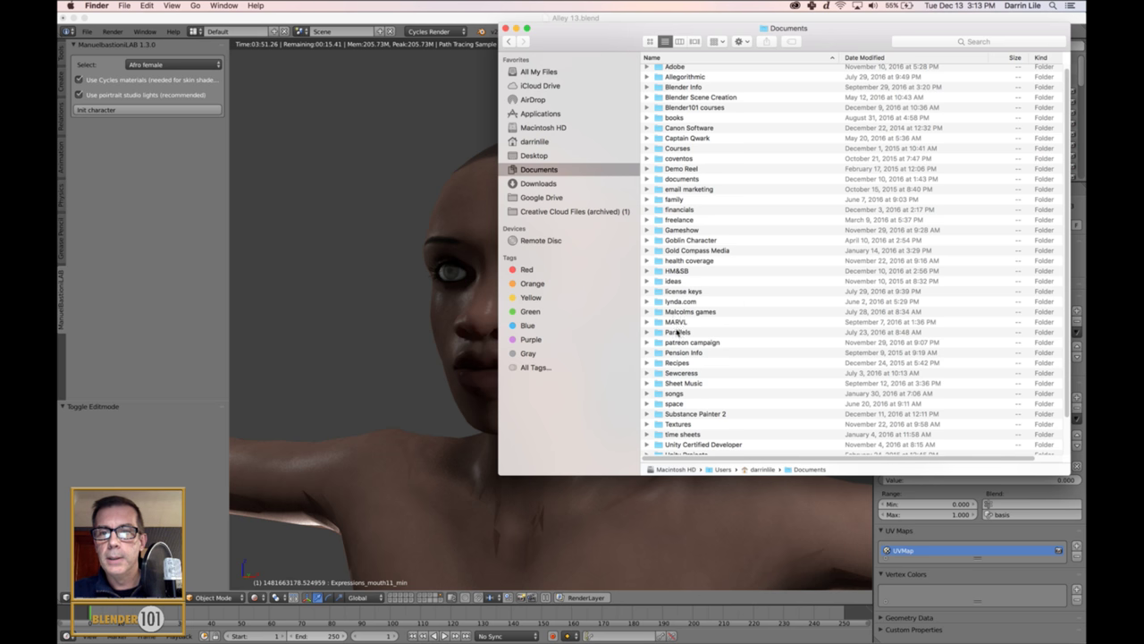
{"action": "double_click", "coordinate": [693, 272]}
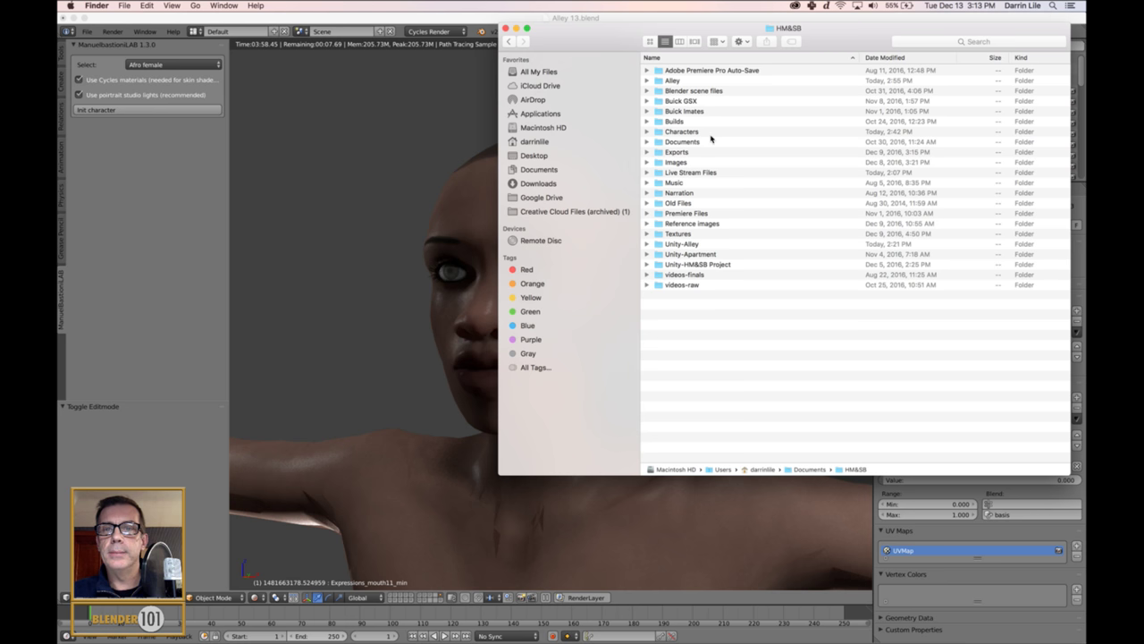
{"action": "double_click", "coordinate": [694, 224]}
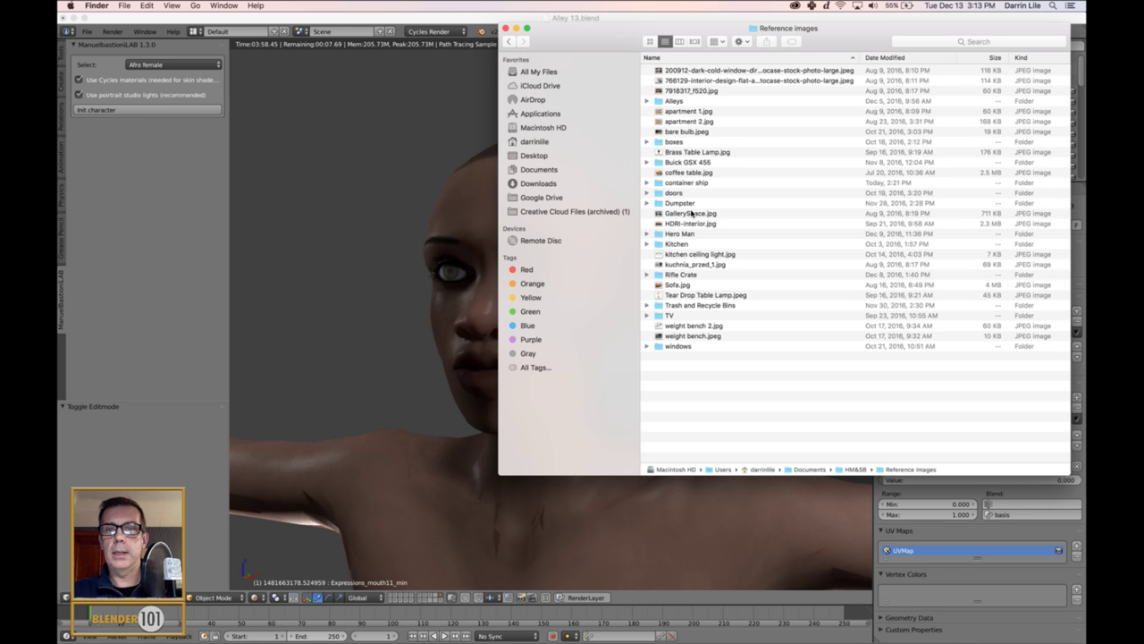
{"action": "double_click", "coordinate": [690, 183]}
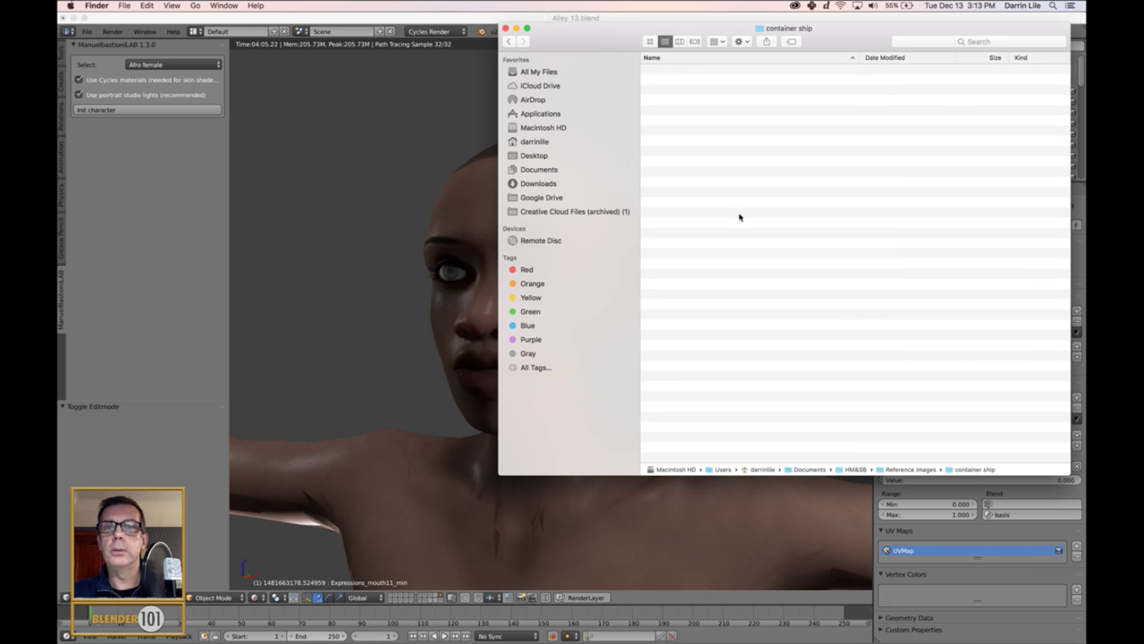
{"action": "left_click", "coordinate": [675, 82]}
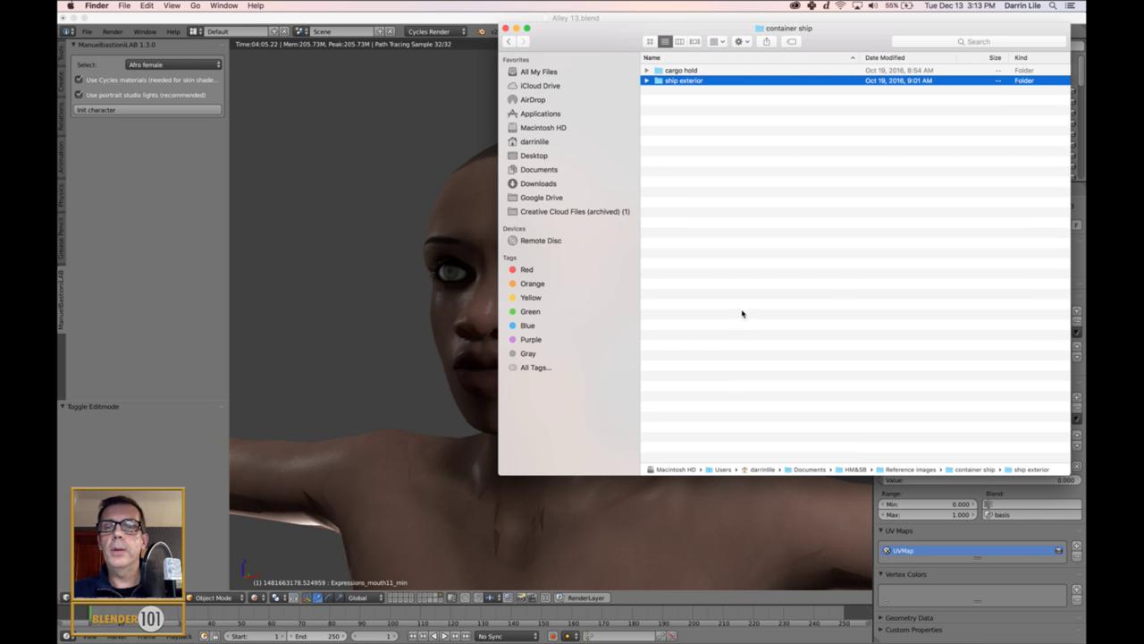
{"action": "key", "text": "super+Down"}
{"action": "left_click", "coordinate": [709, 71]}
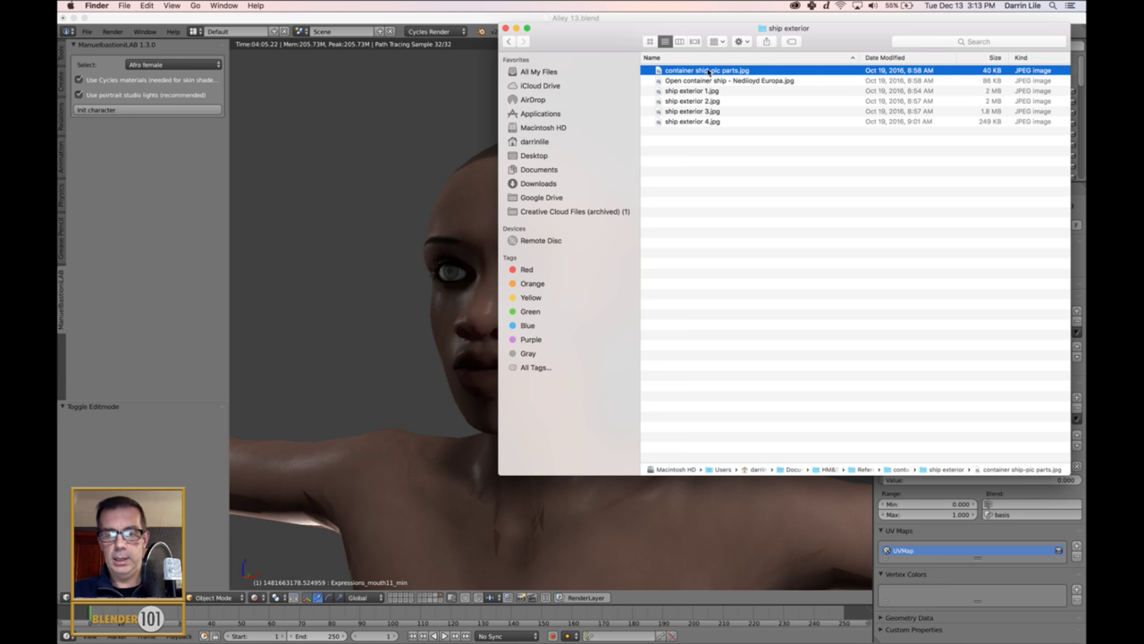
Step: Preview the ship exterior photos in Quick Look, stepping through ship exterior 2.jpg and 3.jpg, then close it
{"action": "key", "text": "space"}
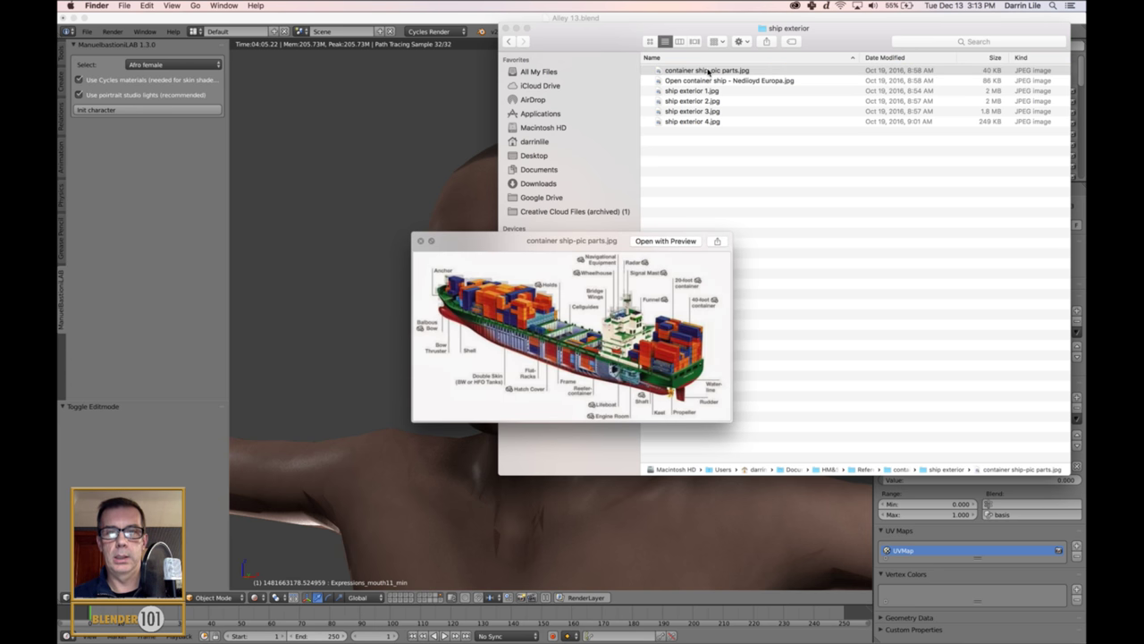
{"action": "key", "text": "Down"}
{"action": "key", "text": "Down"}
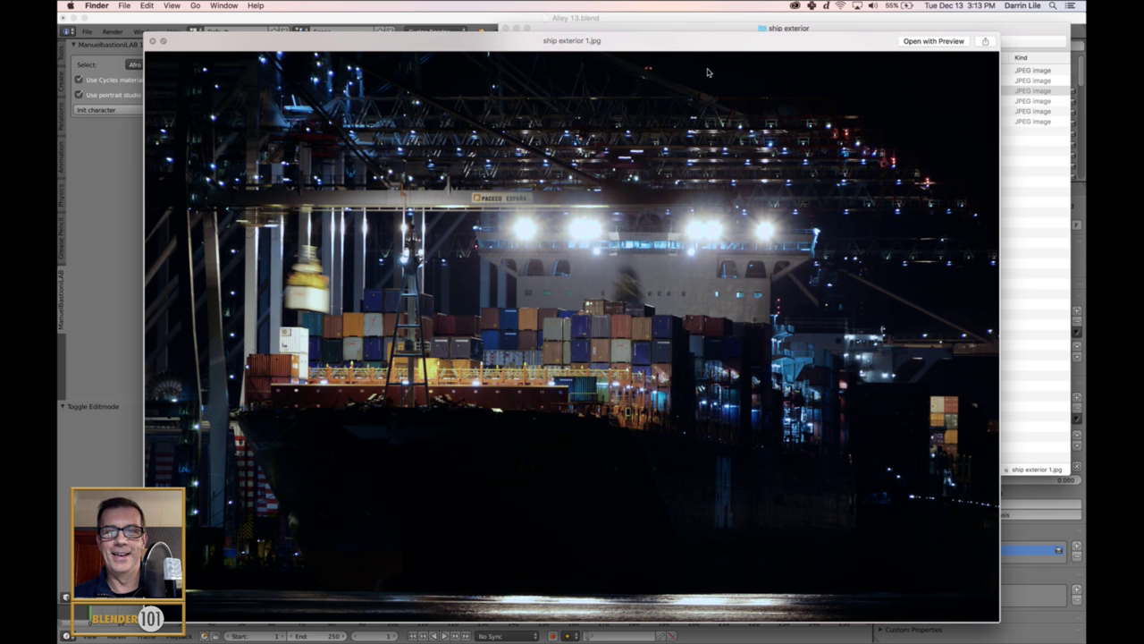
{"action": "key", "text": "Down"}
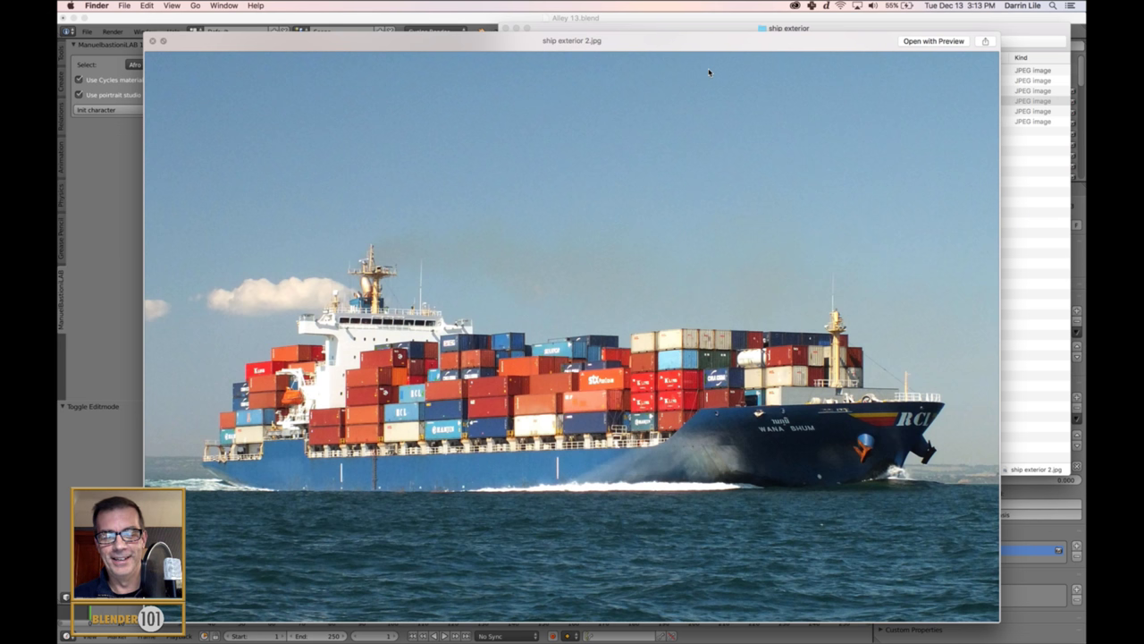
{"action": "key", "text": "Down"}
{"action": "key", "text": "Down"}
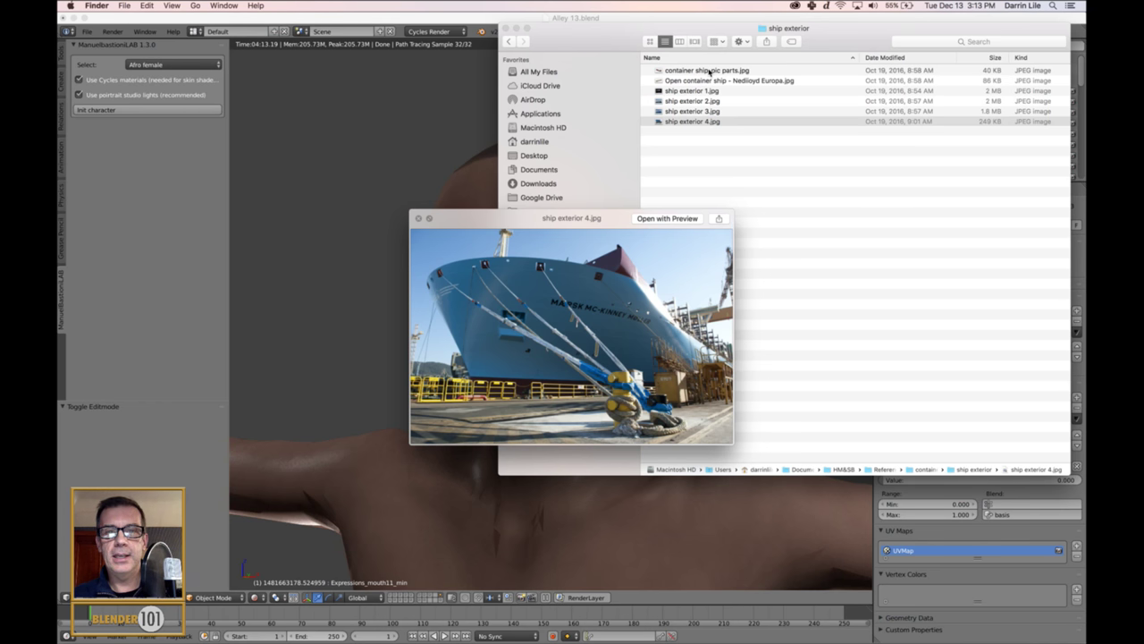
{"action": "key", "text": "Up"}
{"action": "key", "text": "Up"}
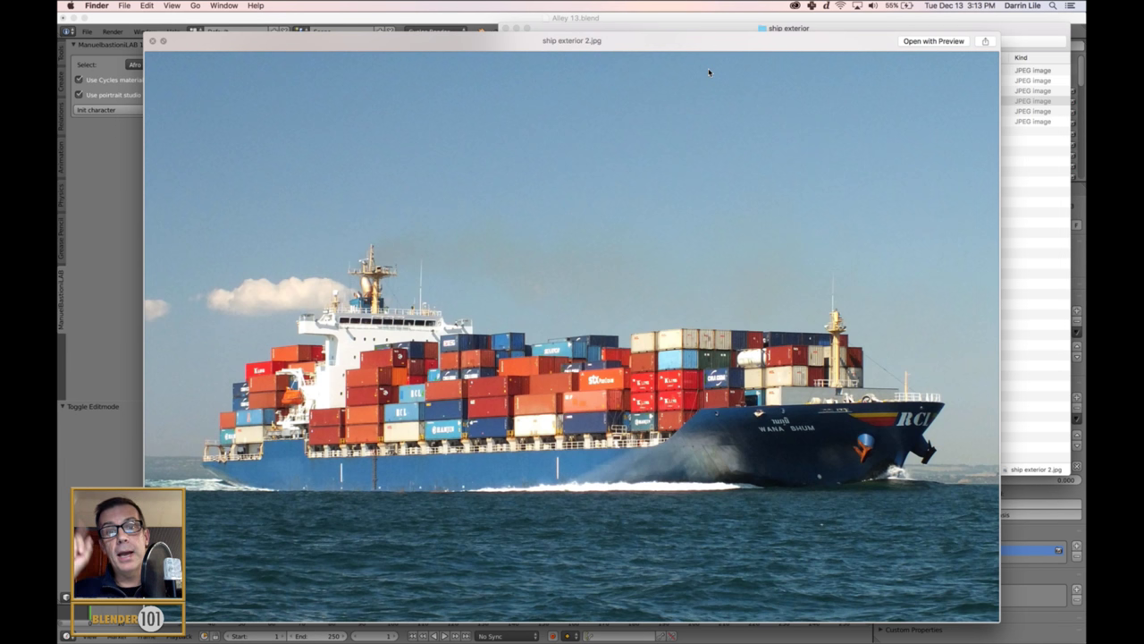
{"action": "key", "text": "space"}
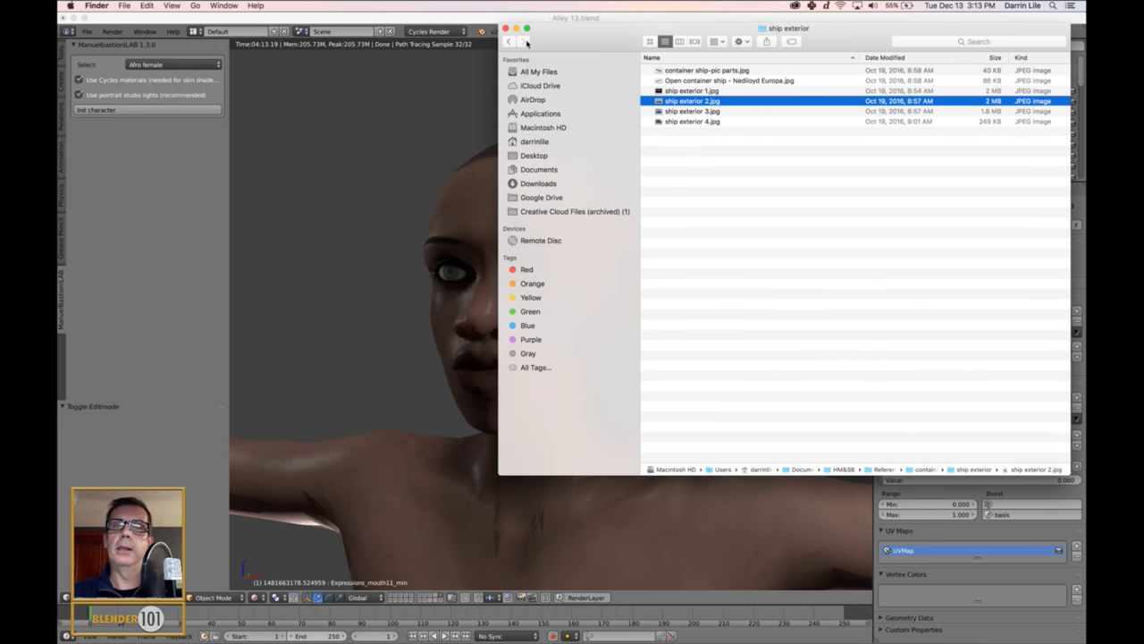
Step: Go back to the container ship folder, open cargo hold, and preview cargo hold 1.jpg full size
{"action": "left_click", "coordinate": [508, 41]}
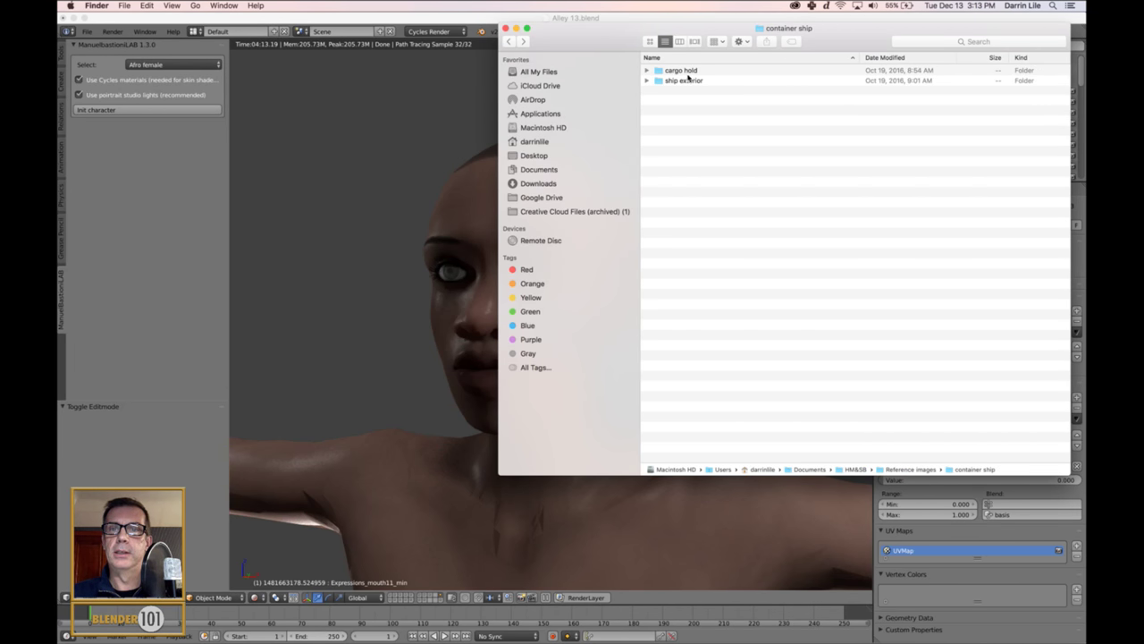
{"action": "double_click", "coordinate": [684, 71]}
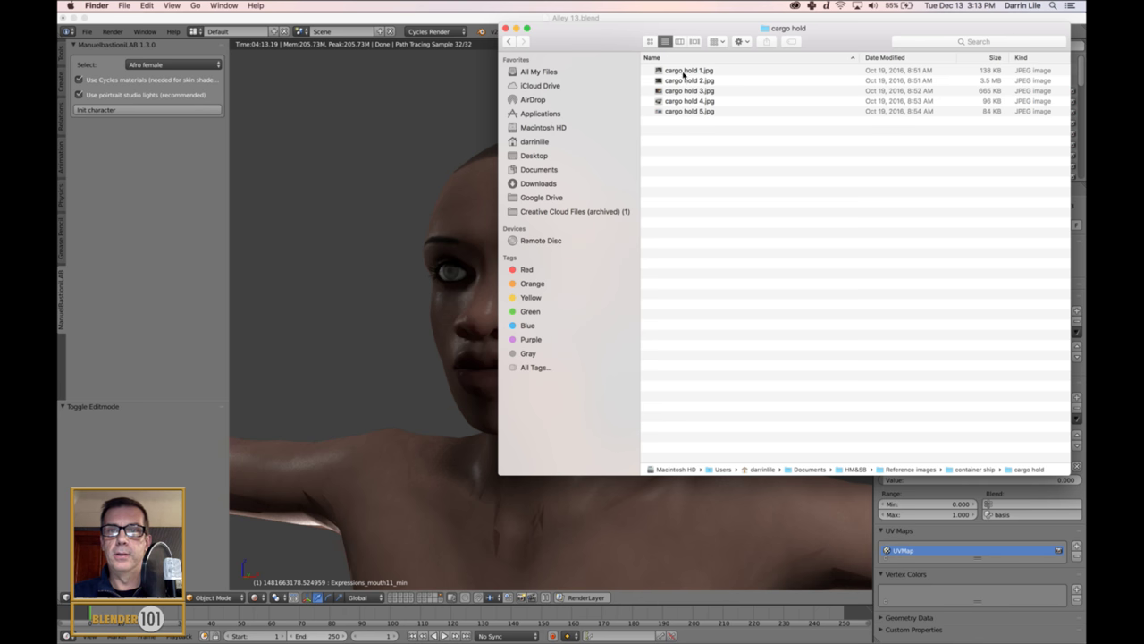
{"action": "left_click", "coordinate": [697, 70]}
{"action": "key", "text": "space"}
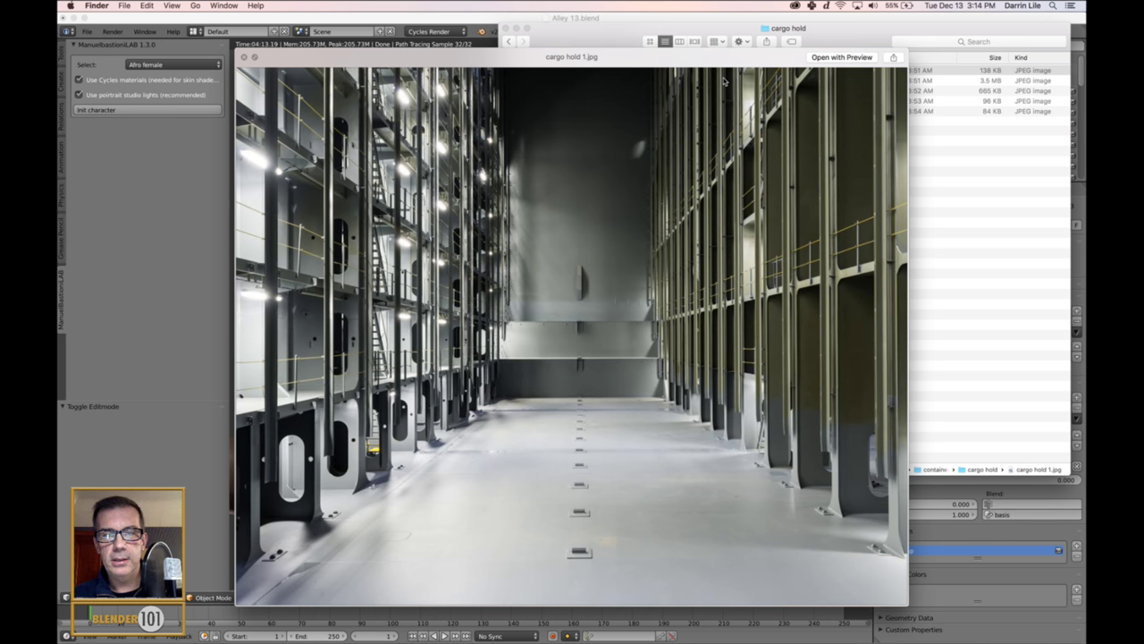
Step: Browse cargo hold 2, 3 and 5 in Quick Look, return to cargo hold 1.jpg, then close
{"action": "key", "text": "Down"}
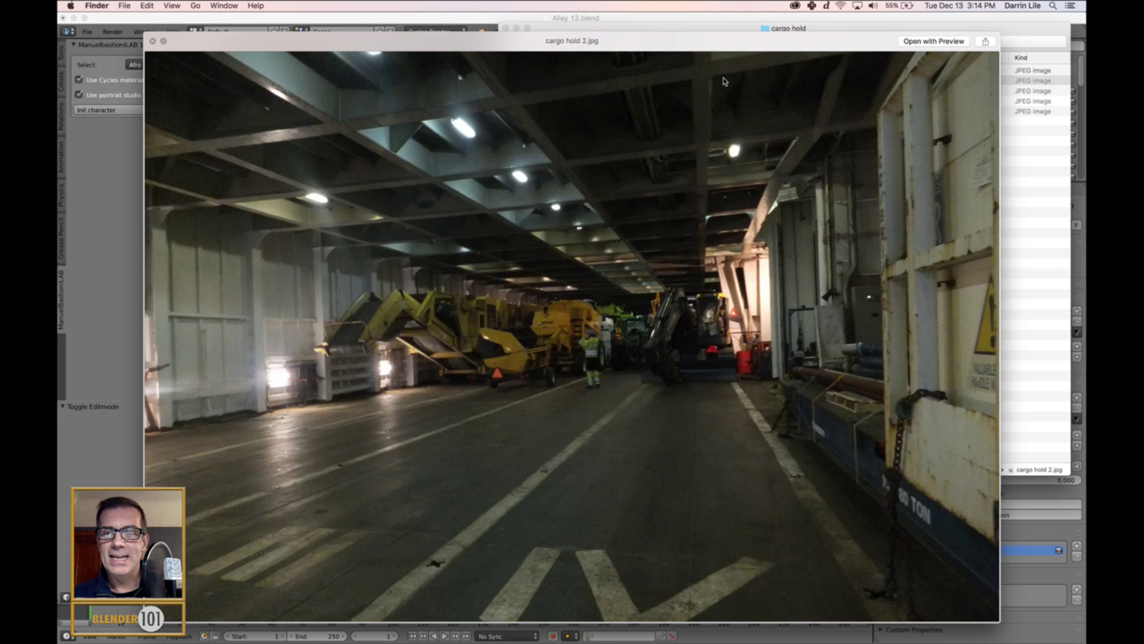
{"action": "key", "text": "Down"}
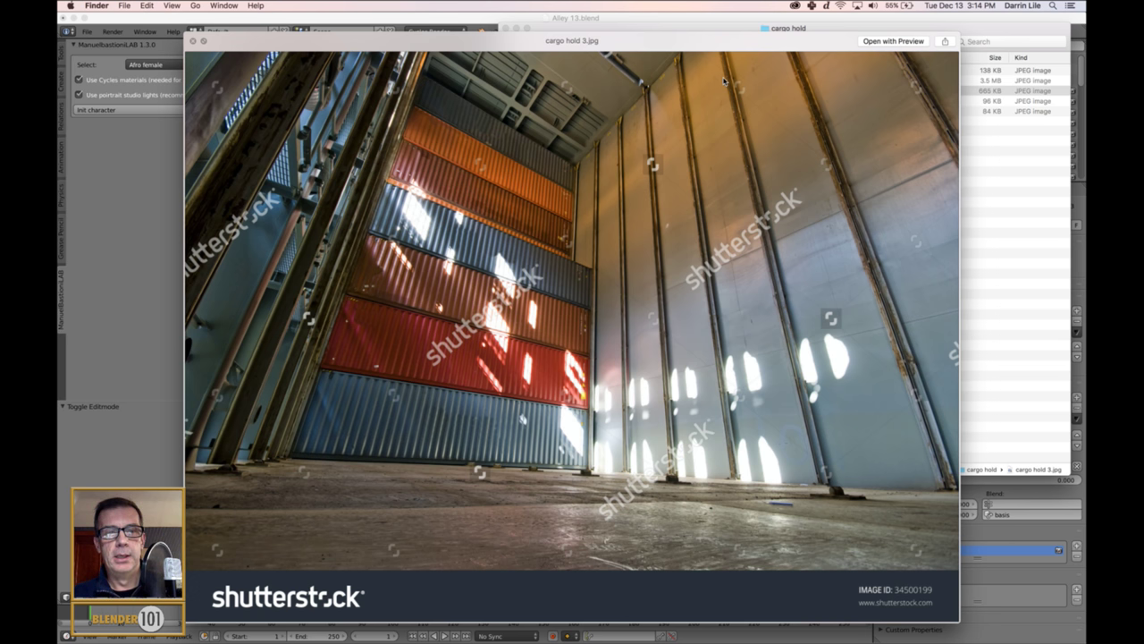
{"action": "key", "text": "Down"}
{"action": "key", "text": "Down"}
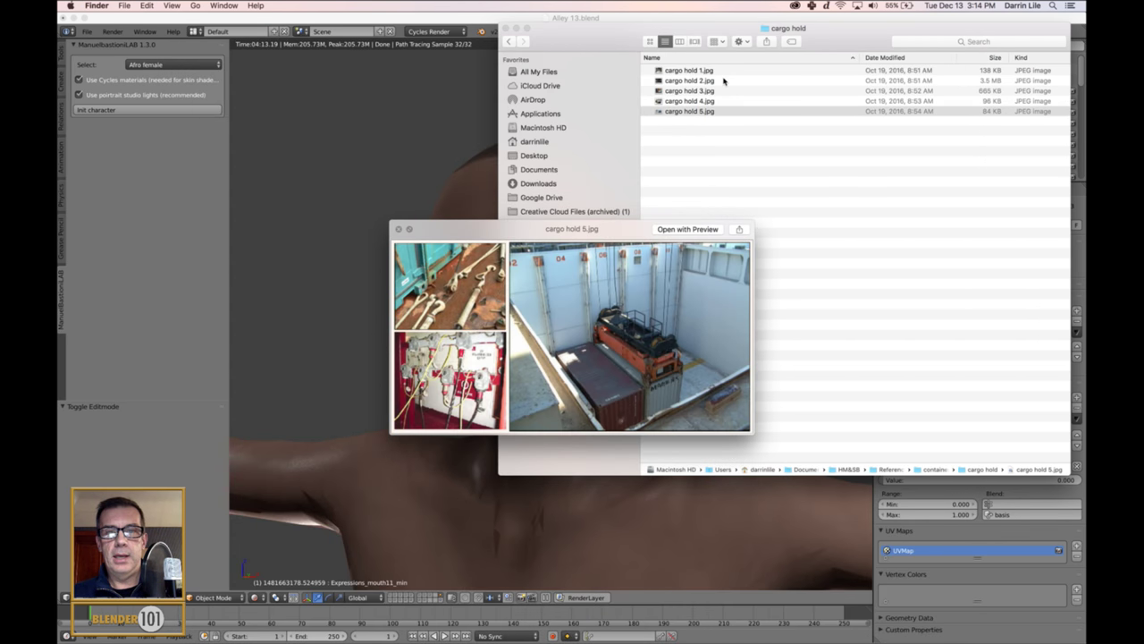
{"action": "key", "text": "Up"}
{"action": "key", "text": "Up"}
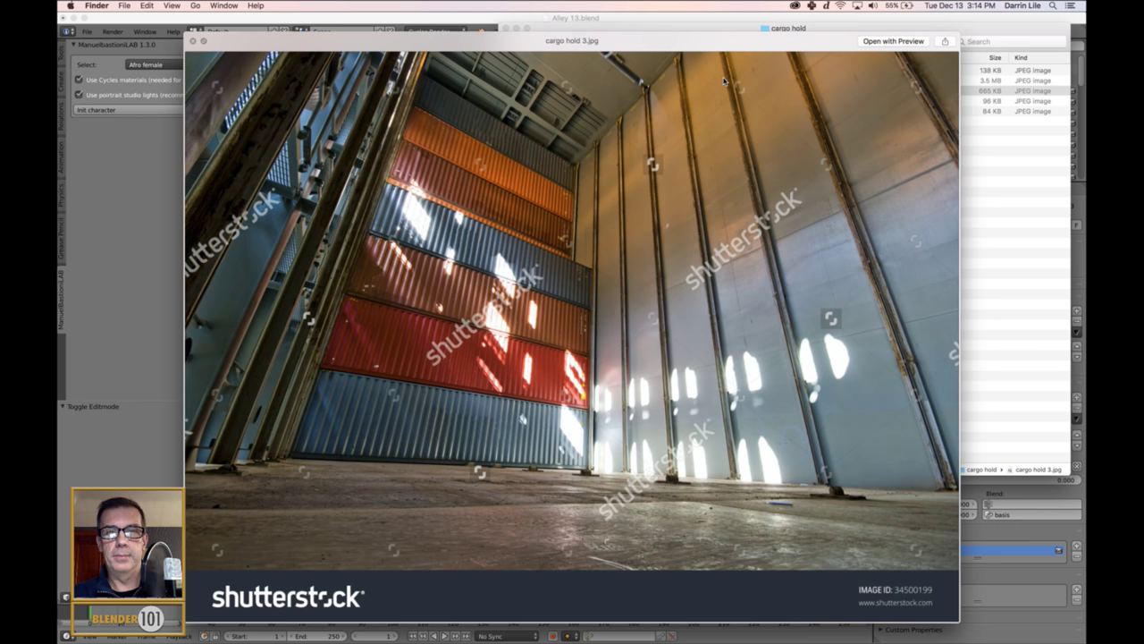
{"action": "key", "text": "Up"}
{"action": "key", "text": "Up"}
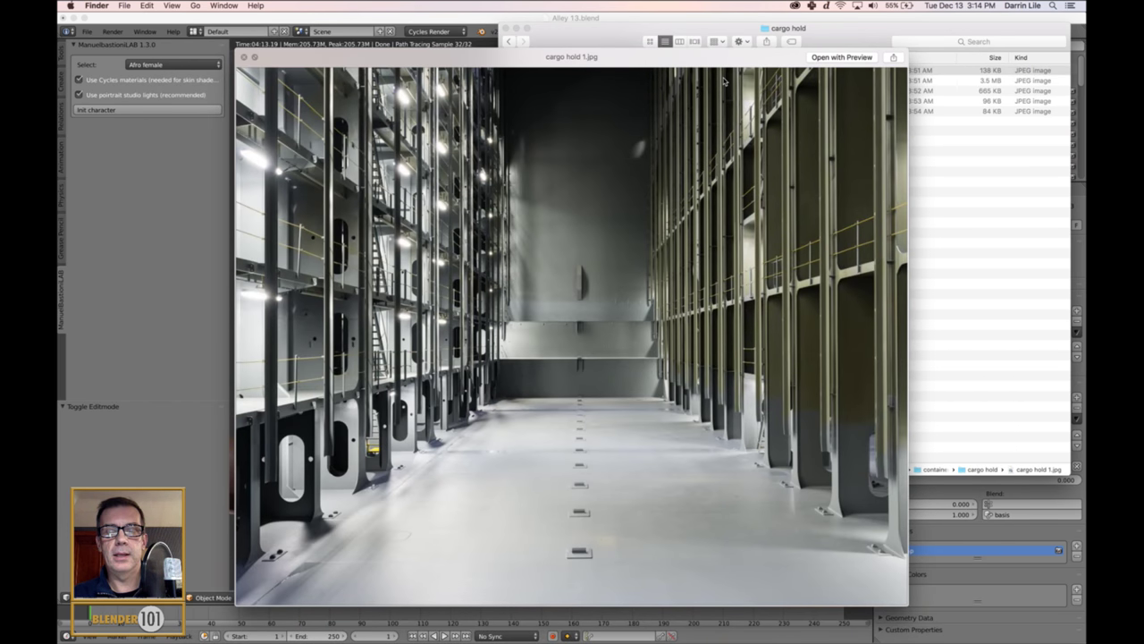
{"action": "key", "text": "Down"}
{"action": "key", "text": "Down"}
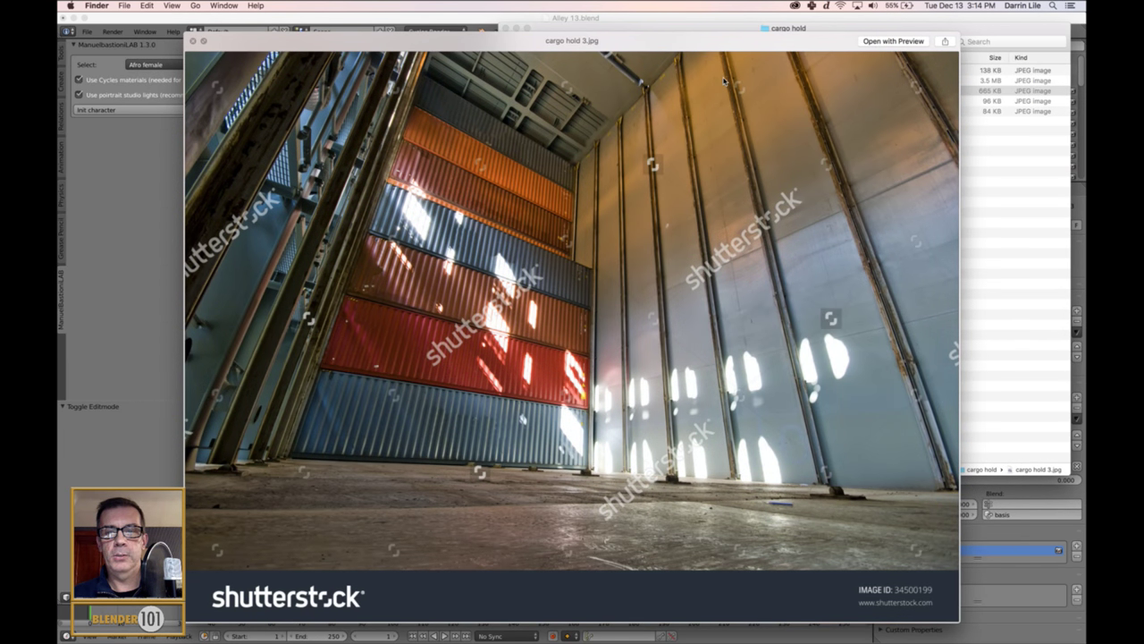
{"action": "key", "text": "Up"}
{"action": "key", "text": "Up"}
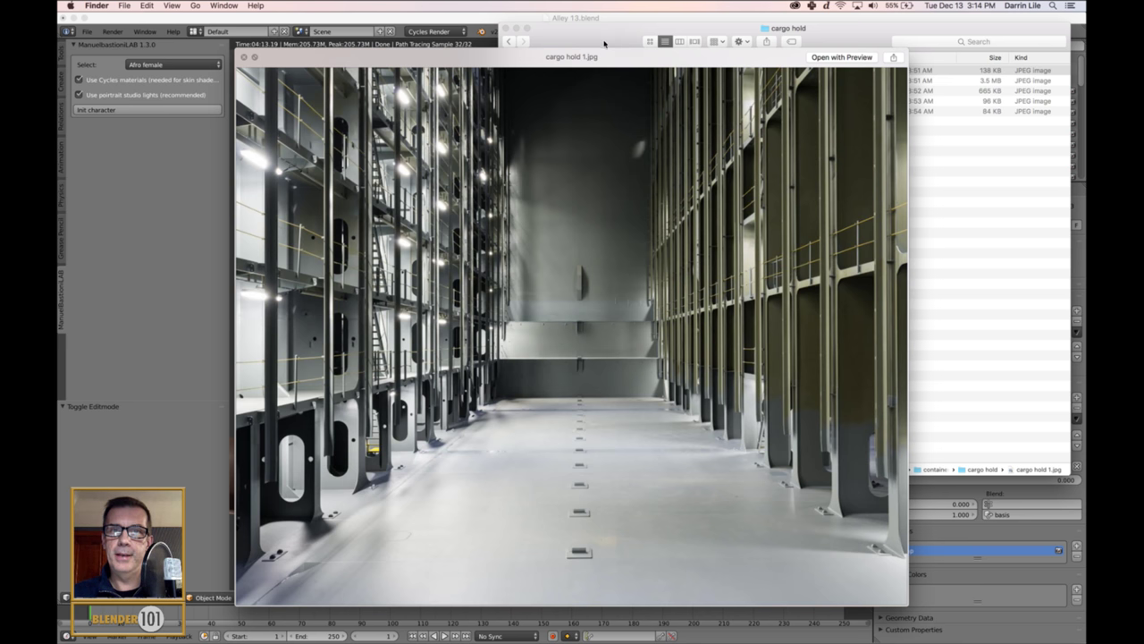
{"action": "key", "text": "space"}
Step: Reopen the ship exterior folder and preview ship exterior 1.jpg, then the Nedlloyd Europa cutaway image
{"action": "left_click", "coordinate": [518, 42]}
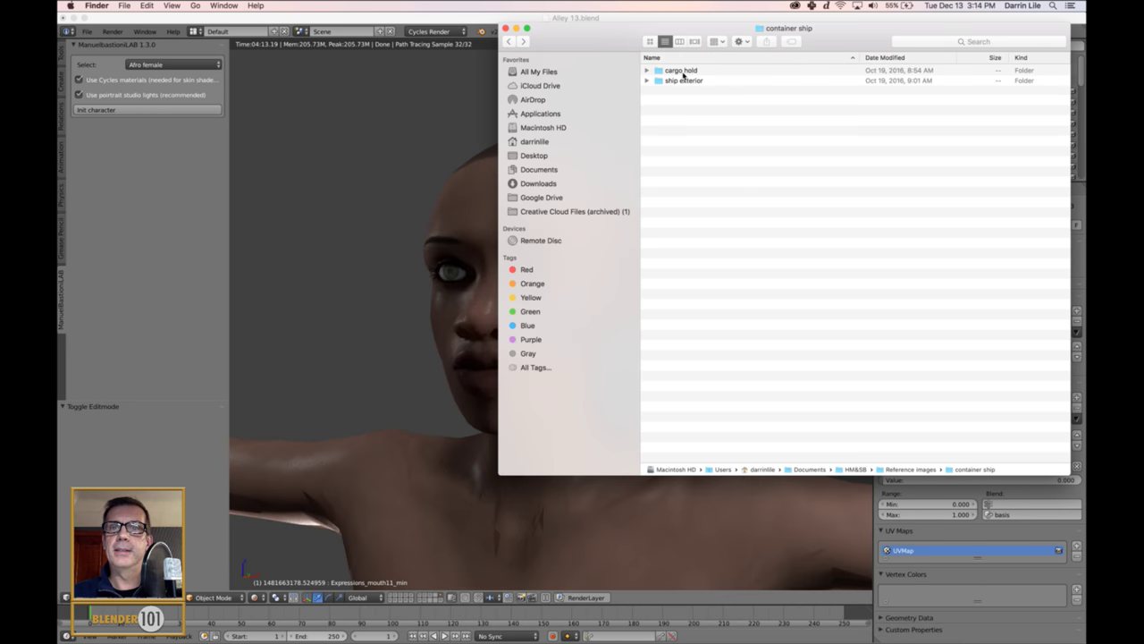
{"action": "left_click", "coordinate": [683, 81]}
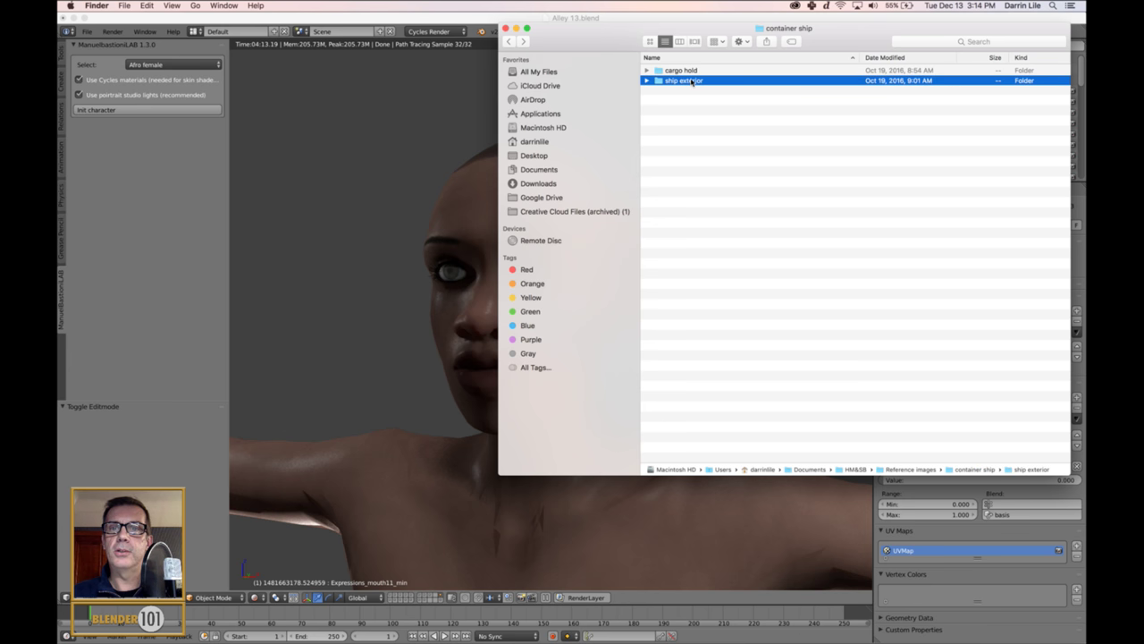
{"action": "double_click", "coordinate": [693, 81]}
{"action": "left_click", "coordinate": [695, 92]}
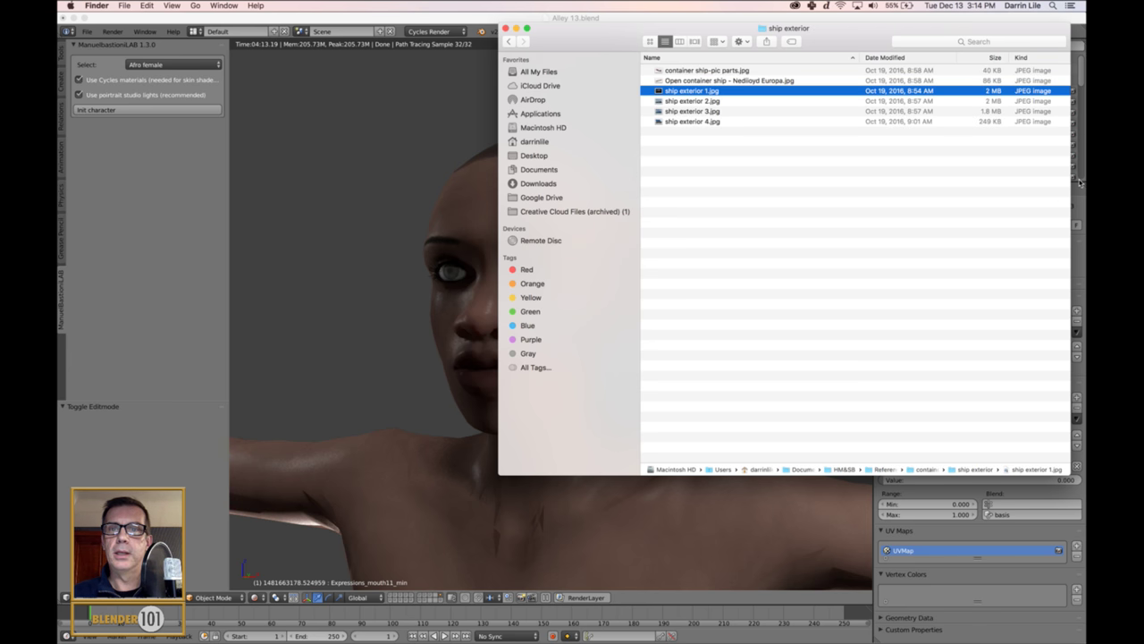
{"action": "key", "text": "space"}
{"action": "key", "text": "Down"}
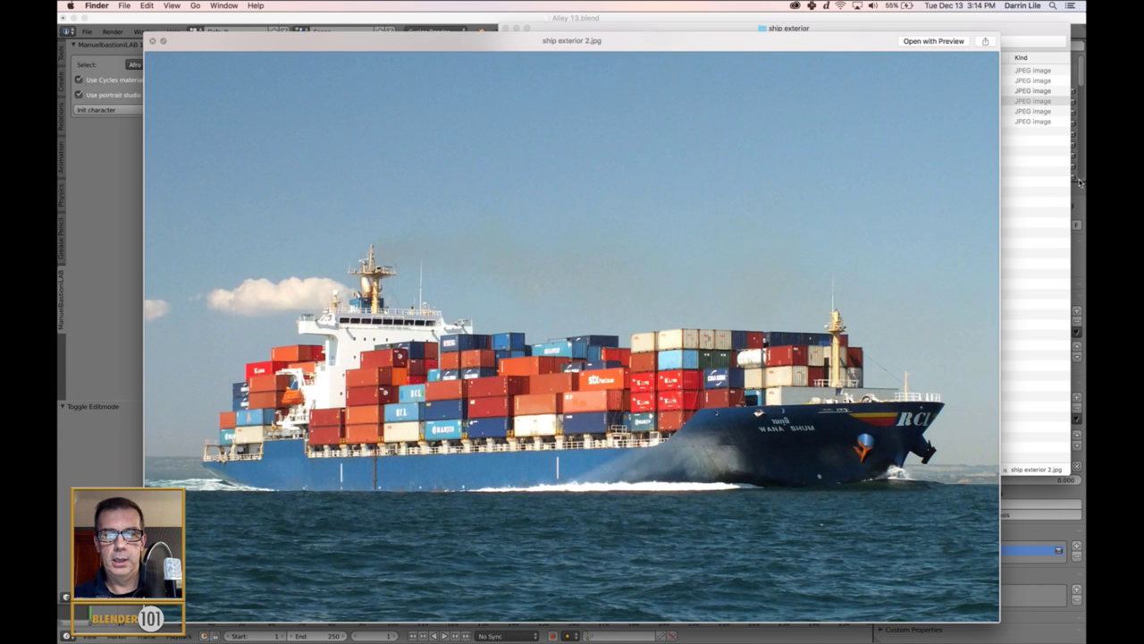
{"action": "key", "text": "Up"}
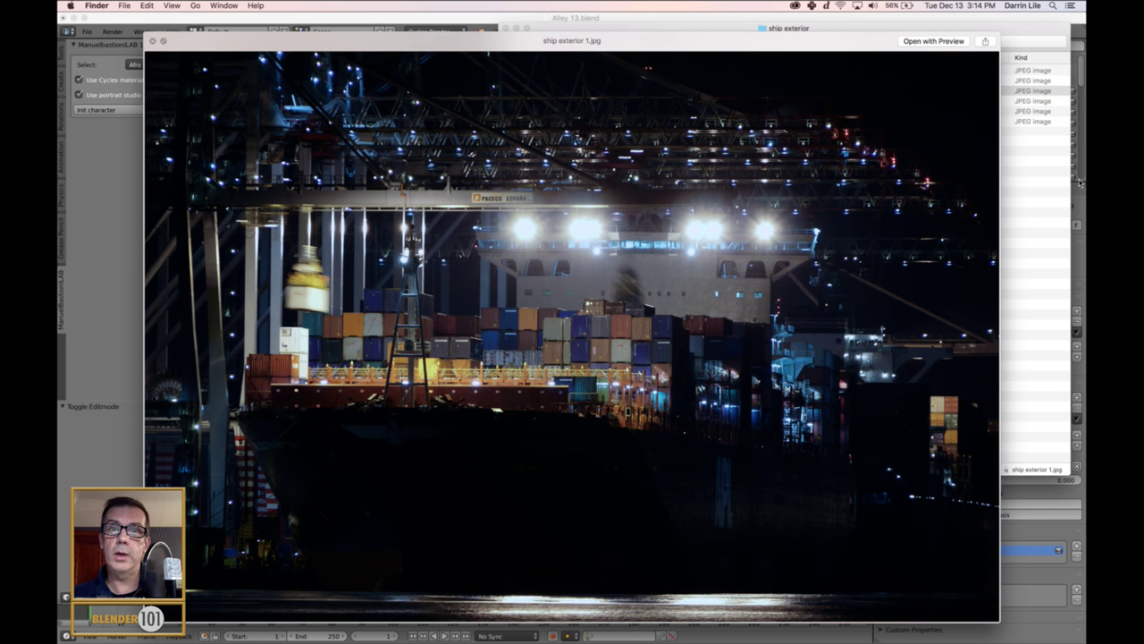
{"action": "key", "text": "Up"}
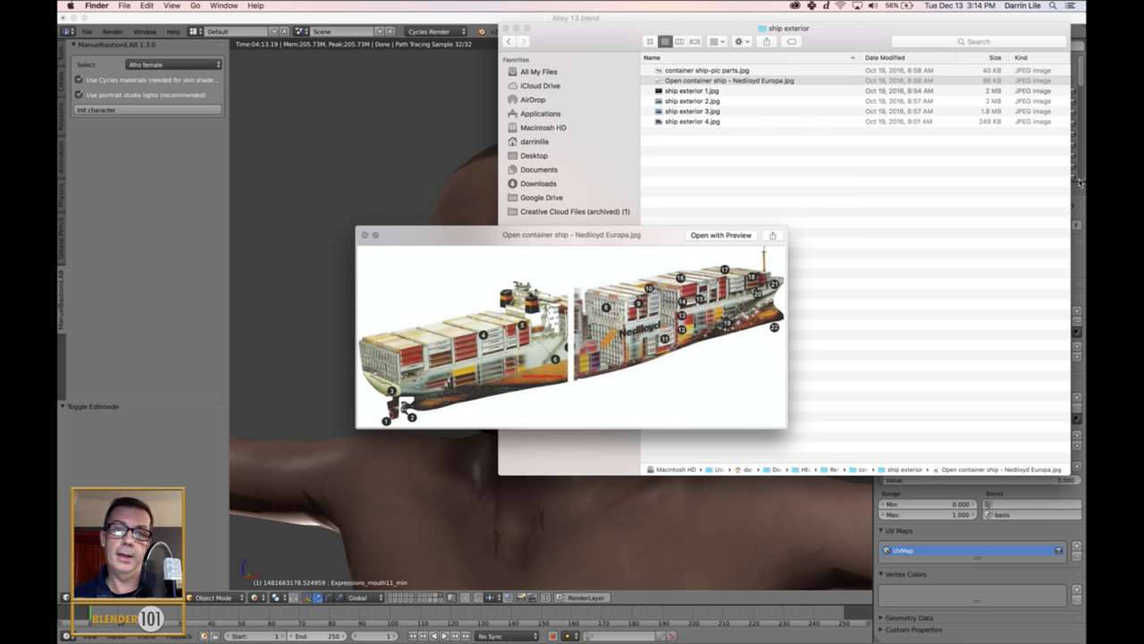
Step: Advance the Quick Look preview to ship exterior 2.jpg, the container ship at sea
{"action": "key", "text": "Down"}
{"action": "key", "text": "Down"}
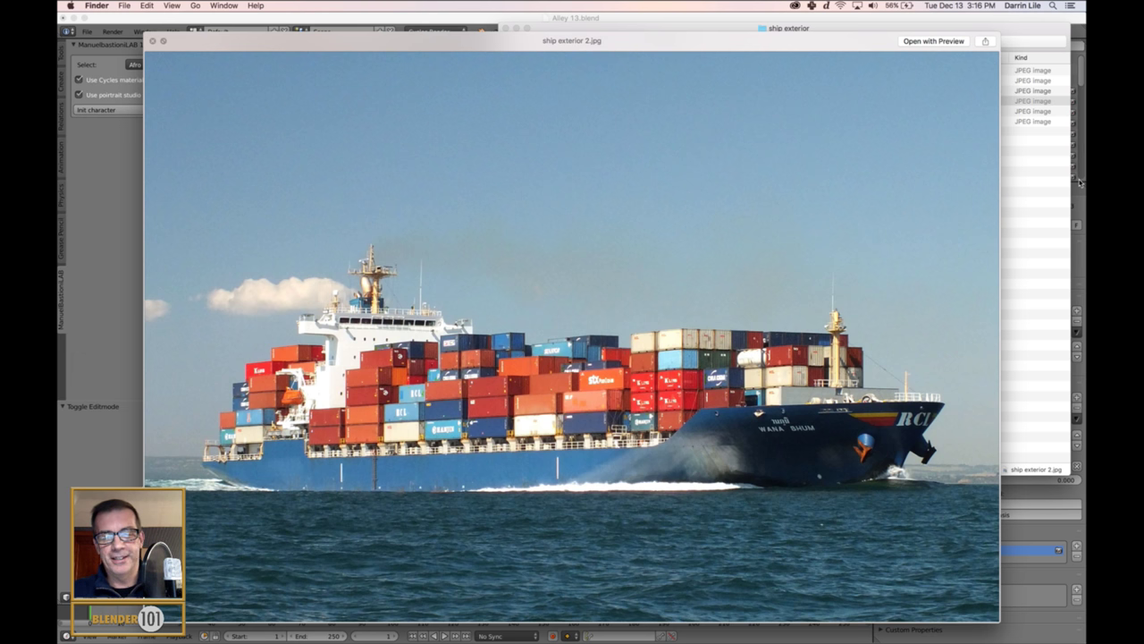
Step: Bring Gameshow forward and send the End Card 3 'Thanks for Watching!!' slide live to the stream
{"action": "mouse_move", "coordinate": [677, 636]}
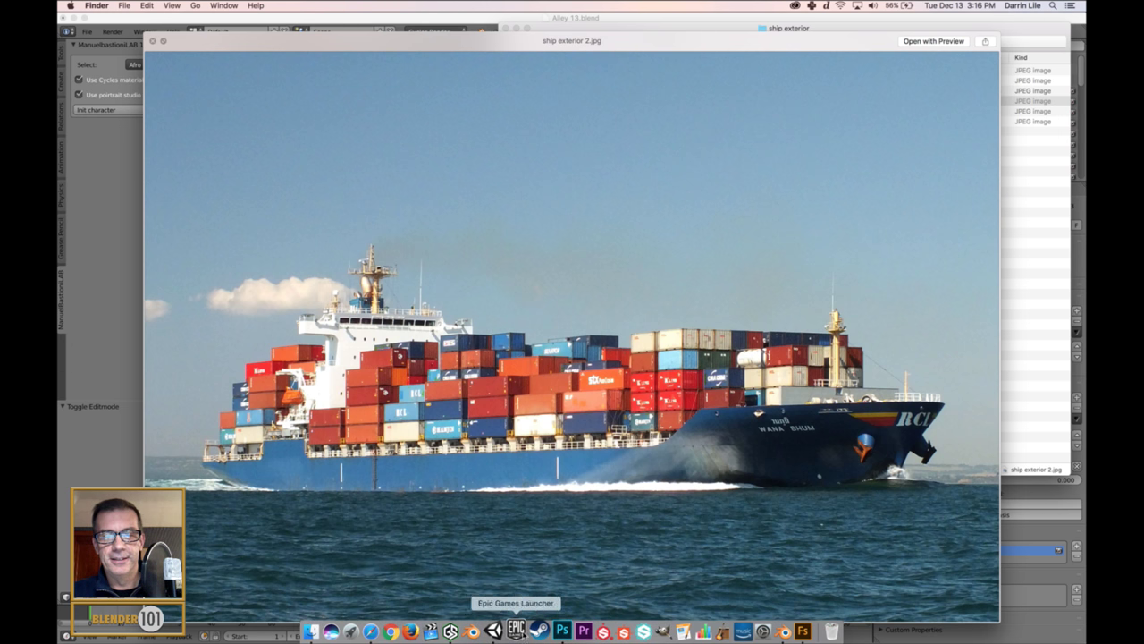
{"action": "left_click", "coordinate": [451, 631]}
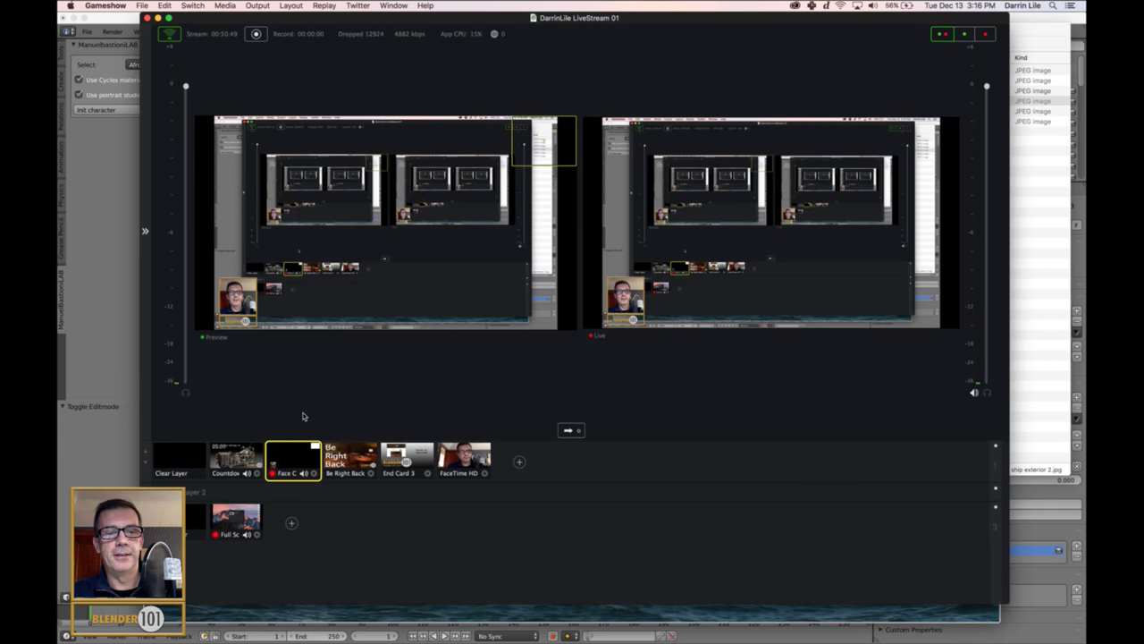
{"action": "left_click", "coordinate": [394, 465]}
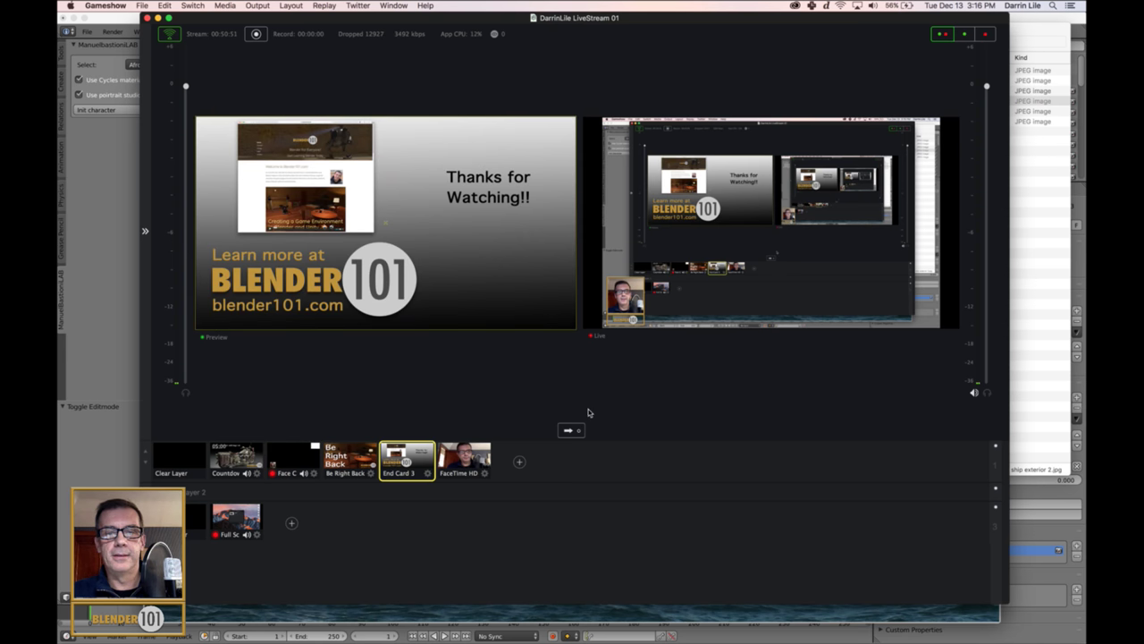
{"action": "left_click", "coordinate": [569, 430]}
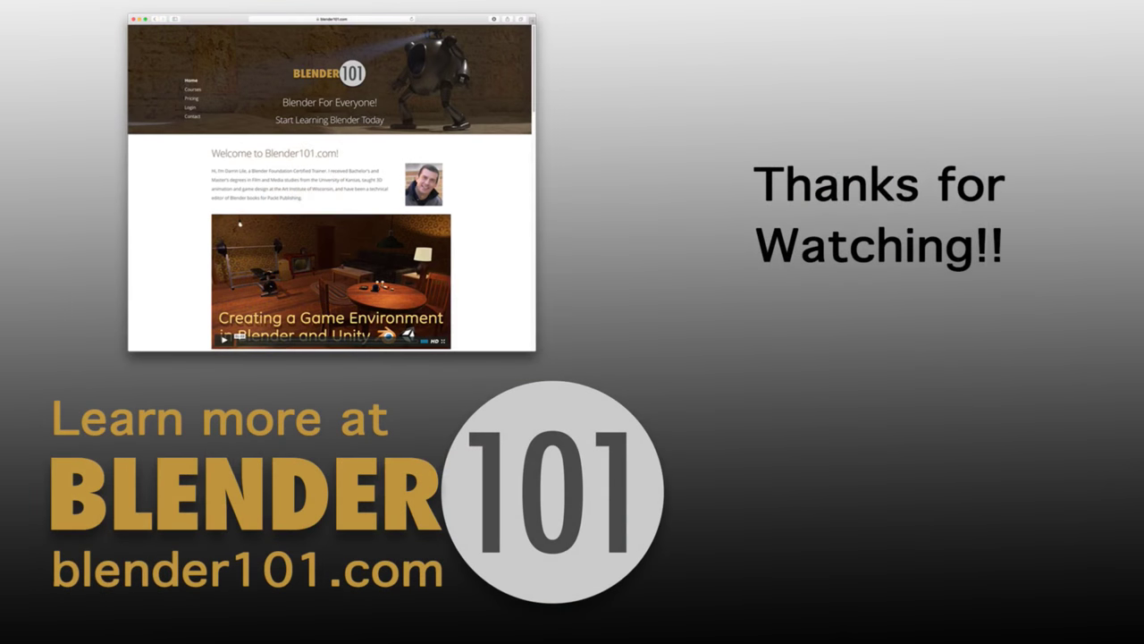